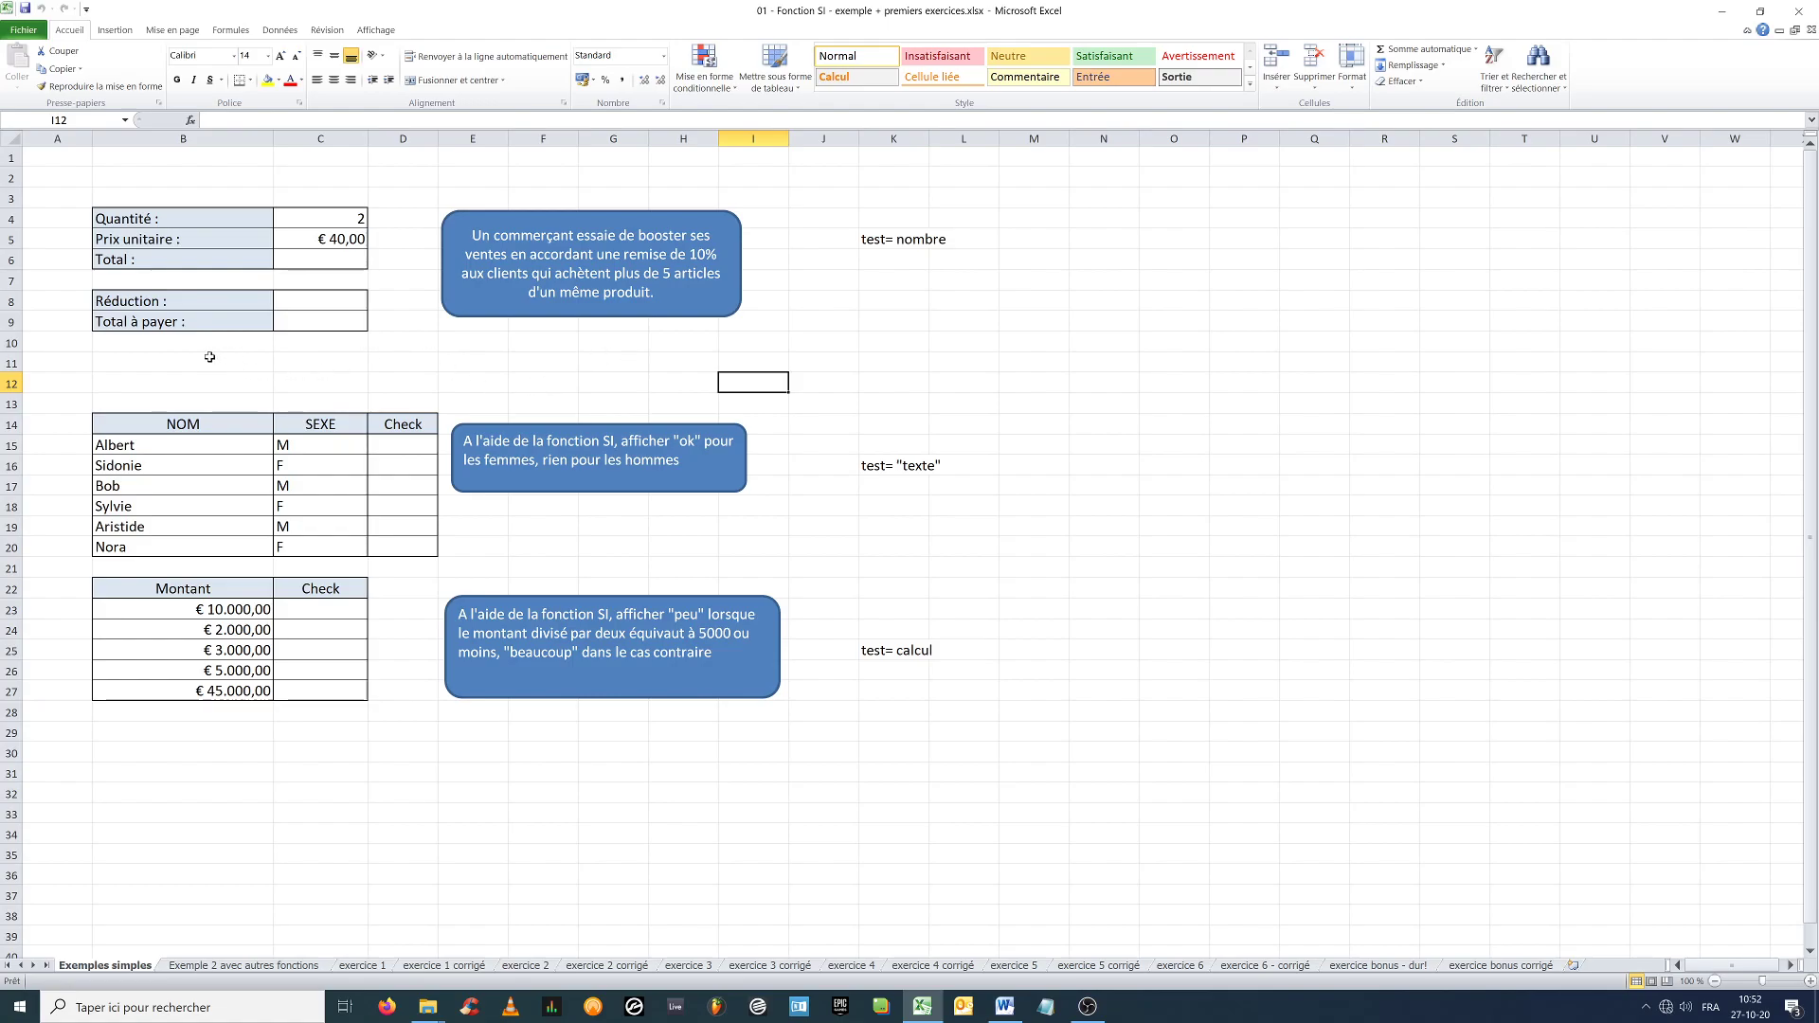
# Calculate the Total in C6 by multiplying the quantity by the unit price with =C4*C5.
pyautogui.keyDown('ctrl'); pyautogui.scroll(3, 202, 355); pyautogui.keyUp('ctrl')
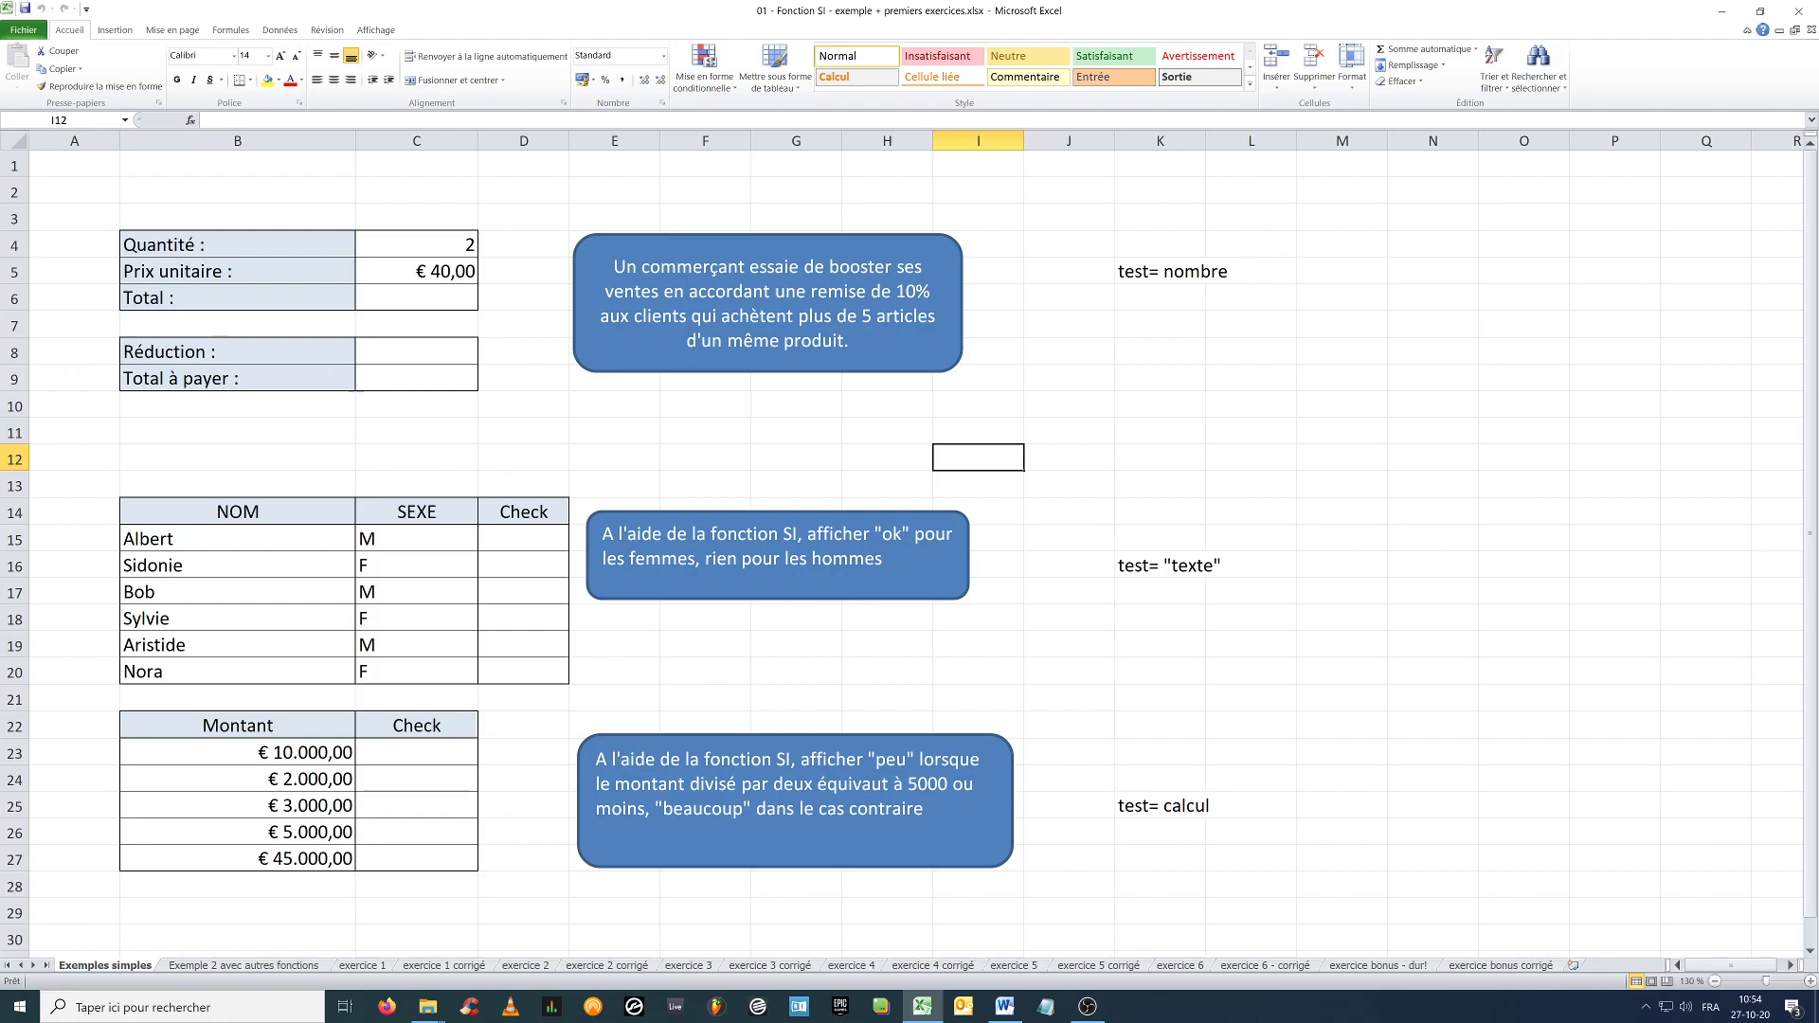
pyautogui.click(431, 288)
pyautogui.write('=')
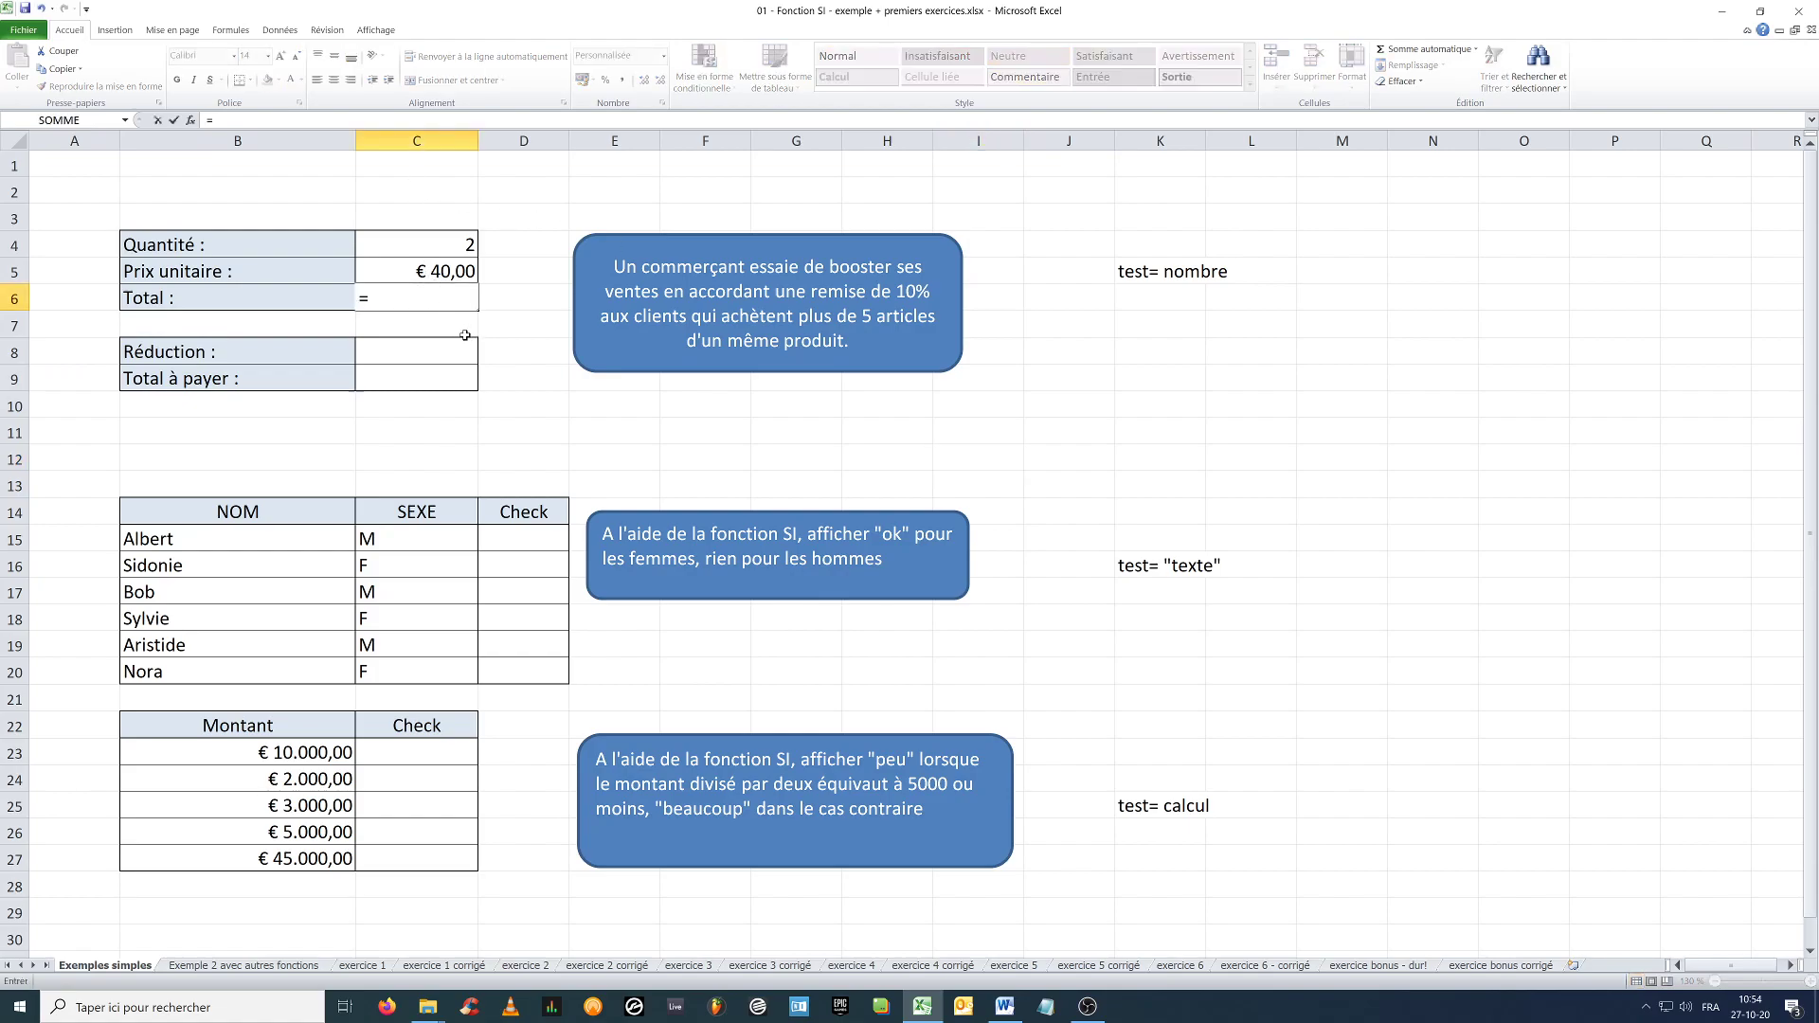
pyautogui.click(452, 251)
pyautogui.write('*')
pyautogui.click(431, 270)
pyautogui.press('Return')
# Begin an SI formula in the Réduction cell C8, referencing the quantity in C4 for its logical test.
pyautogui.click(425, 355)
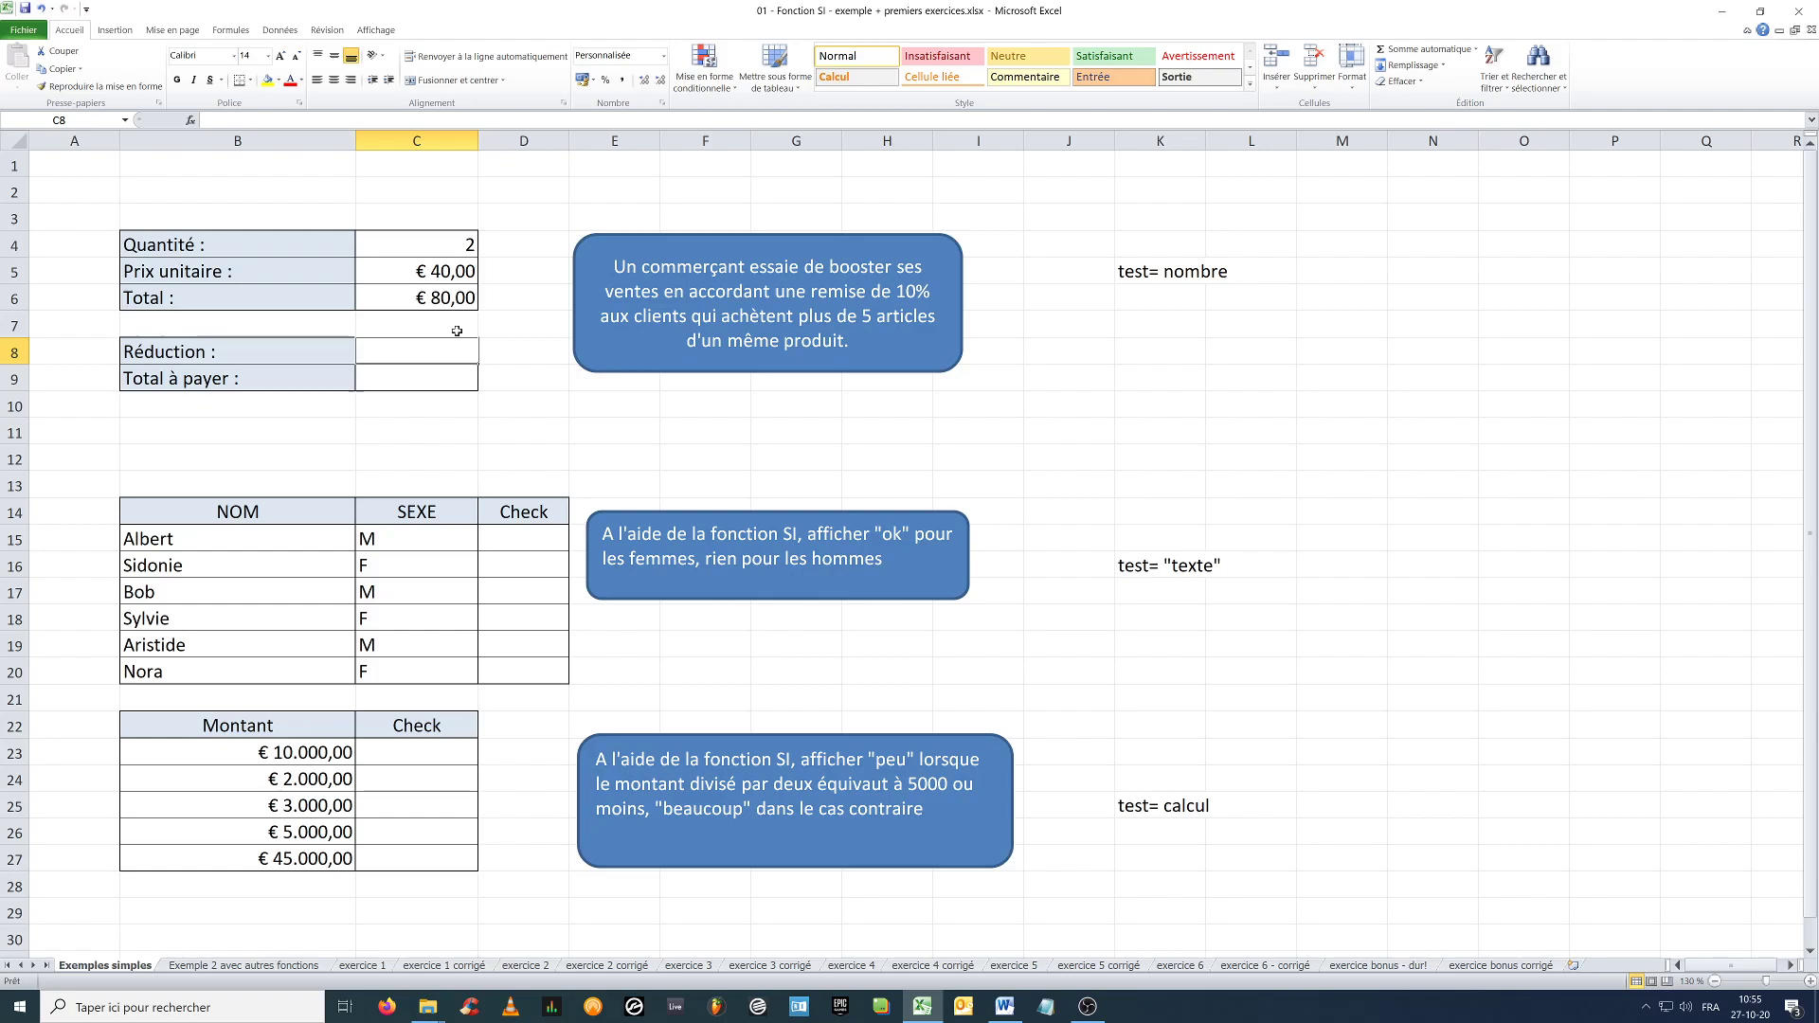
pyautogui.click(454, 249)
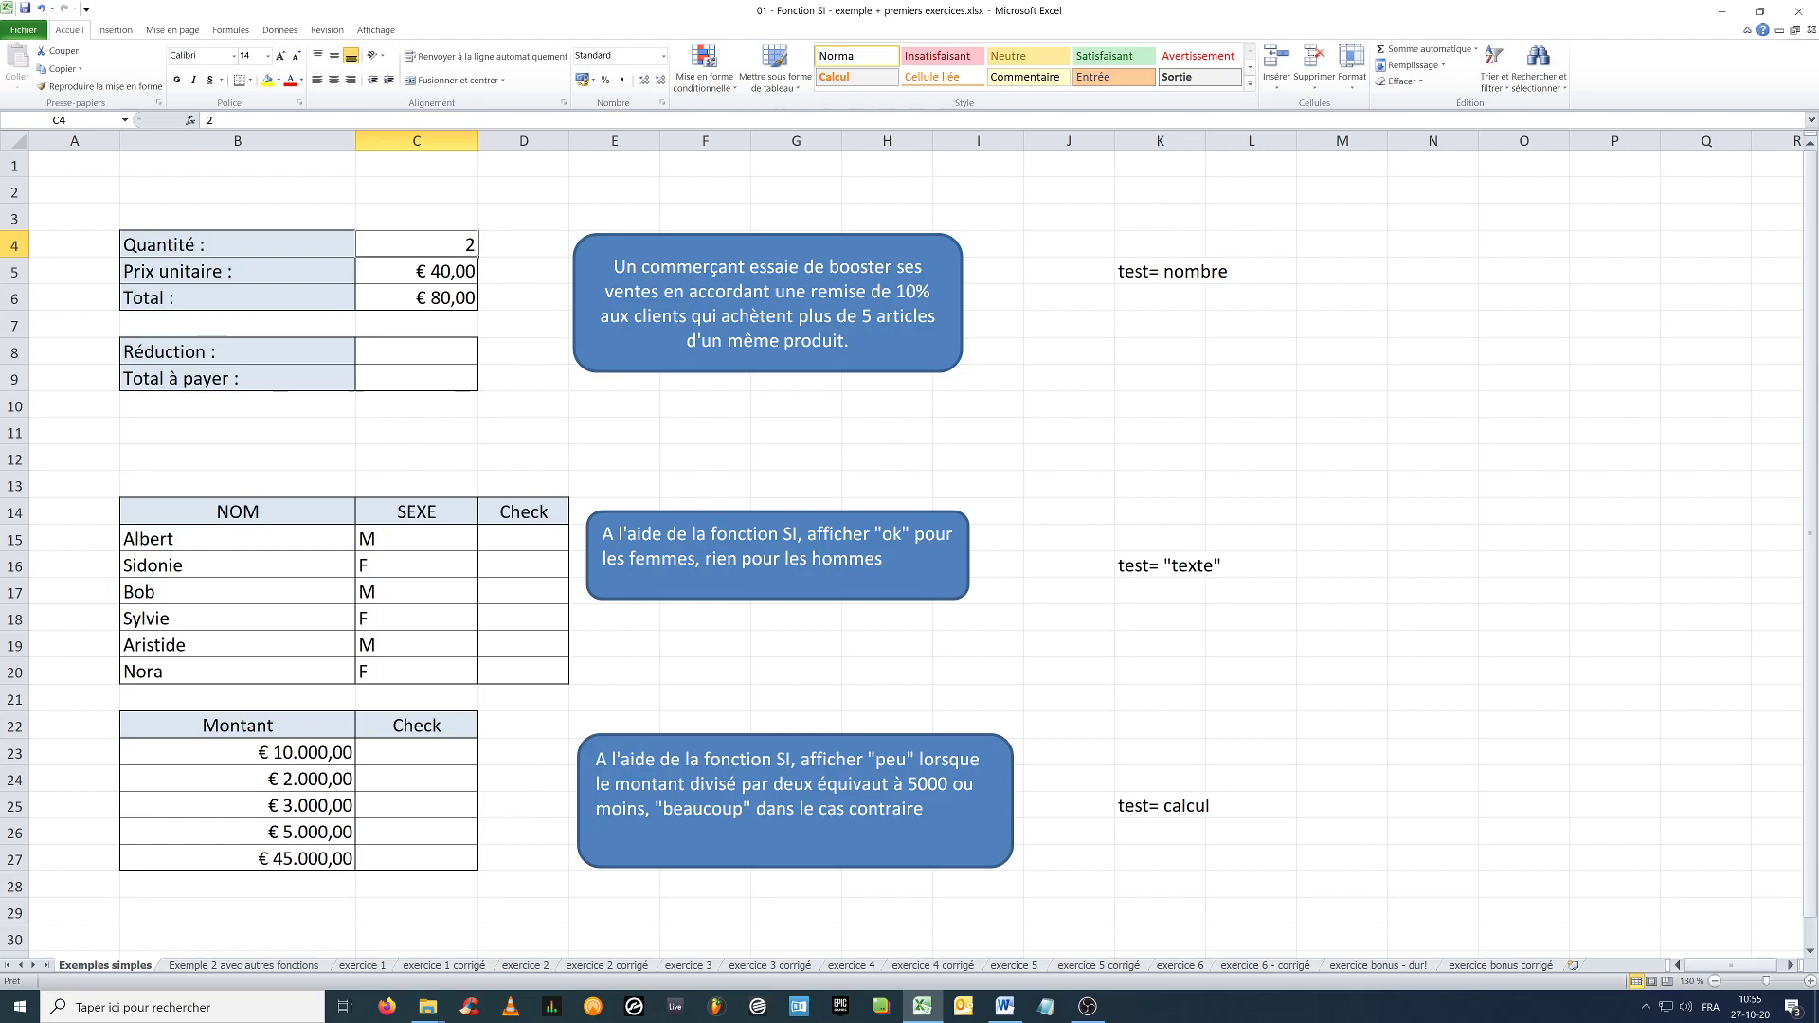
pyautogui.click(411, 350)
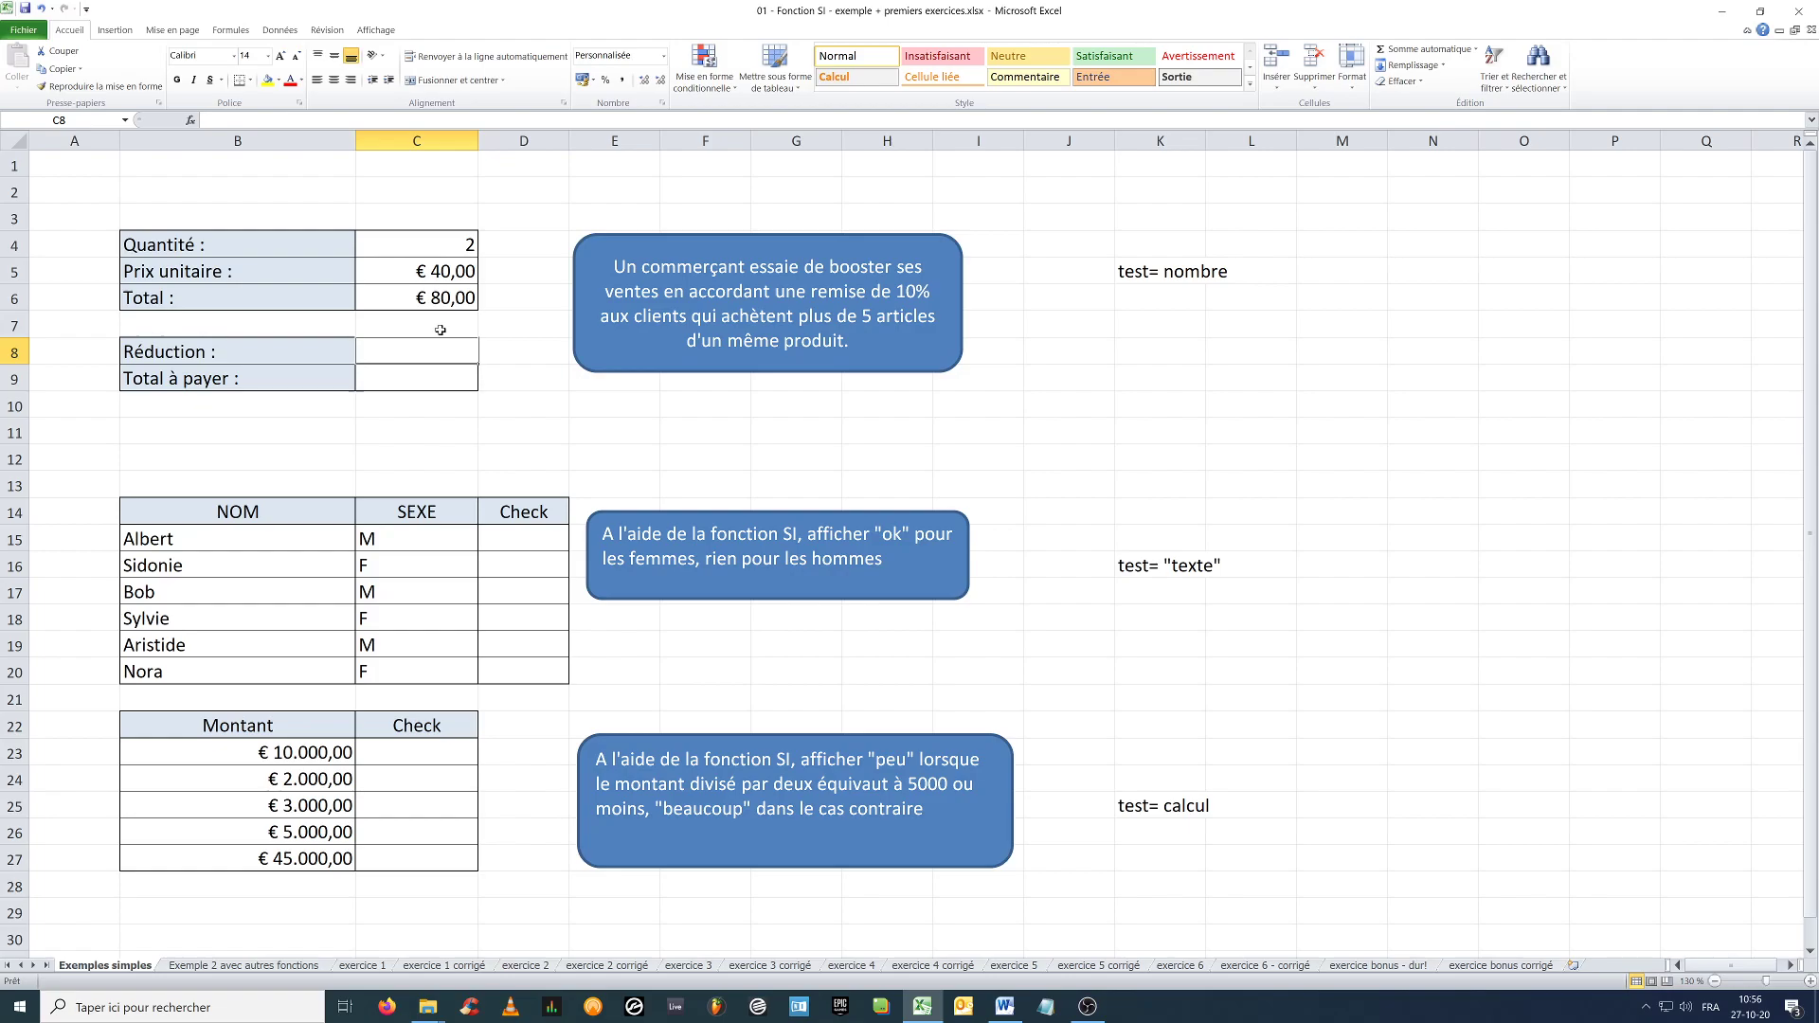
pyautogui.keyDown('ctrl'); pyautogui.scroll(3, 441, 330); pyautogui.keyUp('ctrl')
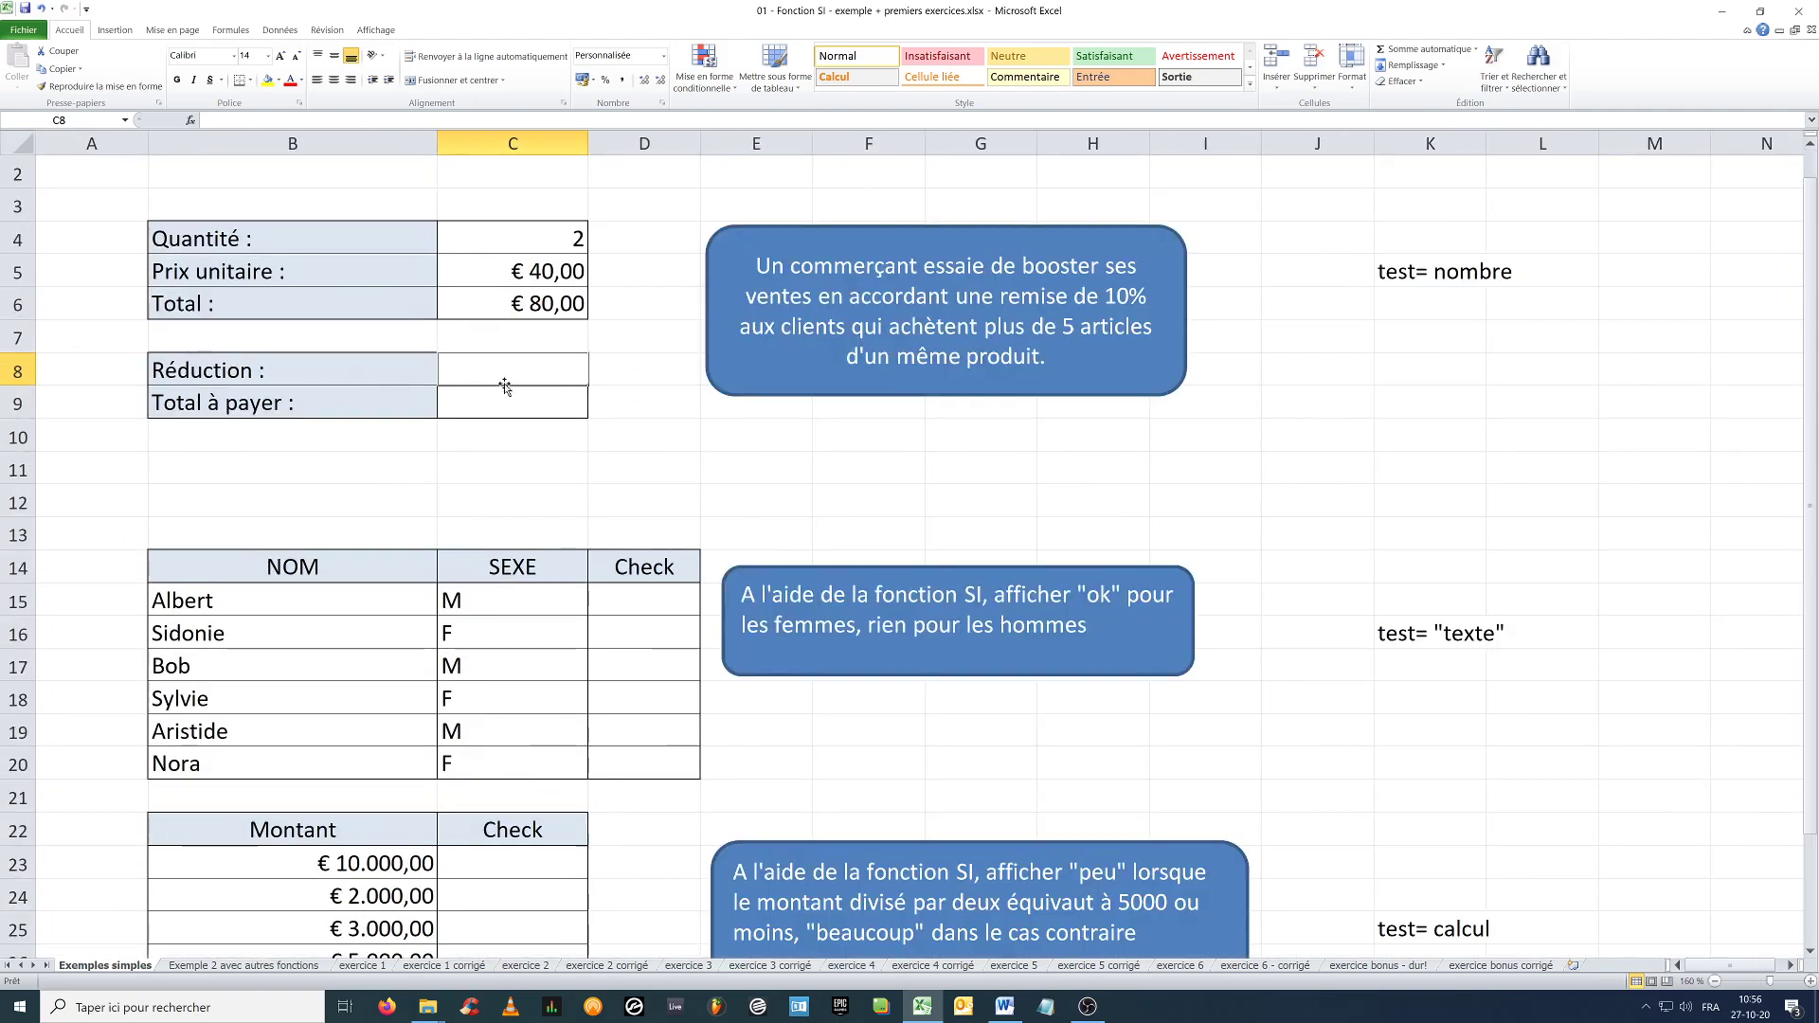
pyautogui.write('=')
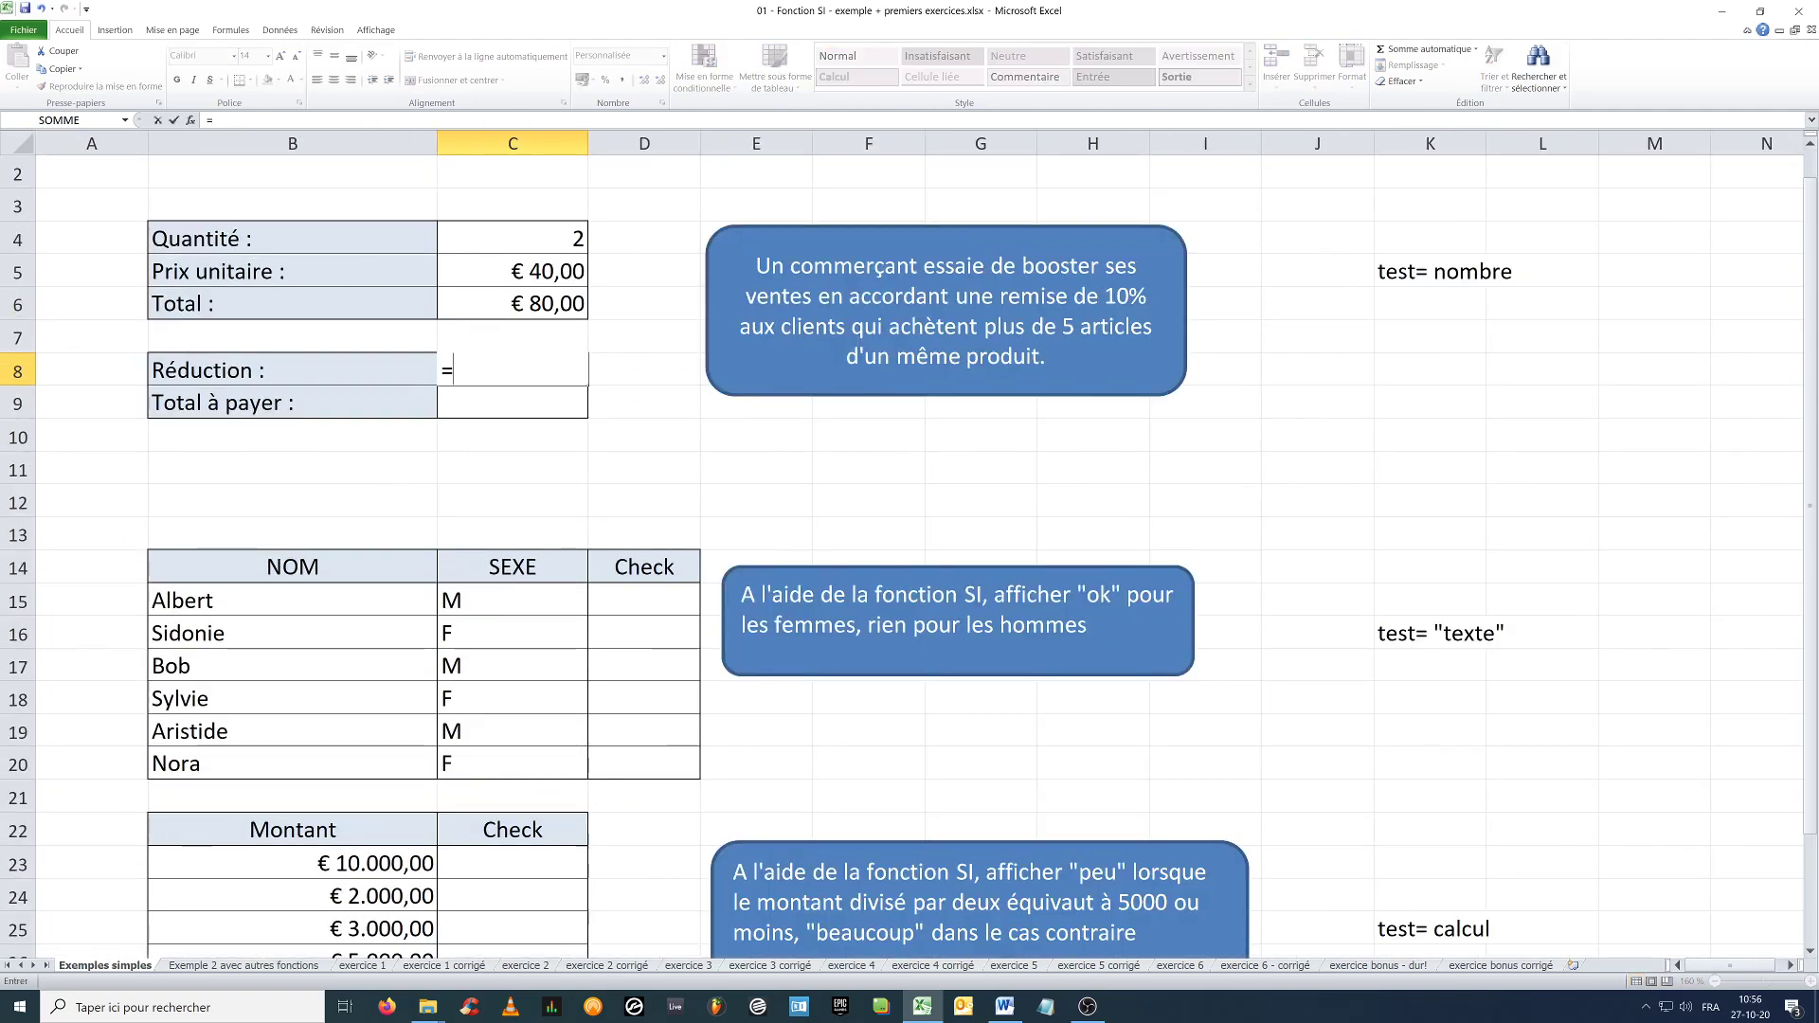
pyautogui.write('si(')
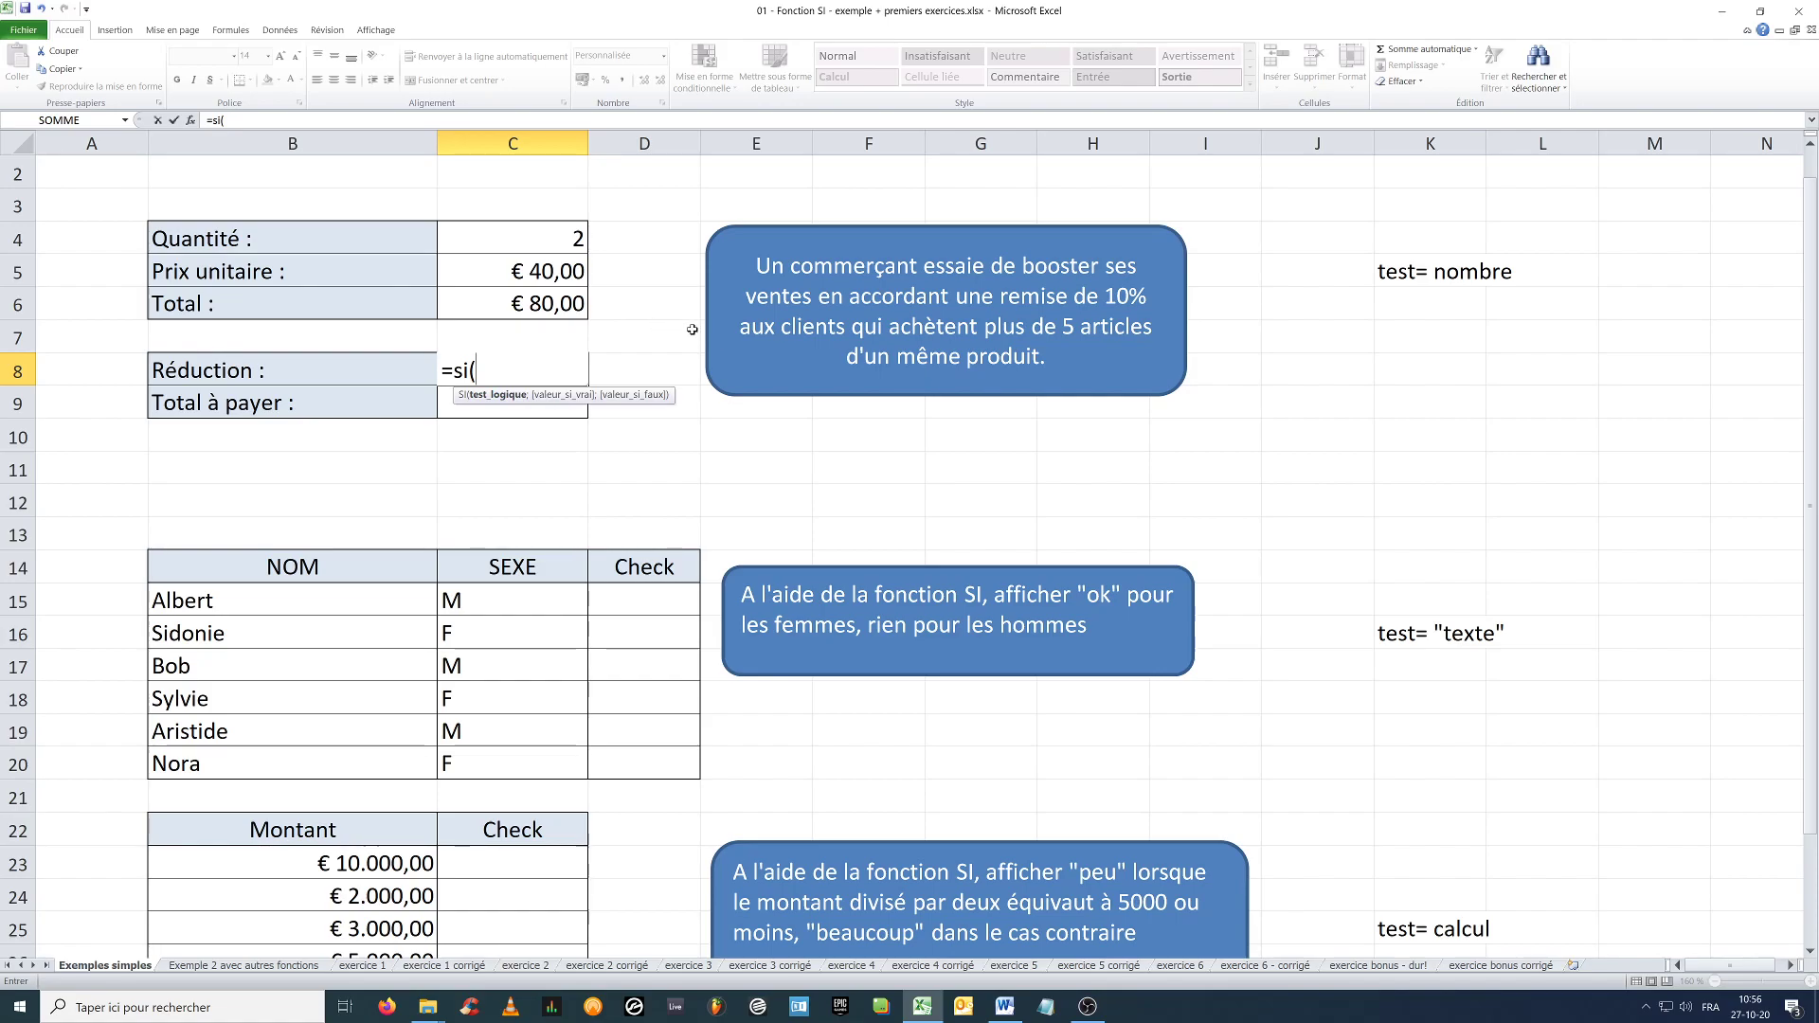
pyautogui.click(521, 235)
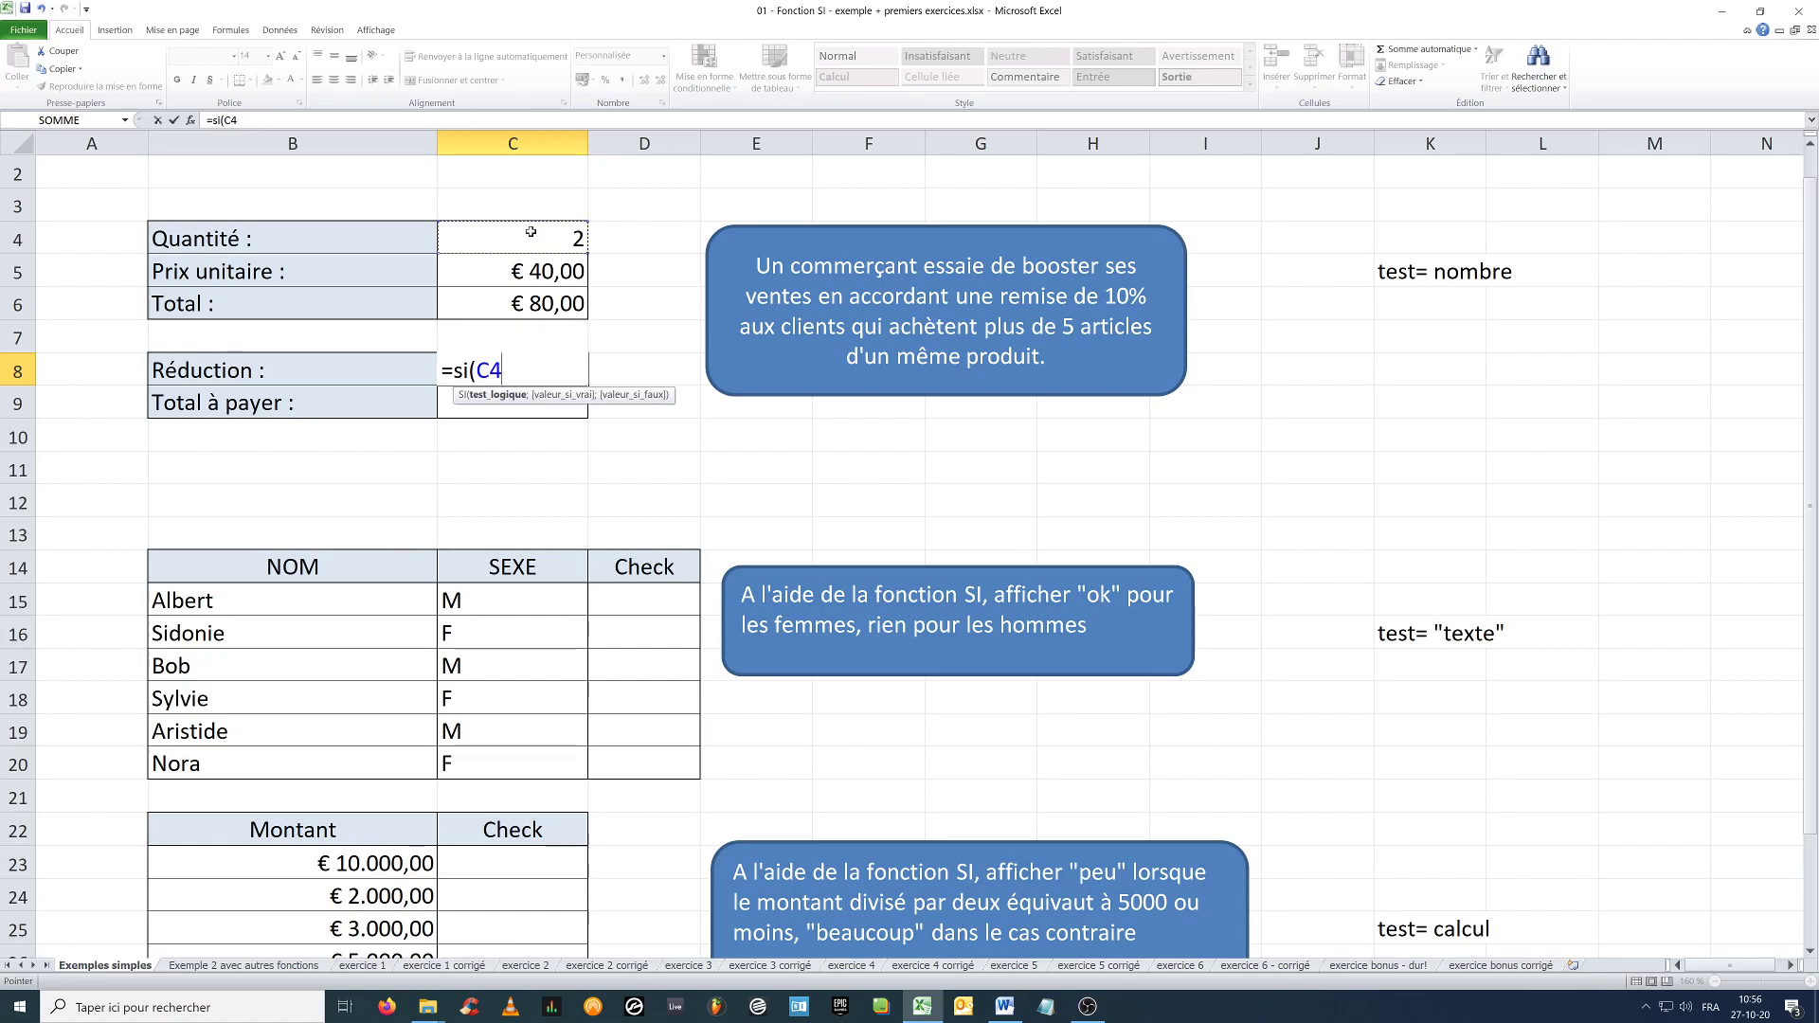
pyautogui.write('>')
pyautogui.press('BackSpace')
pyautogui.write('<')
pyautogui.press('BackSpace')
pyautogui.write('<')
pyautogui.press('BackSpace')
pyautogui.write('>')
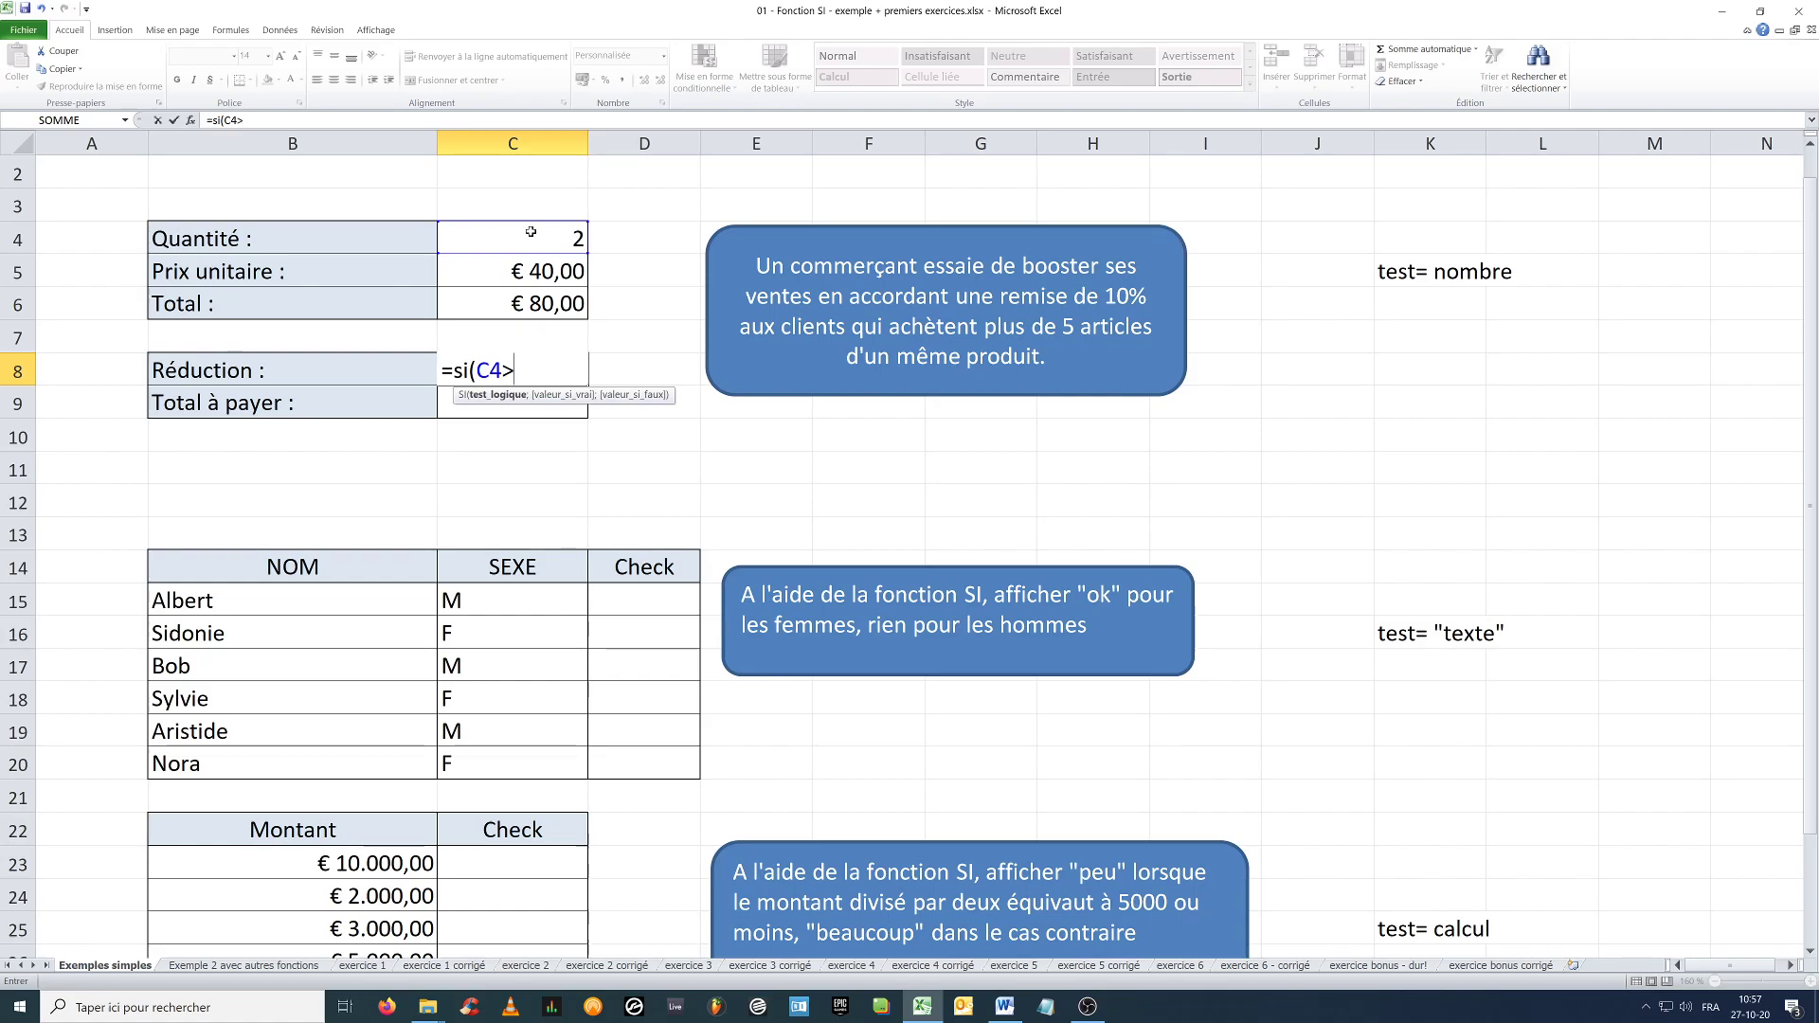
pyautogui.write('=')
pyautogui.press('BackSpace')
pyautogui.press('BackSpace')
pyautogui.write('<=')
pyautogui.press('BackSpace')
pyautogui.press('BackSpace')
# Complete the Réduction formula as =SI(C4>5;10%*C6;0) in C8.
pyautogui.write('>5')
pyautogui.write(';')
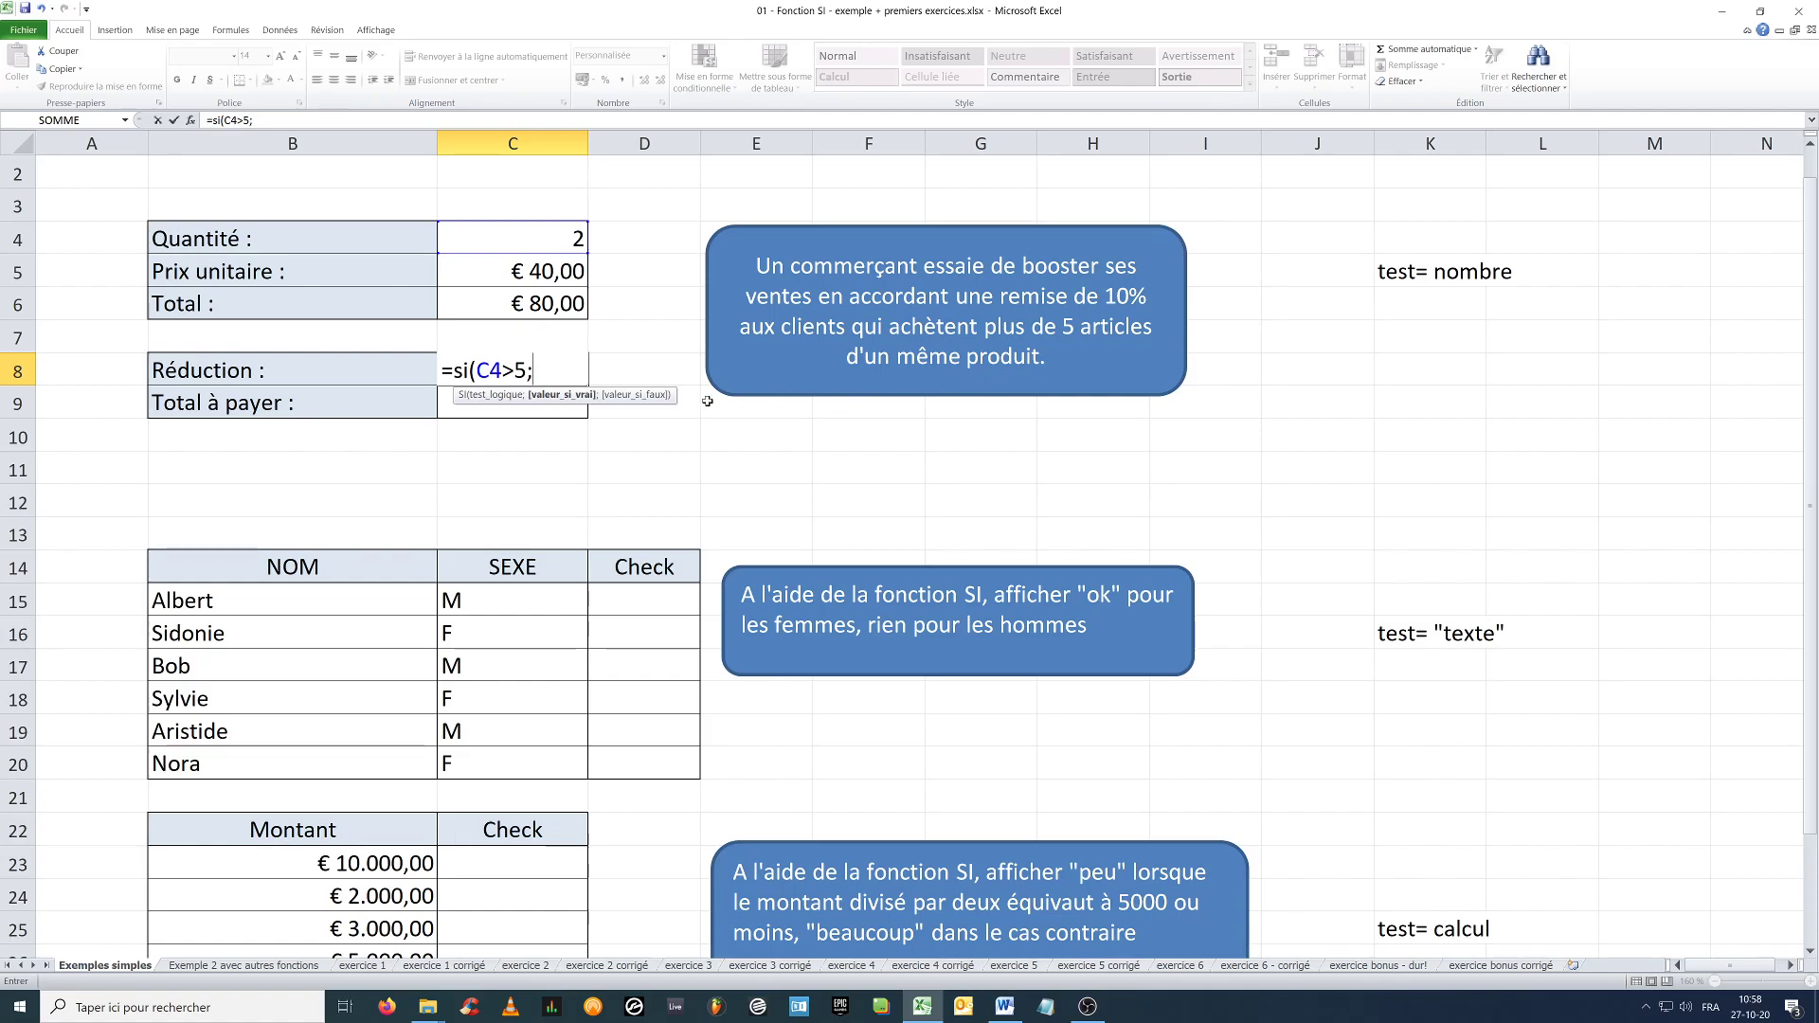
pyautogui.press('F2')
pyautogui.write('10%*')
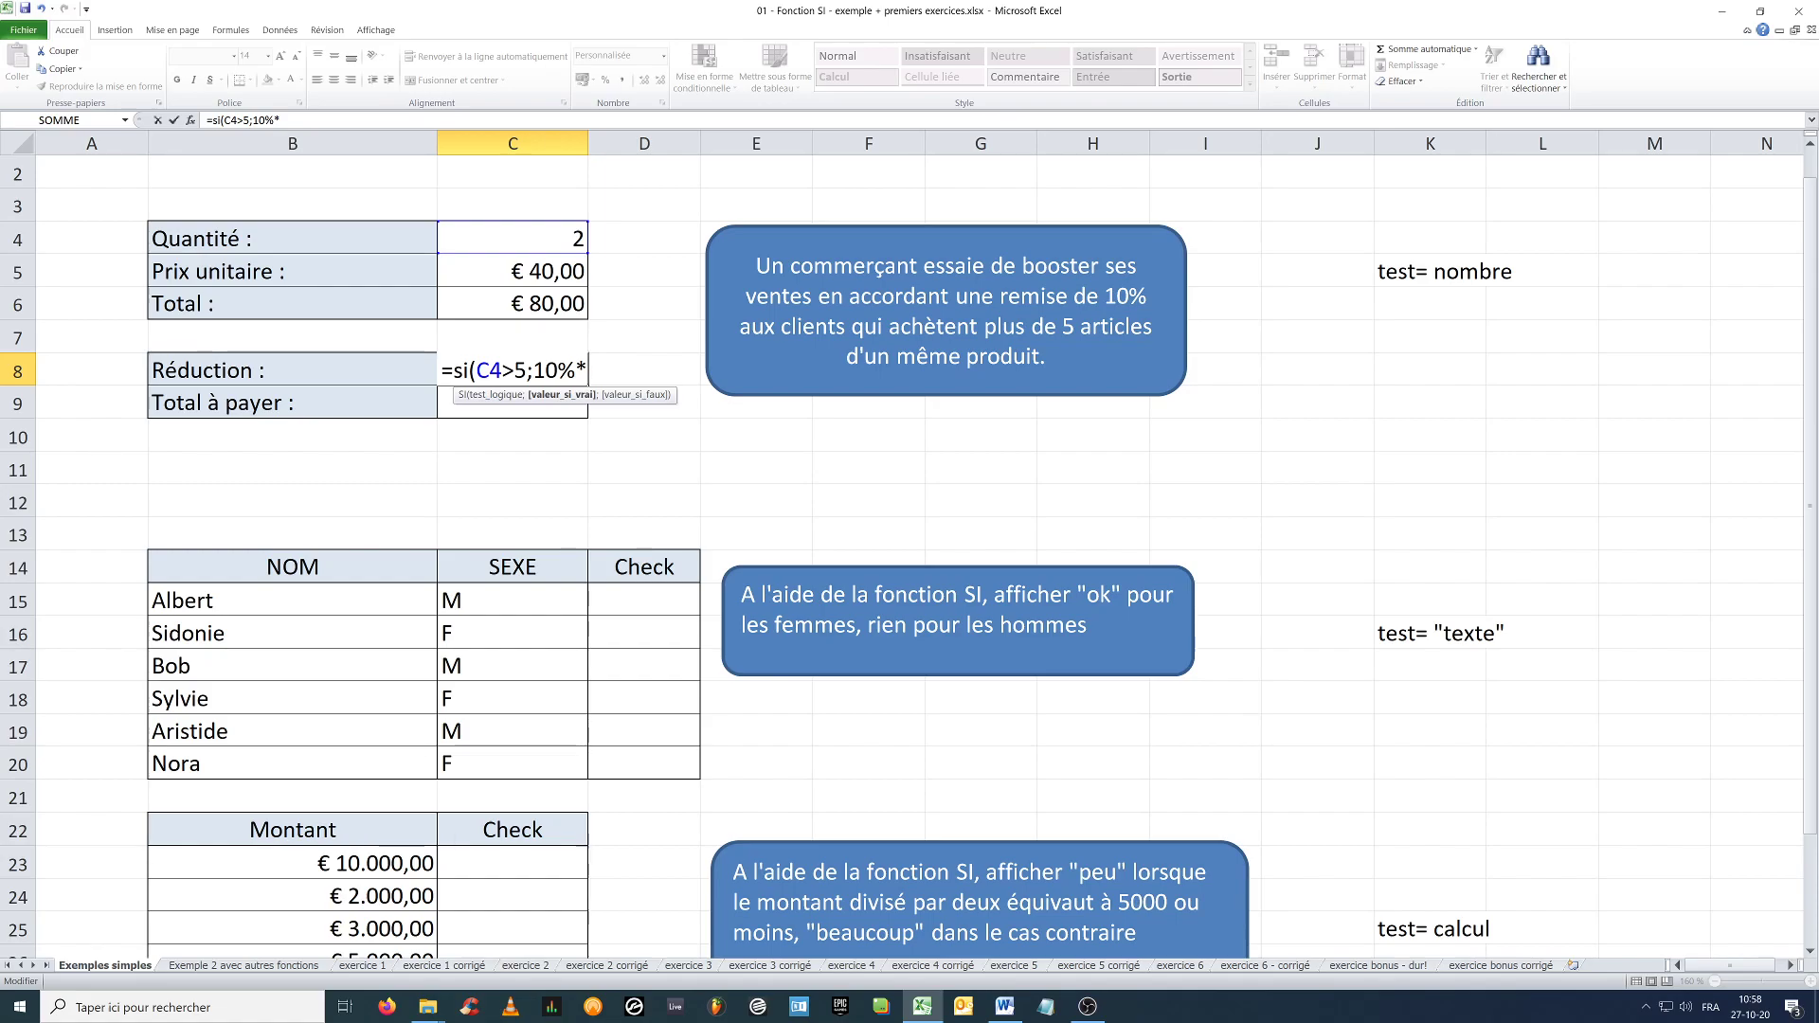
pyautogui.click(536, 303)
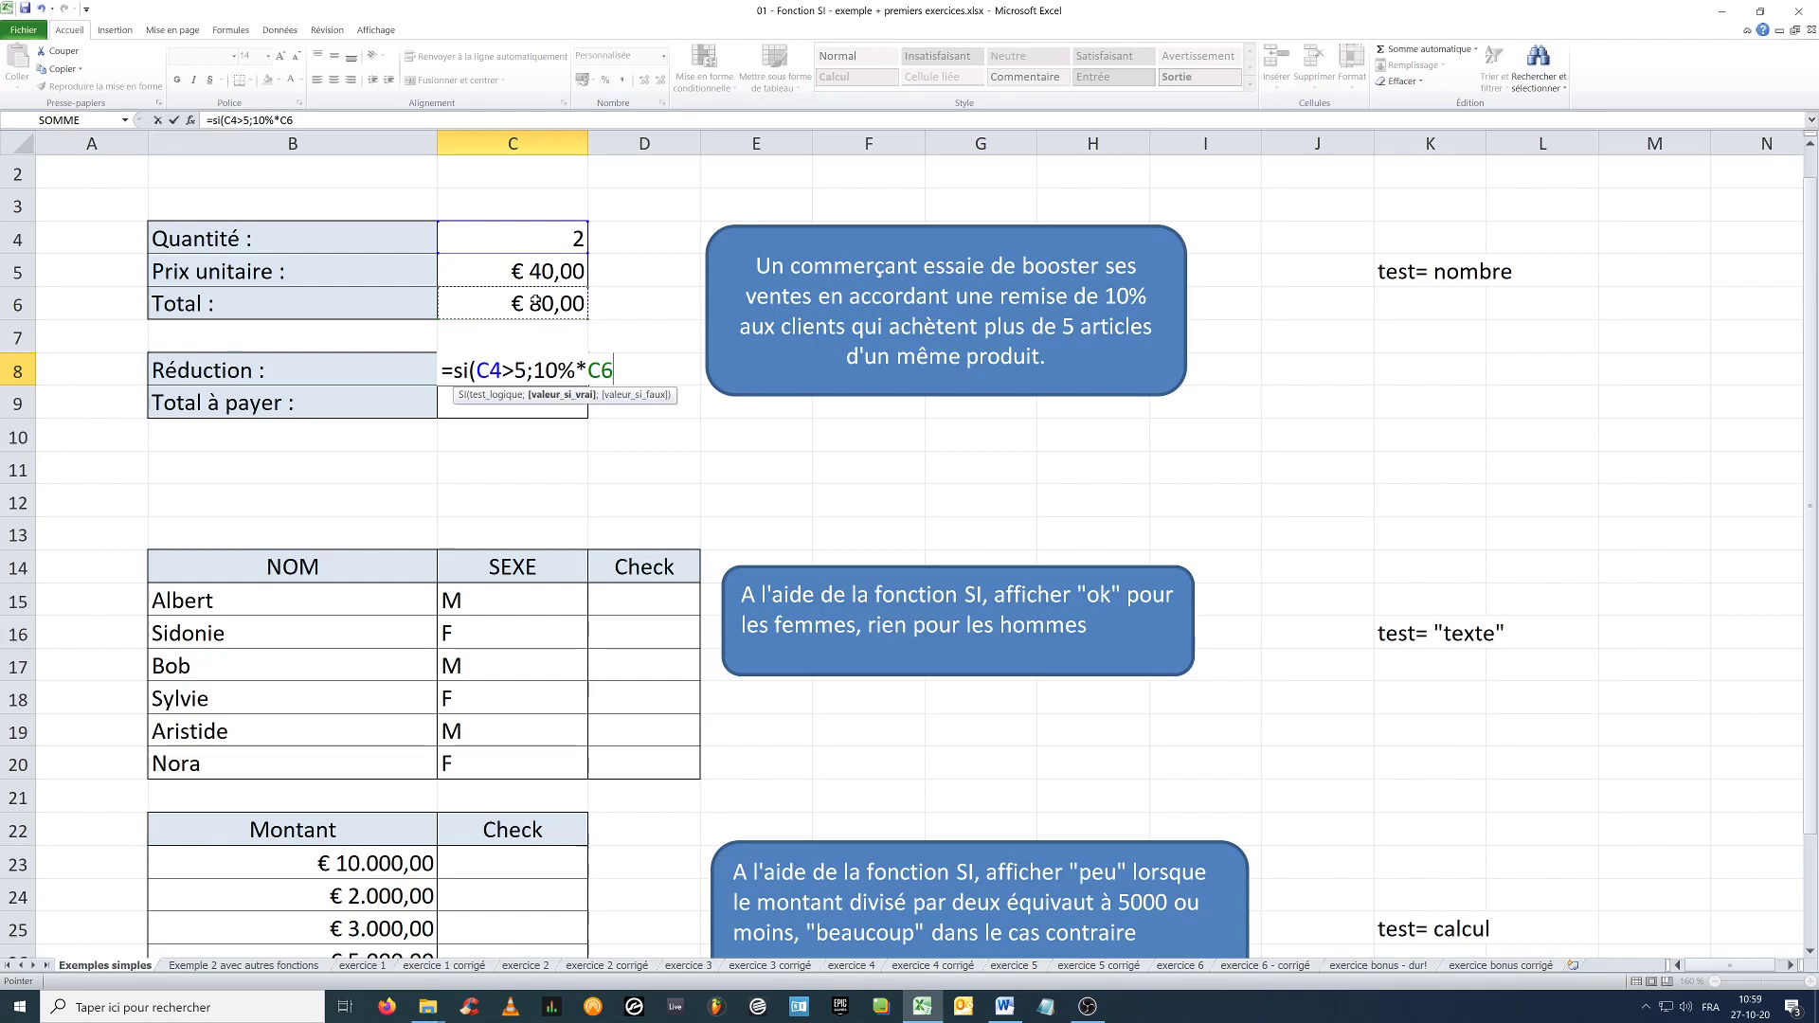
pyautogui.write(';')
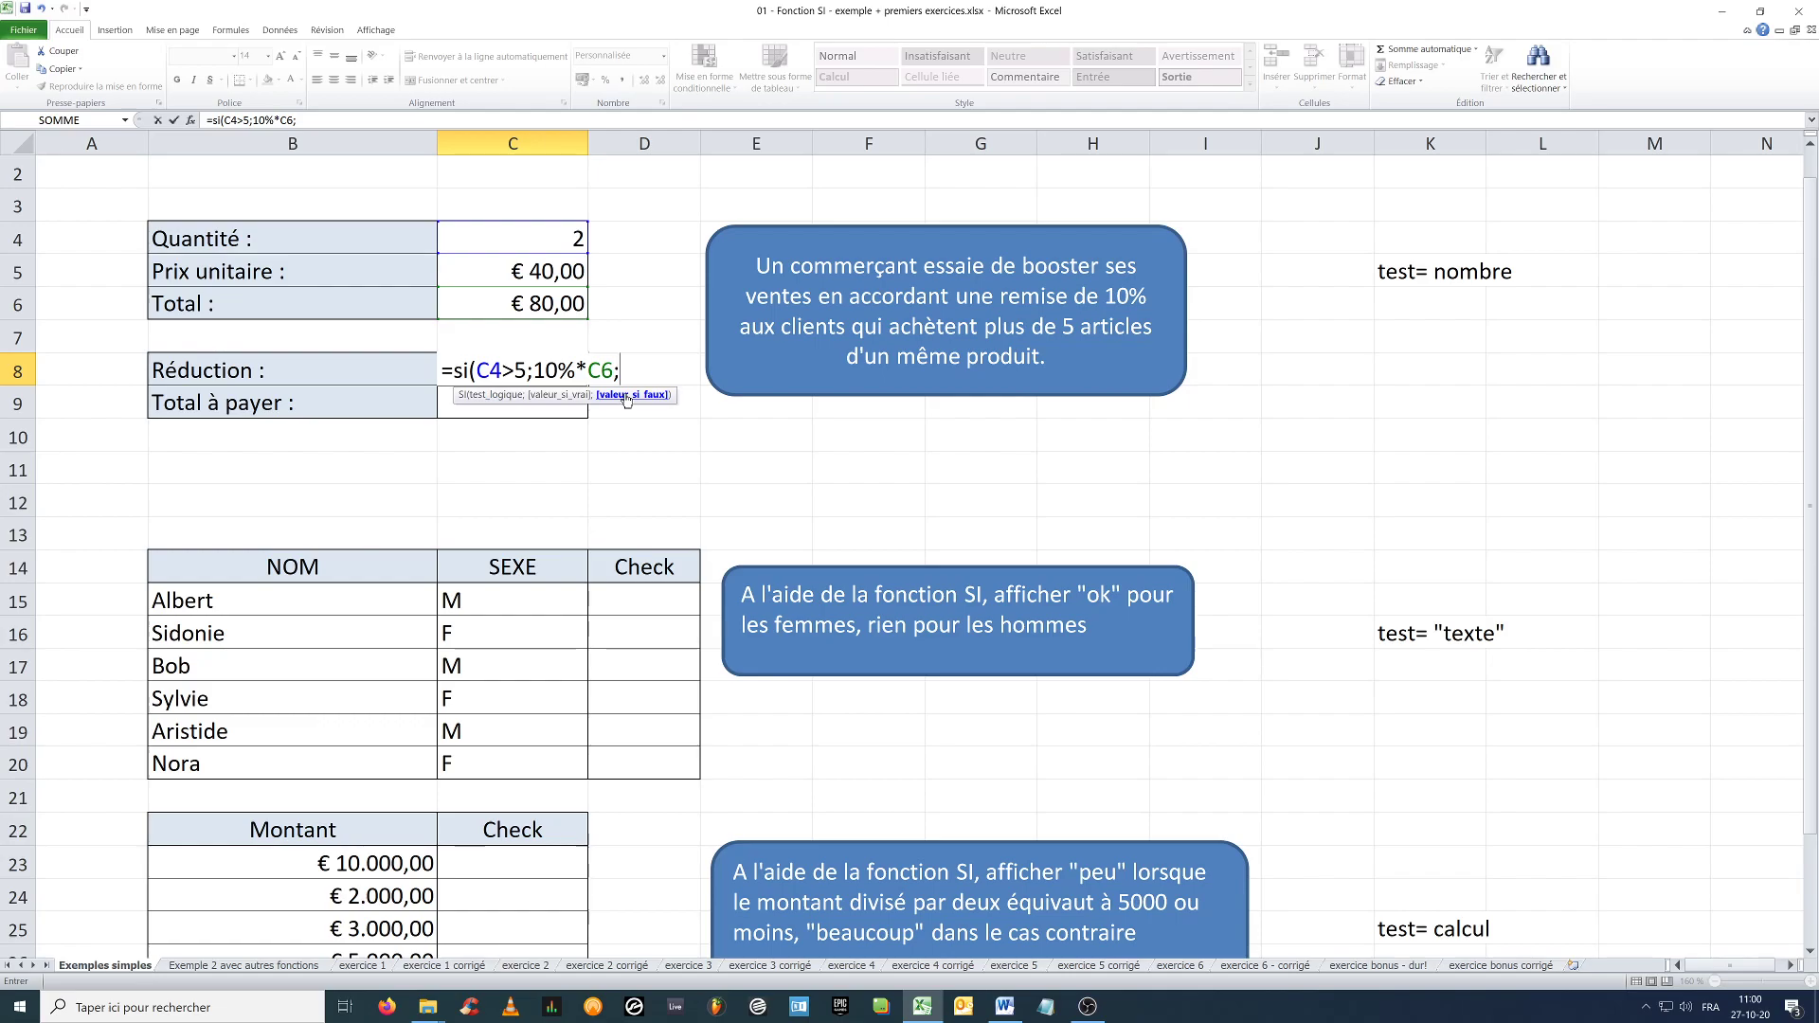
pyautogui.write('0')
pyautogui.write(')')
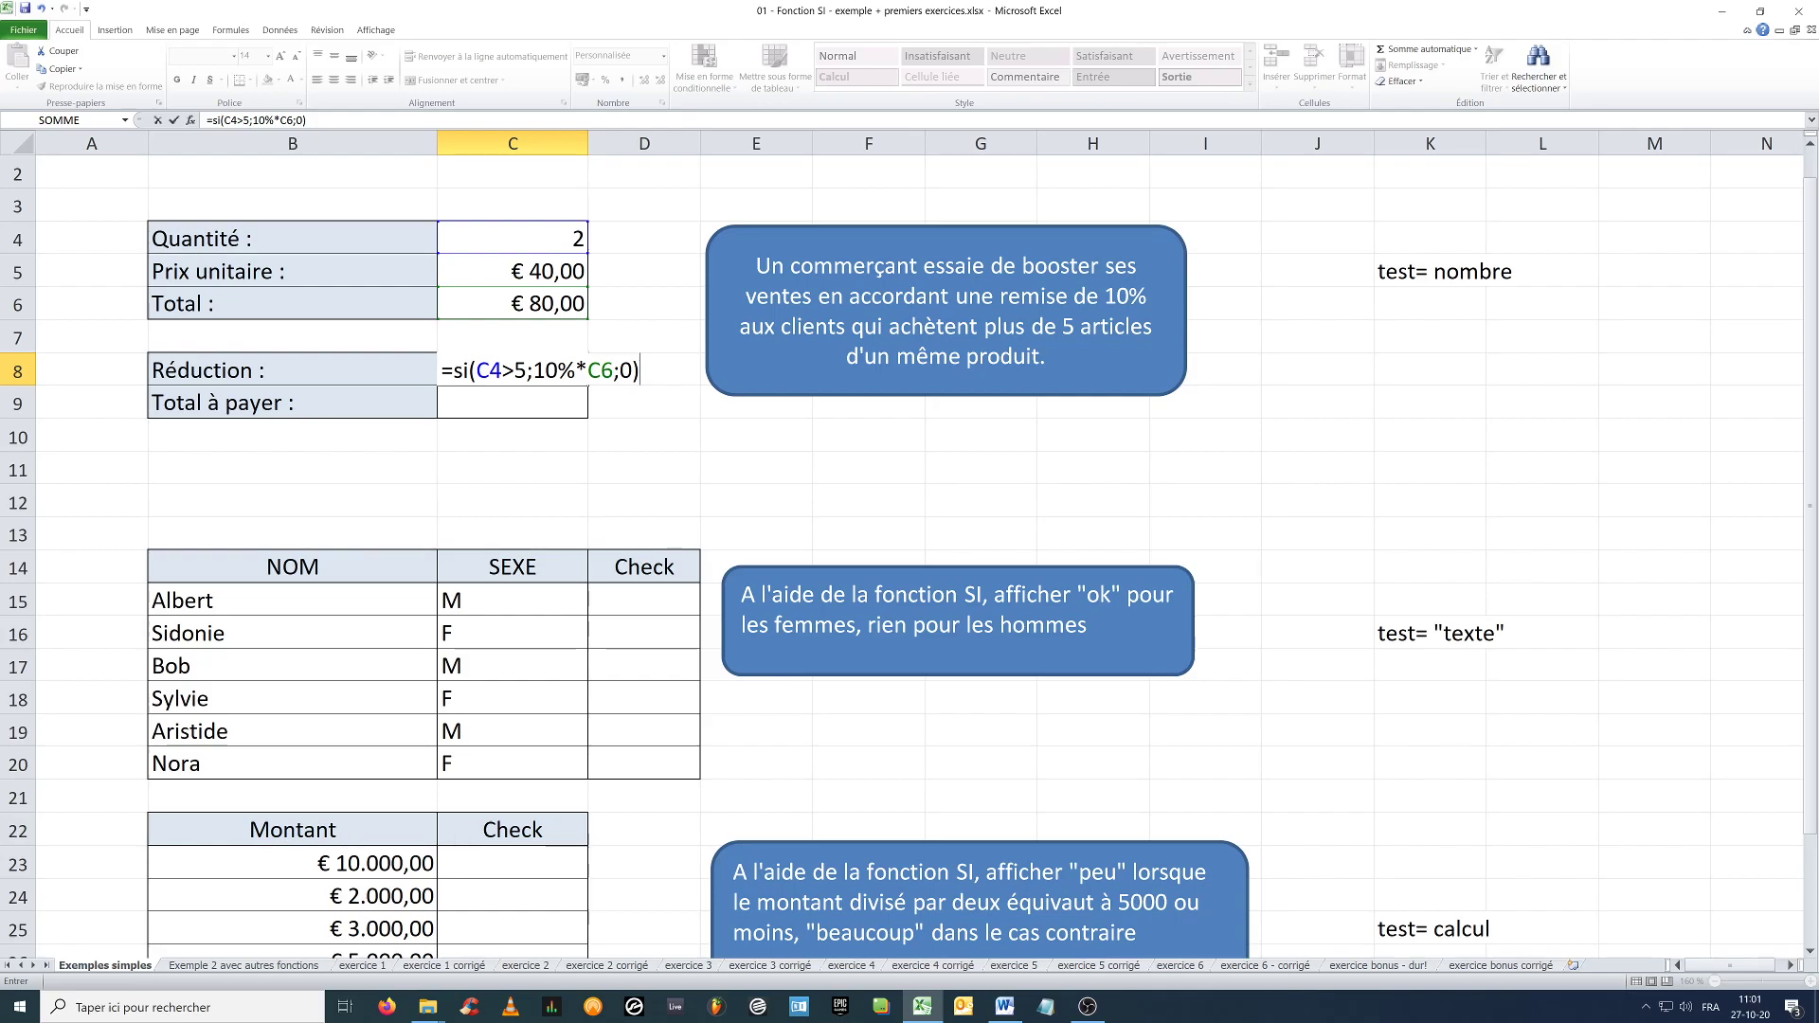
pyautogui.press('Return')
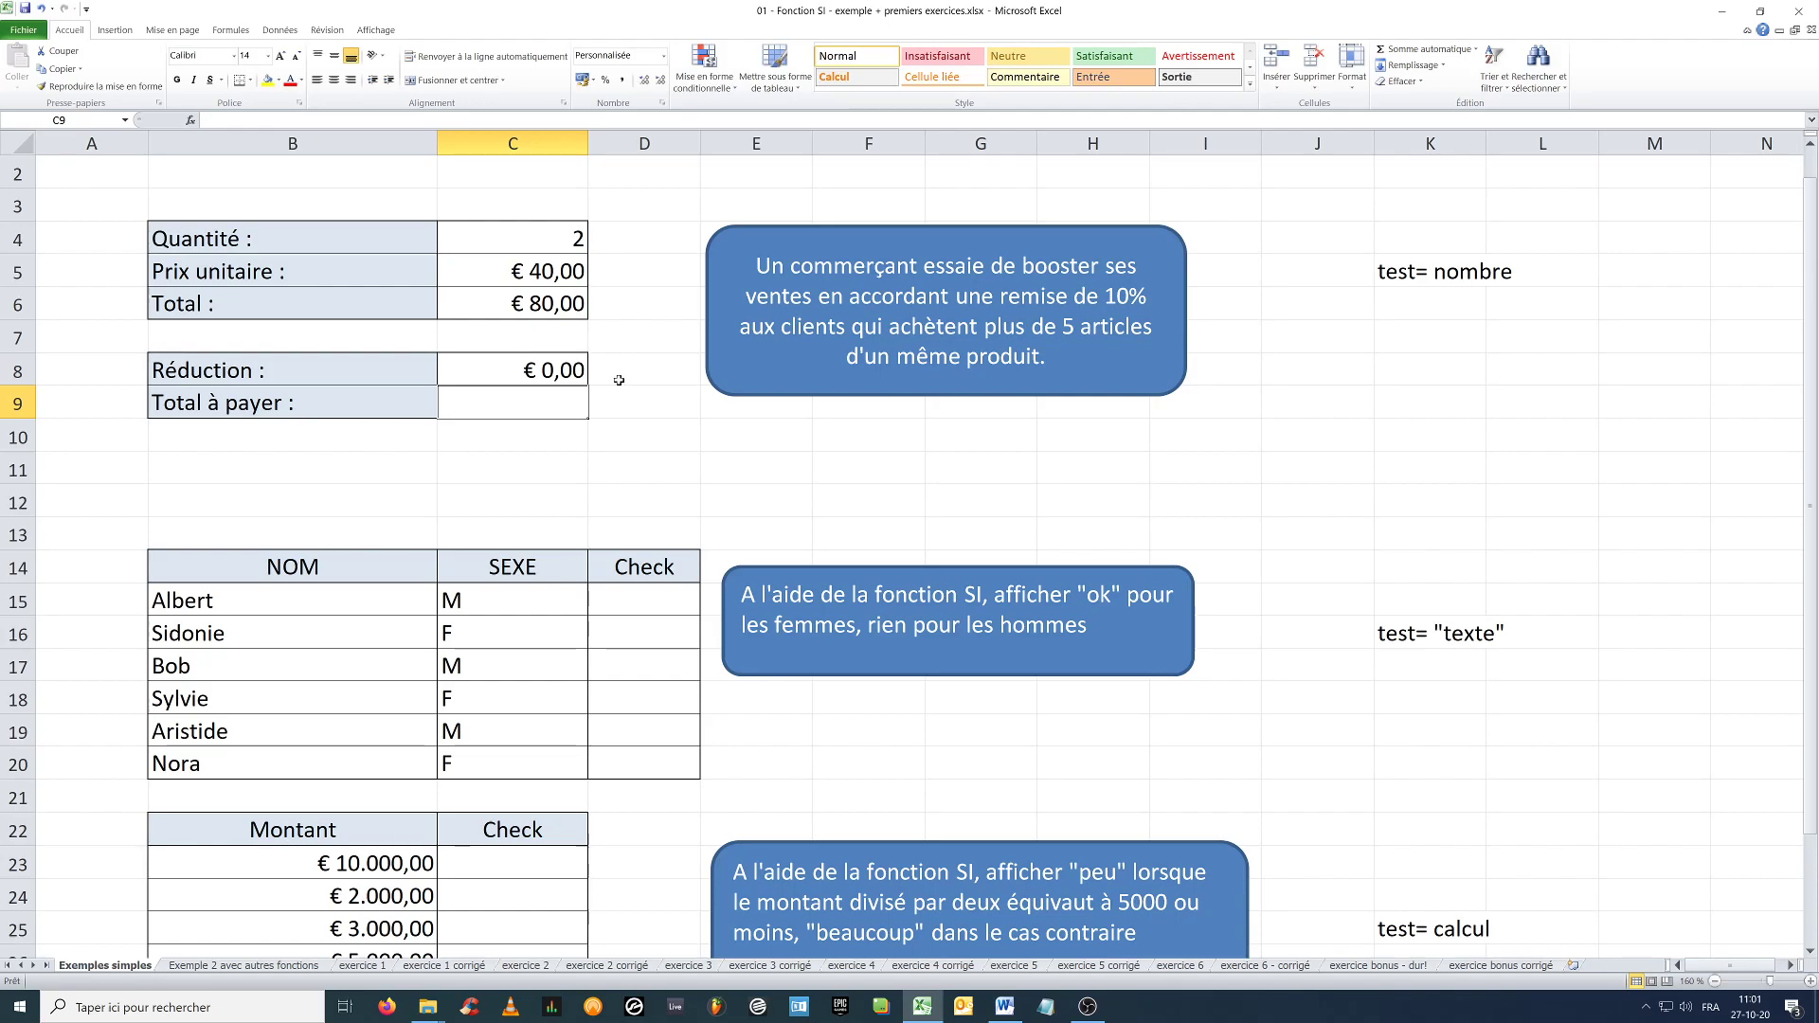
# Check the Réduction formula in C8, and test it by setting the quantity in C4 to 6.
pyautogui.click(551, 241)
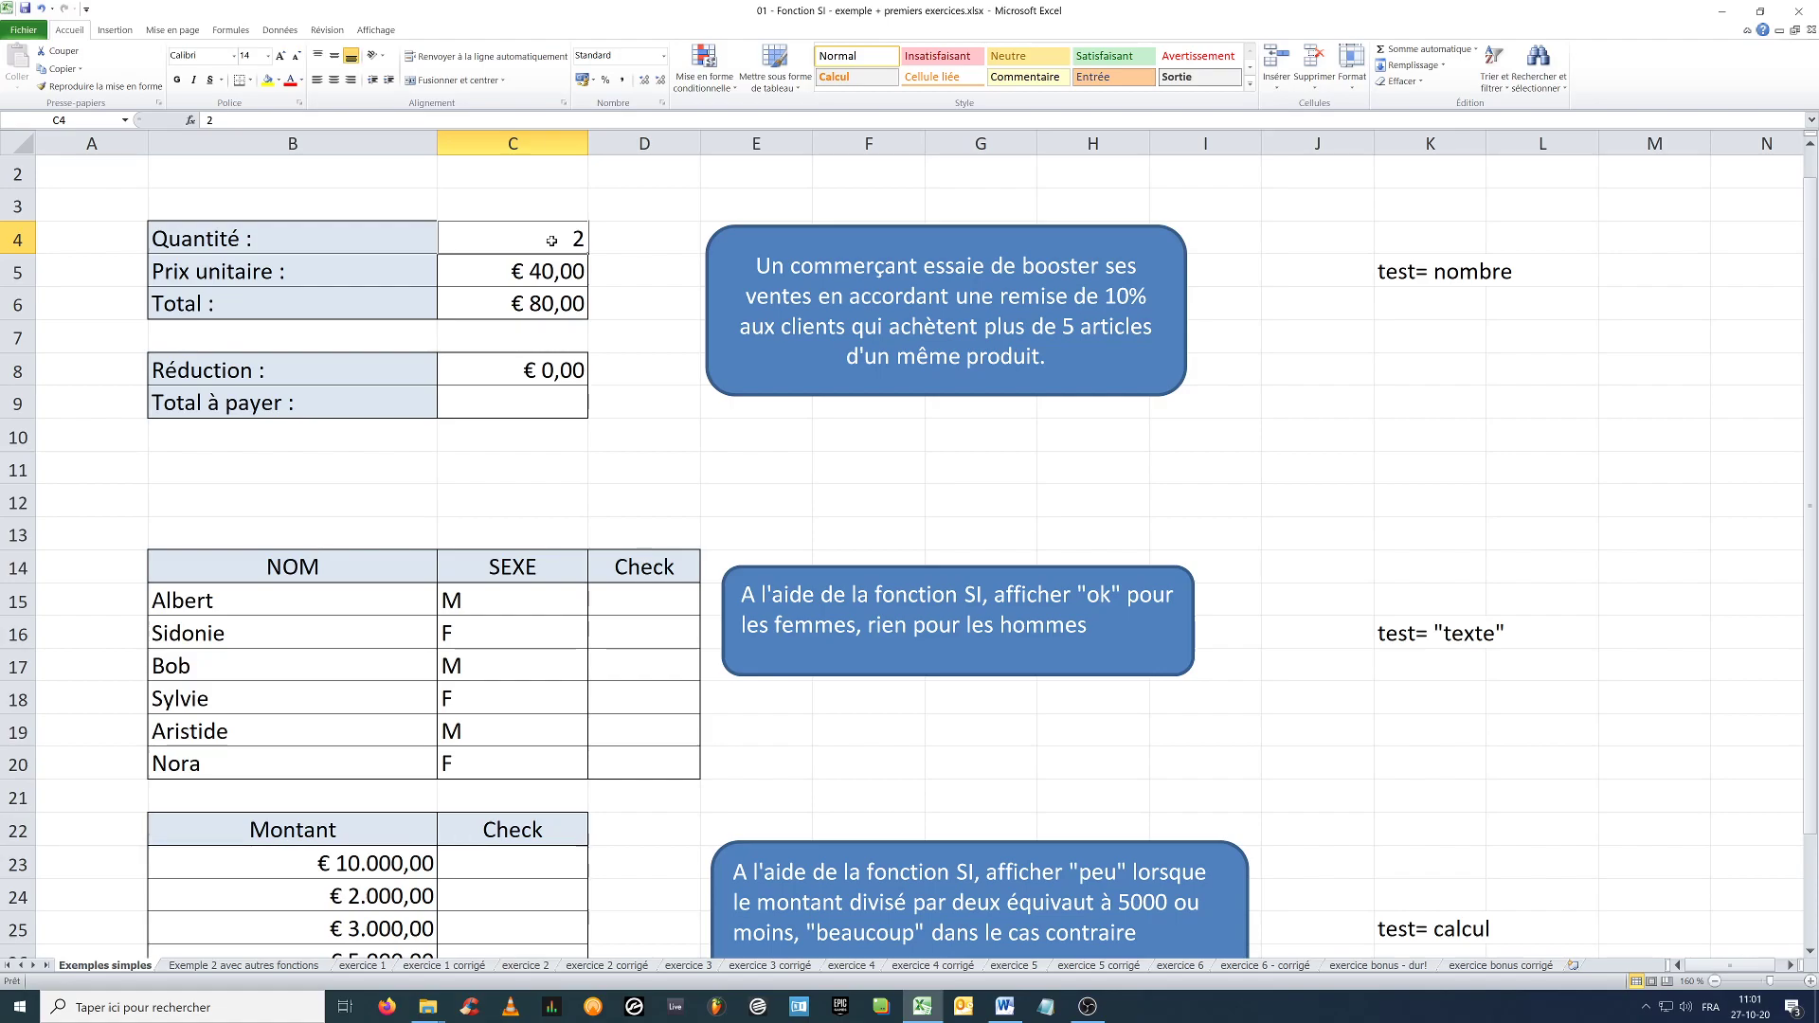
pyautogui.doubleClick(549, 369)
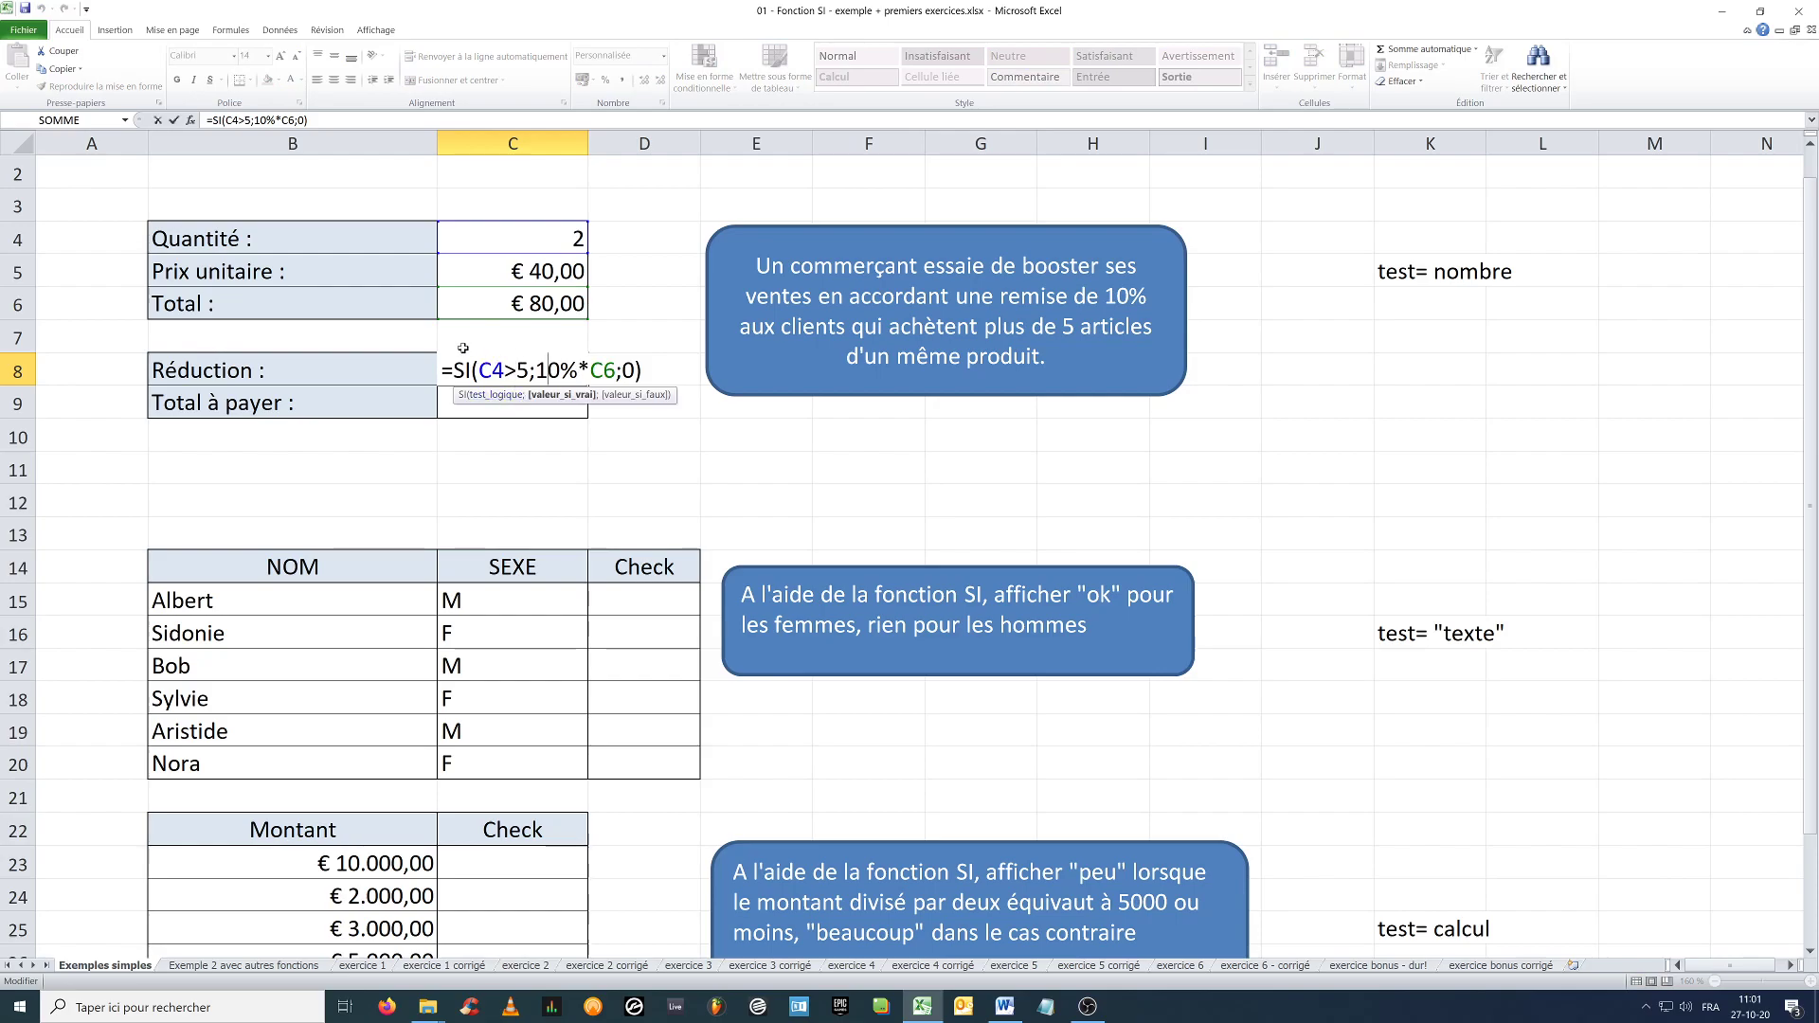
pyautogui.press('Escape')
pyautogui.click(553, 241)
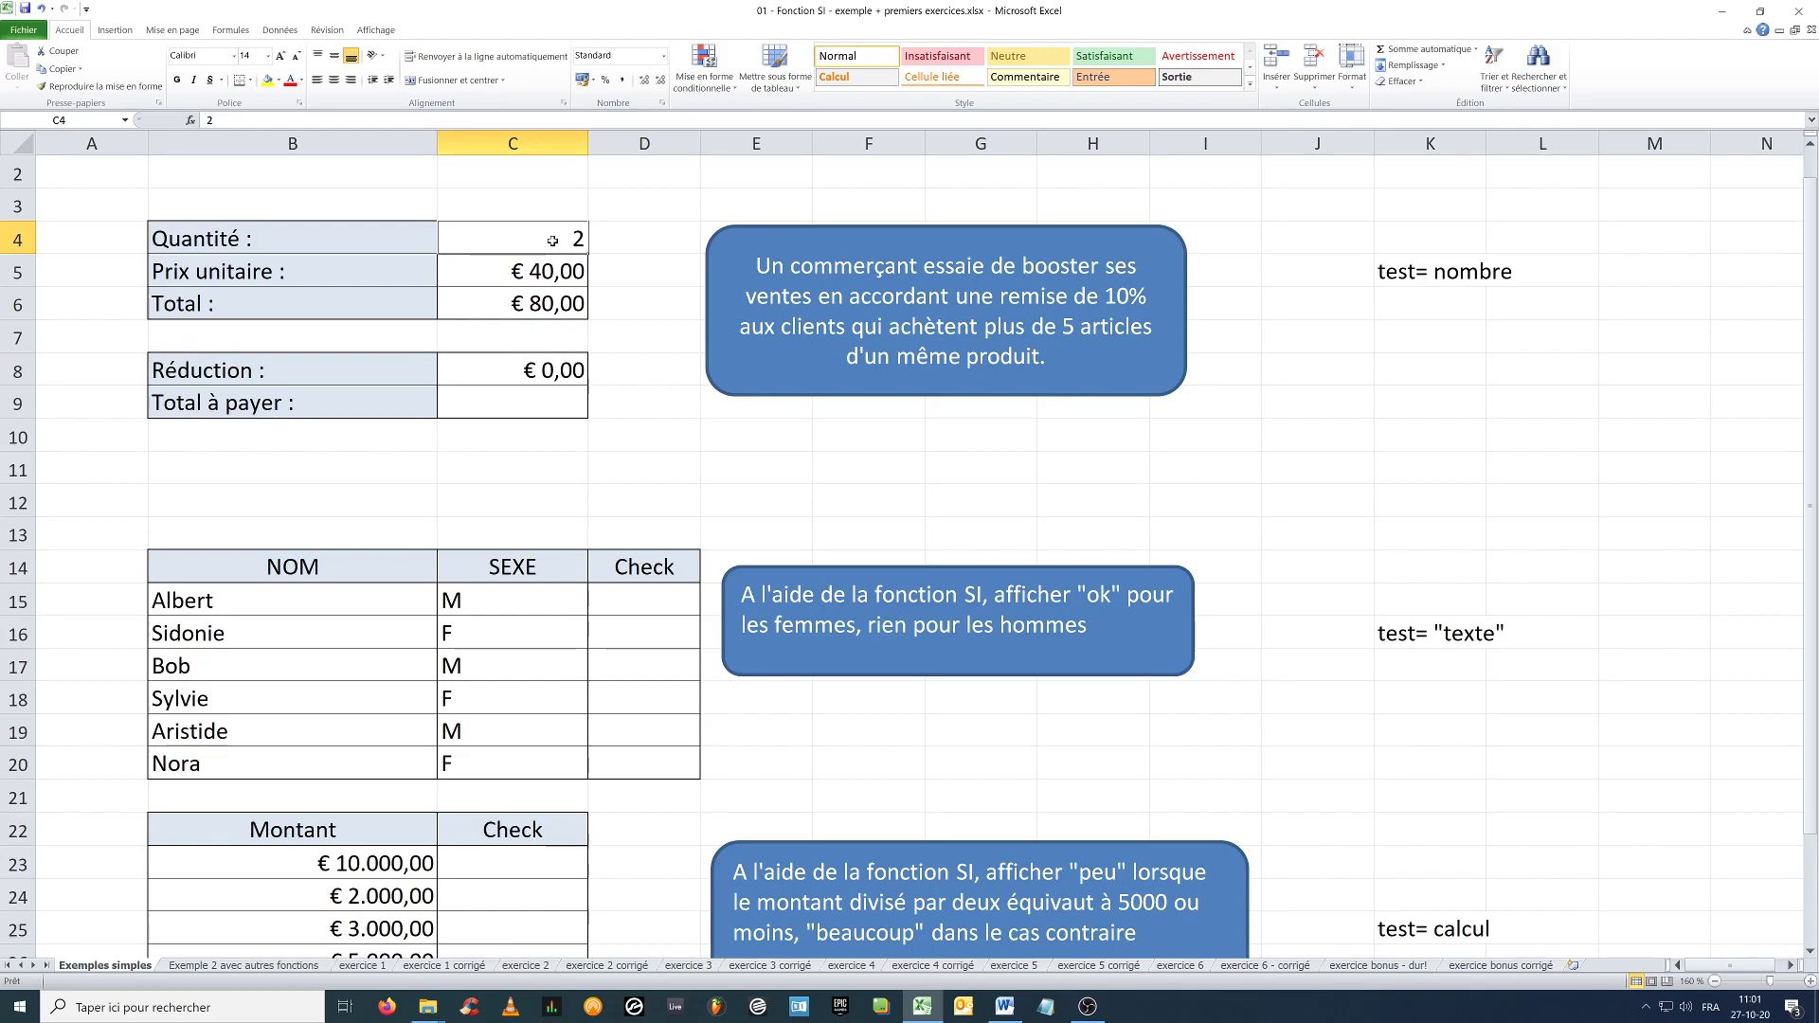
pyautogui.write('6')
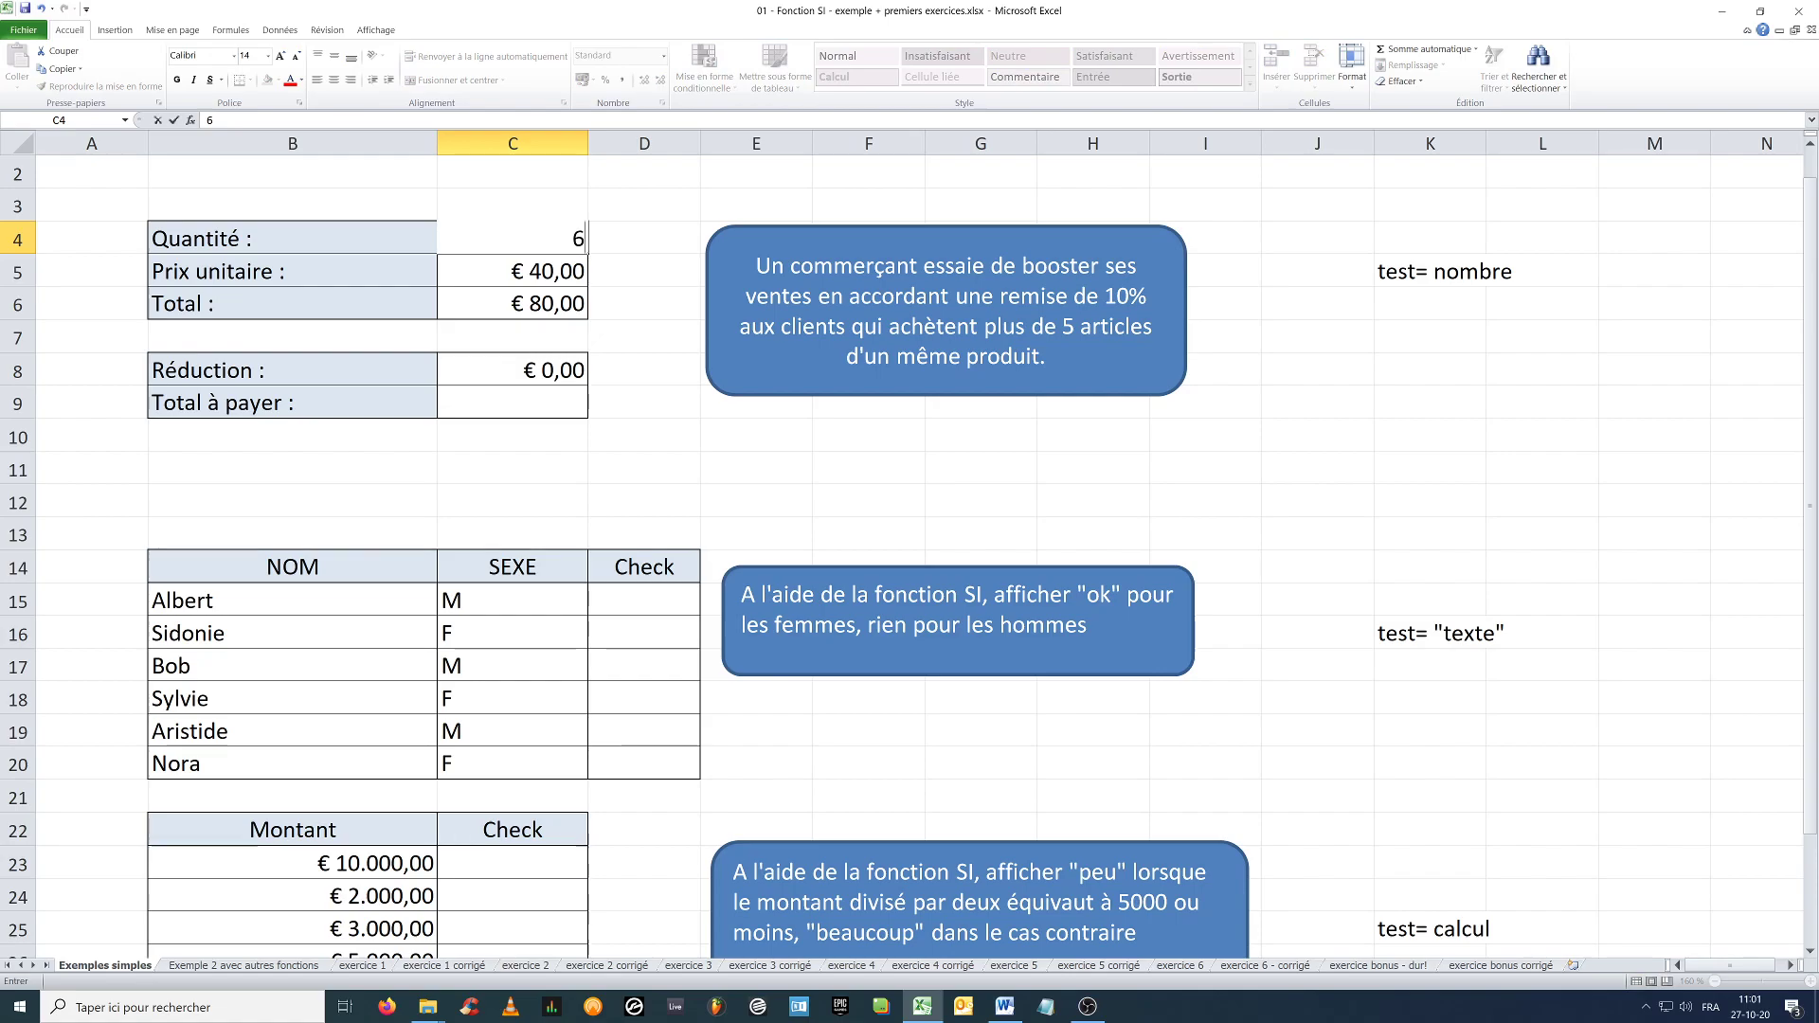
pyautogui.press('Return')
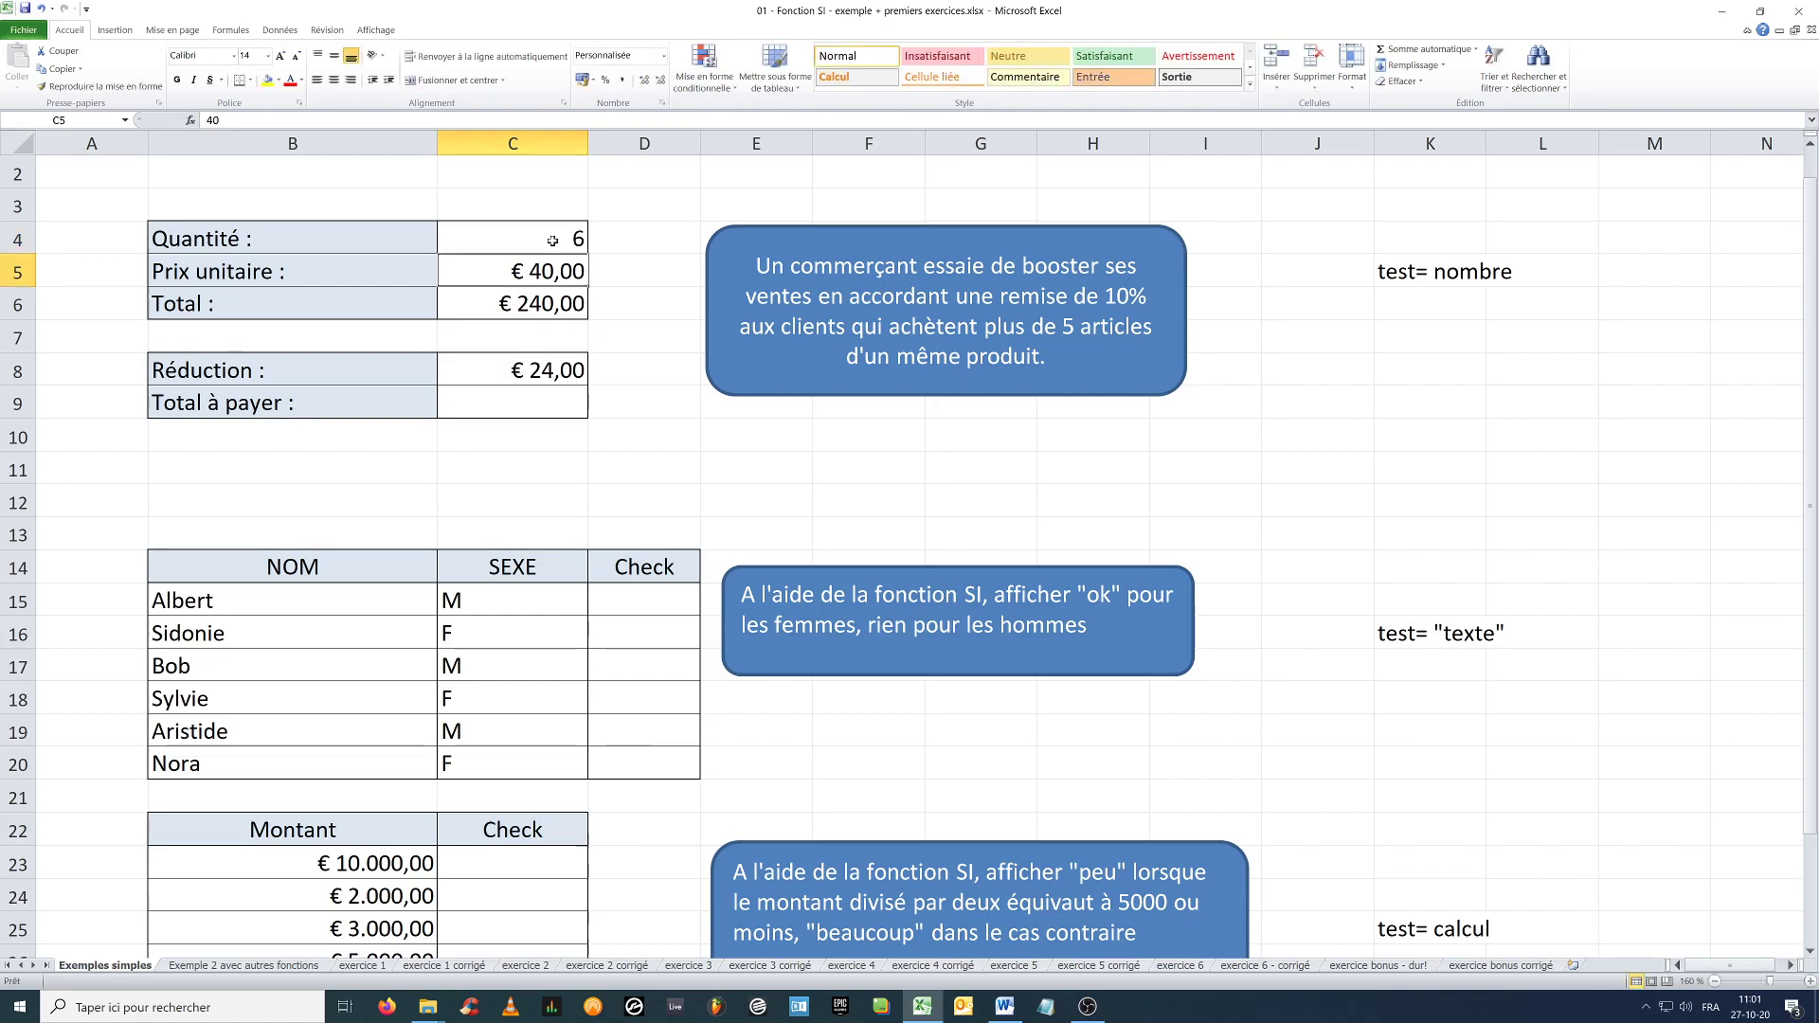
# Review the Total and Réduction formulas, and set the quantity in C4 to 2.
pyautogui.click(536, 309)
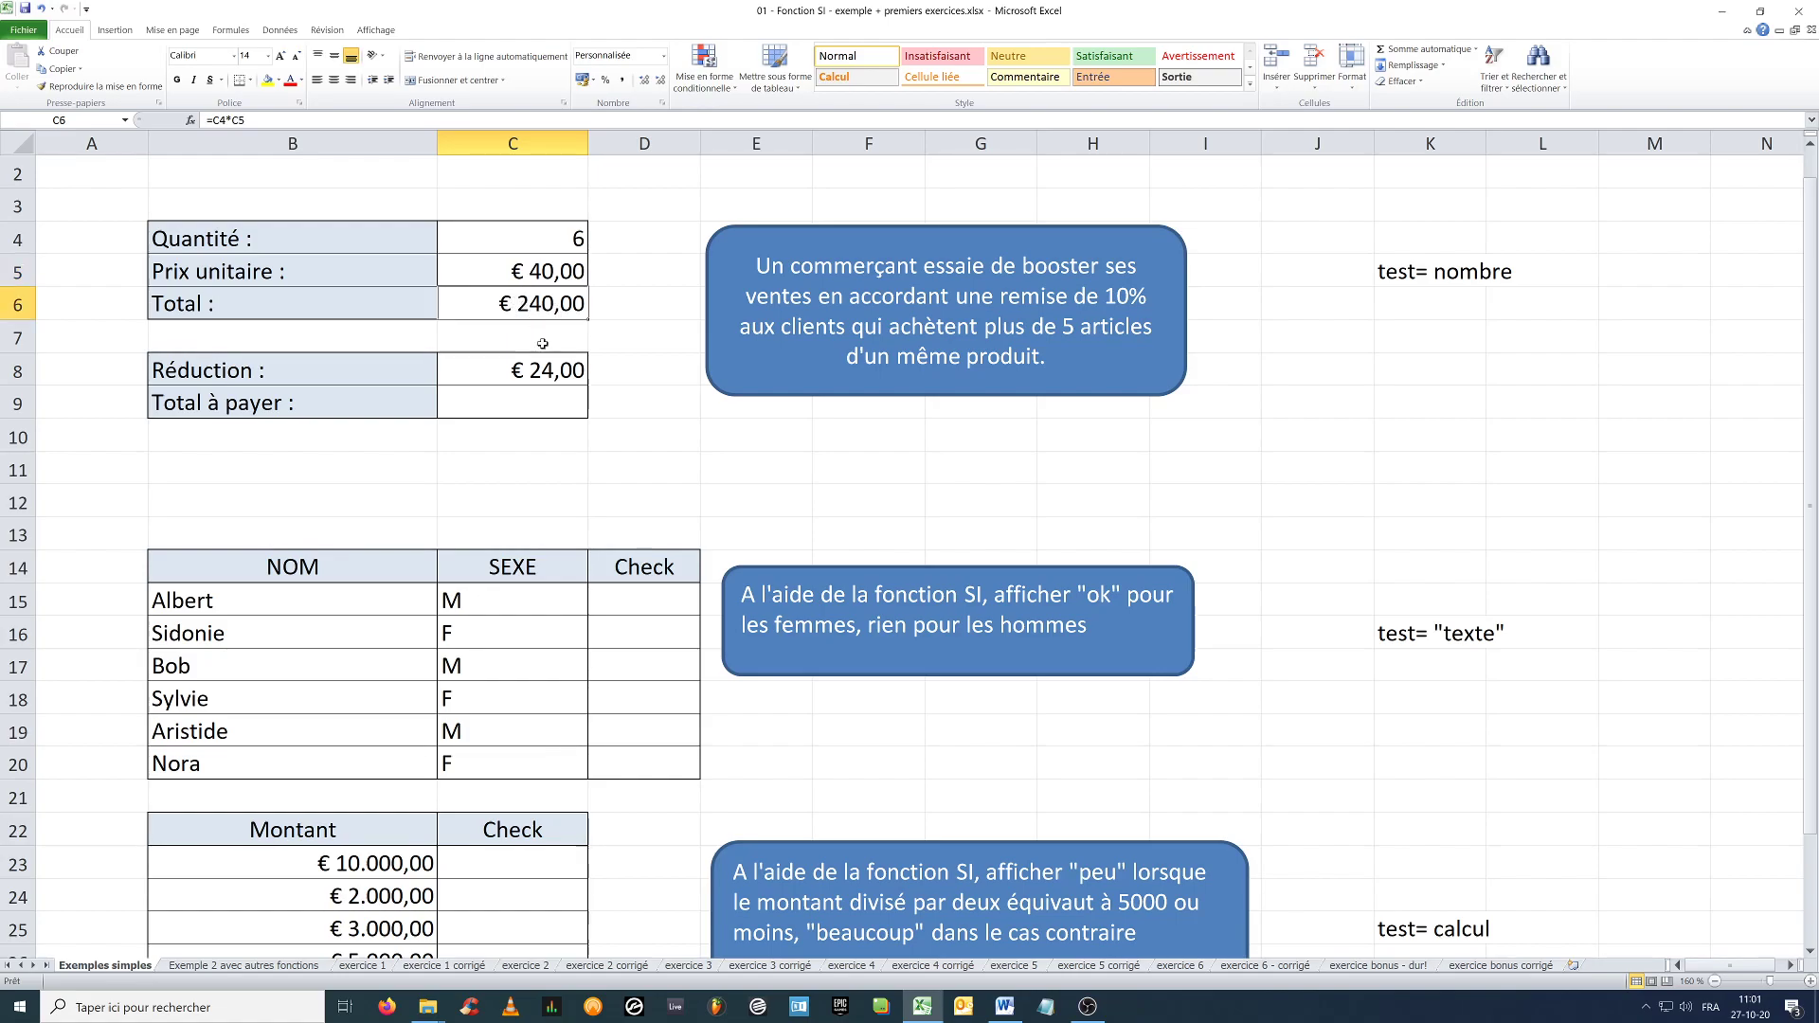
pyautogui.doubleClick(535, 372)
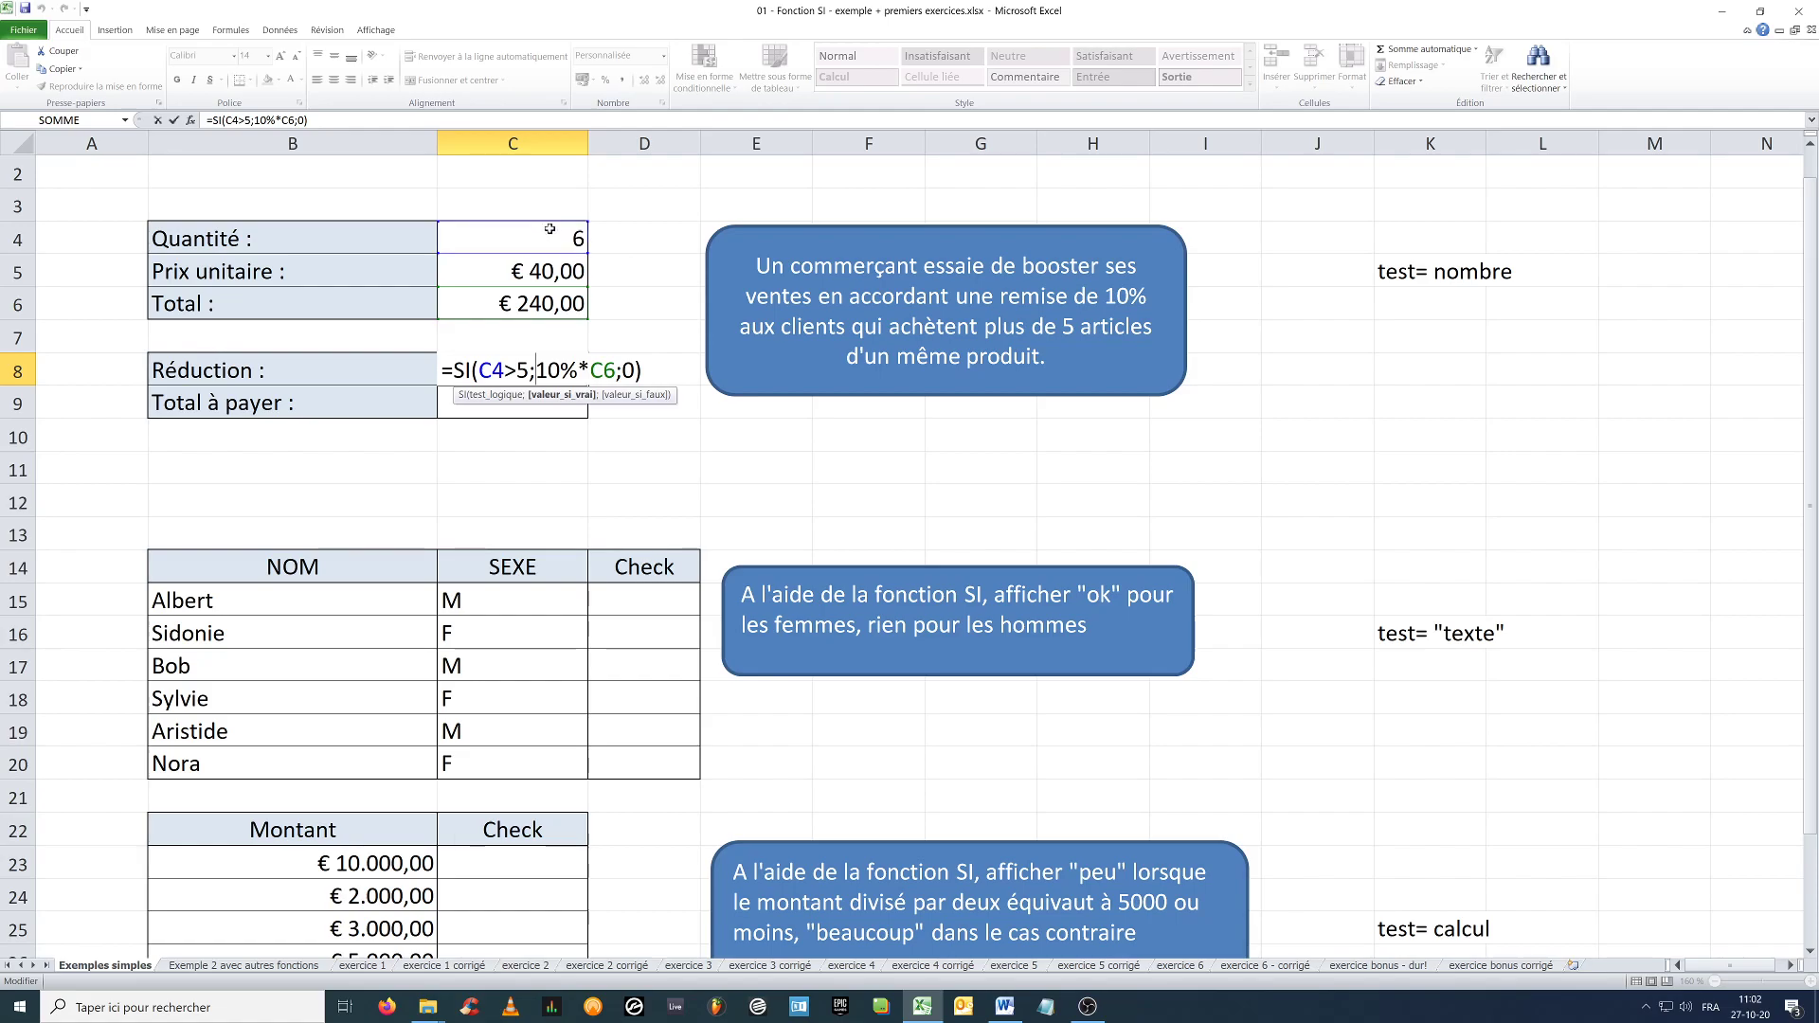
pyautogui.click(560, 396)
pyautogui.press('Return')
pyautogui.click(580, 227)
pyautogui.write('2')
pyautogui.press('Return')
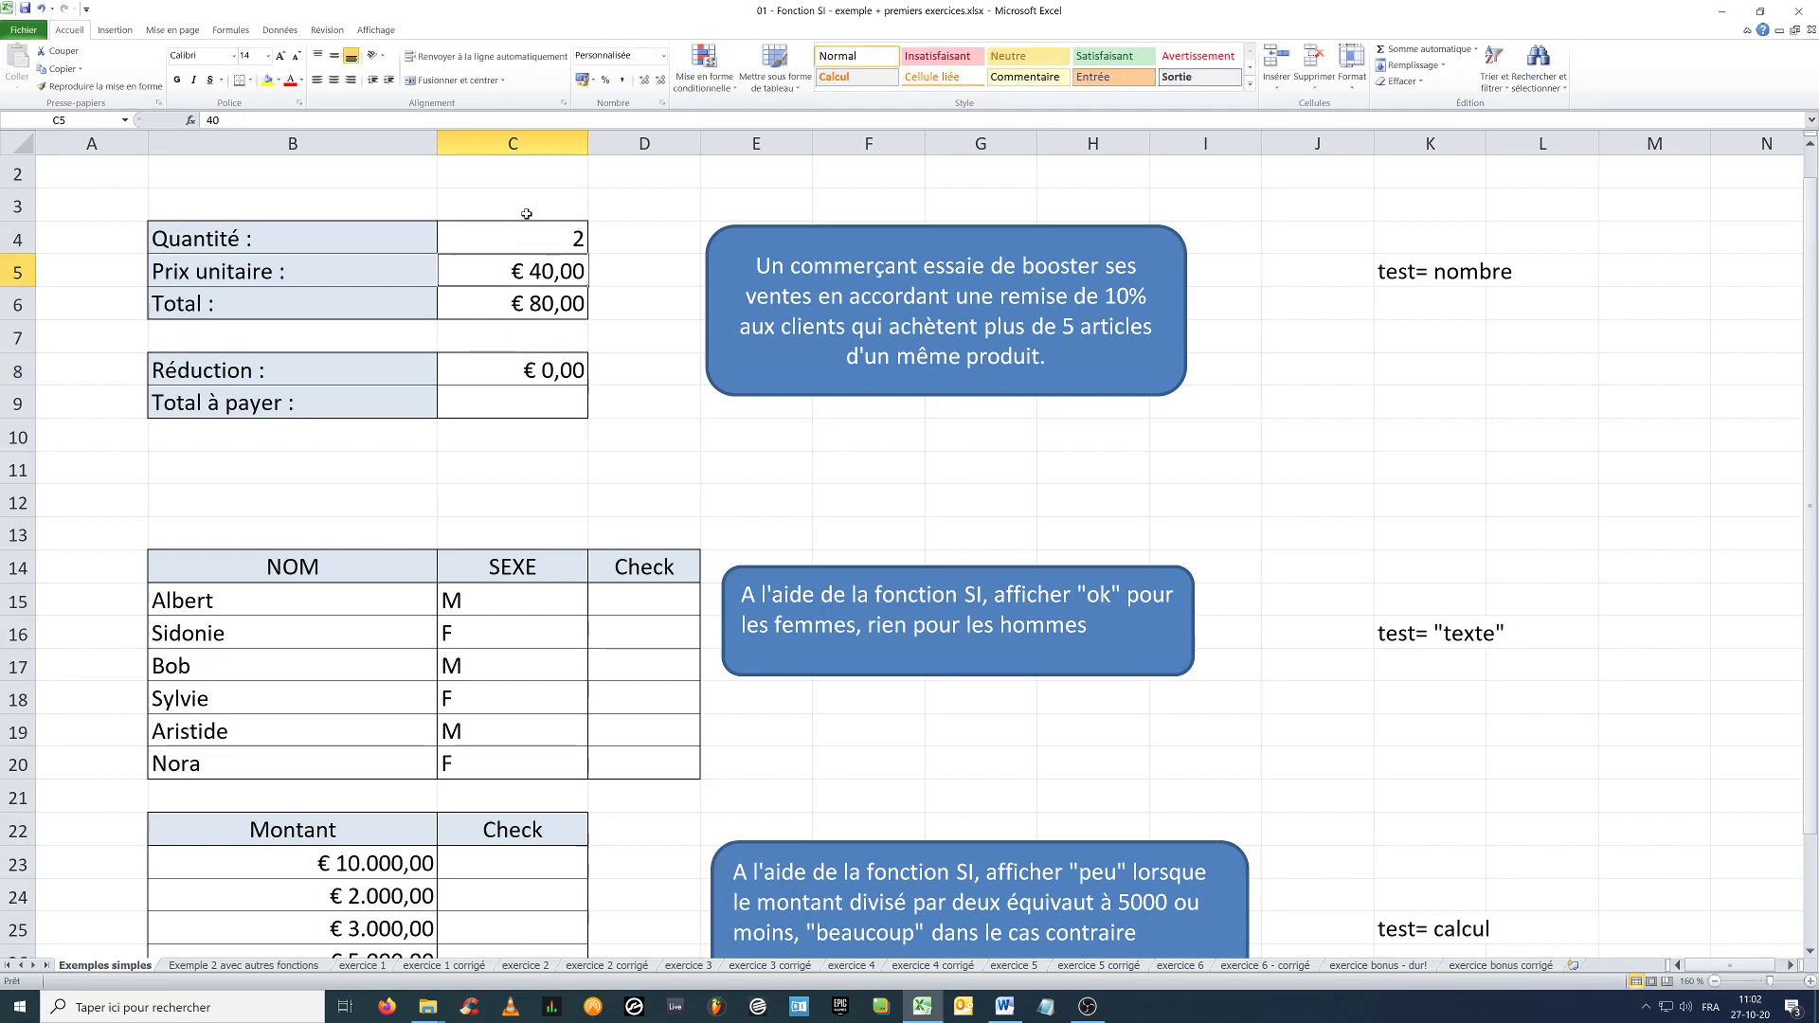
# Inspect the value-if-false argument of the Réduction formula, and set the quantity in C4 to 5 to test the threshold.
pyautogui.doubleClick(537, 373)
pyautogui.doubleClick(628, 370)
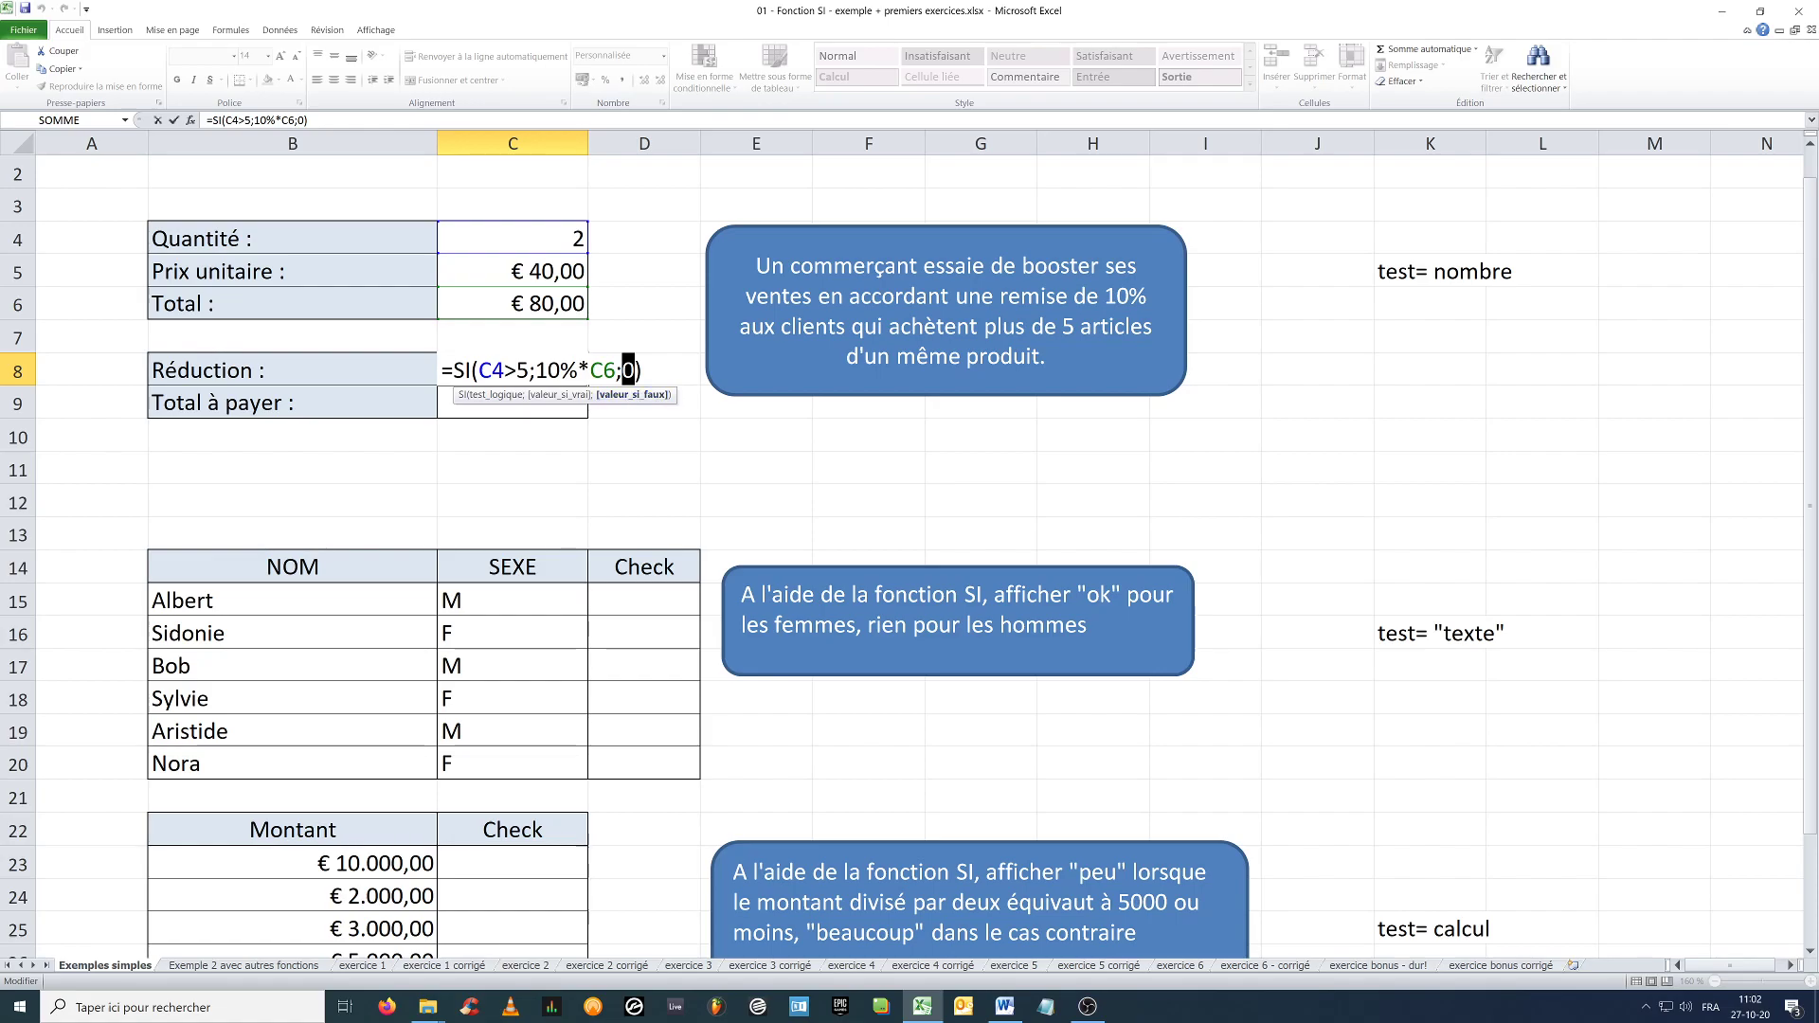
pyautogui.hotkey('ctrl', 'Return')
pyautogui.click(566, 238)
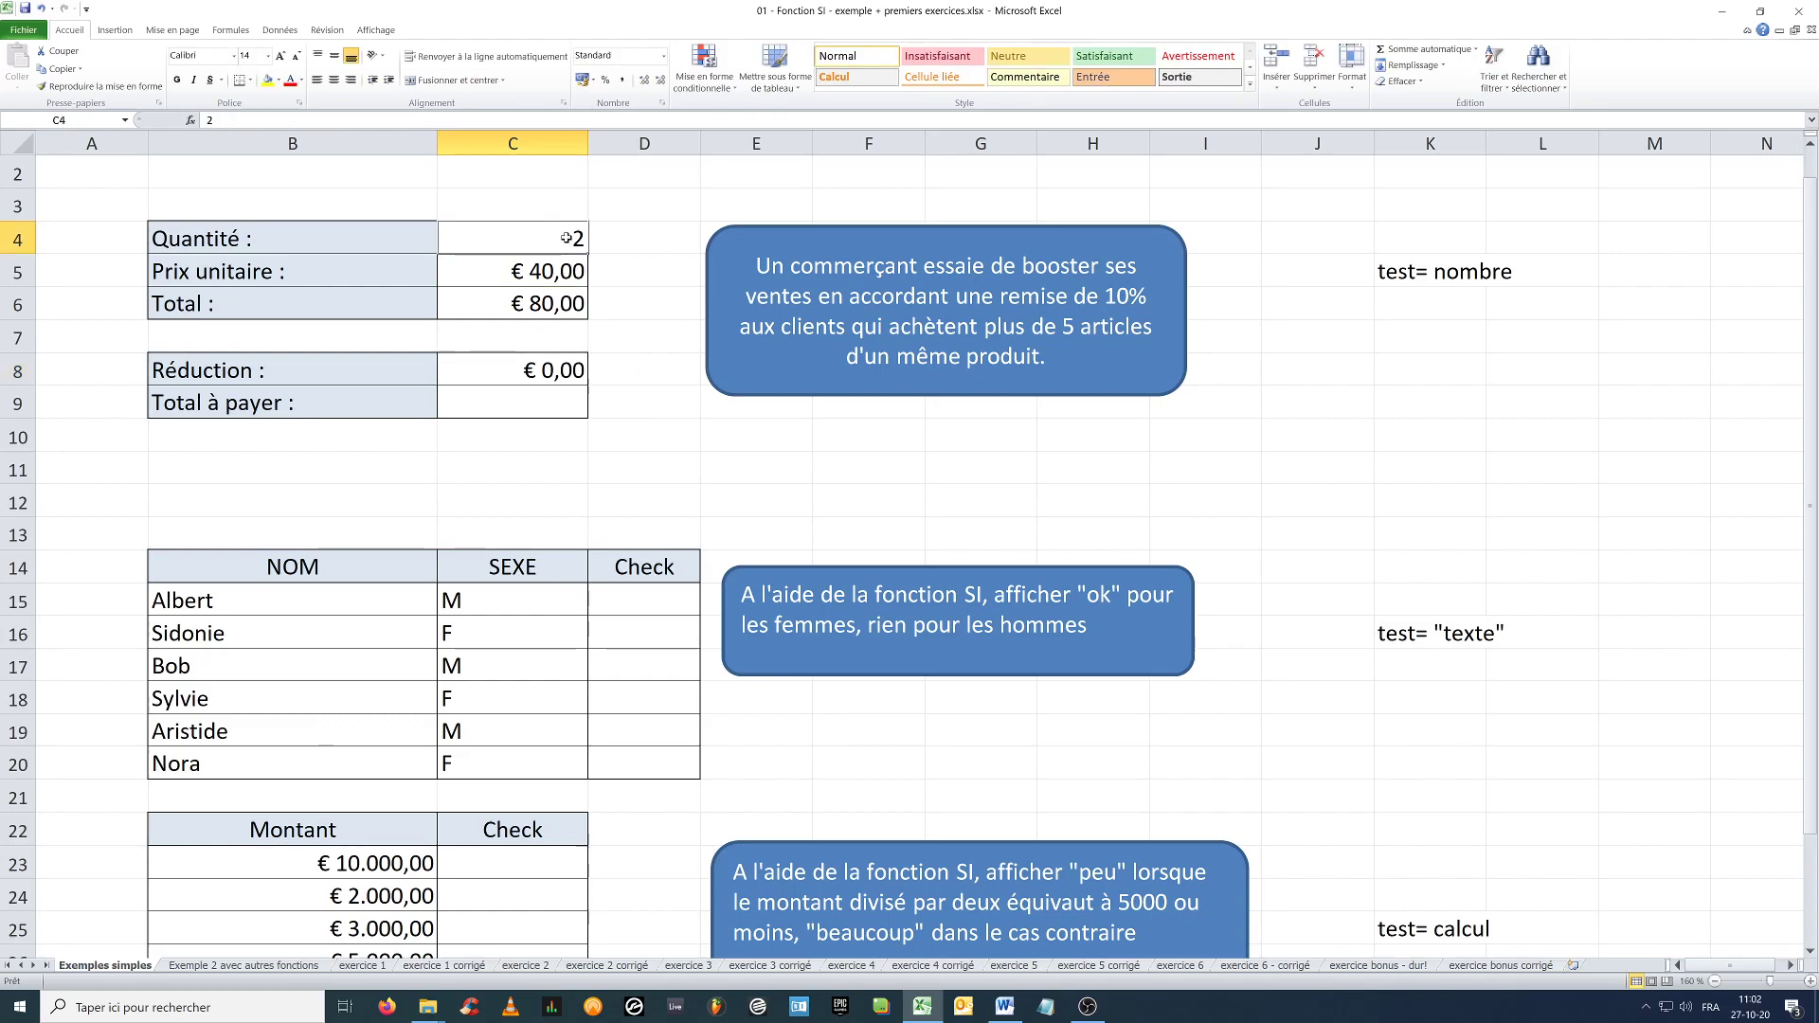
pyautogui.write('5')
pyautogui.press('Return')
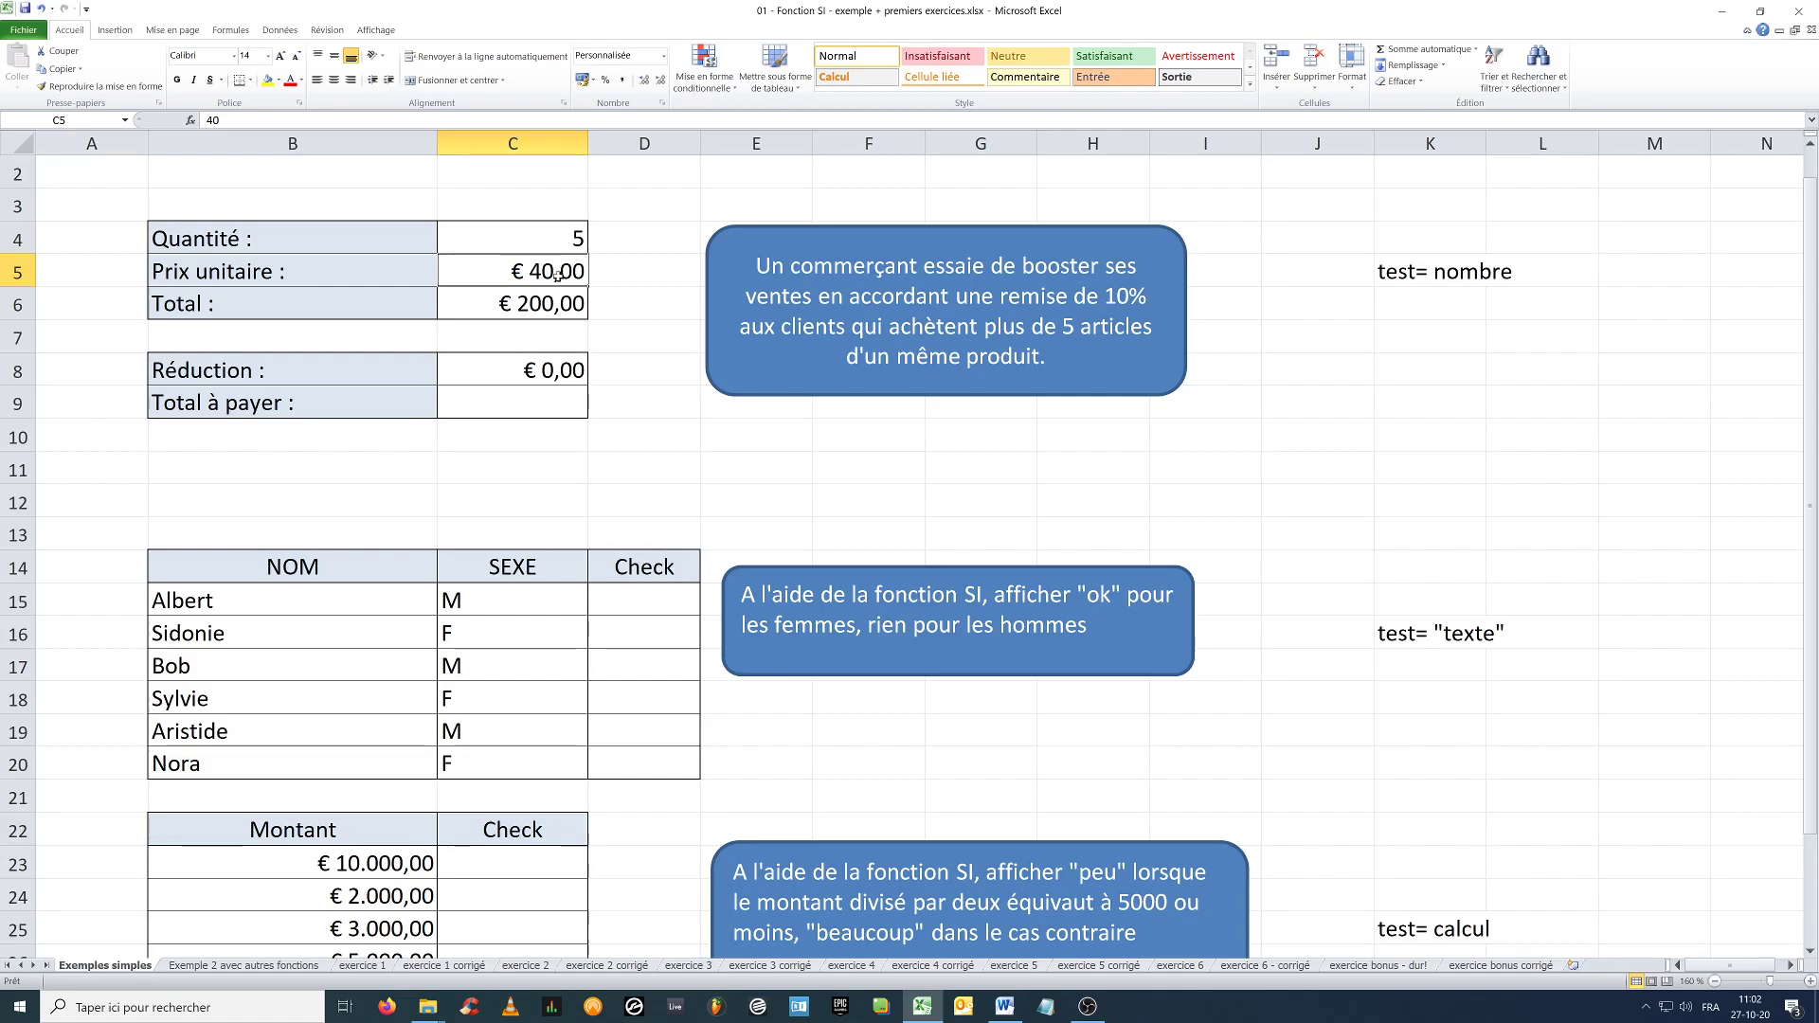
# Examine the logical test C4>5 in the Réduction formula in C8 without changing it.
pyautogui.click(567, 365)
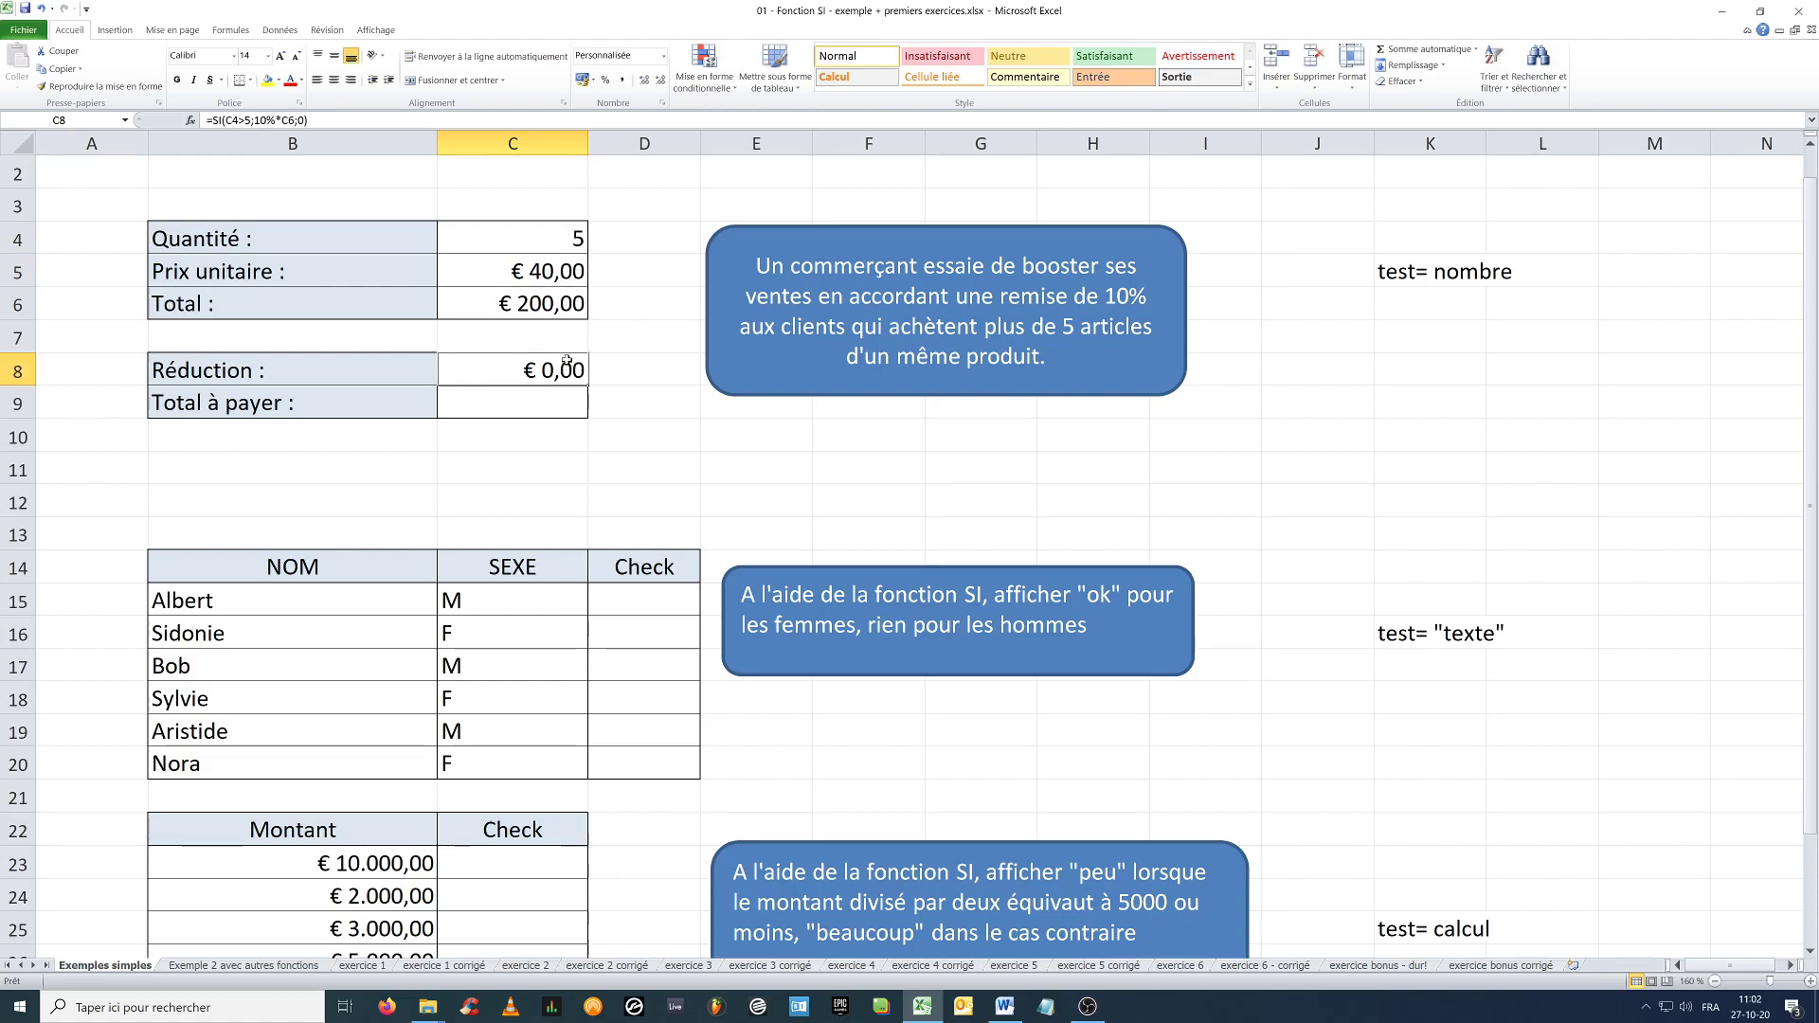
pyautogui.doubleClick(567, 364)
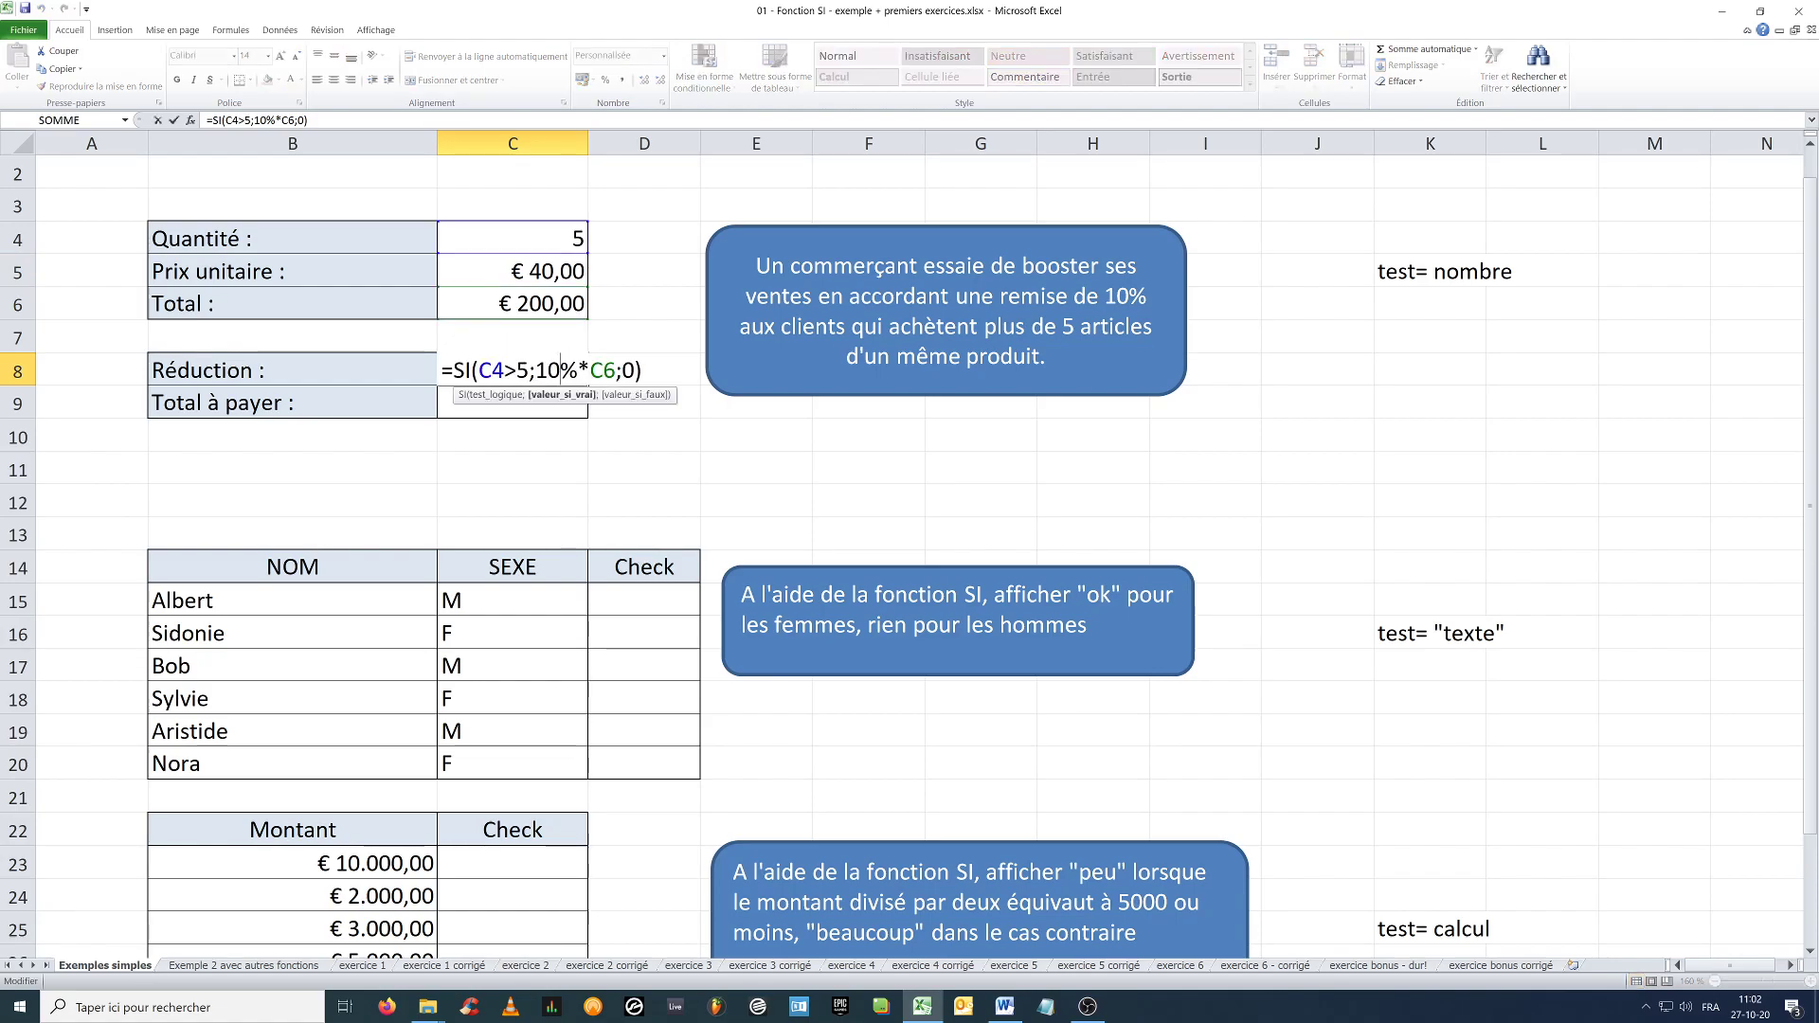
pyautogui.moveTo(529, 370); pyautogui.dragTo(478, 370)
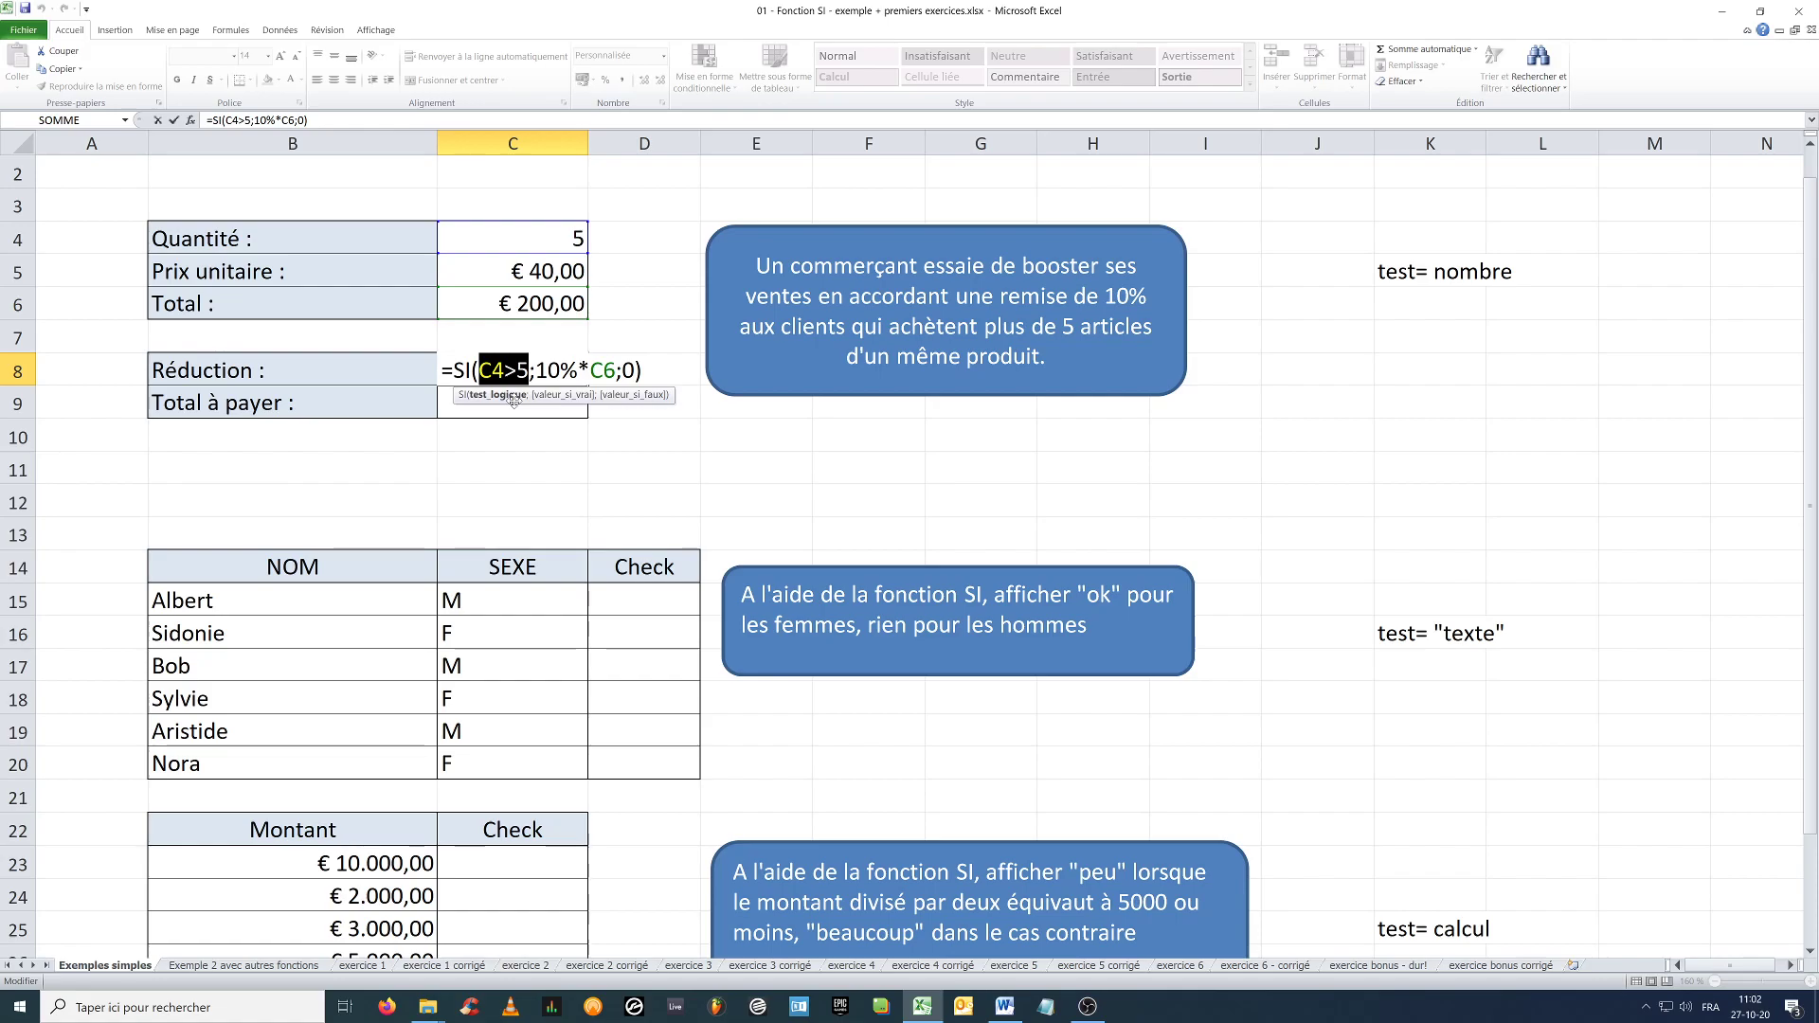
pyautogui.press('Escape')
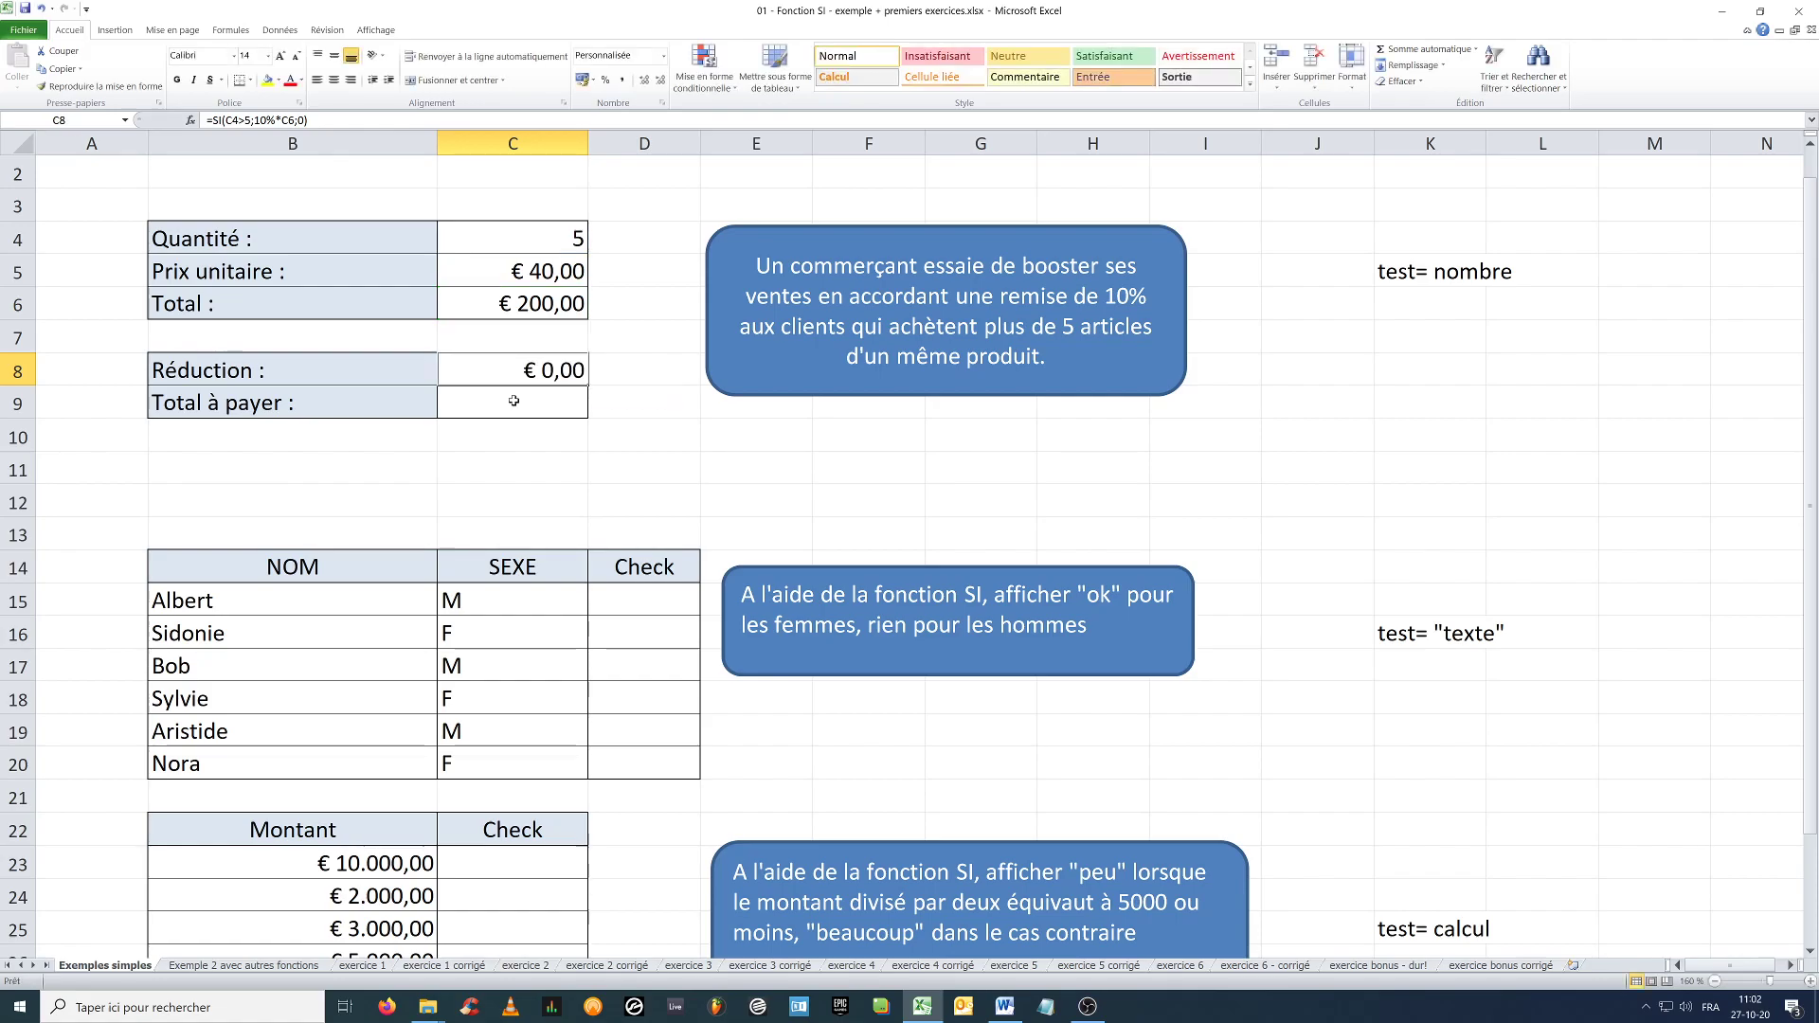
pyautogui.write('=')
pyautogui.press('Escape')
# Calculate the Total à payer in C9 by subtracting the discount from the total with the formula =C6-C8.
pyautogui.click(516, 400)
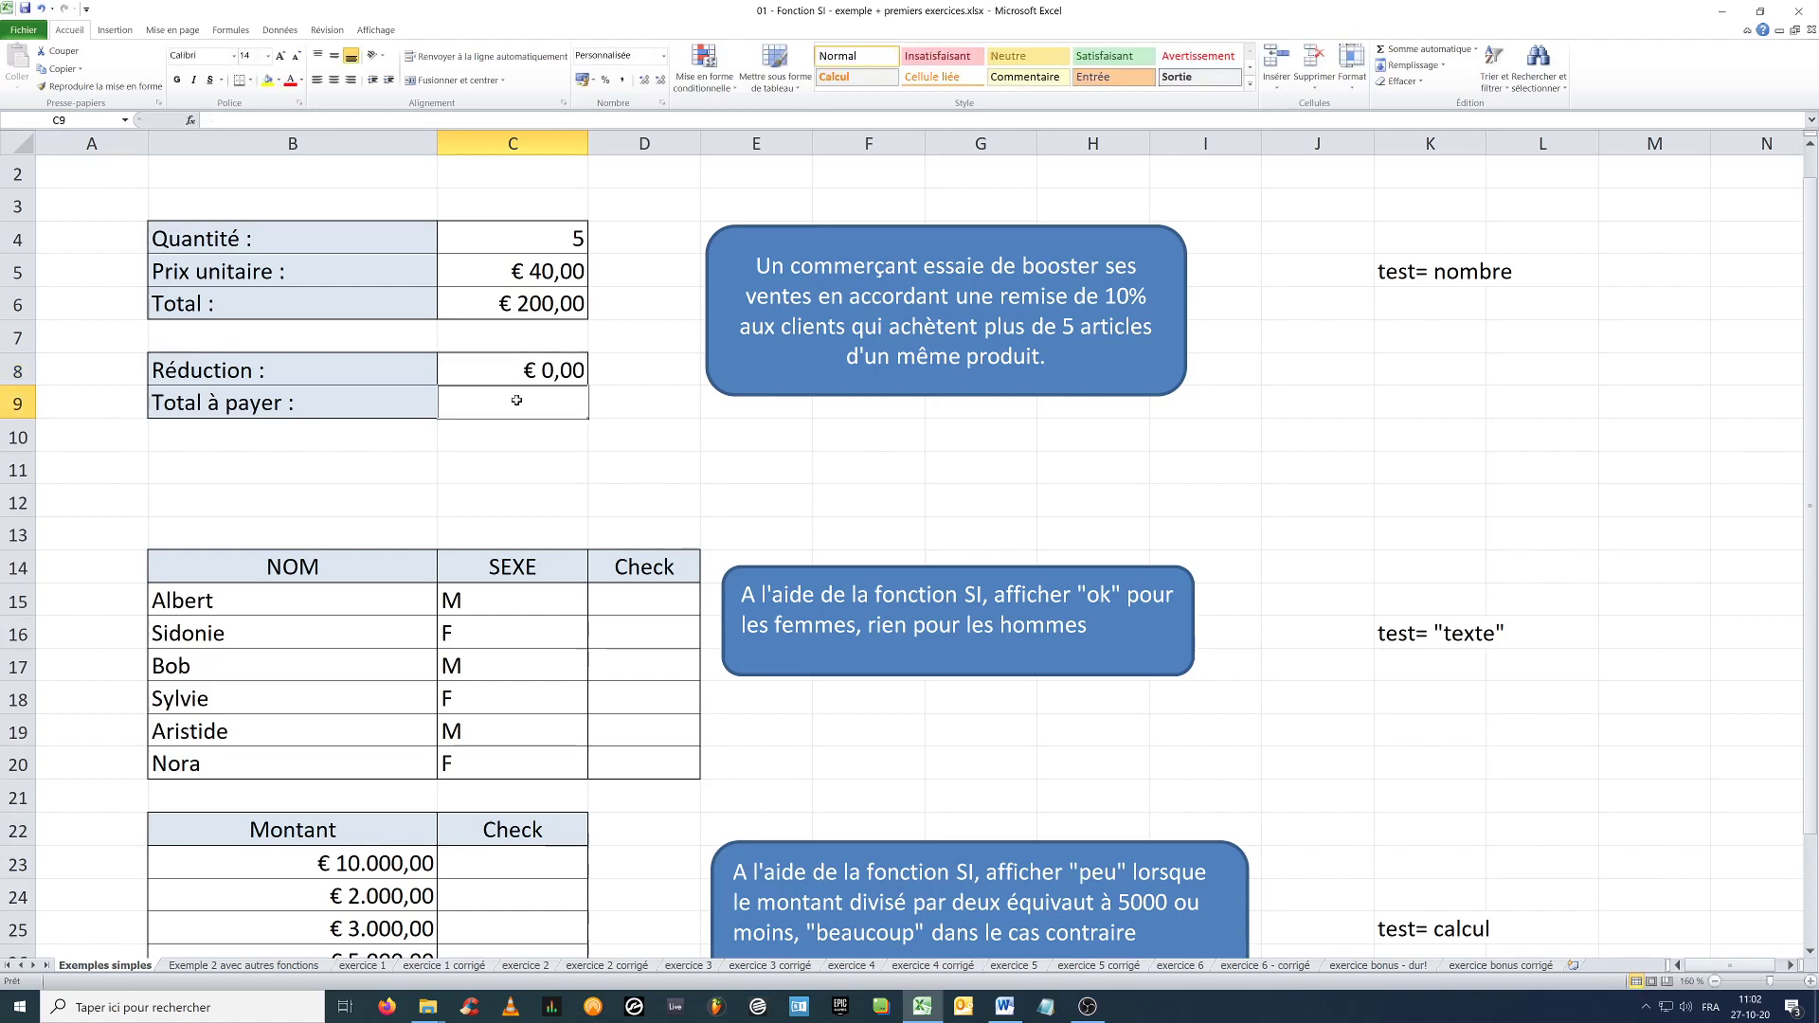
pyautogui.write('=')
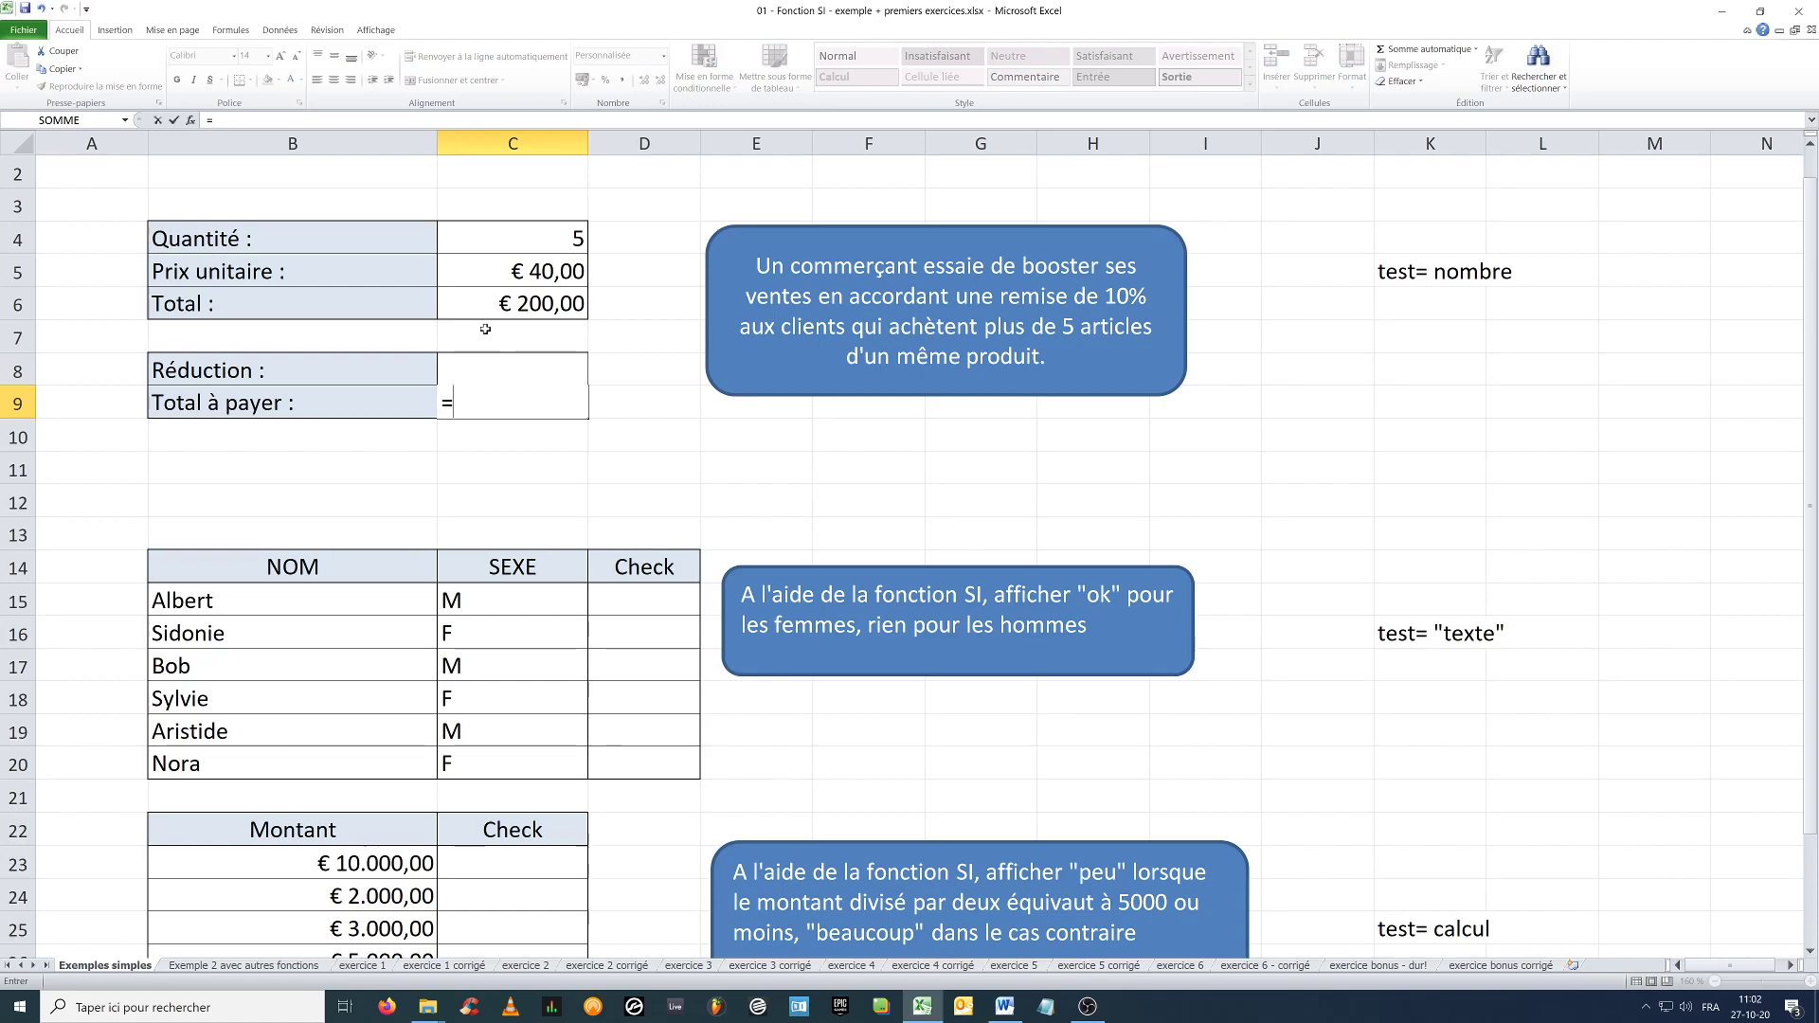
pyautogui.click(513, 308)
pyautogui.write('-')
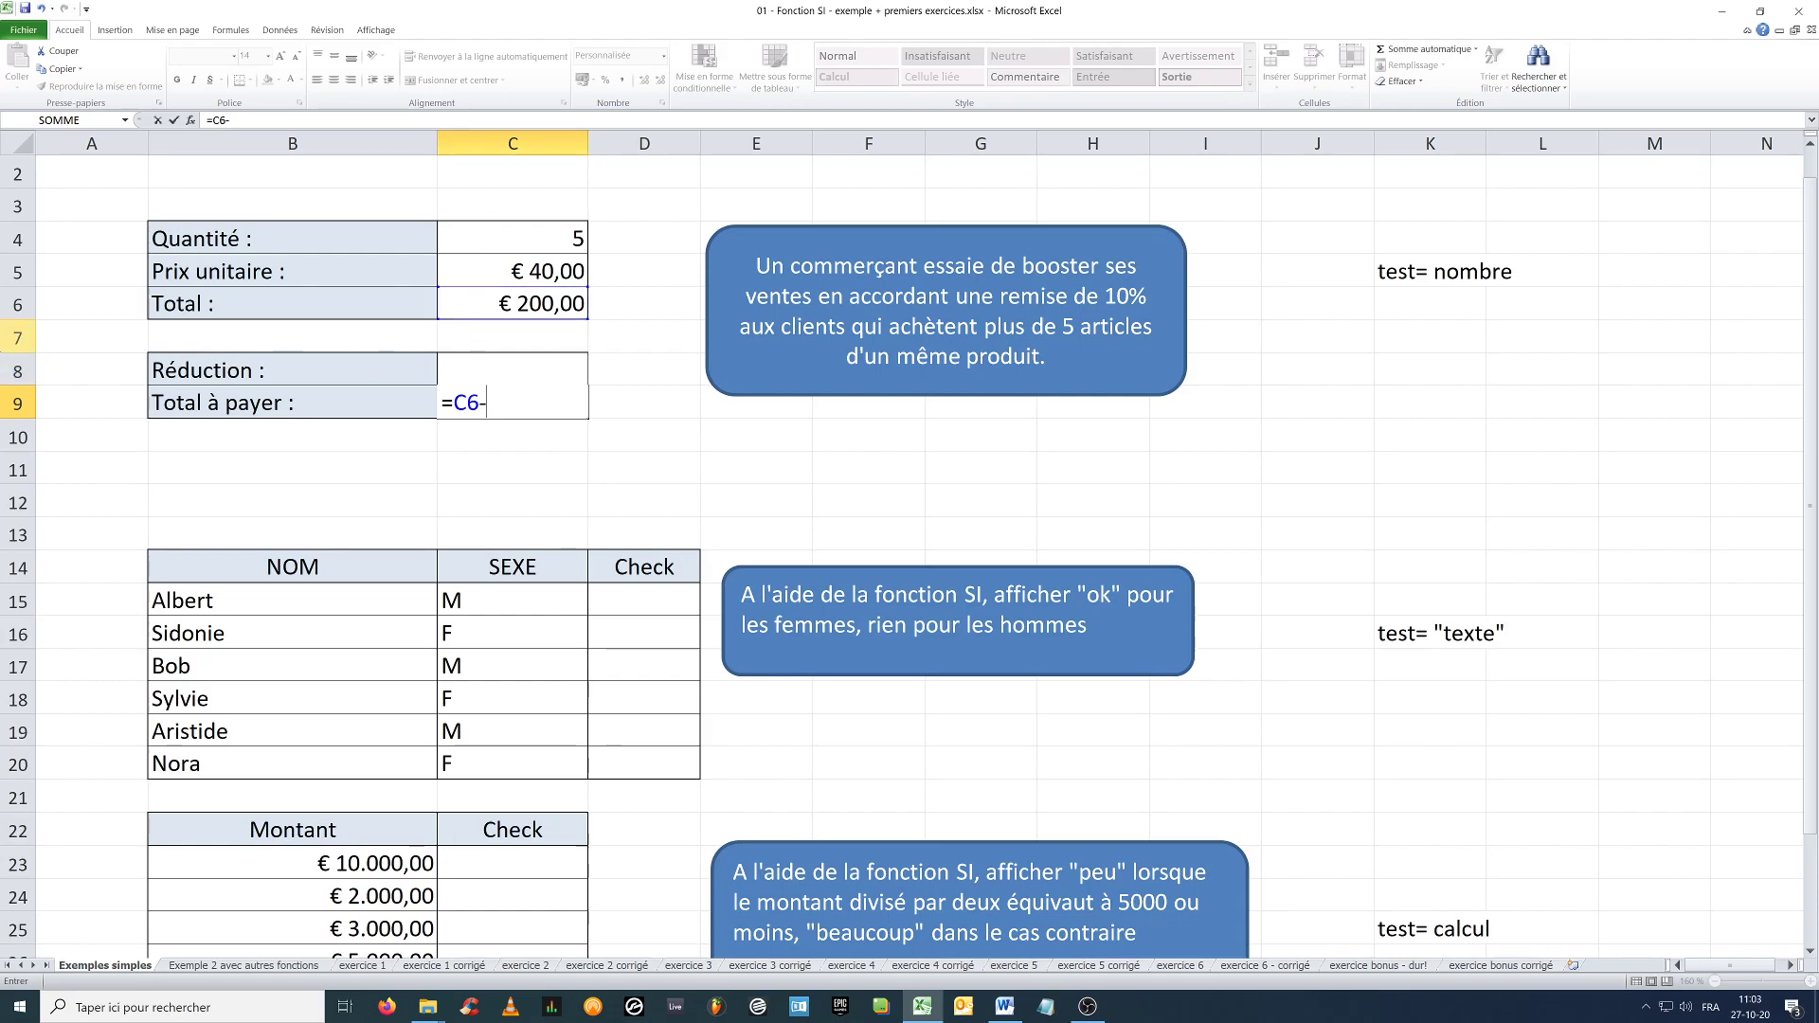
pyautogui.write('c8')
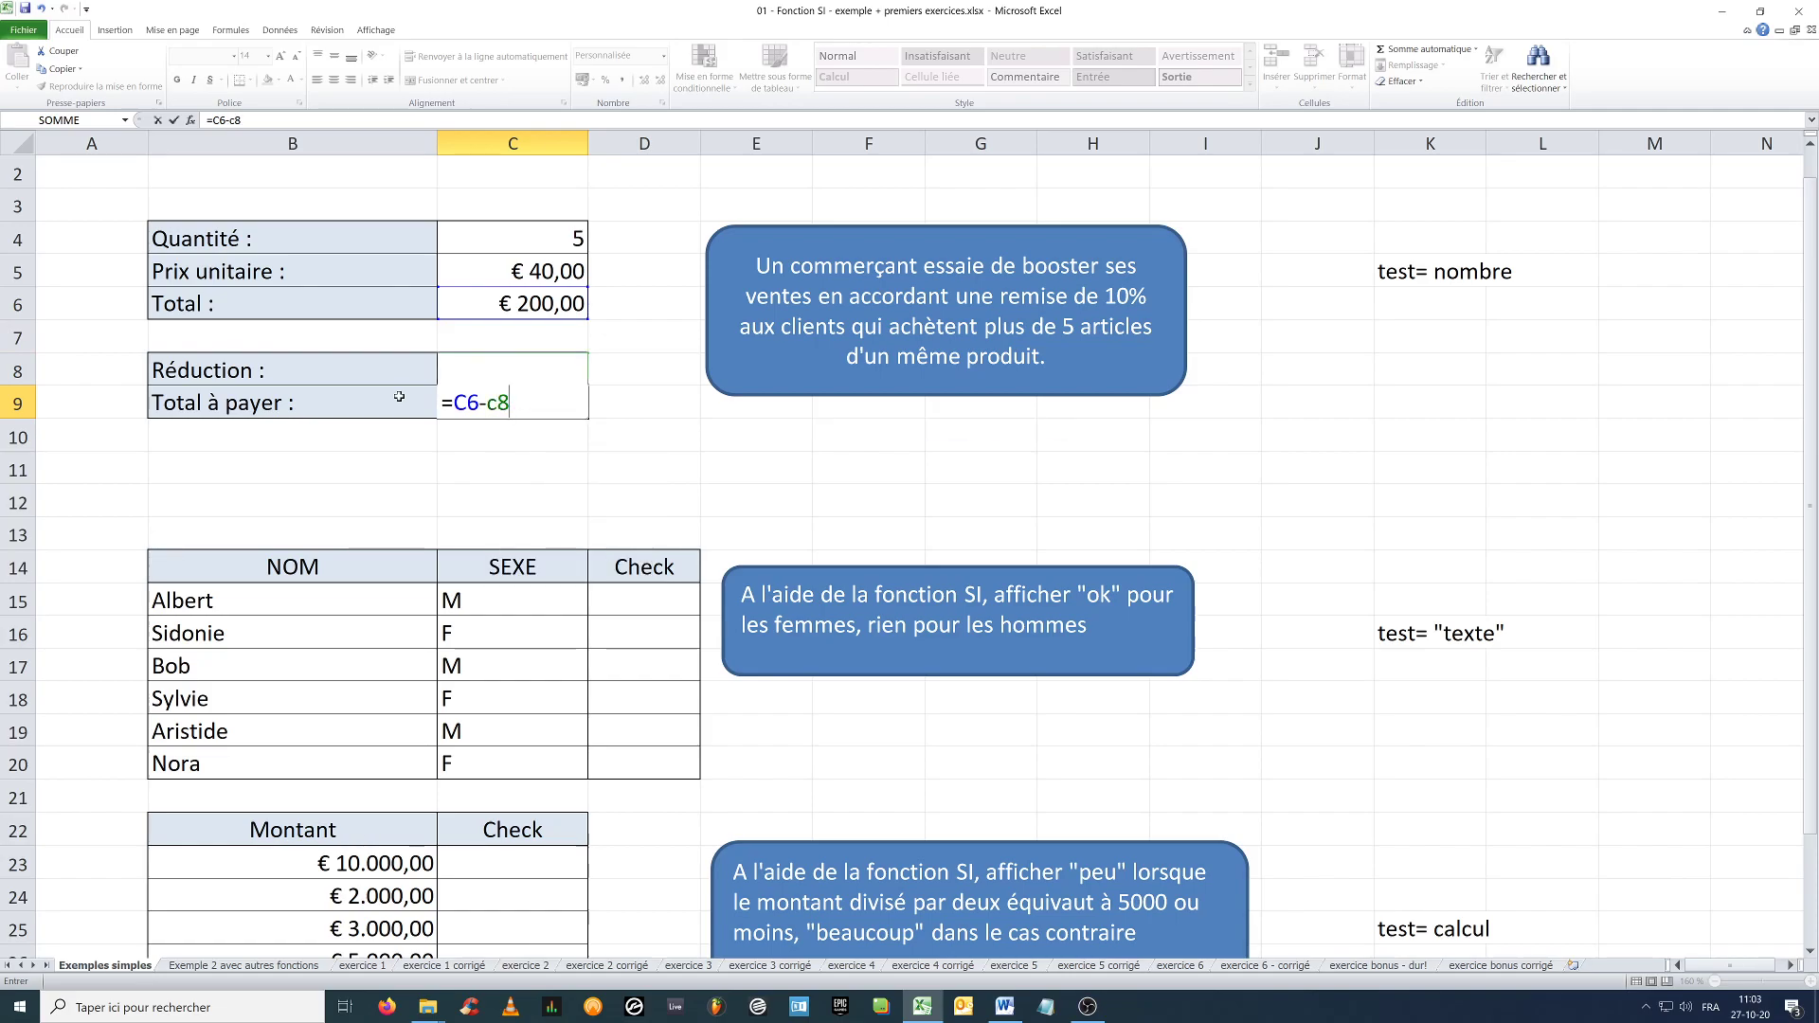
pyautogui.press('Return')
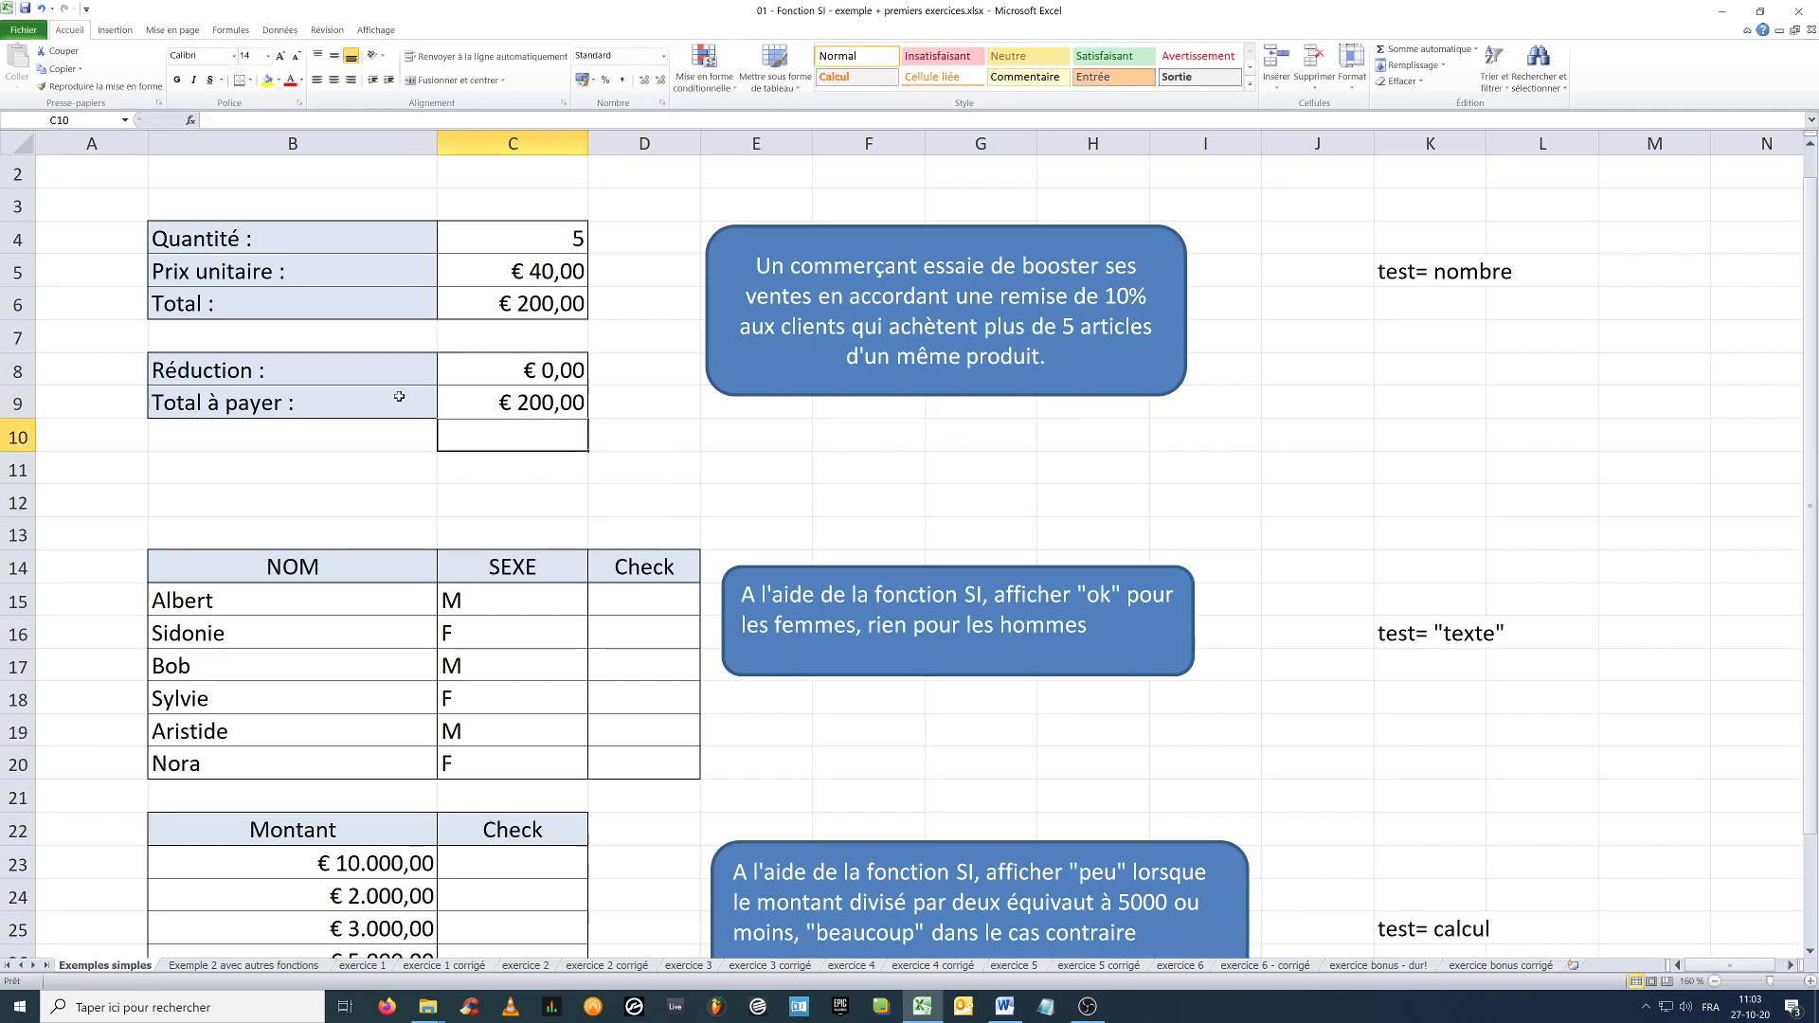
# Review the Total, Réduction and Total à payer cells, and set the quantity in C4 to 6 to test them.
pyautogui.click(525, 318)
pyautogui.click(530, 375)
pyautogui.click(538, 408)
pyautogui.click(517, 236)
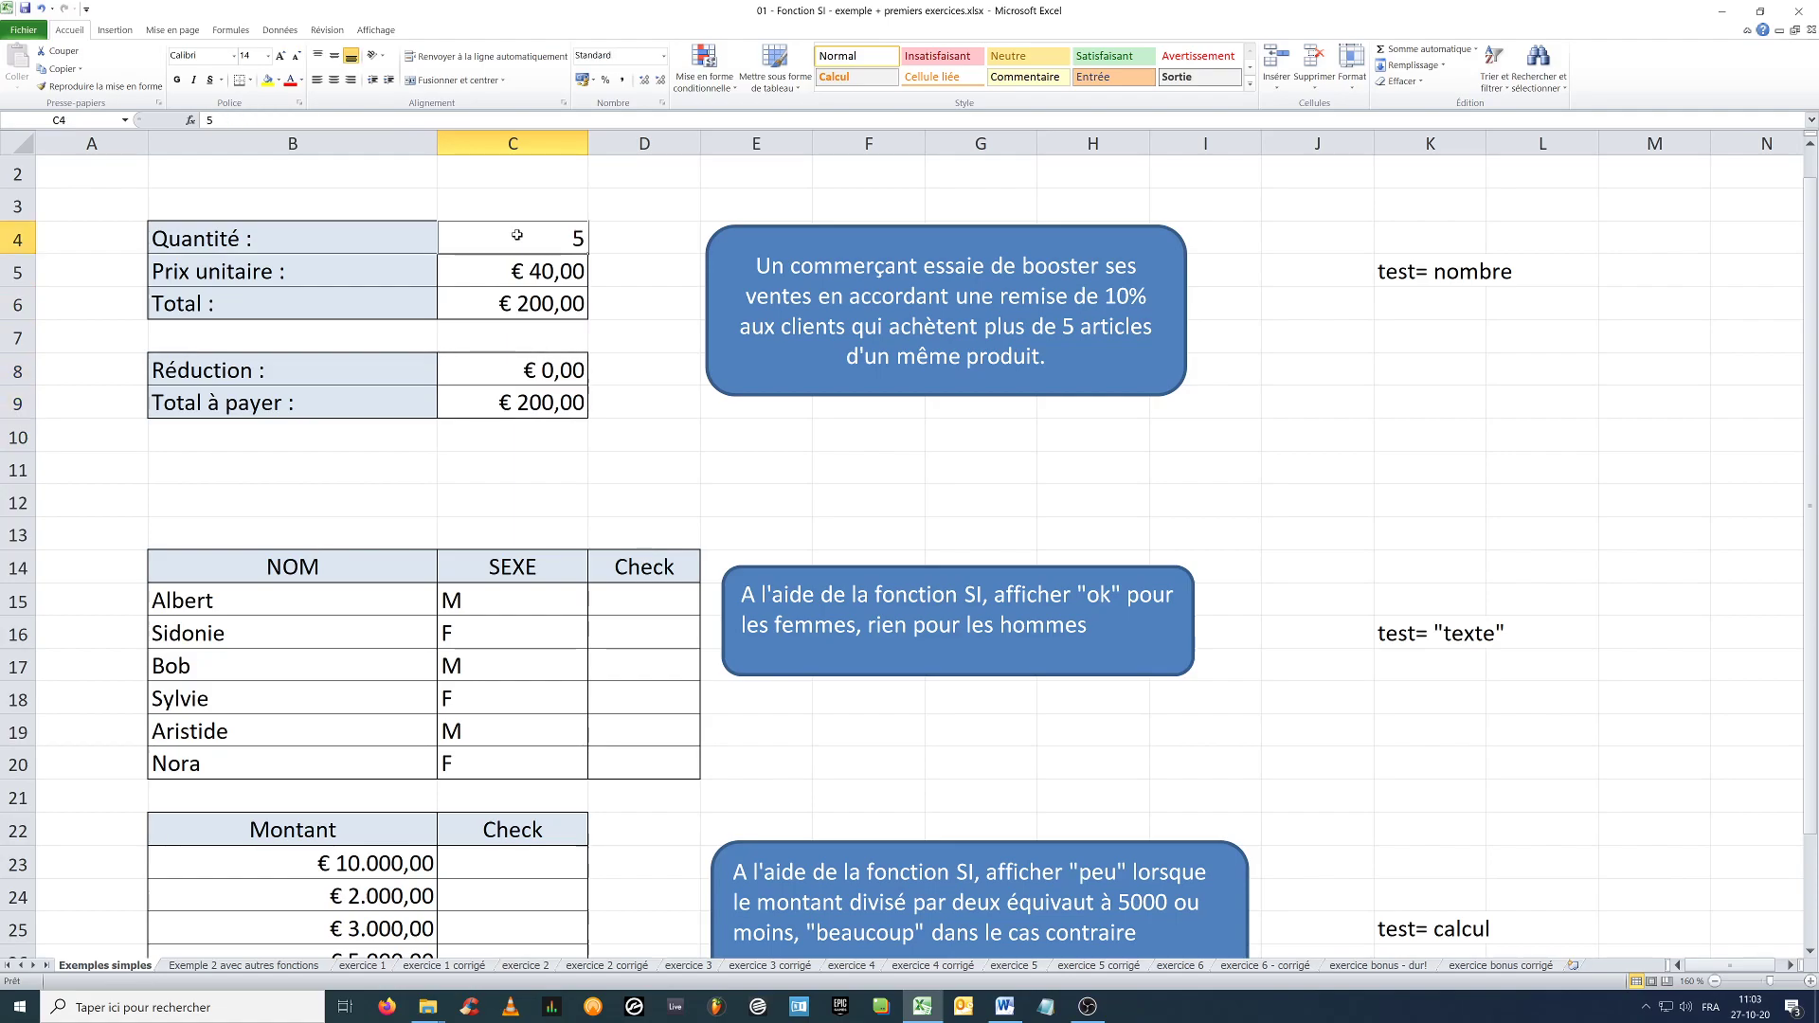
pyautogui.write('6')
pyautogui.press('Return')
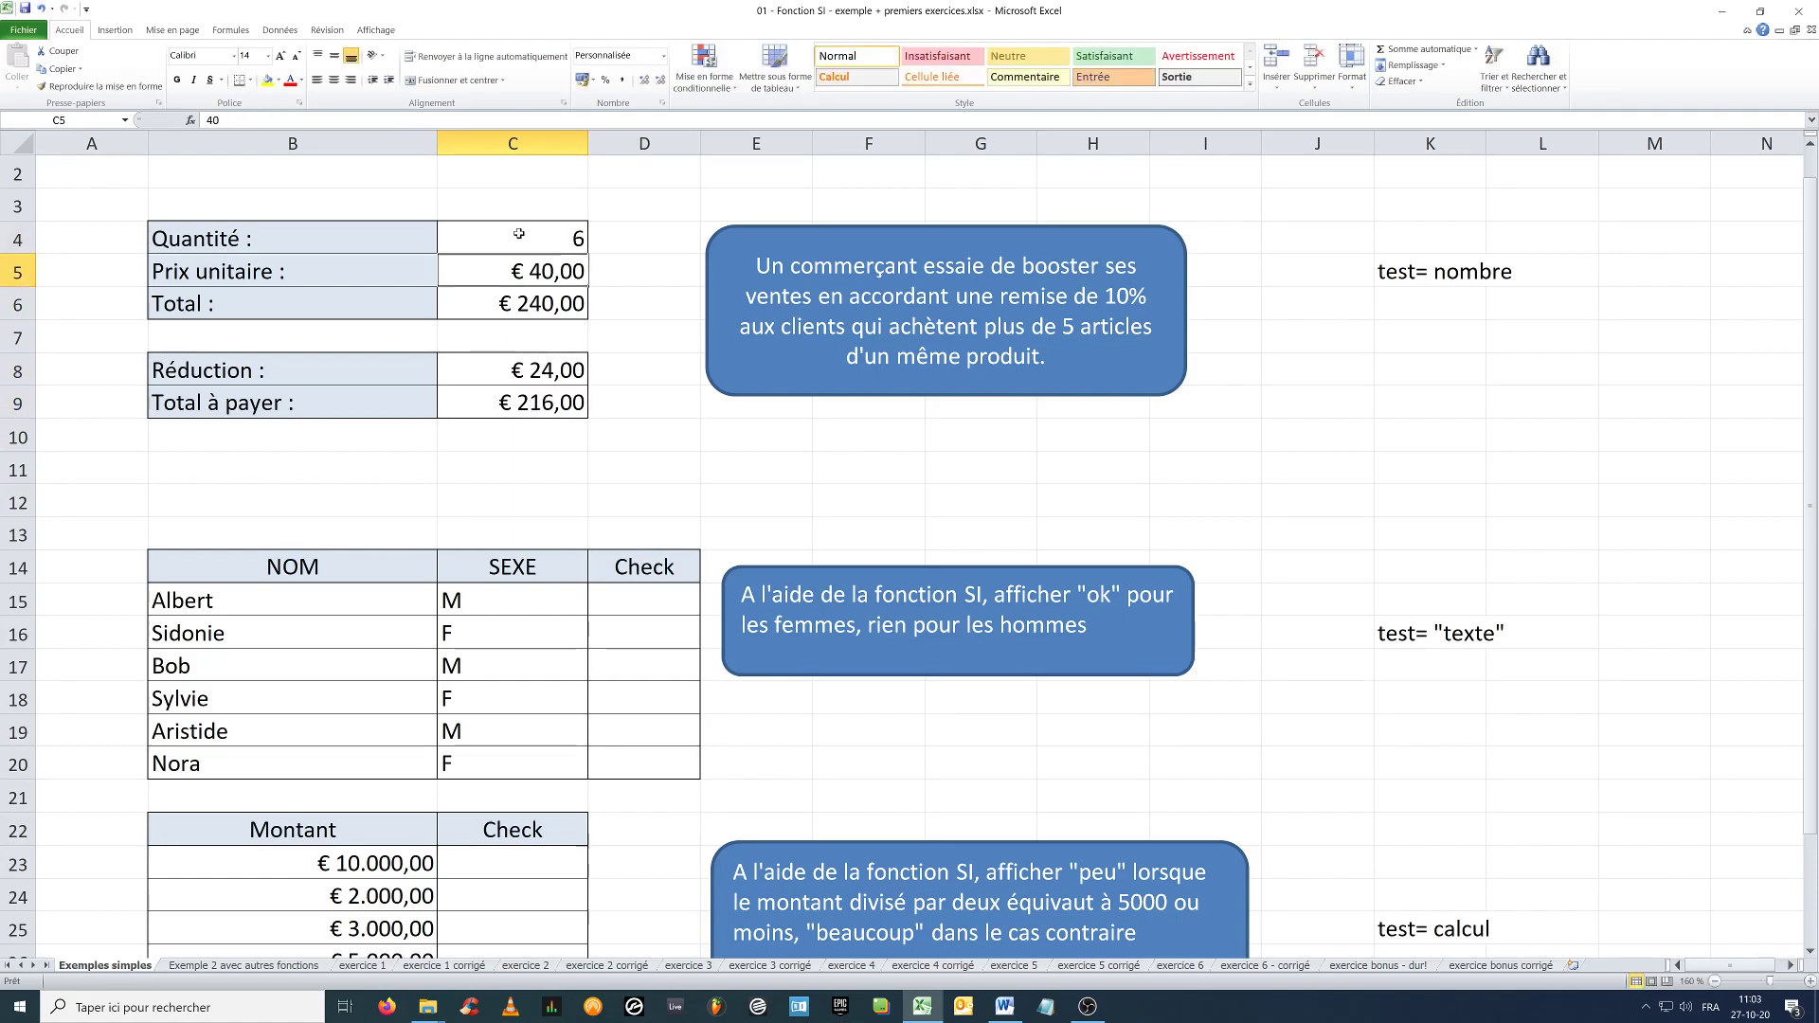
# Examine the Total, Réduction and Total à payer formulas in C6, C8 and C9 against the quantity in C4.
pyautogui.click(534, 303)
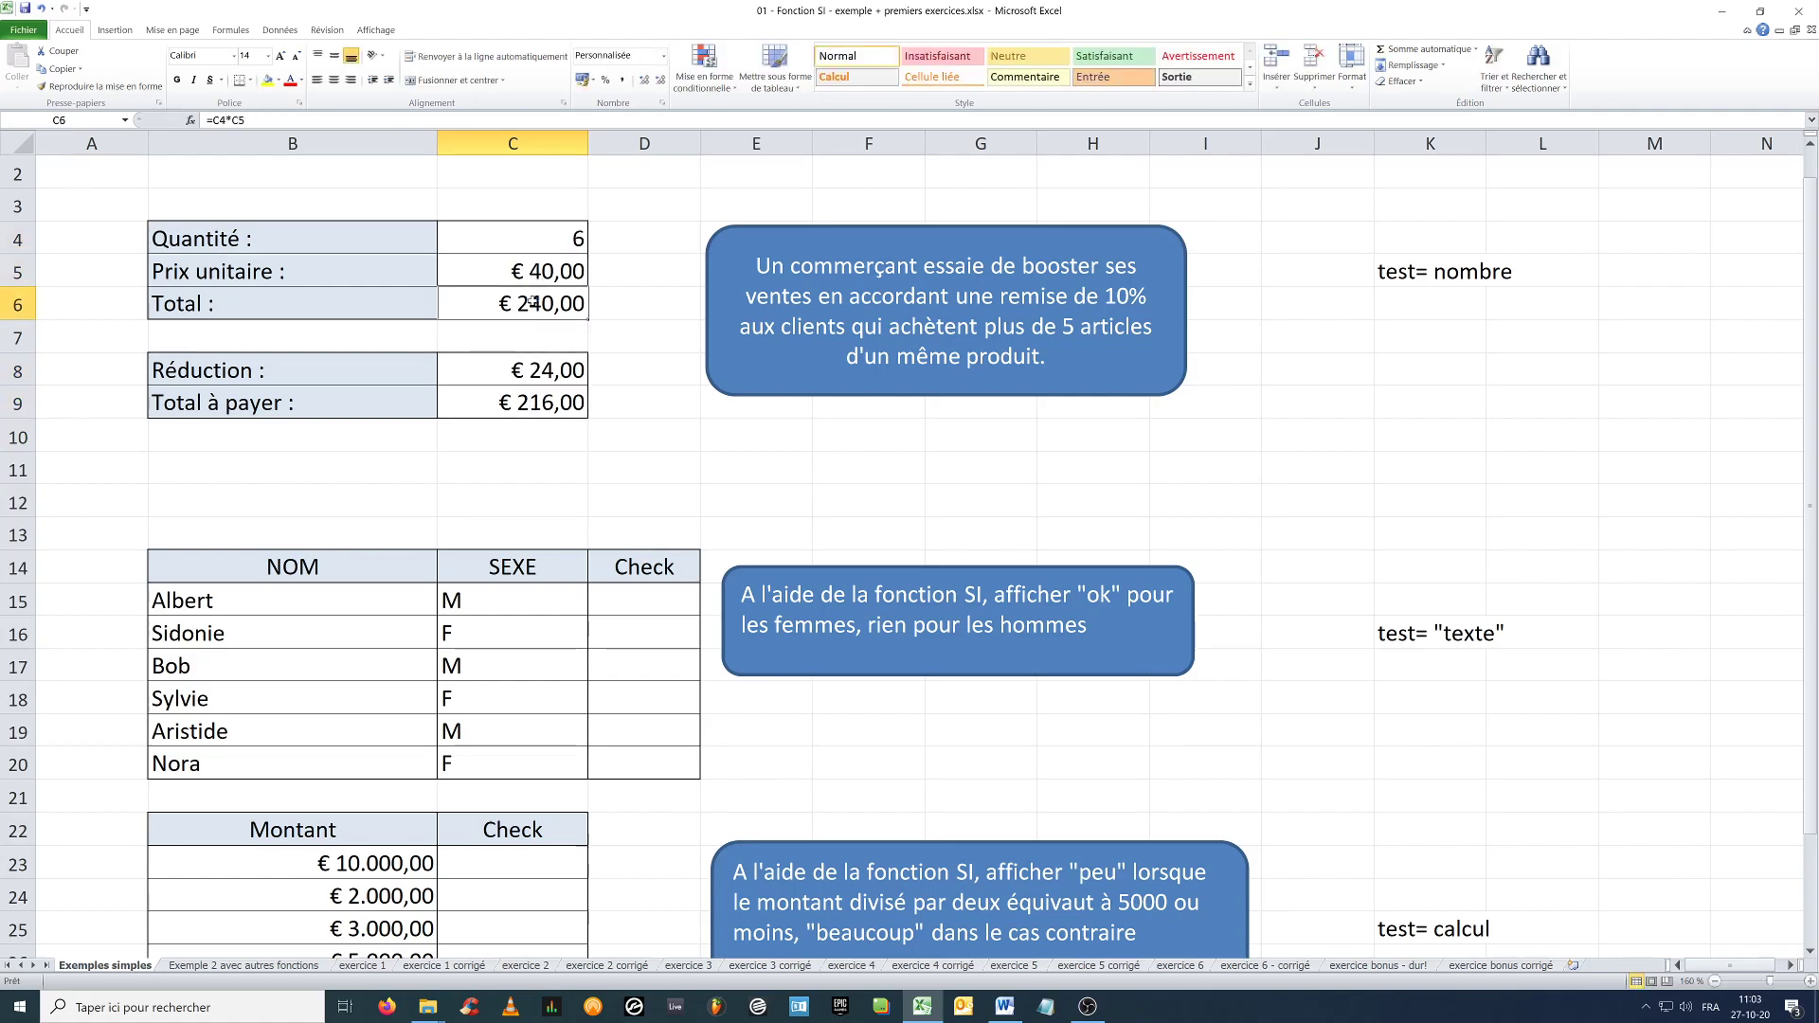
pyautogui.click(537, 371)
pyautogui.click(550, 401)
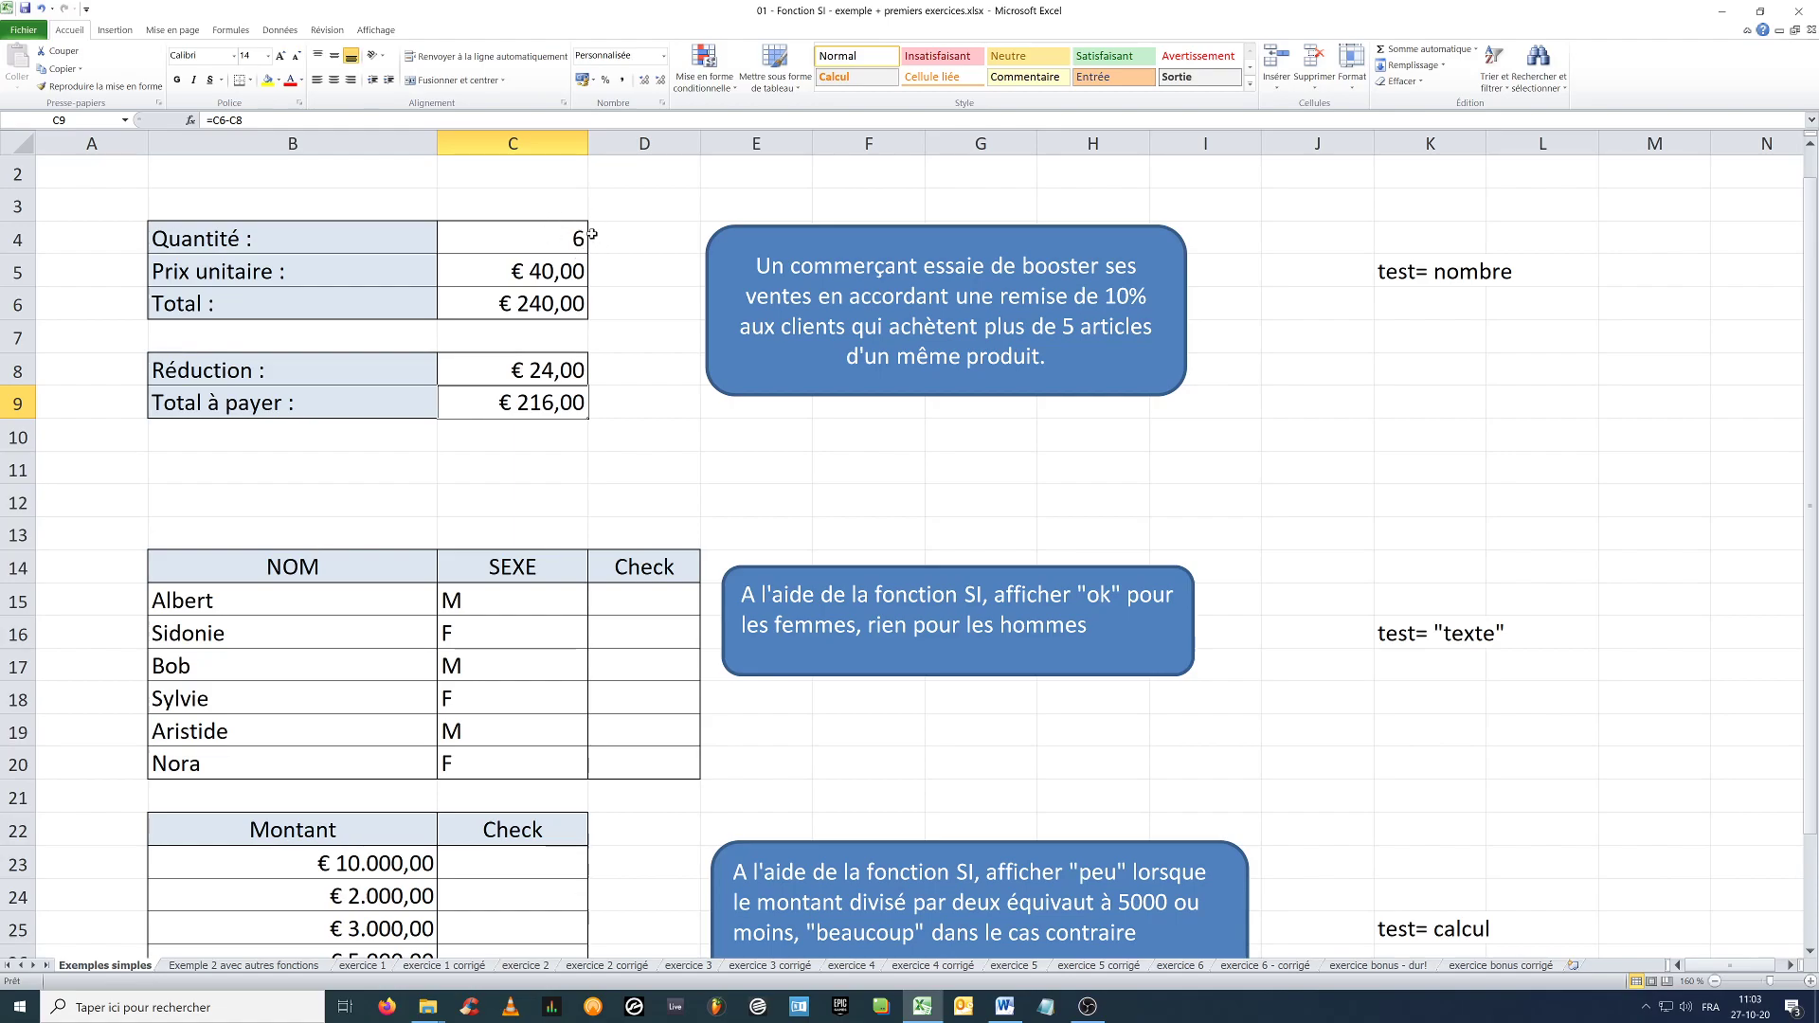
pyautogui.click(553, 370)
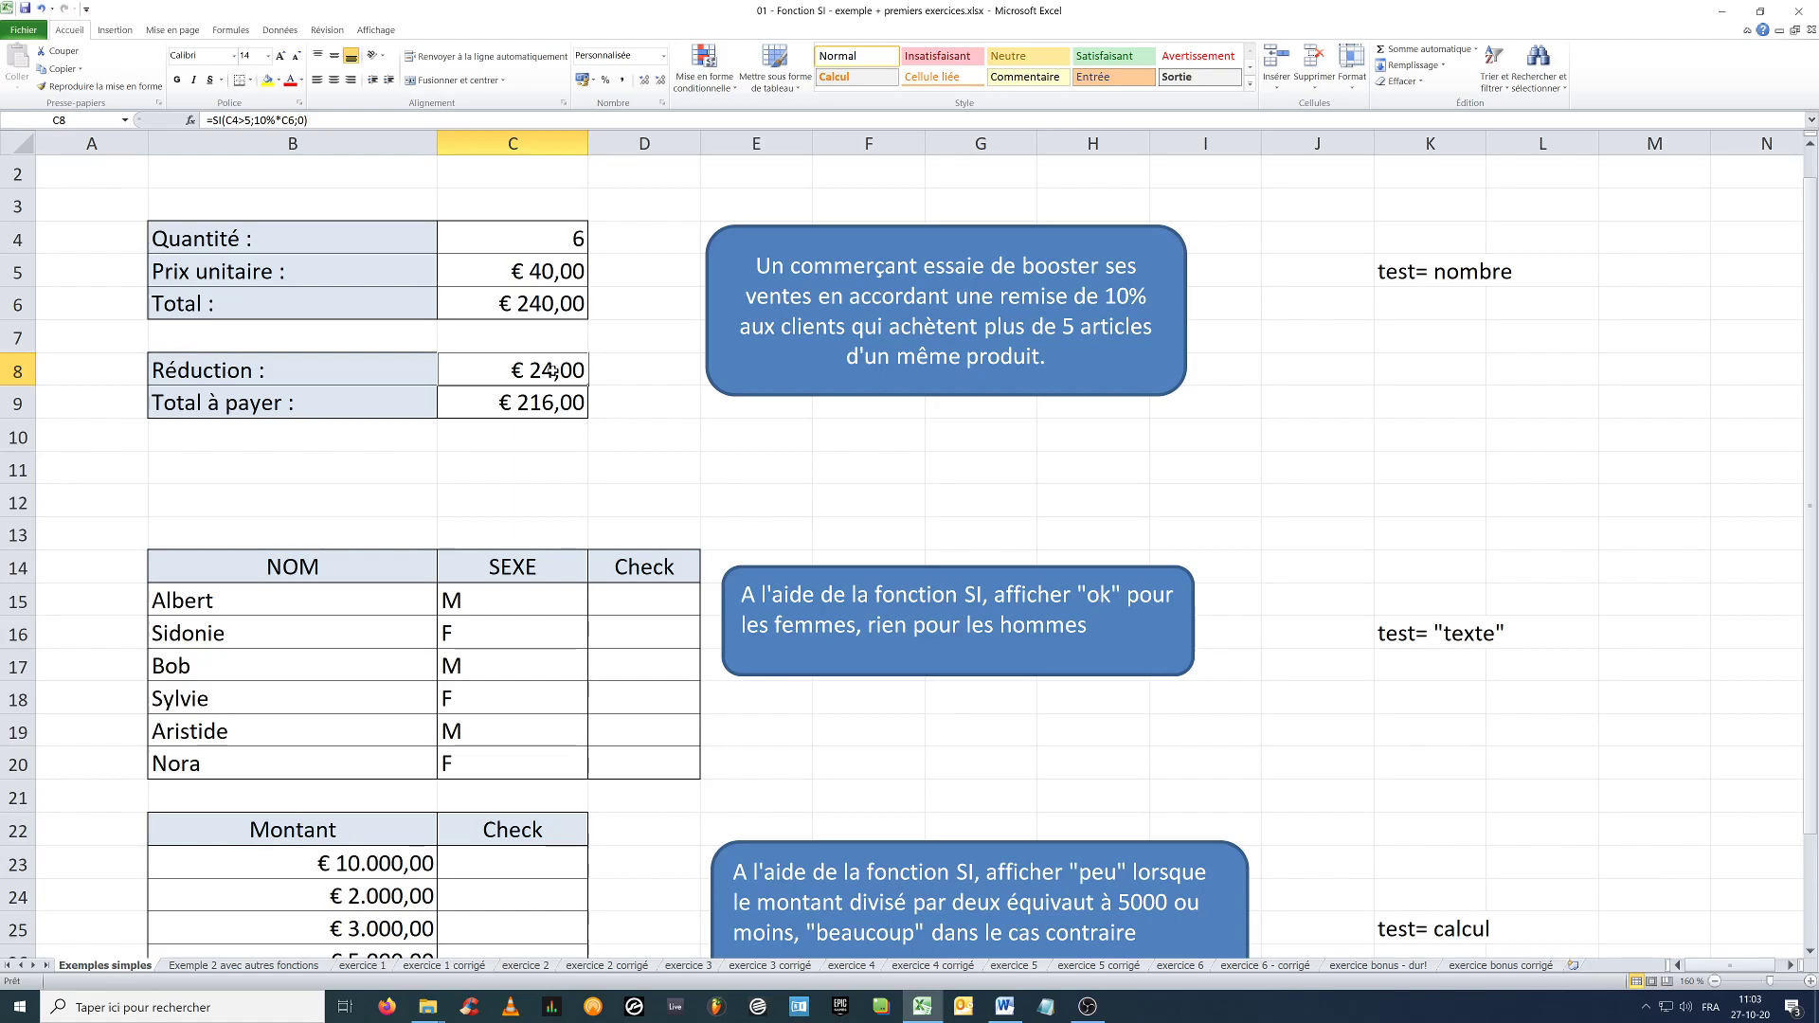
pyautogui.click(542, 238)
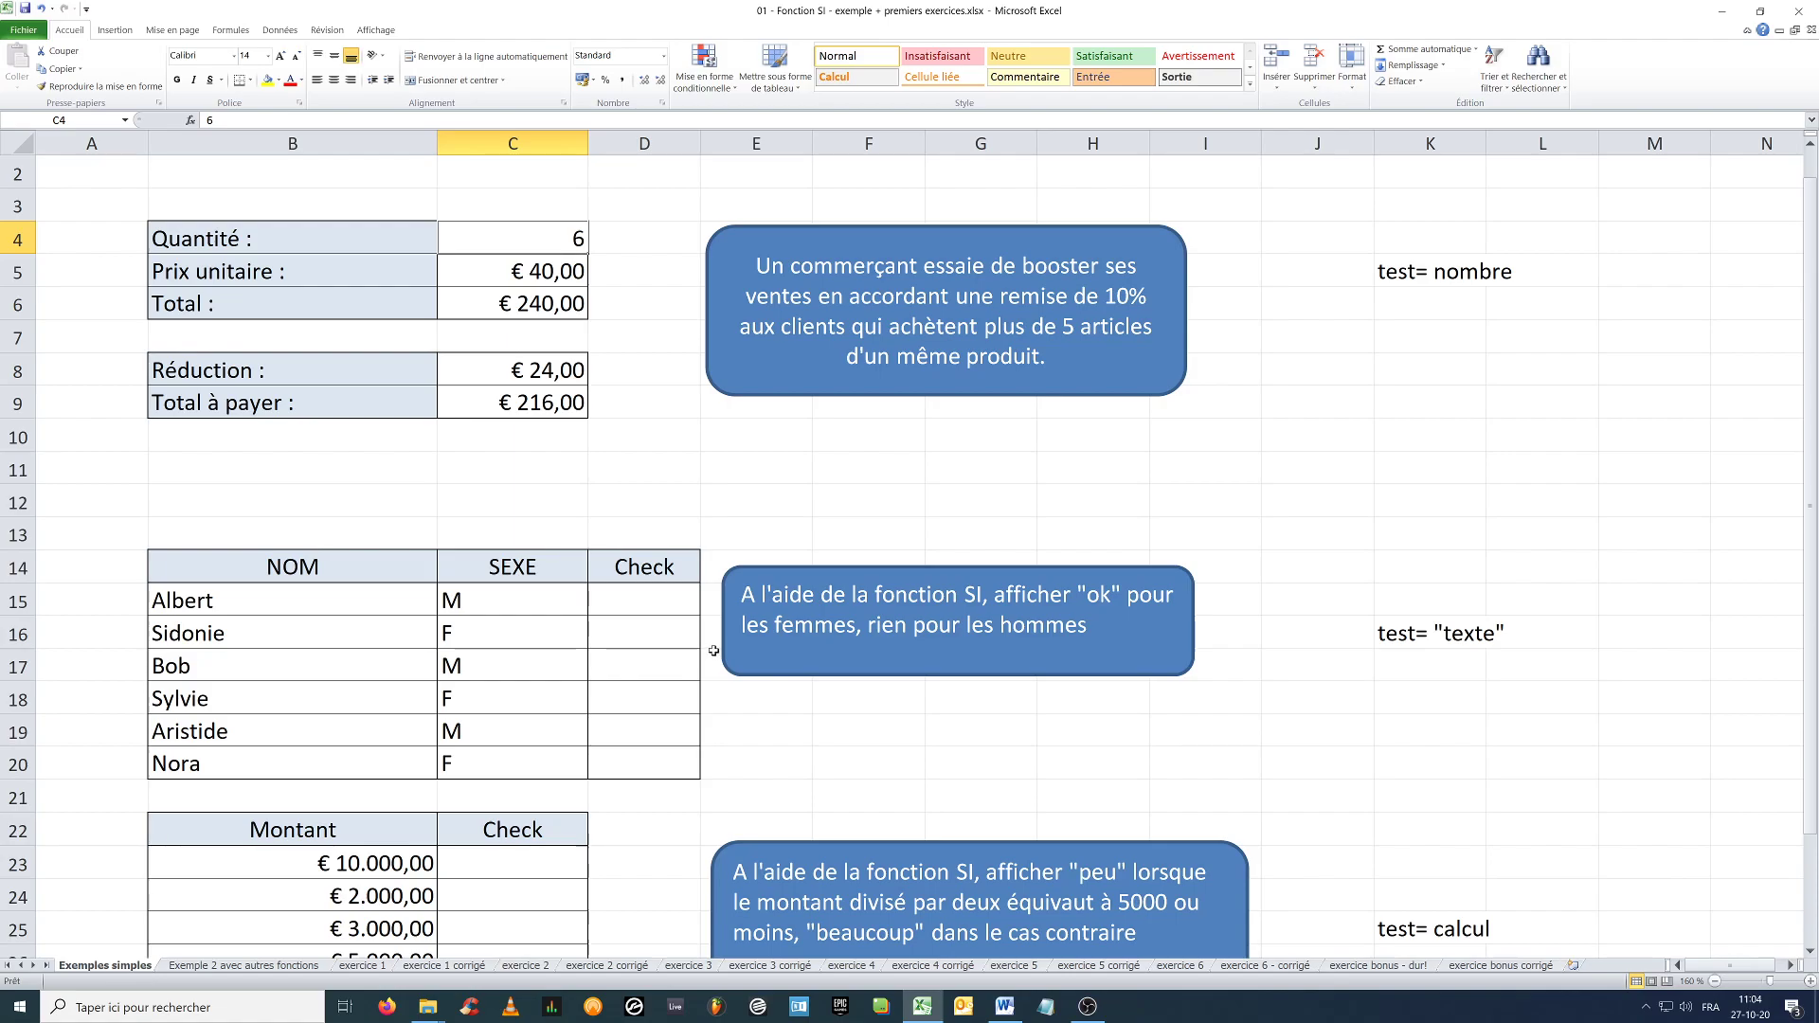
# Start an SI formula in D15, the first cell of the Check column, with C15 as the tested cell.
pyautogui.moveTo(688, 599); pyautogui.dragTo(694, 761)
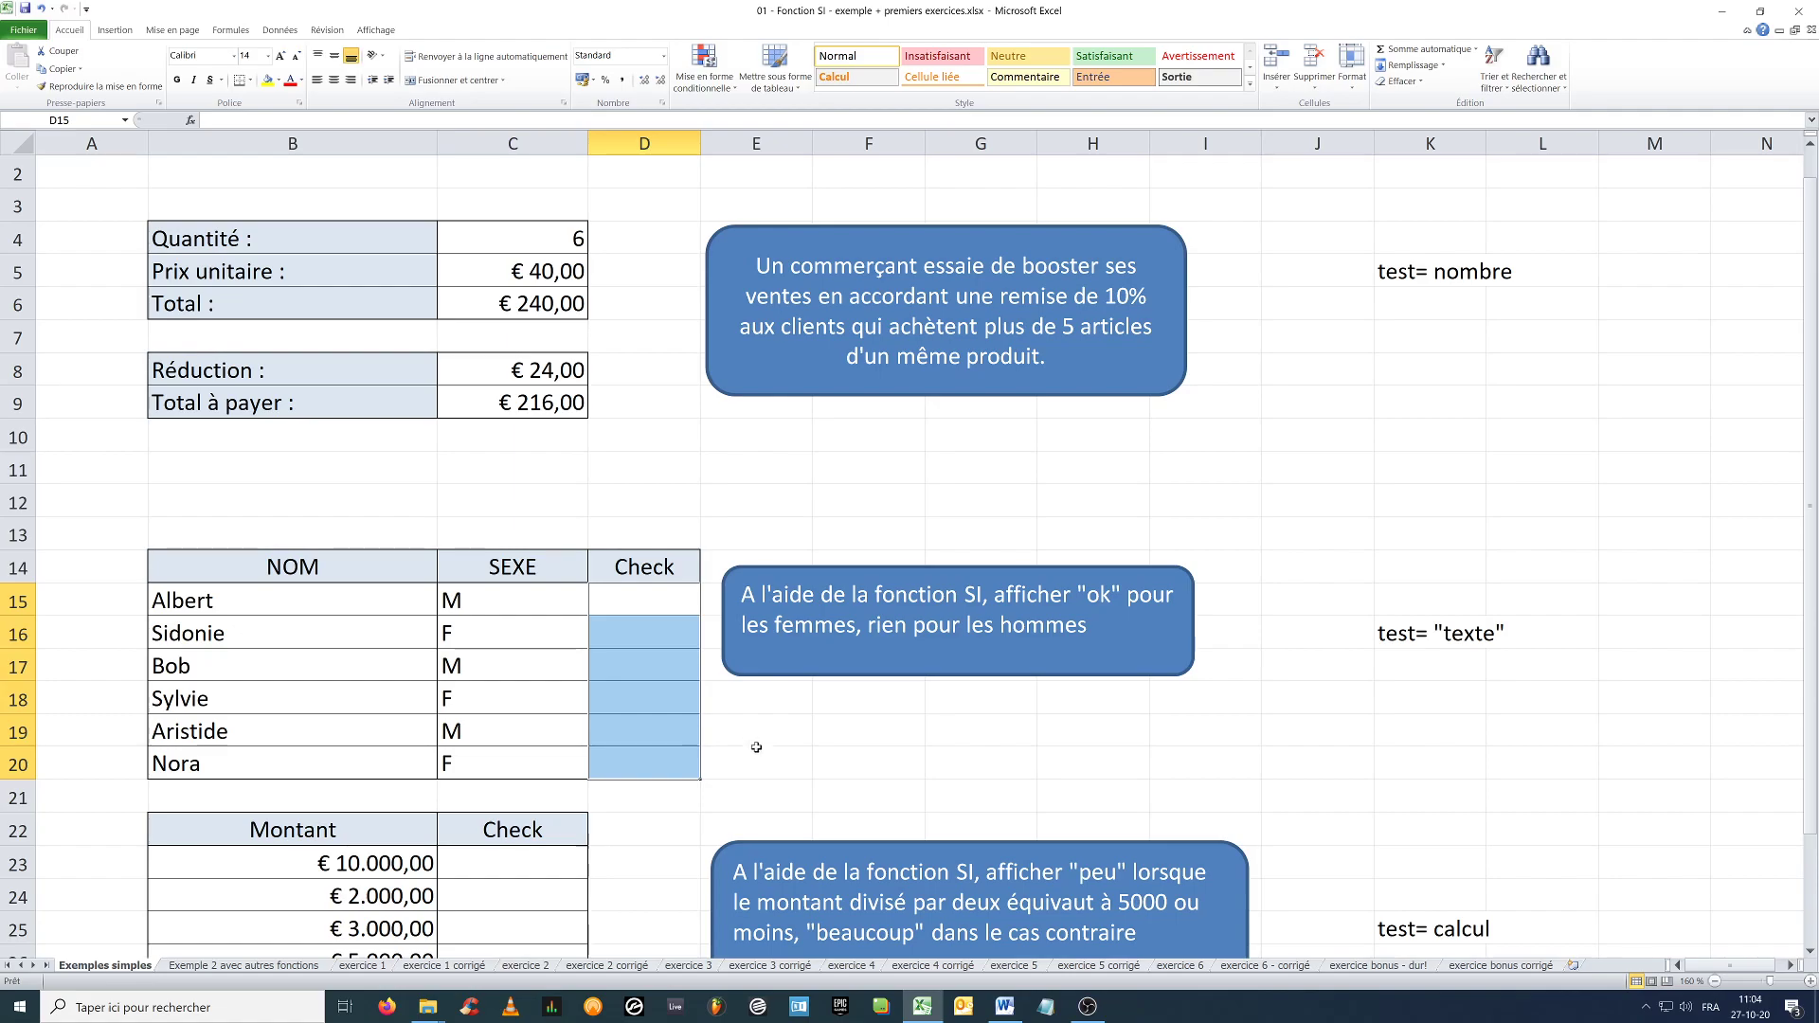
pyautogui.click(667, 606)
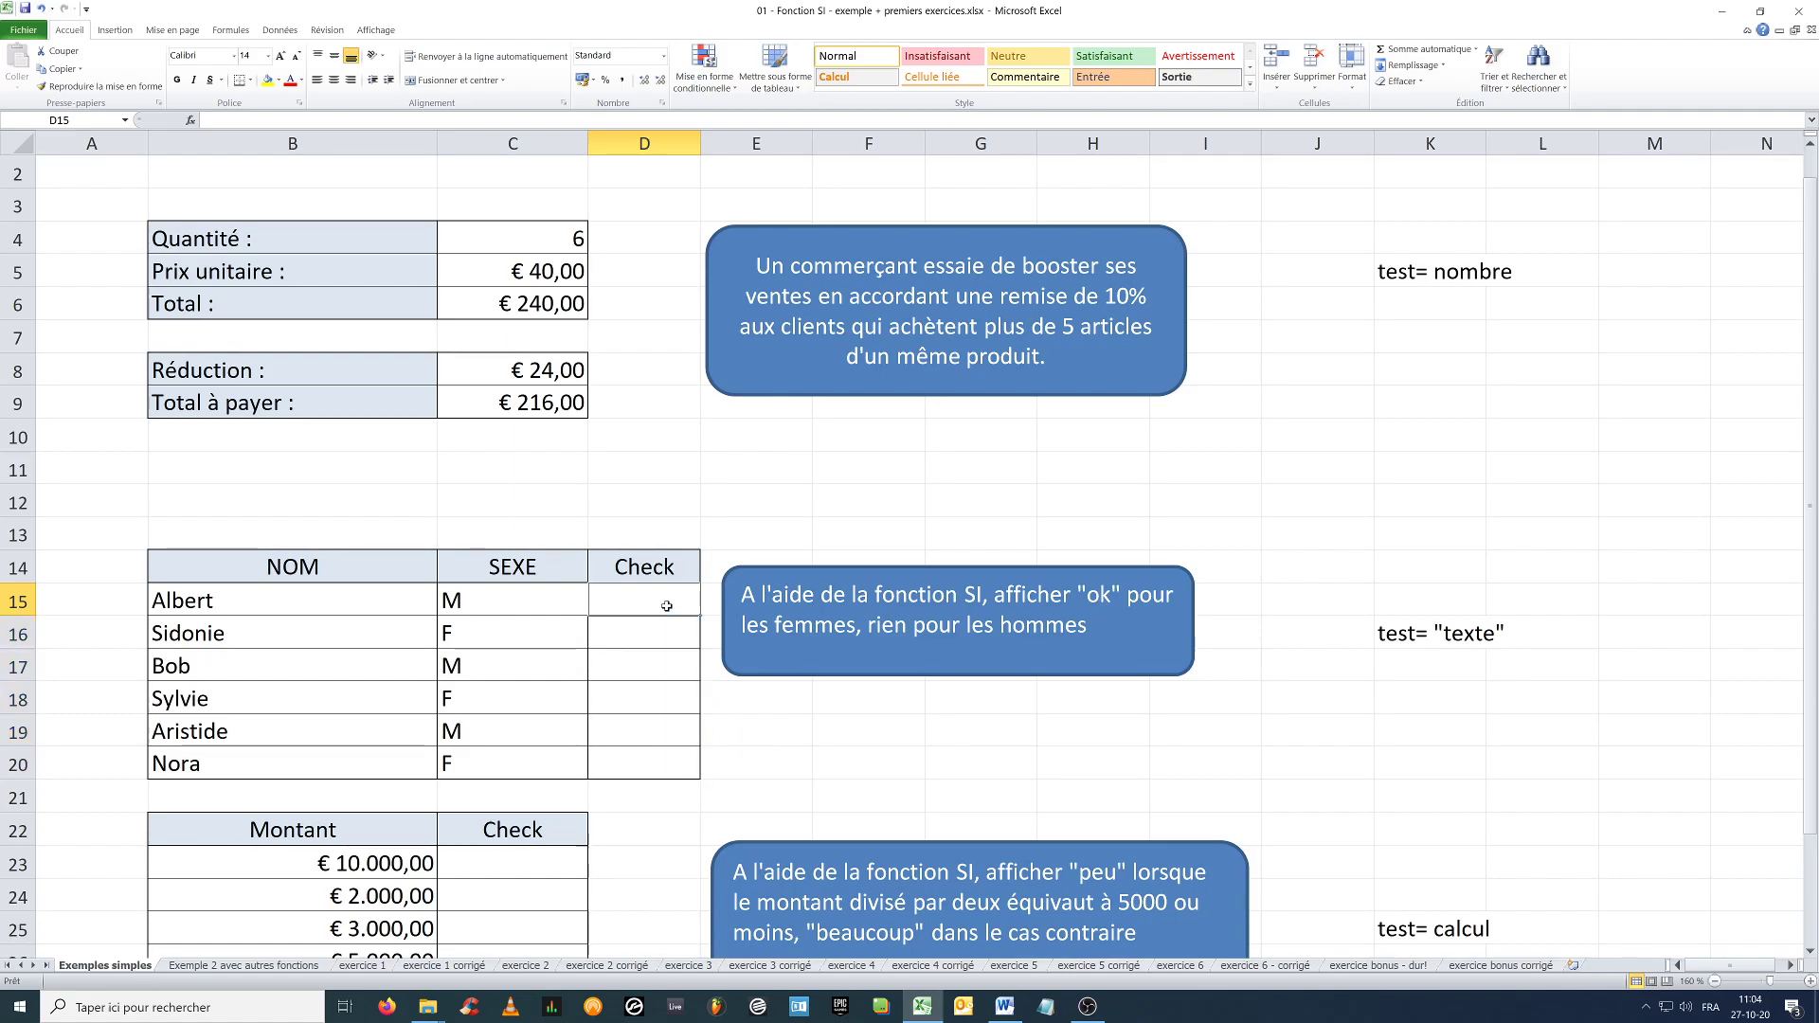
pyautogui.write('=si(')
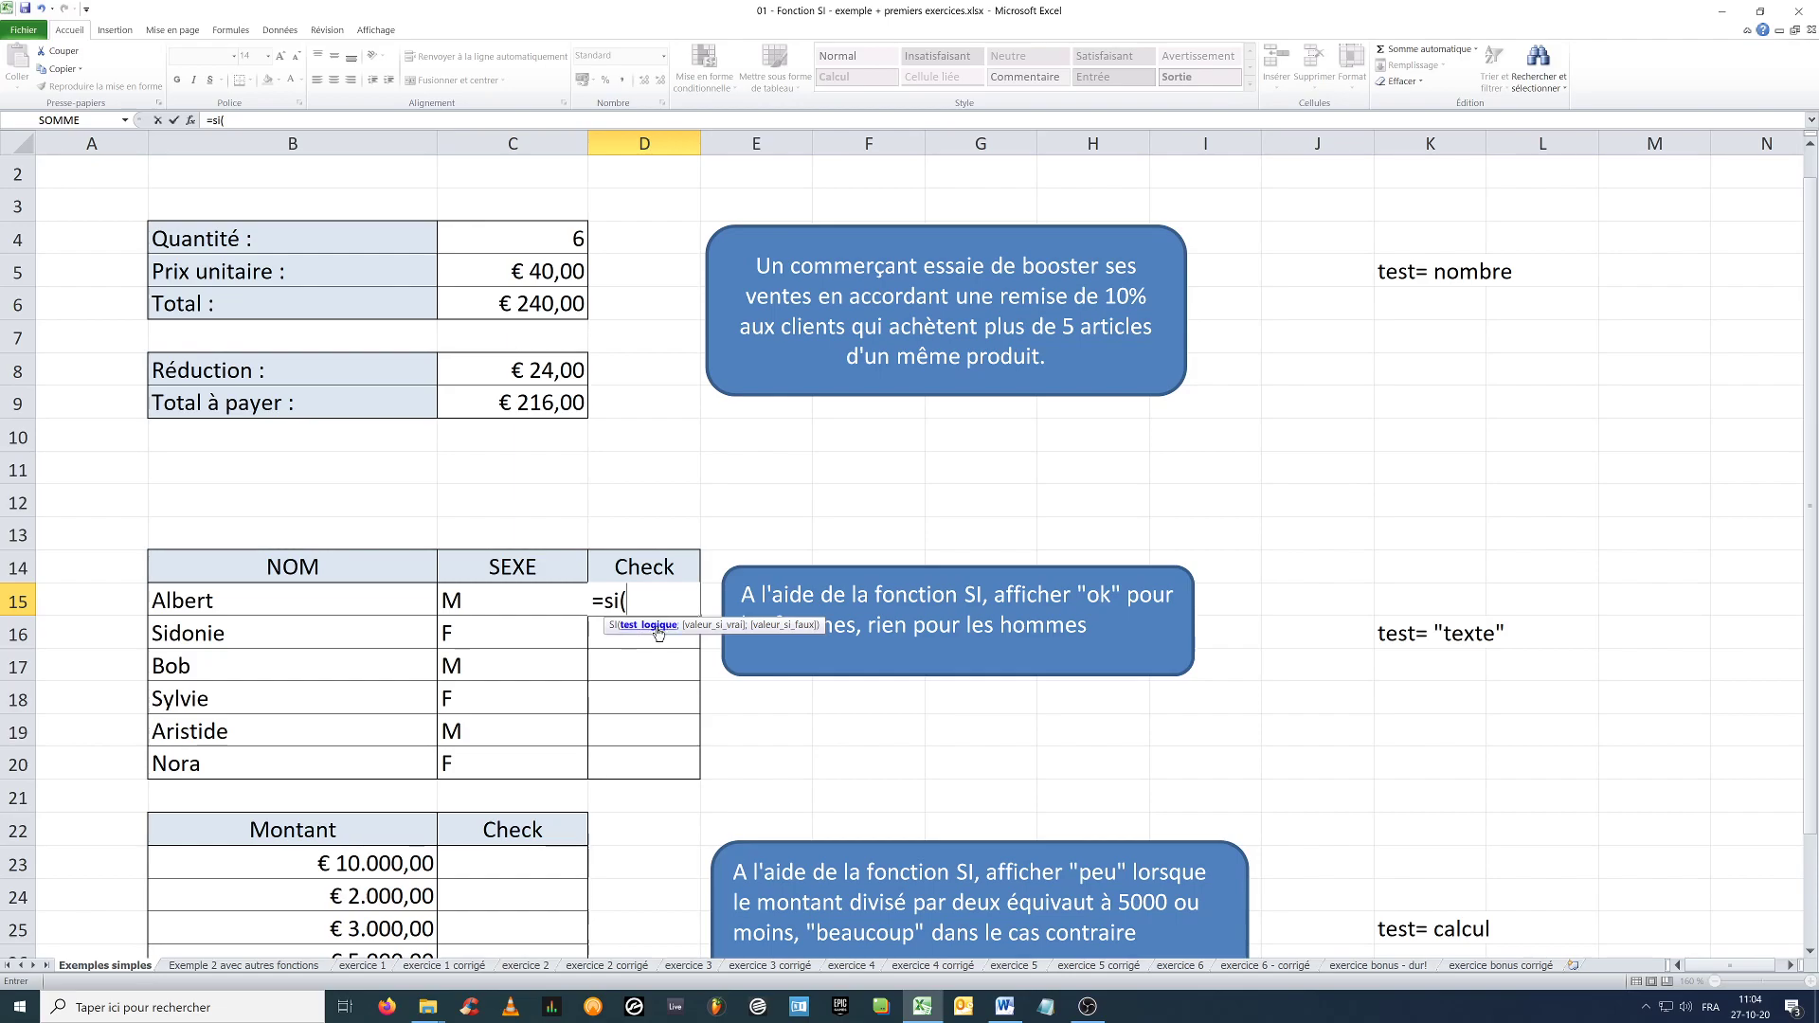
pyautogui.click(473, 602)
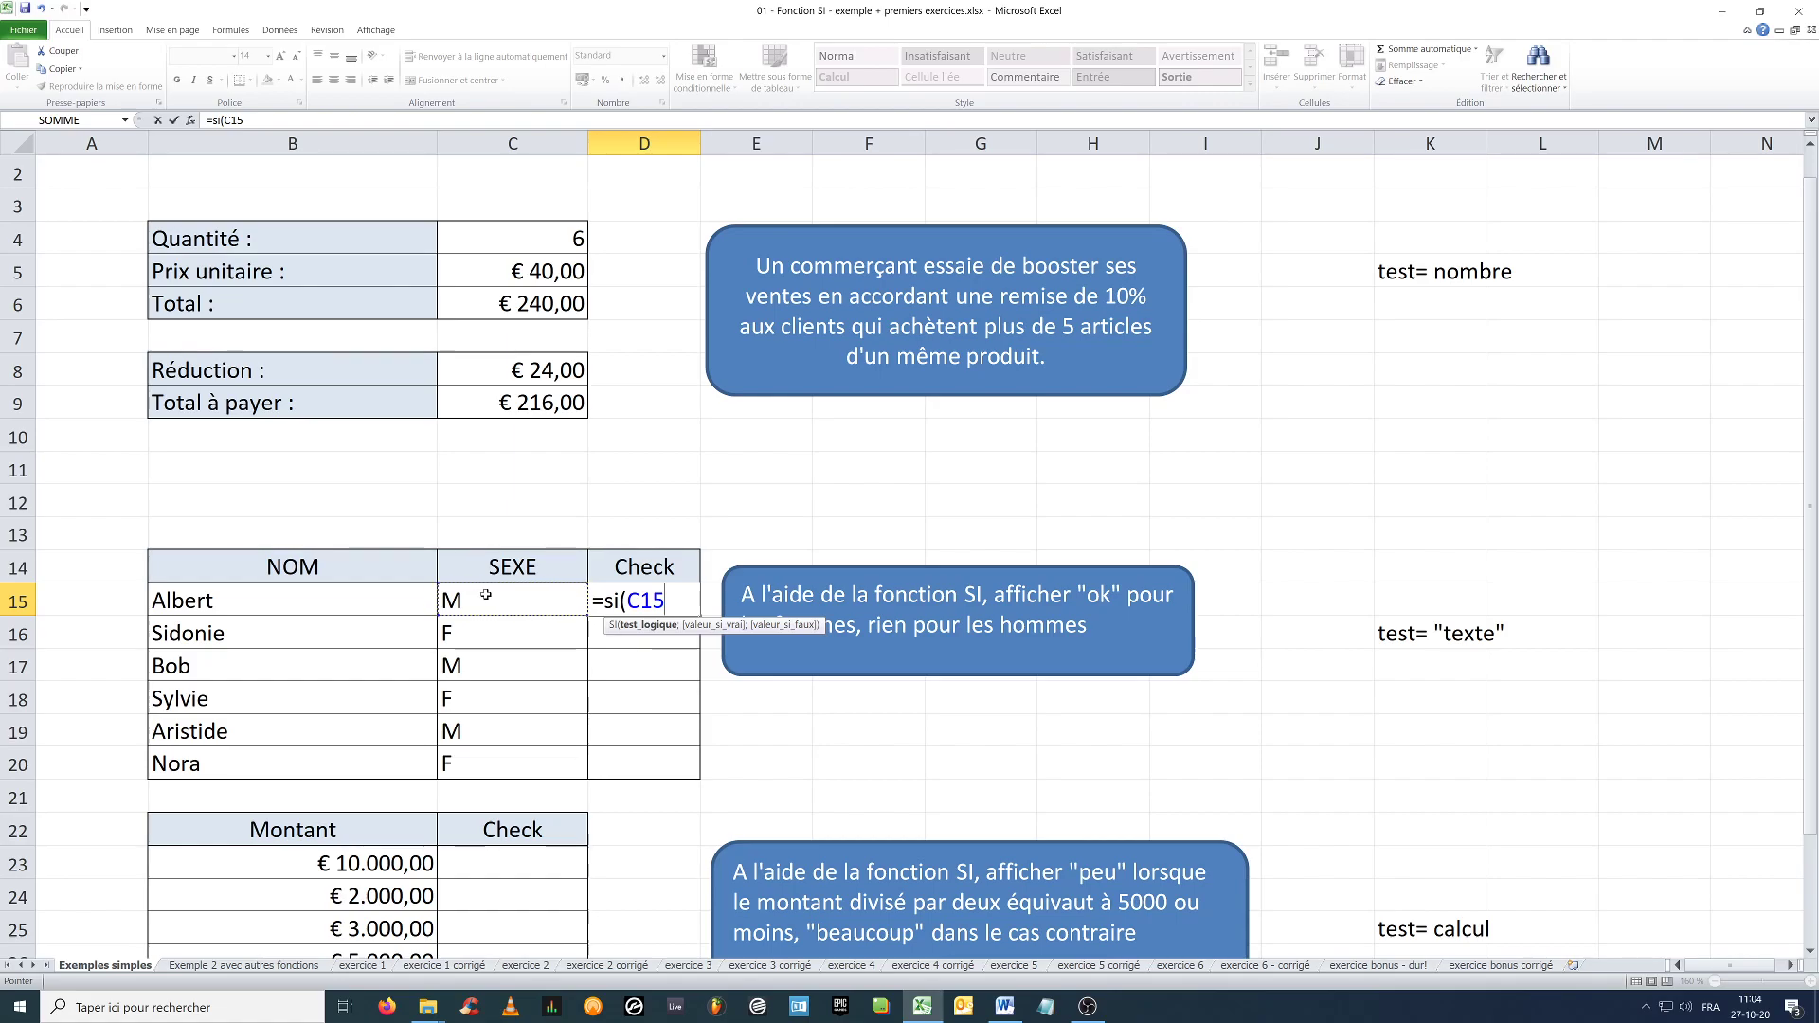
# Try the comparison operators >, <, = and <> after C15 in the logical test, removing each one.
pyautogui.write('>')
pyautogui.press('BackSpace')
pyautogui.write('<')
pyautogui.press('BackSpace')
pyautogui.write('=')
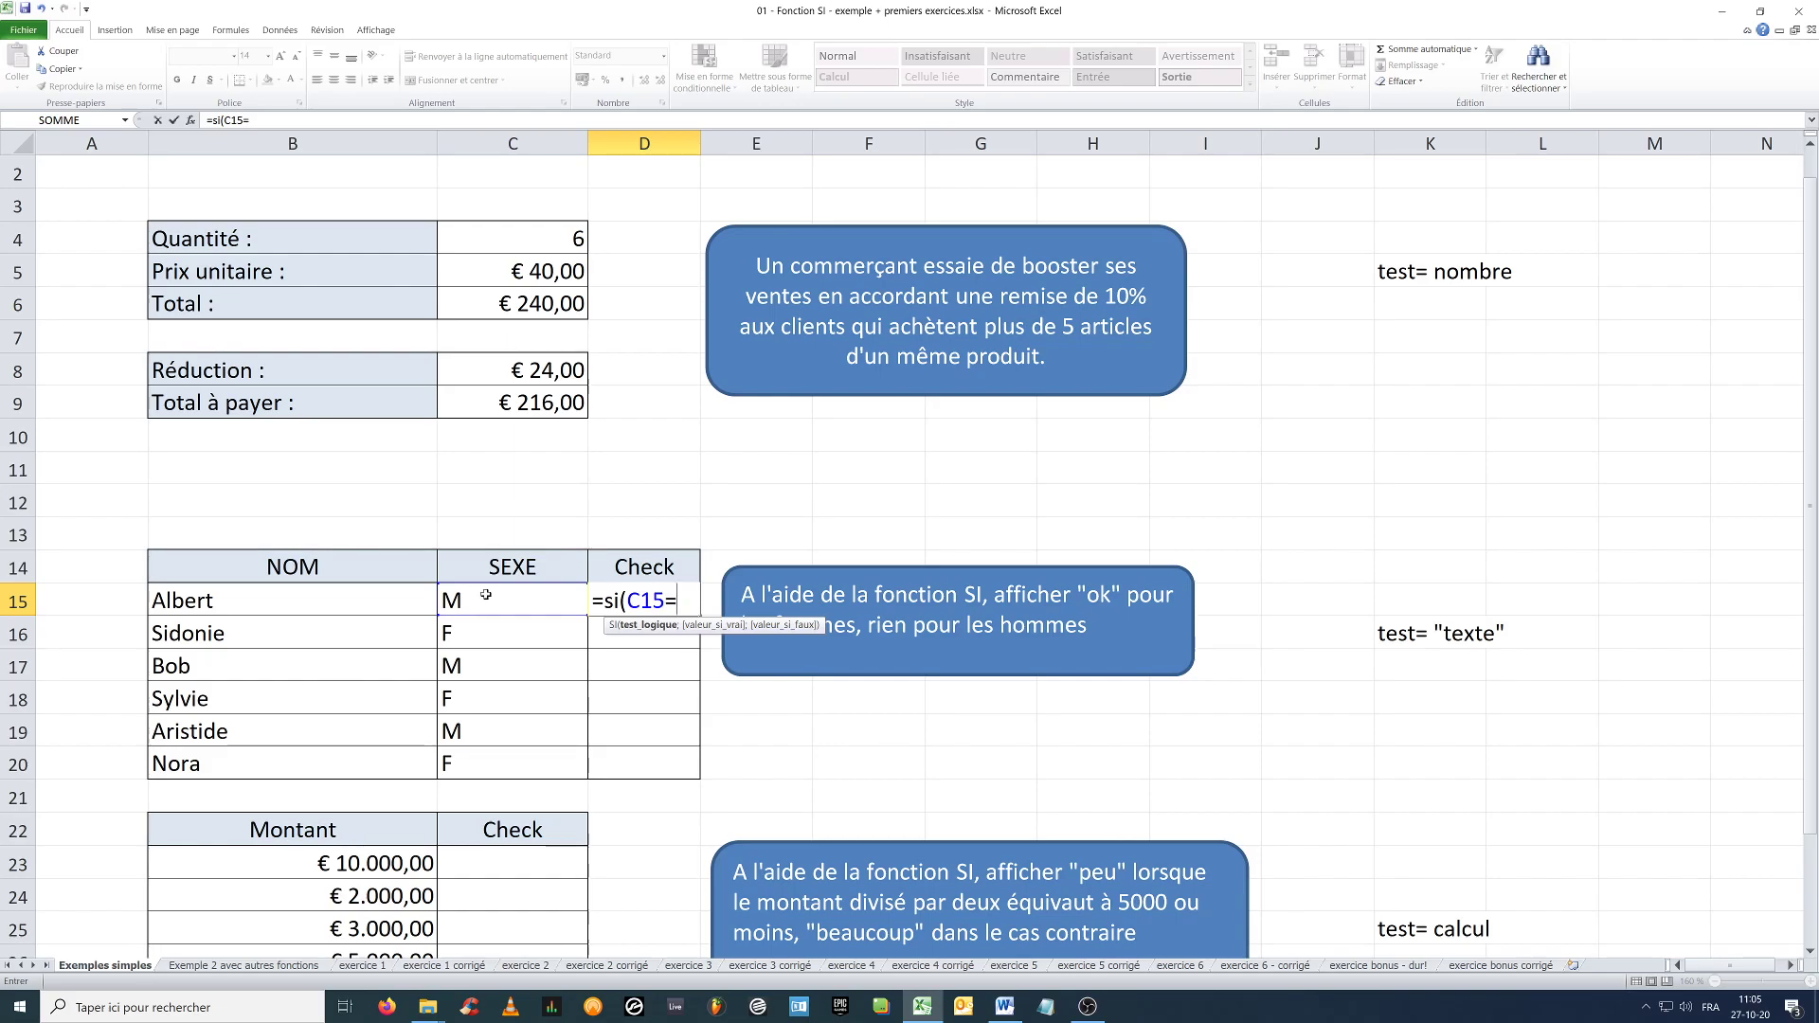
pyautogui.press('BackSpace')
pyautogui.write('<>')
pyautogui.press('BackSpace')
pyautogui.press('BackSpace')
# Complete and validate the D15 formula as =SI(C15="f";"ok";""), giving "ok" for women and an empty text otherwise.
pyautogui.write('=')
pyautogui.write('"f"')
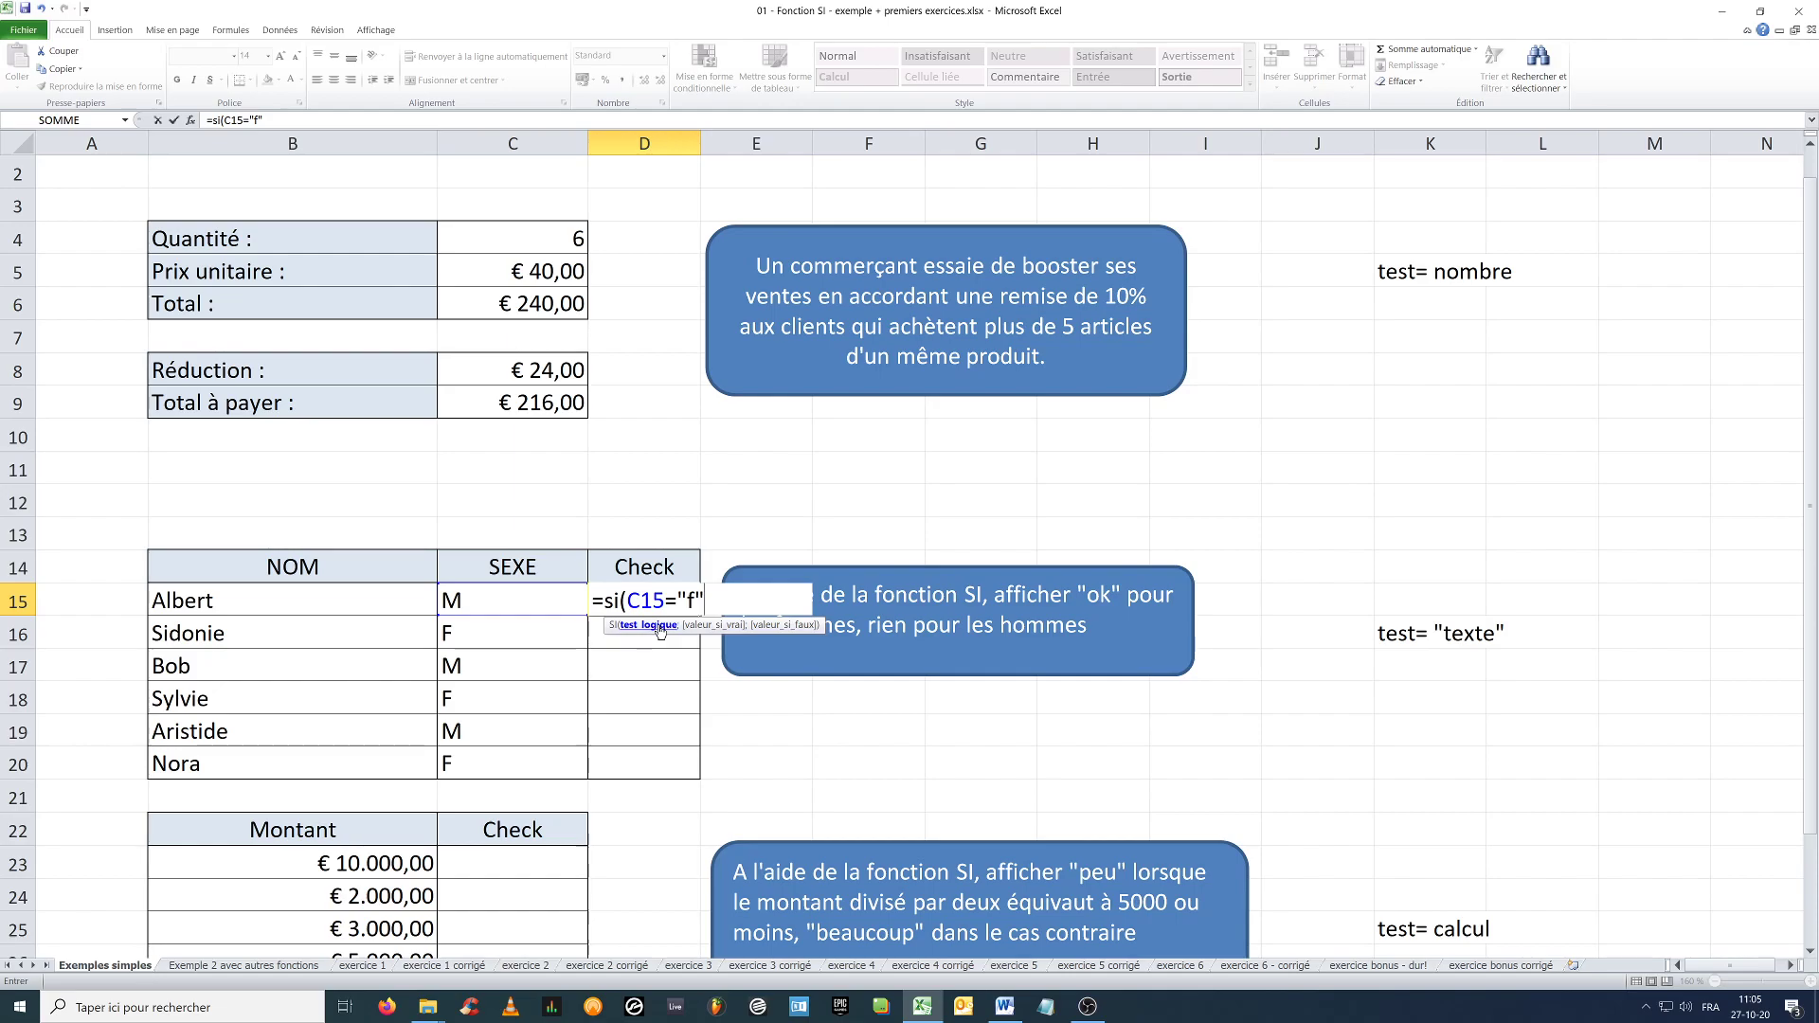
pyautogui.write(';')
pyautogui.write('"ok"')
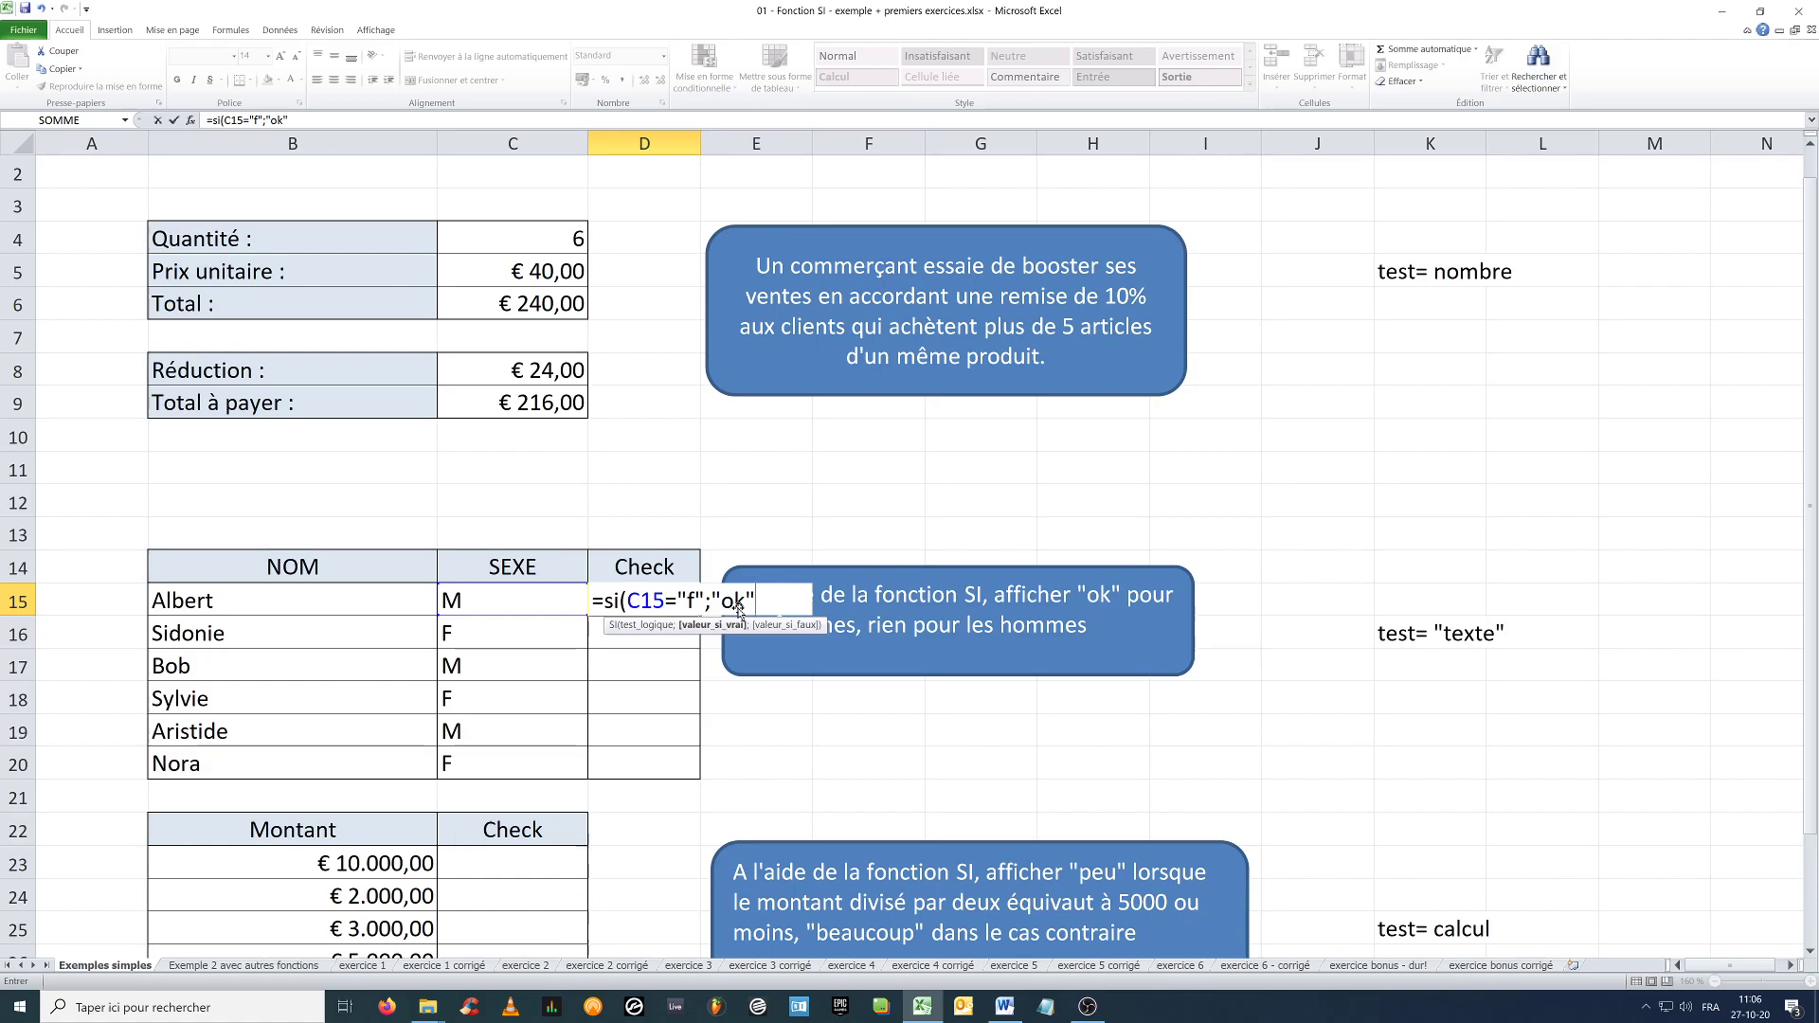
pyautogui.write(';')
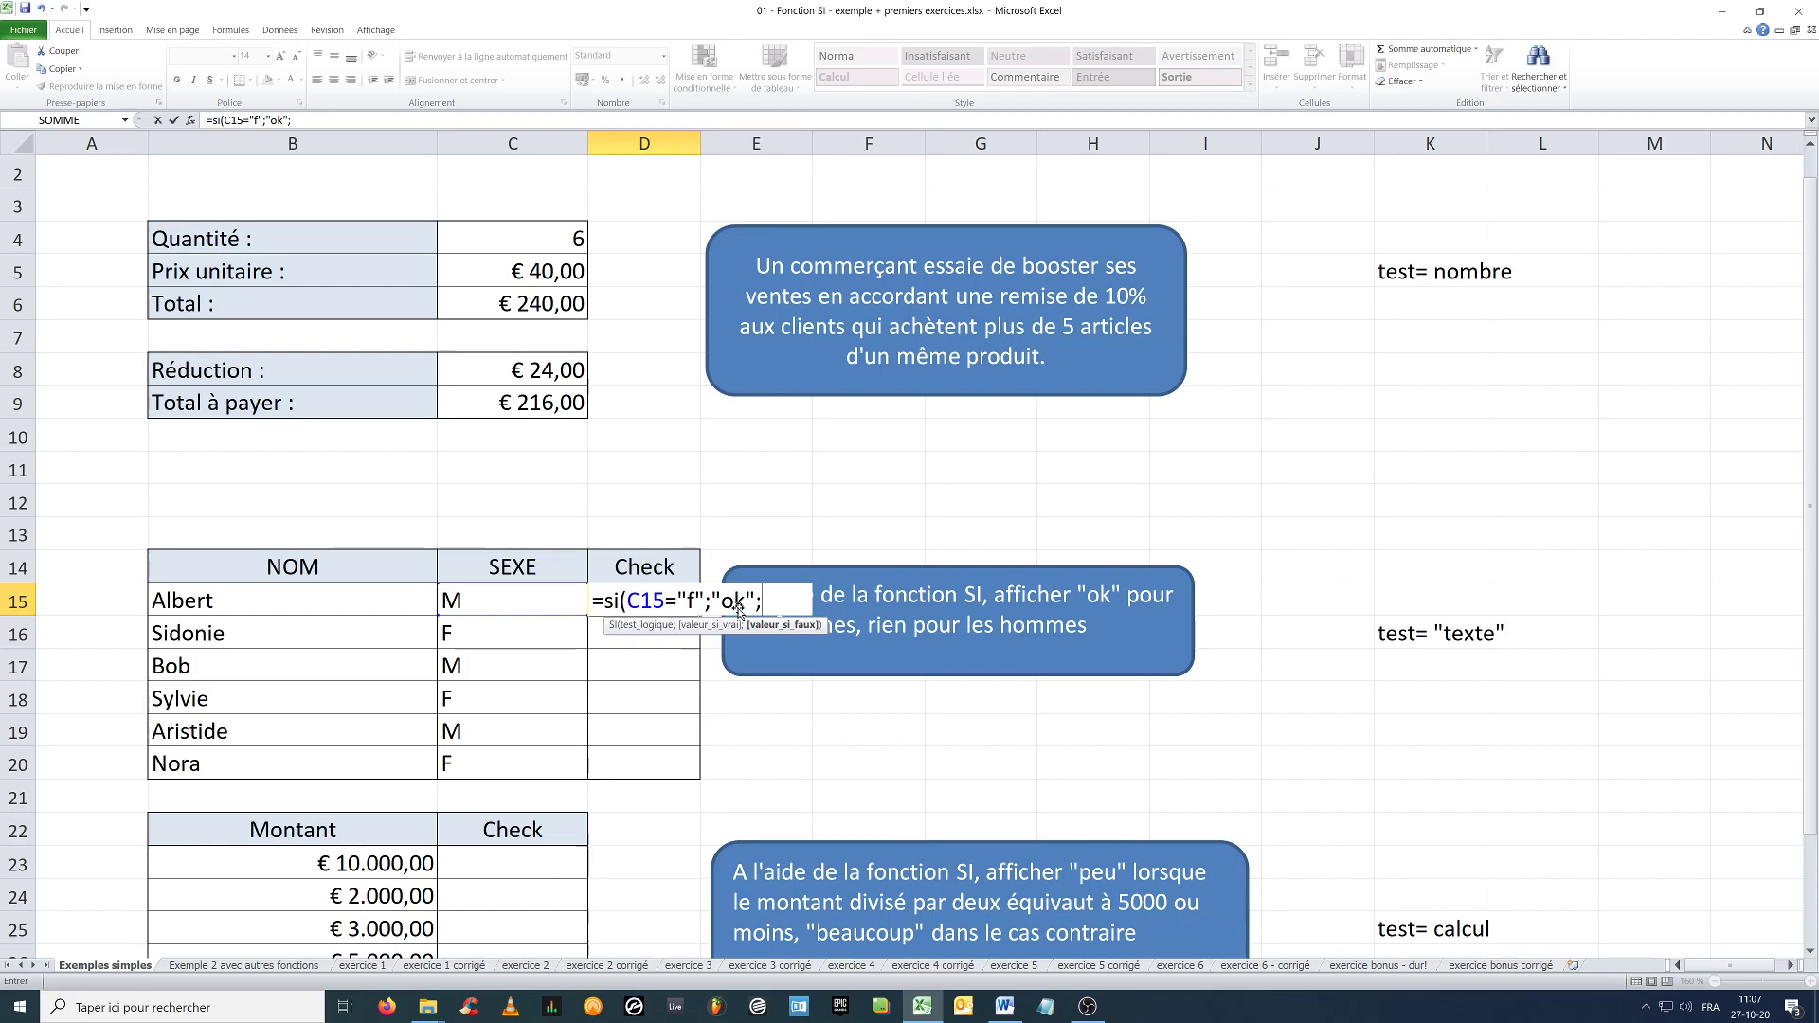
pyautogui.write('"")')
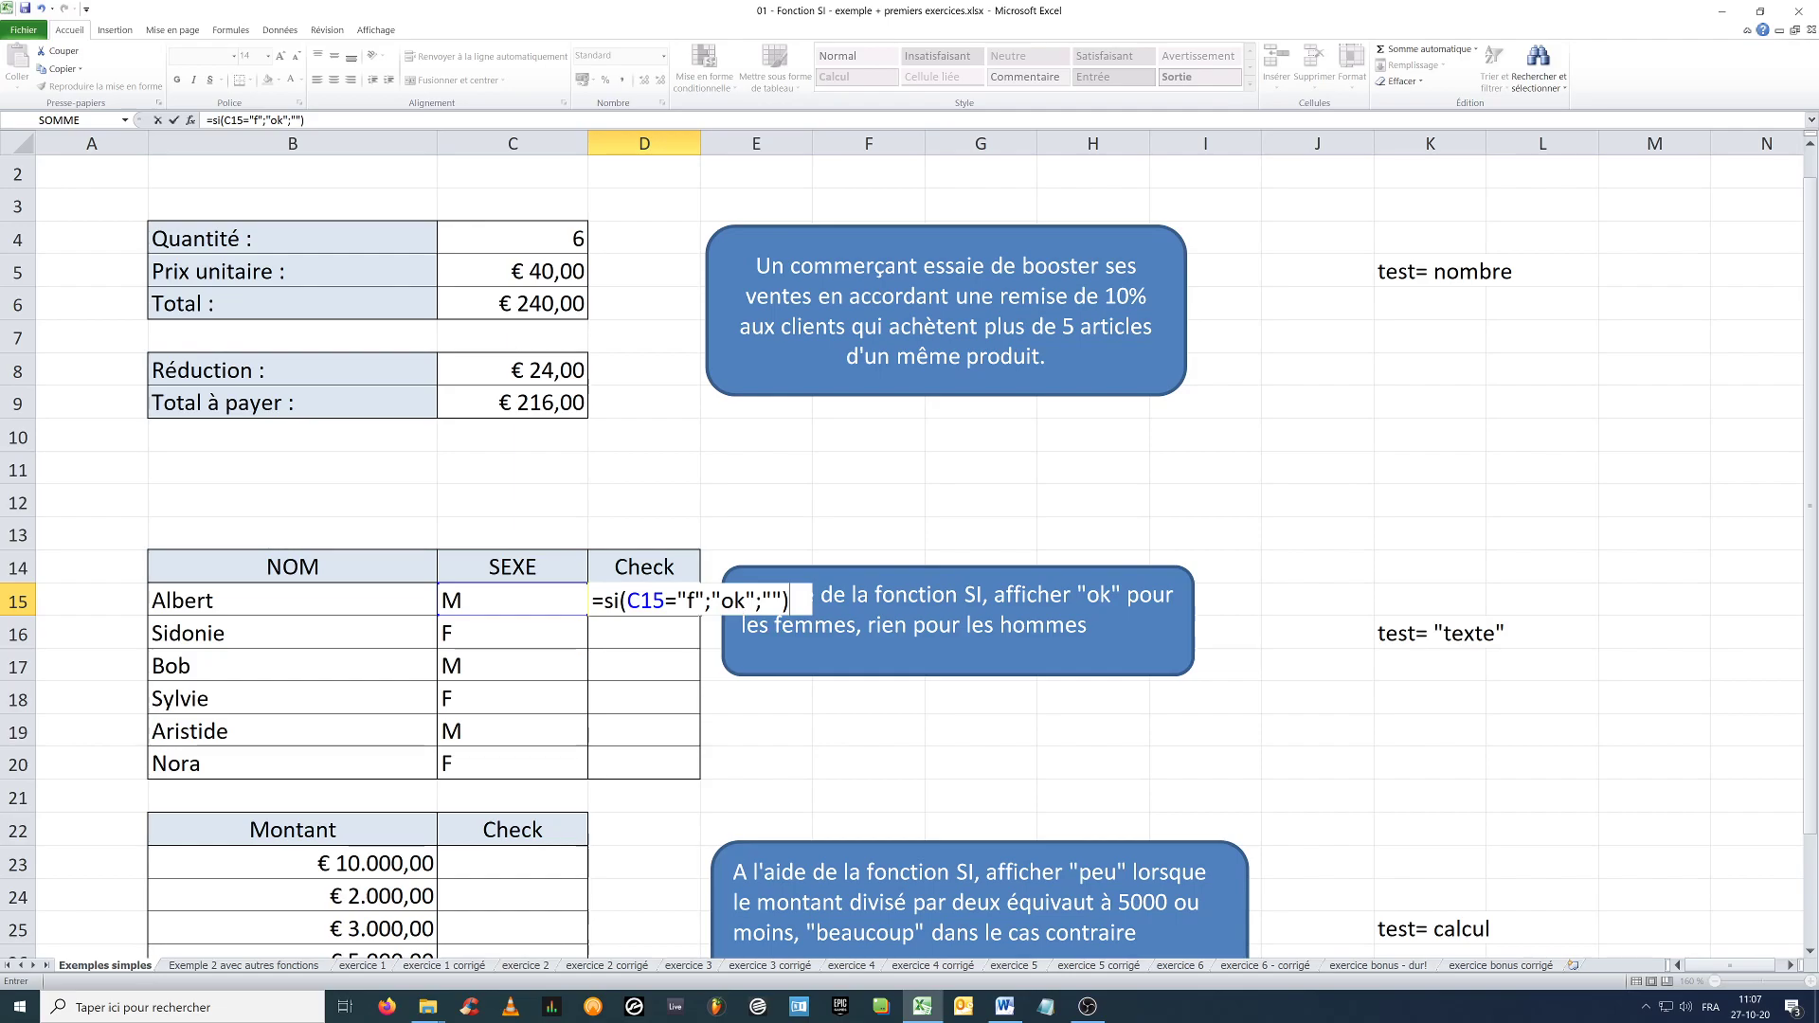
pyautogui.click(772, 601)
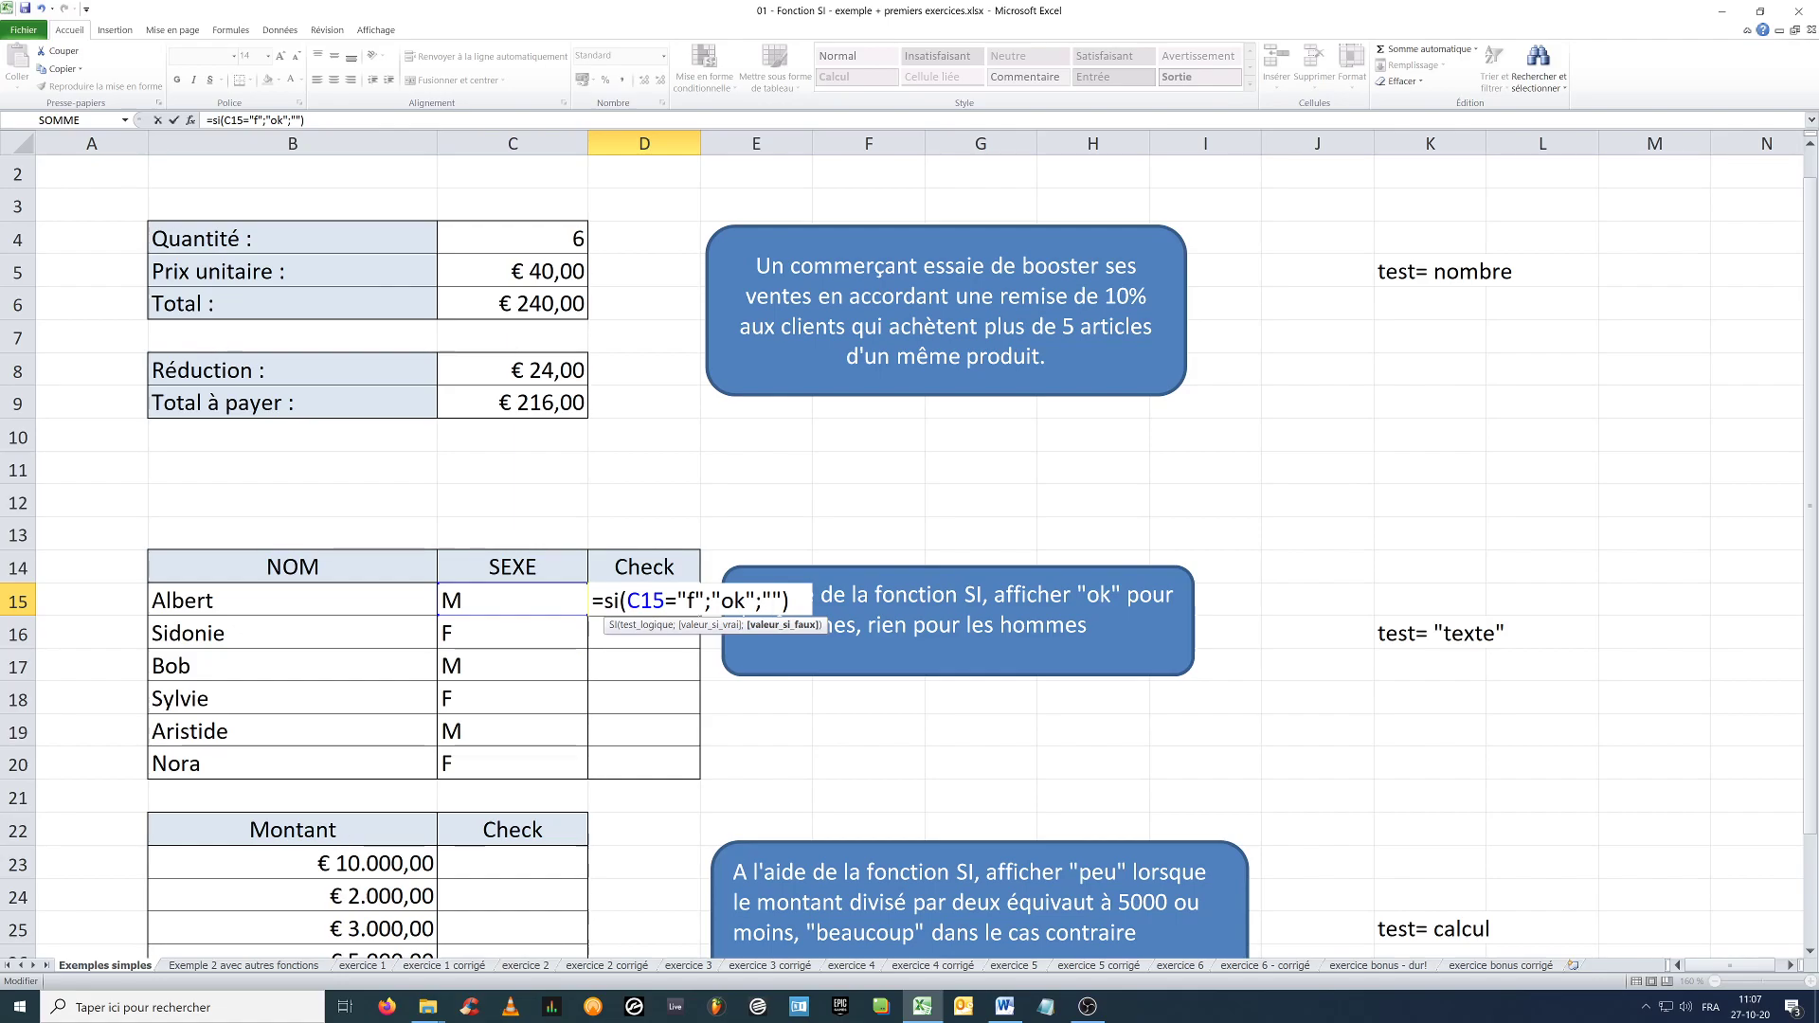
pyautogui.click(790, 601)
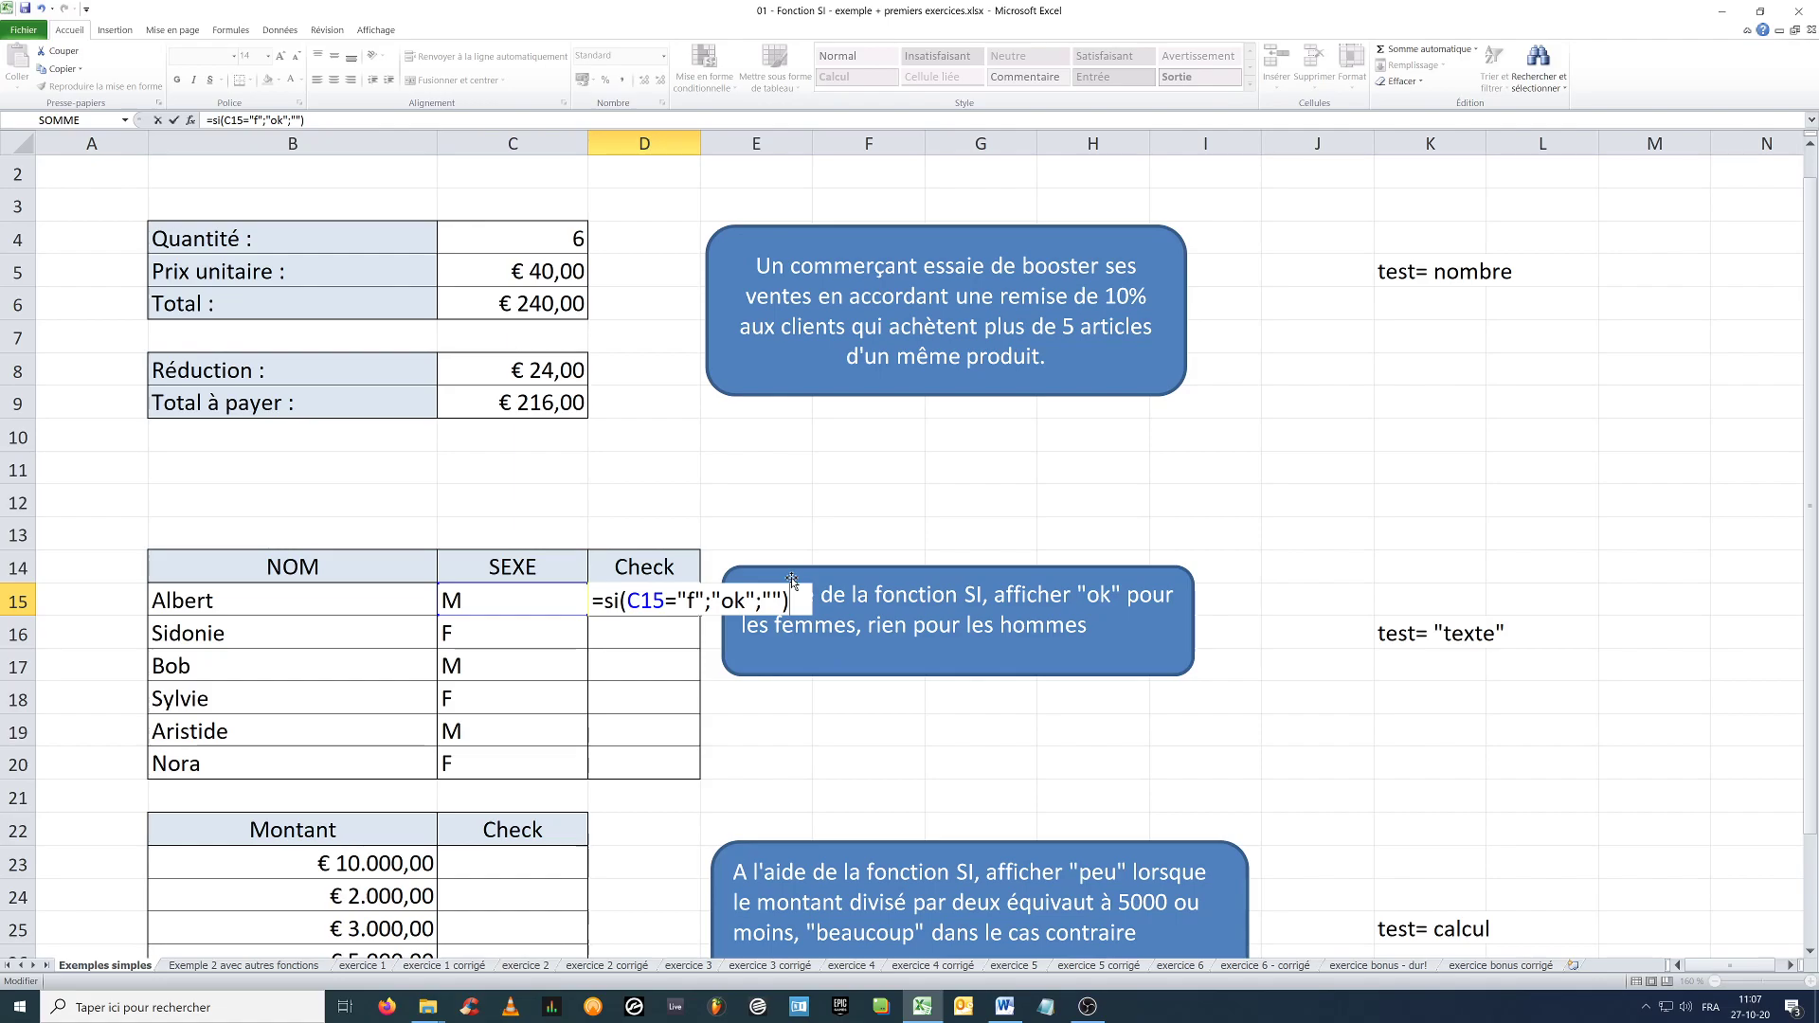
pyautogui.press('Return')
# Compare the D15 formula with the sex in C15, and examine its value-if-false argument without changing it.
pyautogui.click(651, 592)
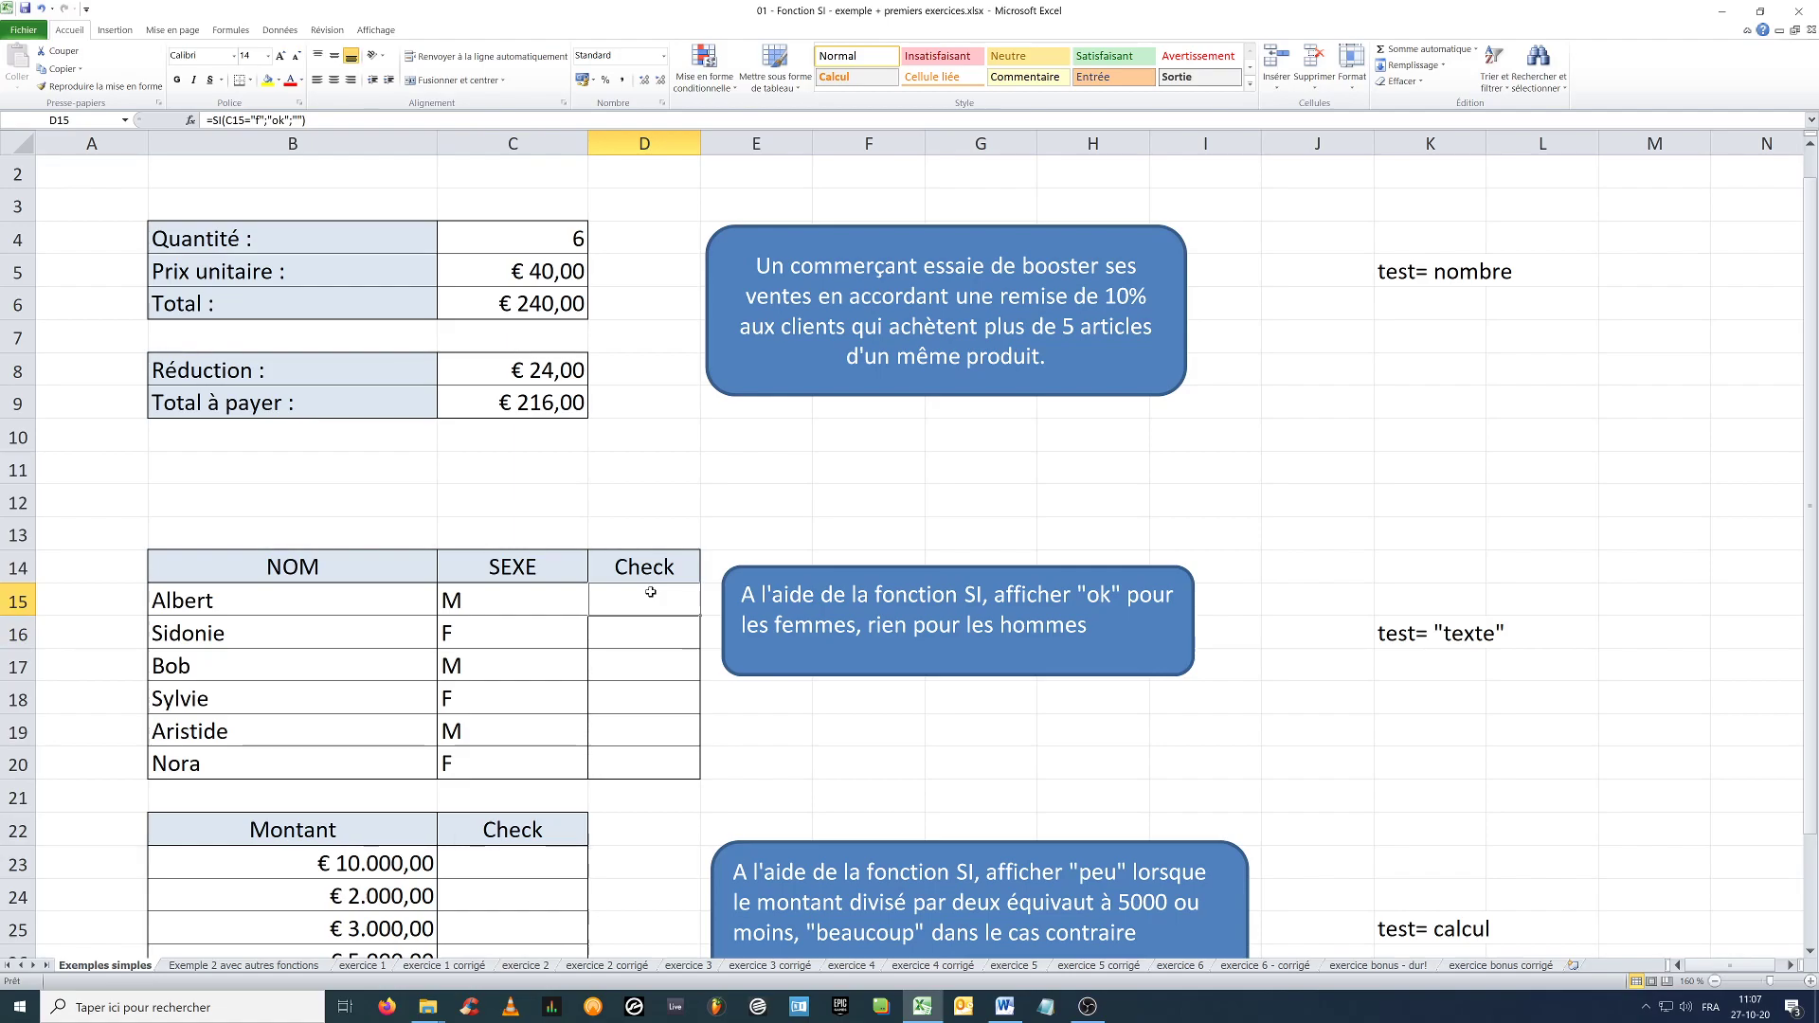
pyautogui.click(396, 588)
pyautogui.click(510, 597)
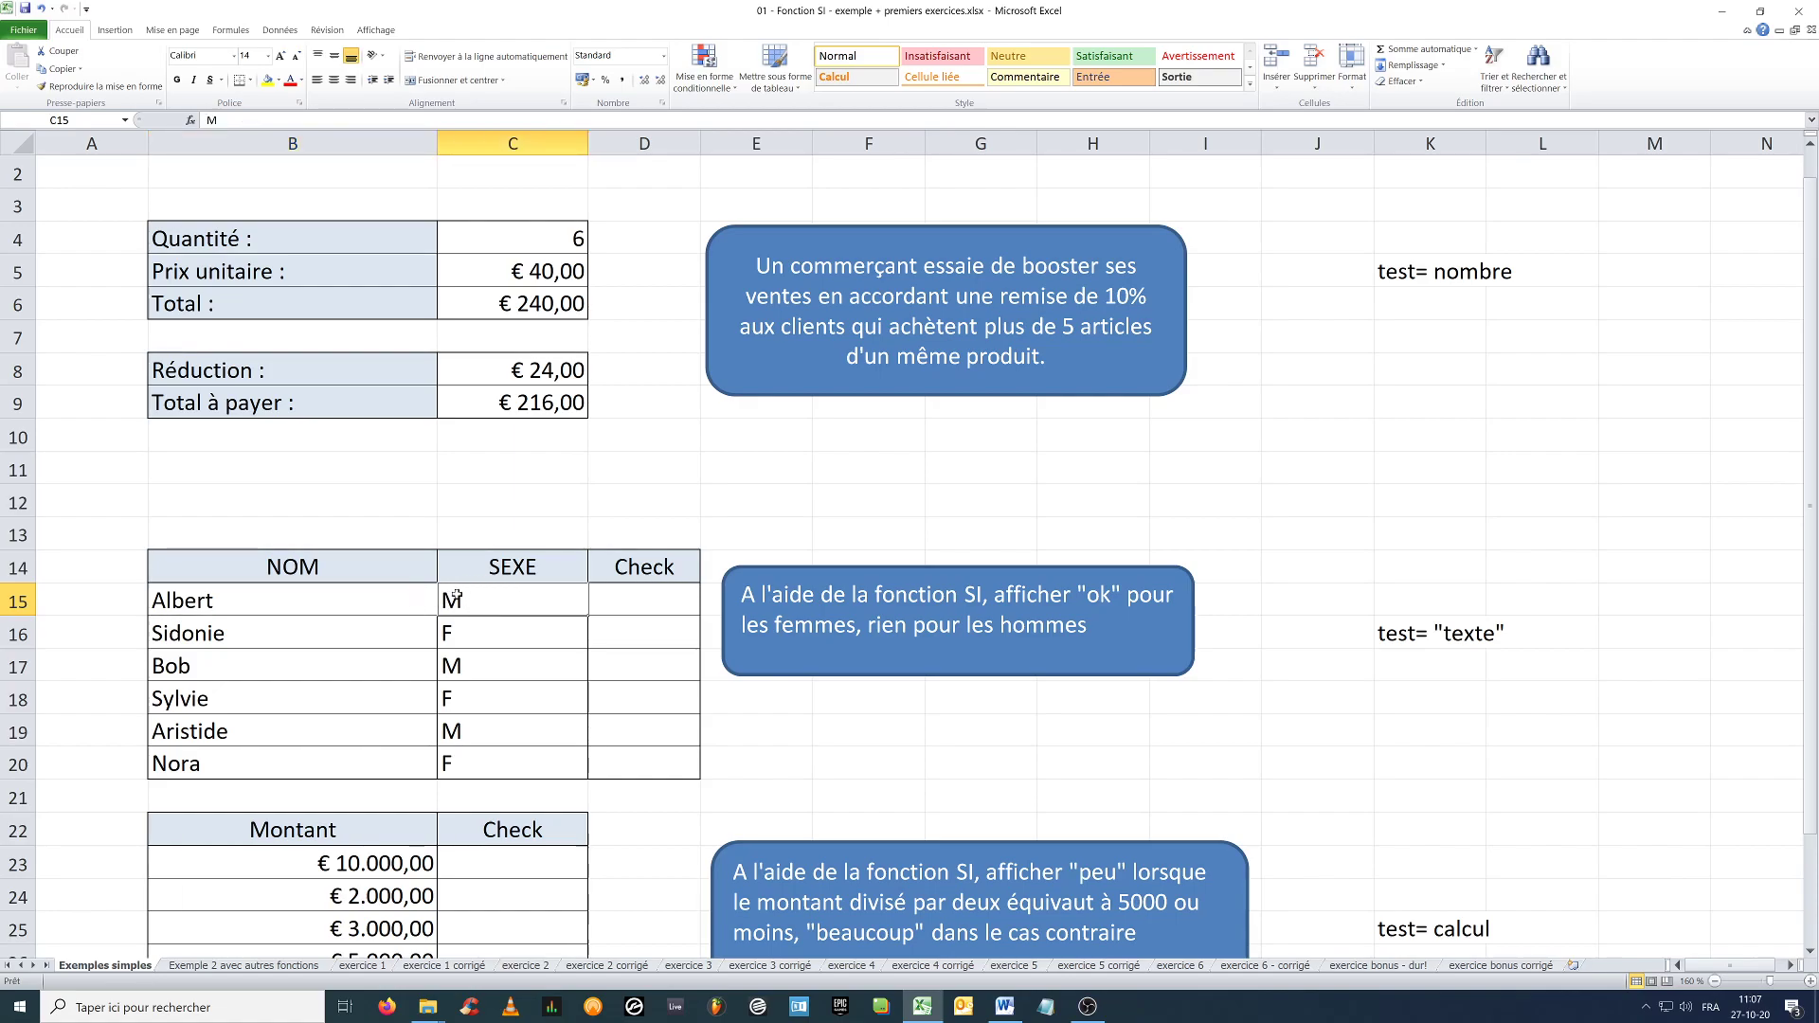
pyautogui.click(613, 611)
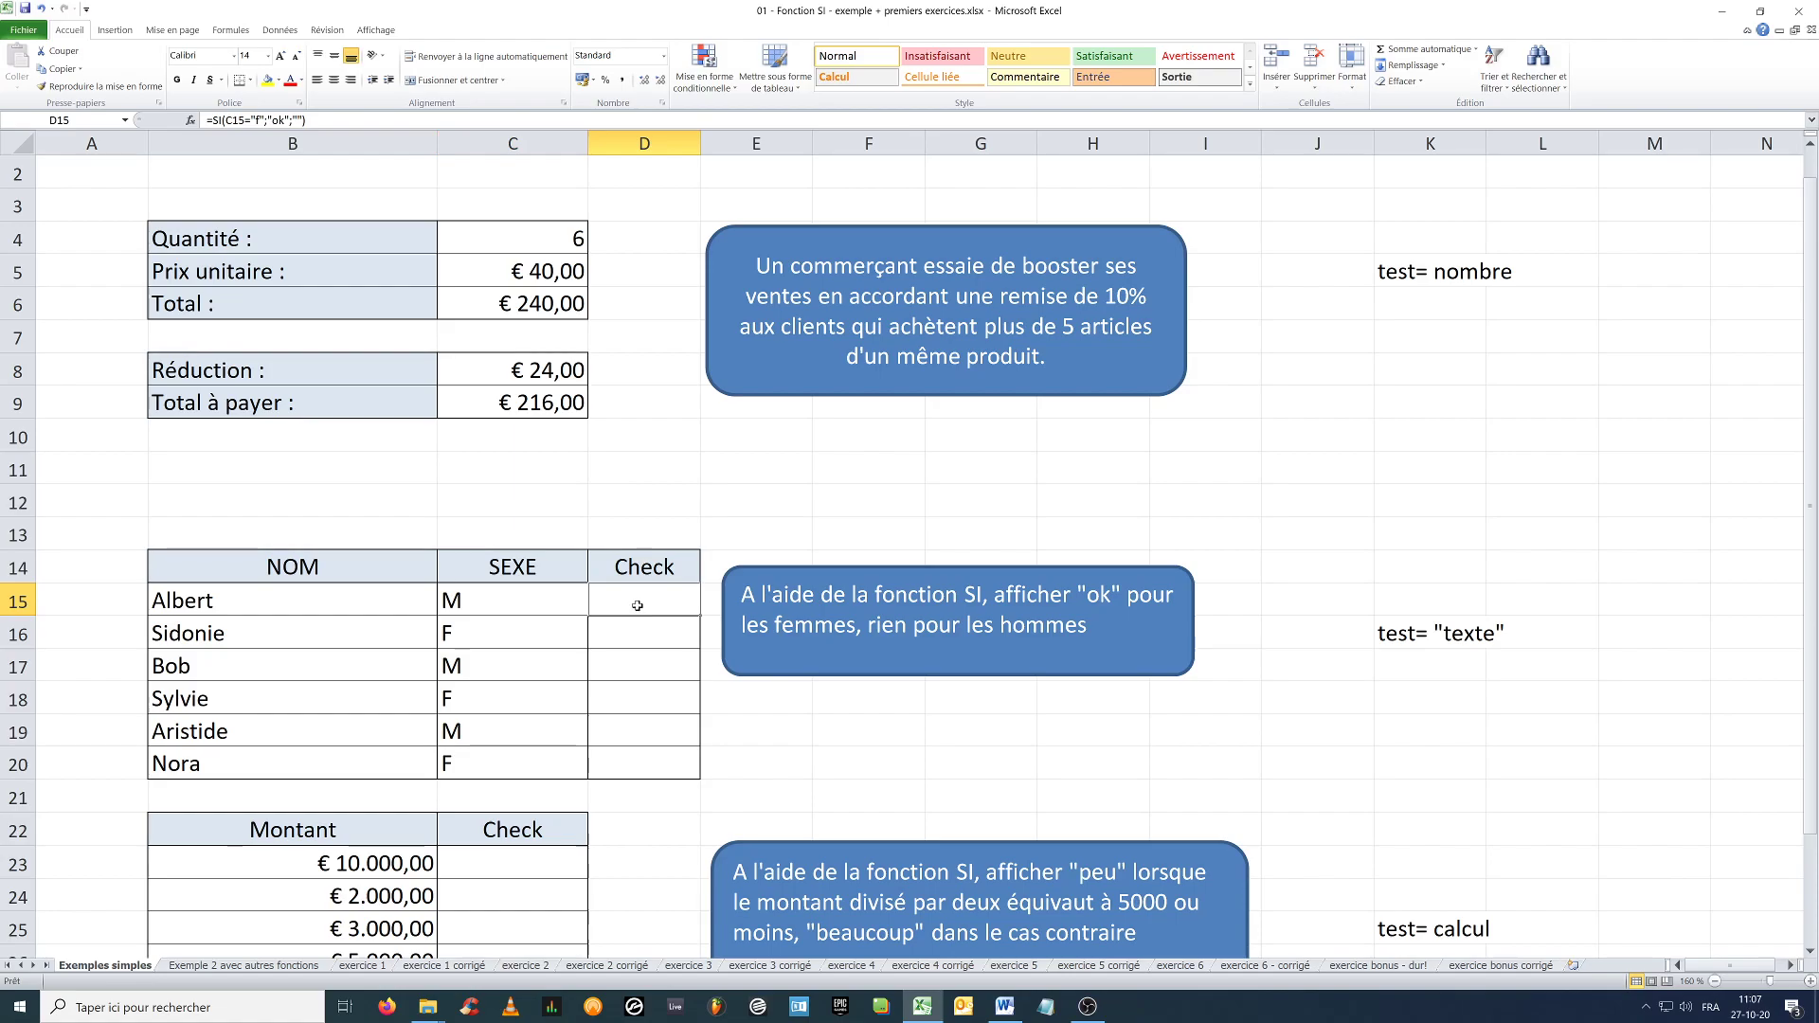
pyautogui.click(504, 600)
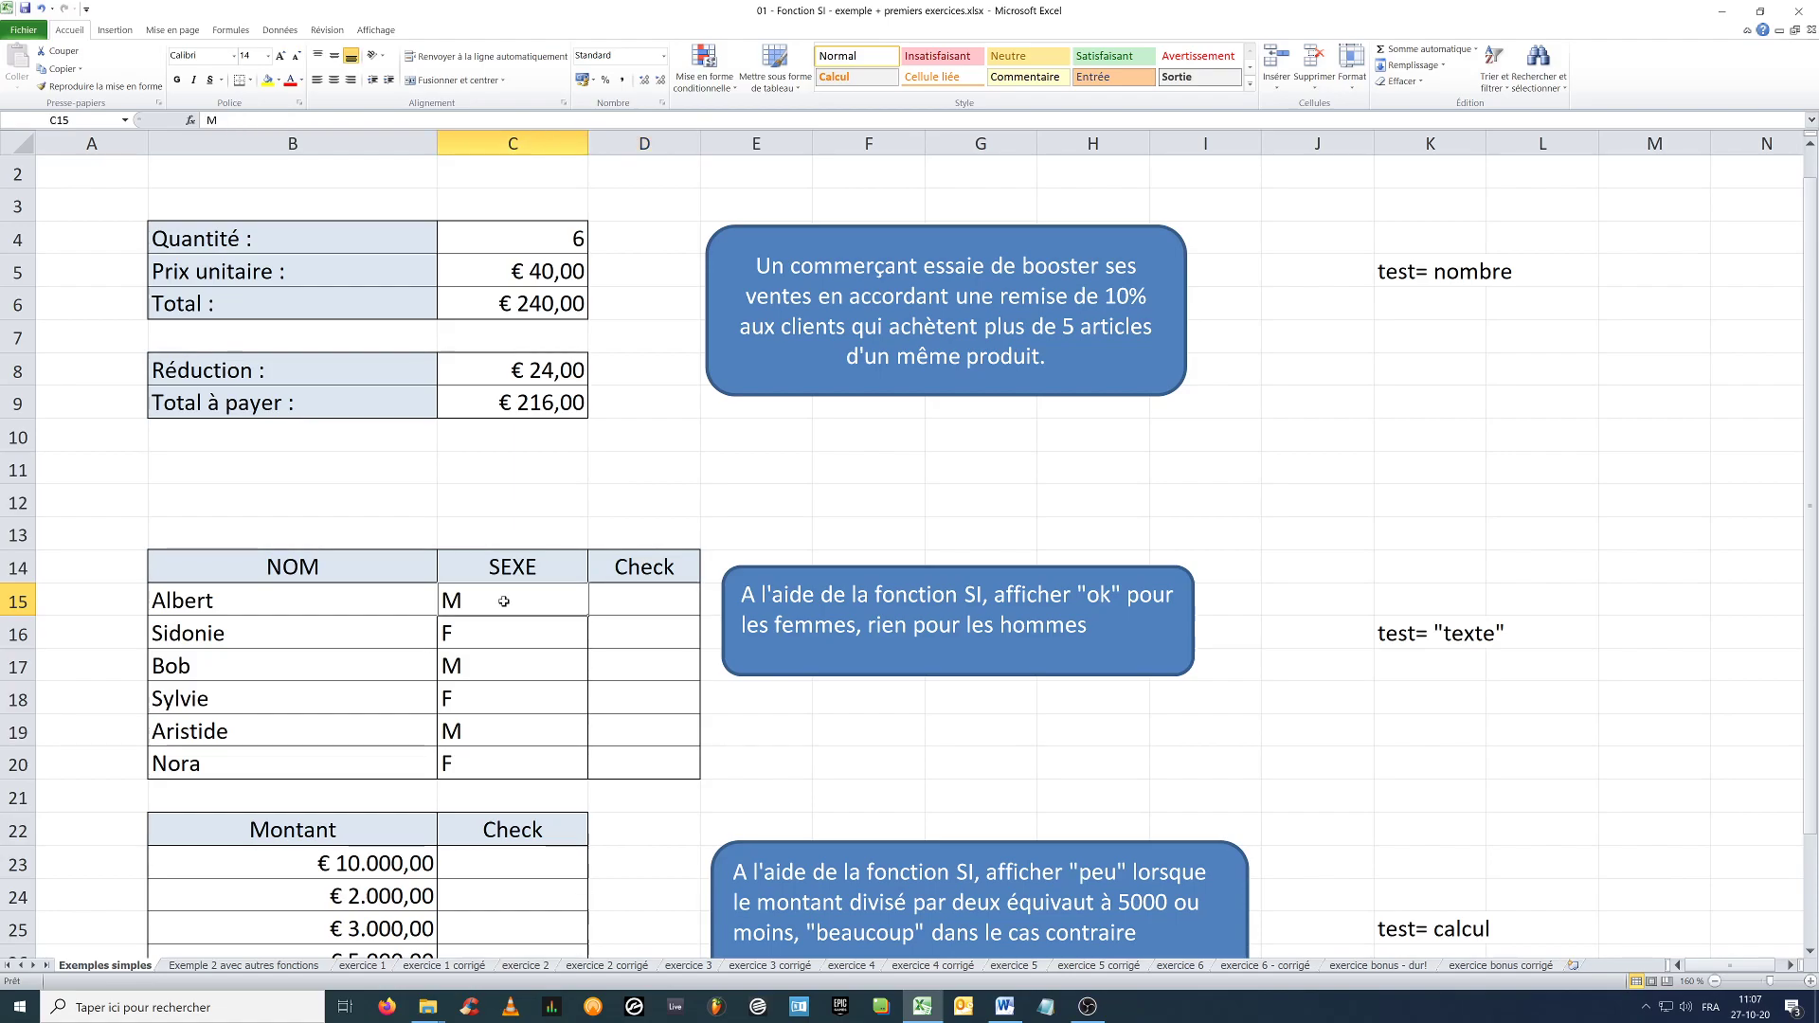
pyautogui.doubleClick(613, 602)
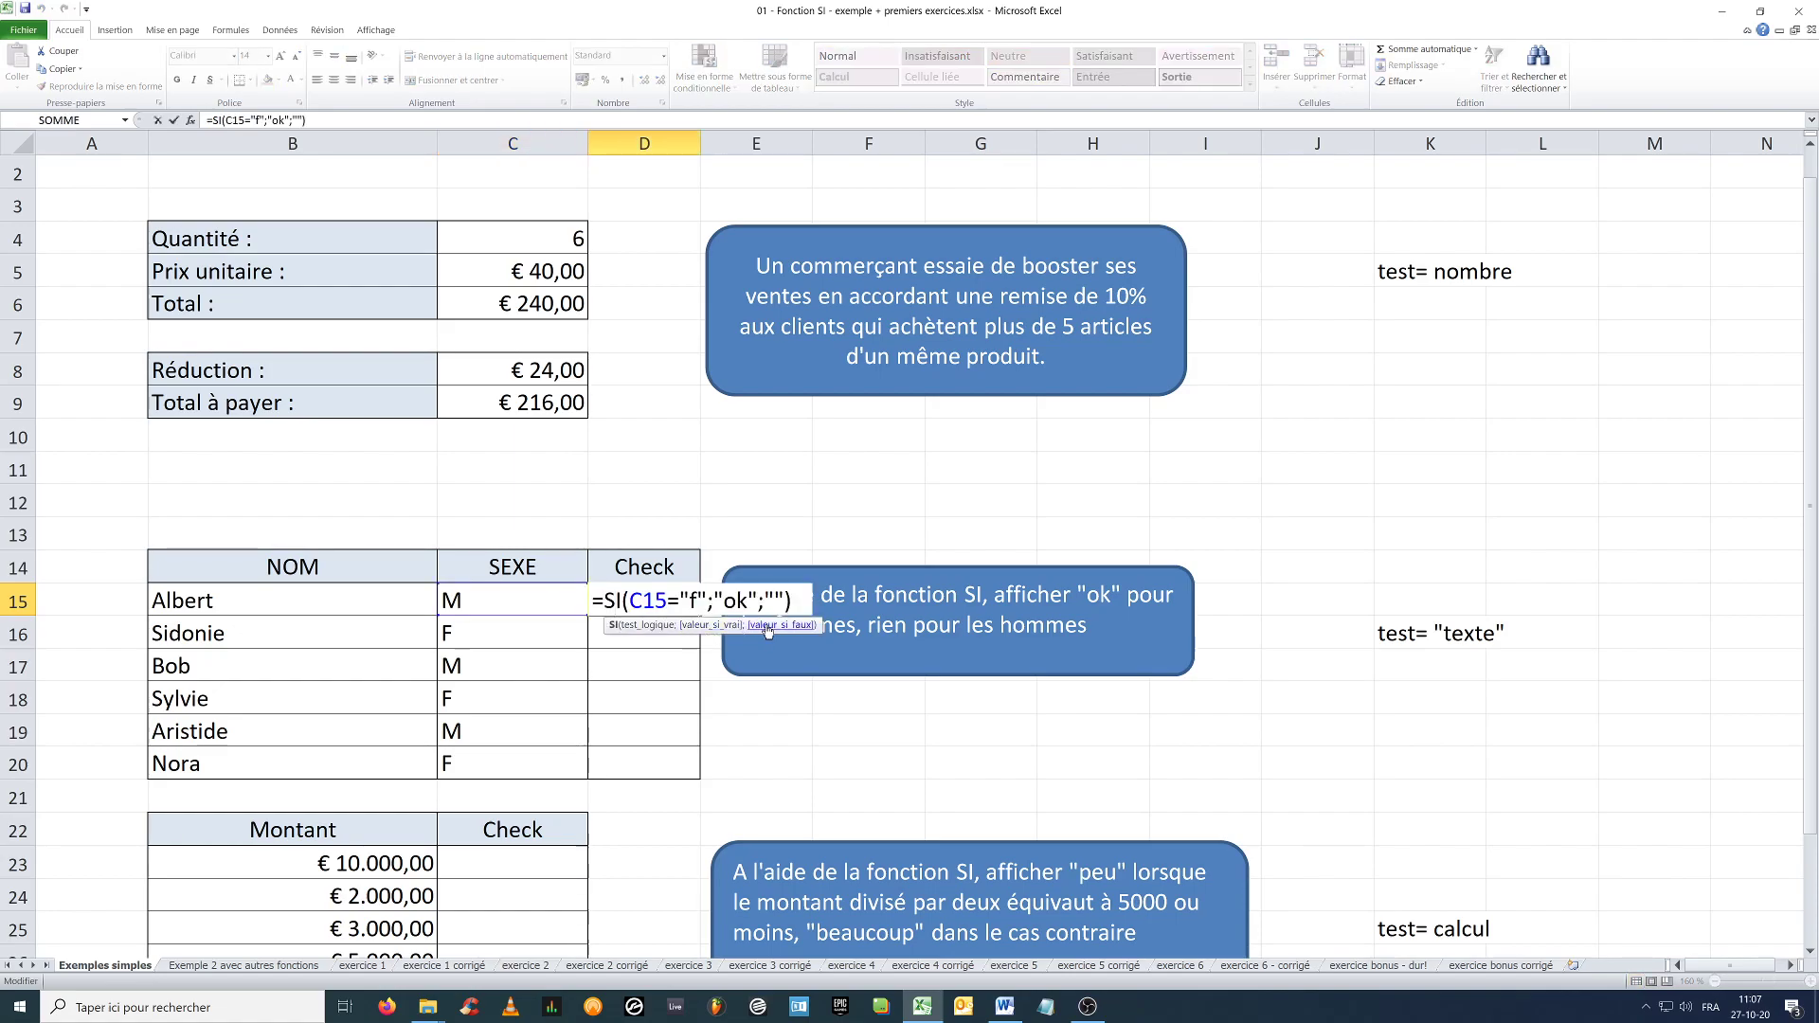
pyautogui.click(768, 627)
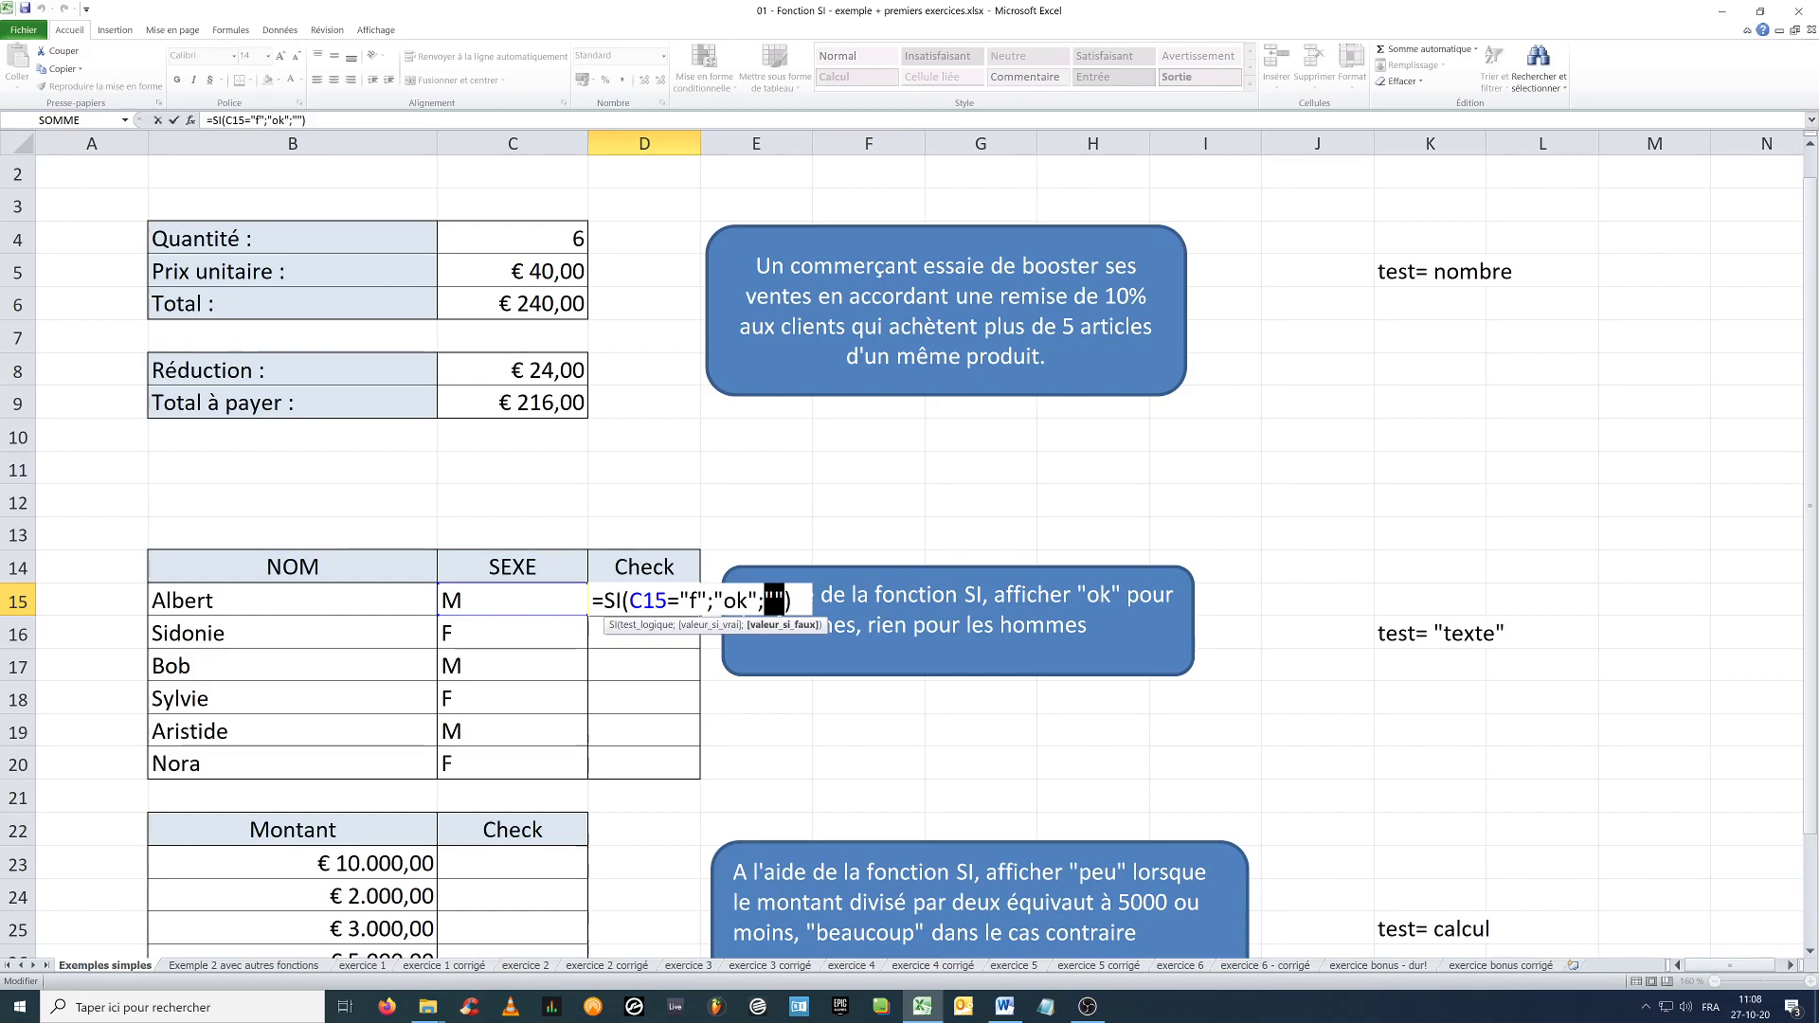
pyautogui.press('Return')
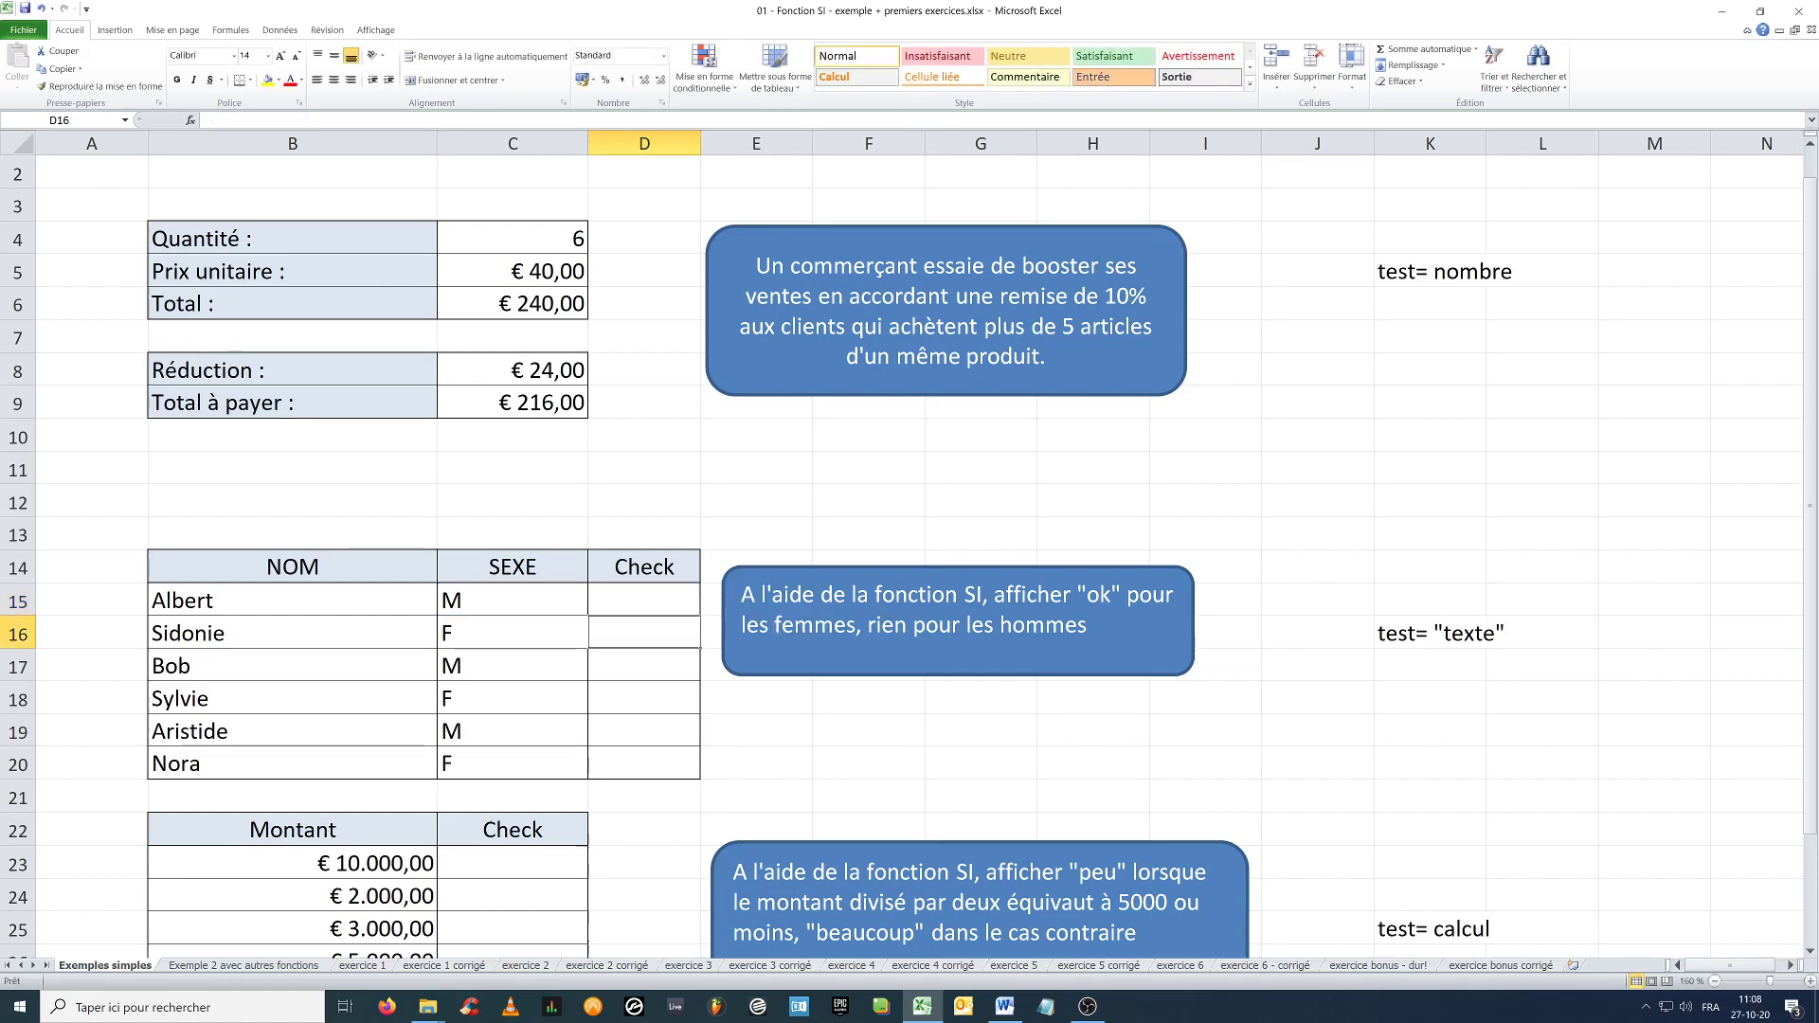
# Copy the SI formula from D15 down the Check column to D20.
pyautogui.click(640, 603)
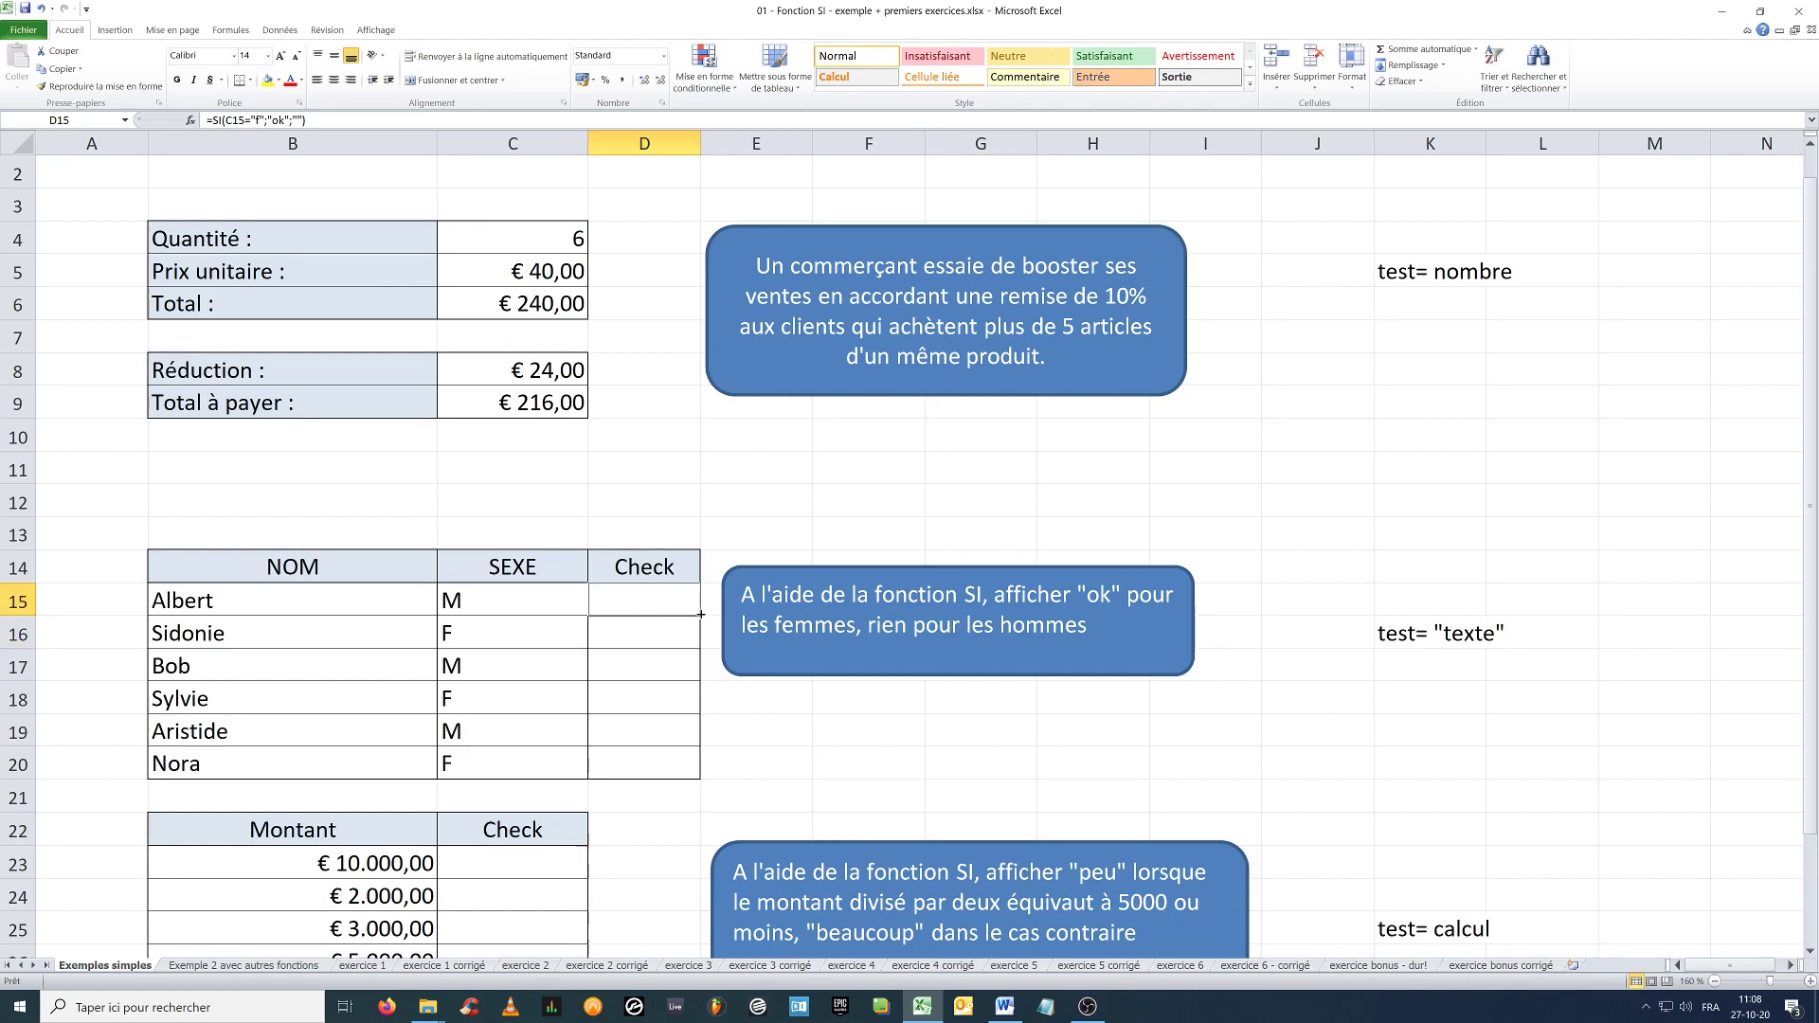
pyautogui.moveTo(701, 614); pyautogui.dragTo(695, 775)
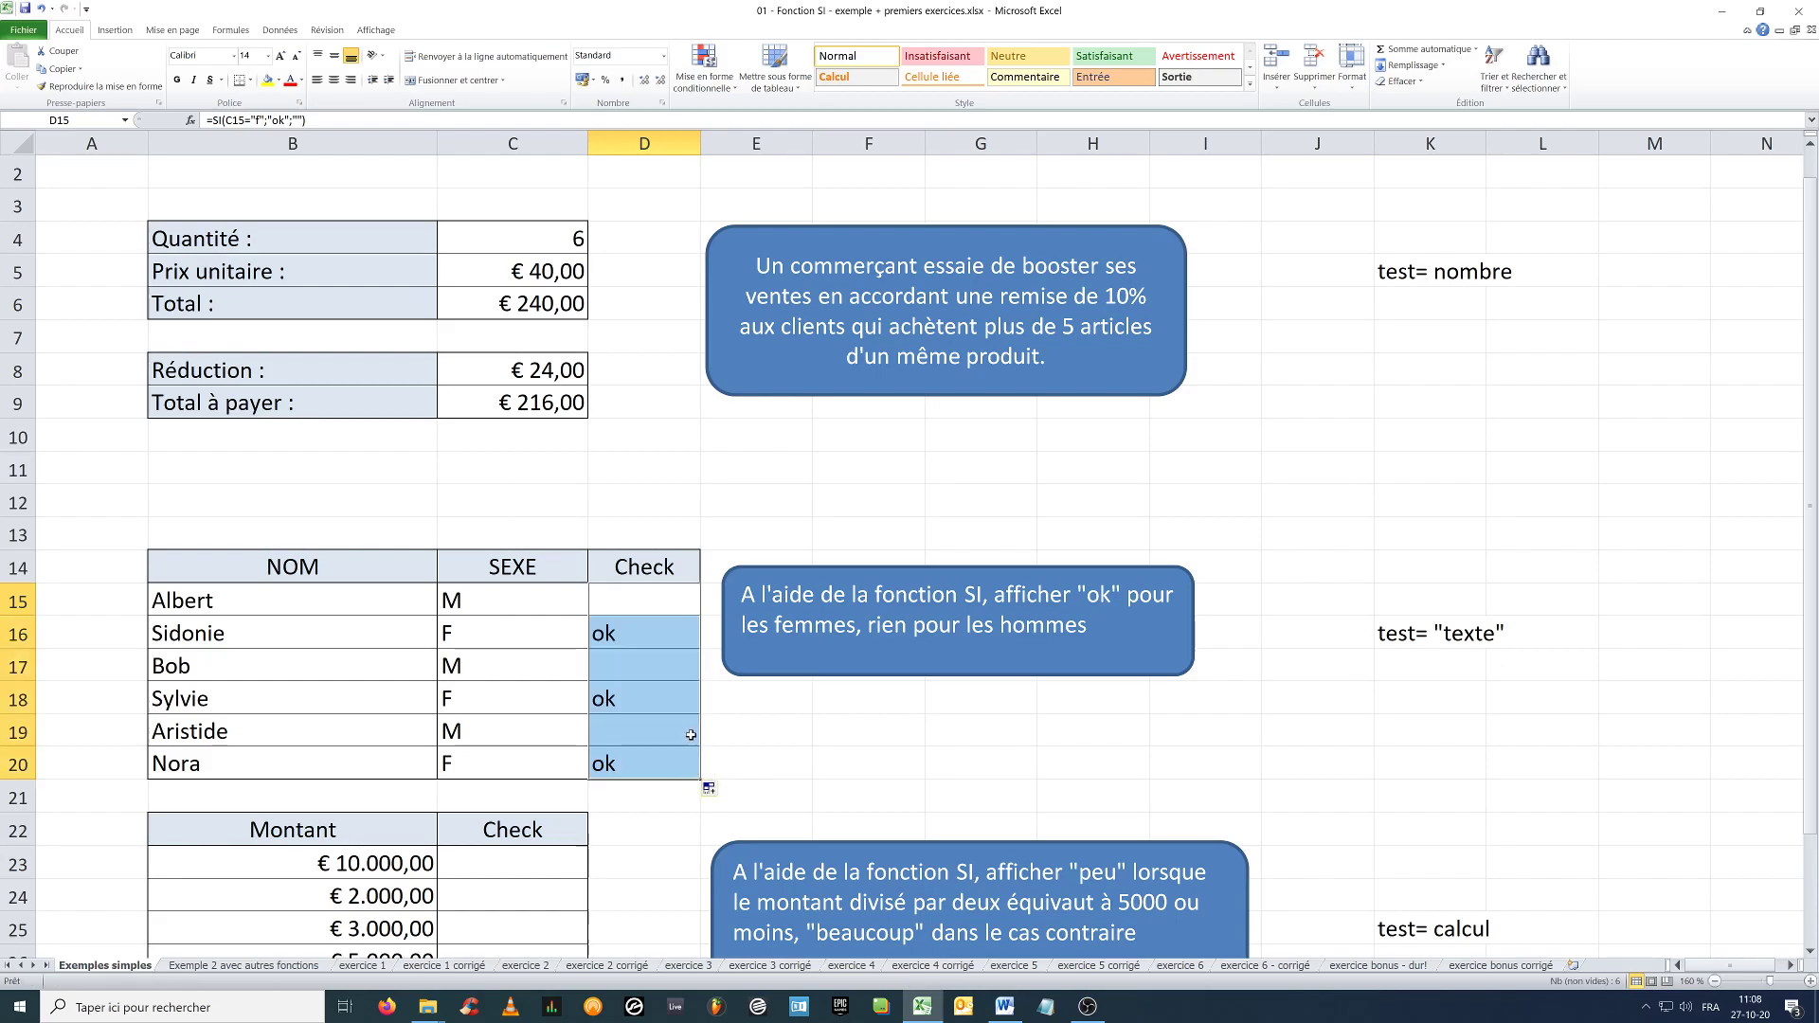
pyautogui.click(777, 758)
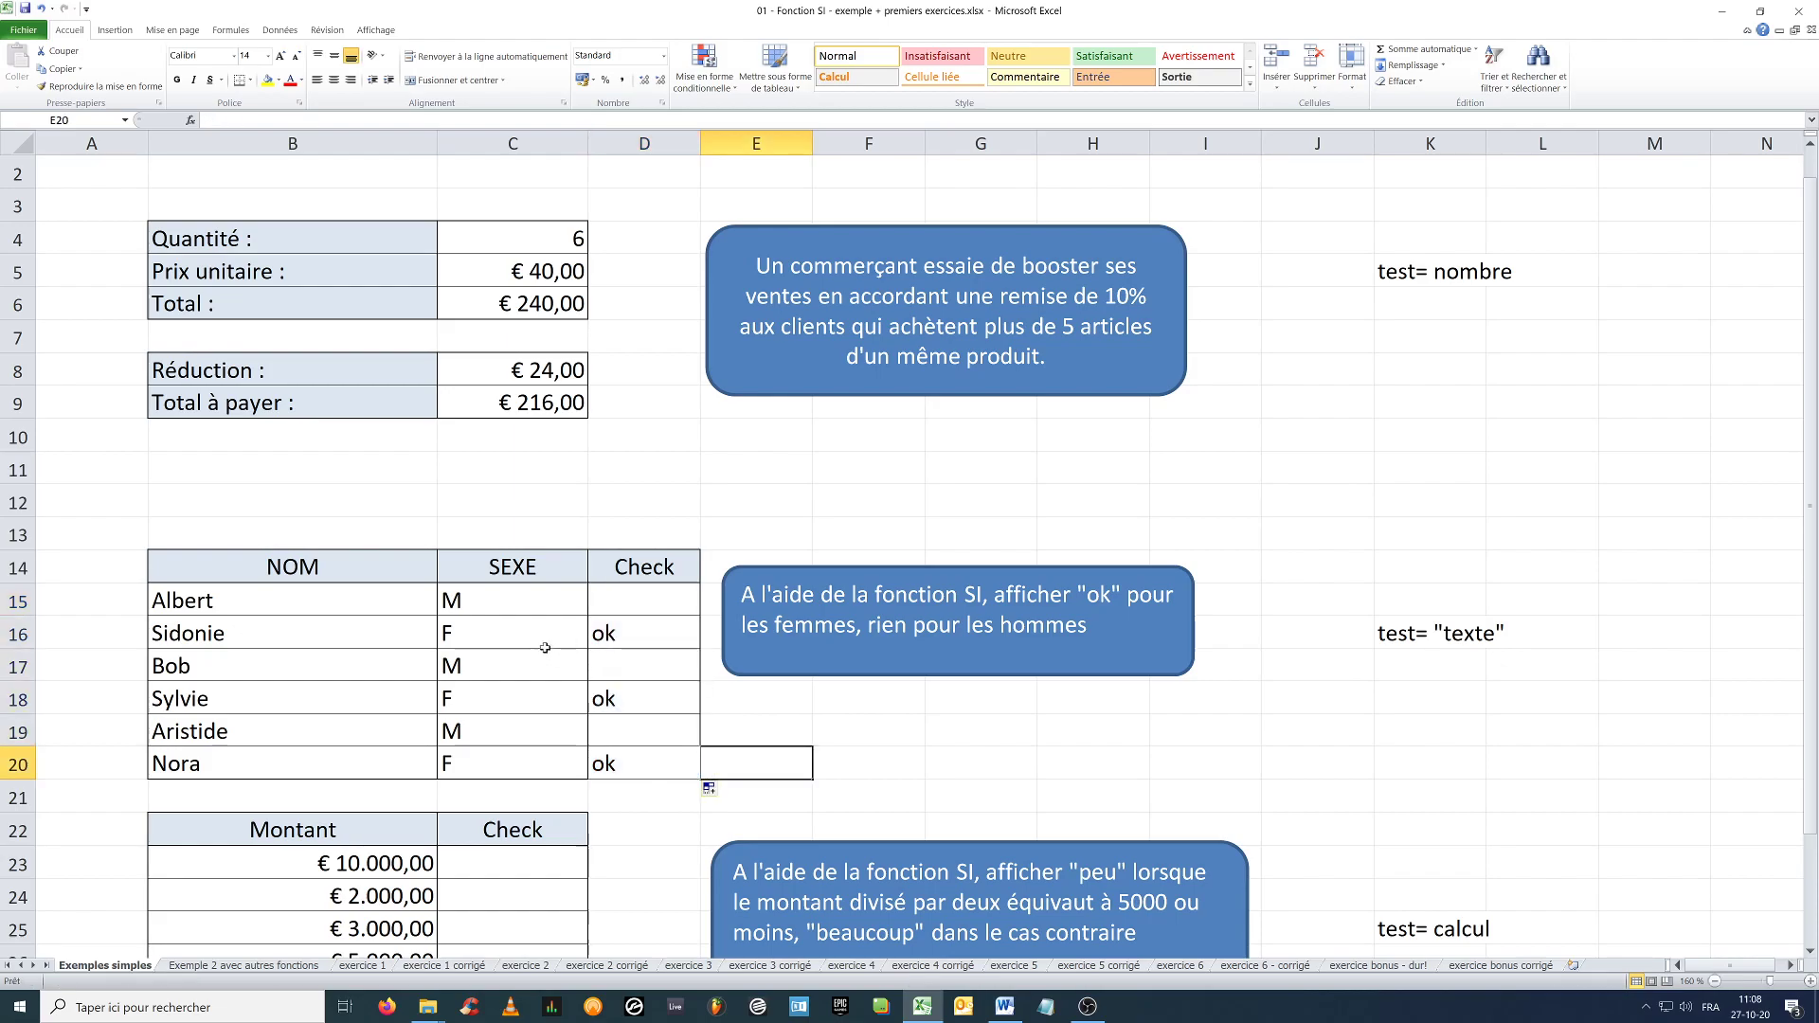
# Compare the D16 formula with the sex in C16, and examine its value-if-true argument "ok".
pyautogui.click(637, 636)
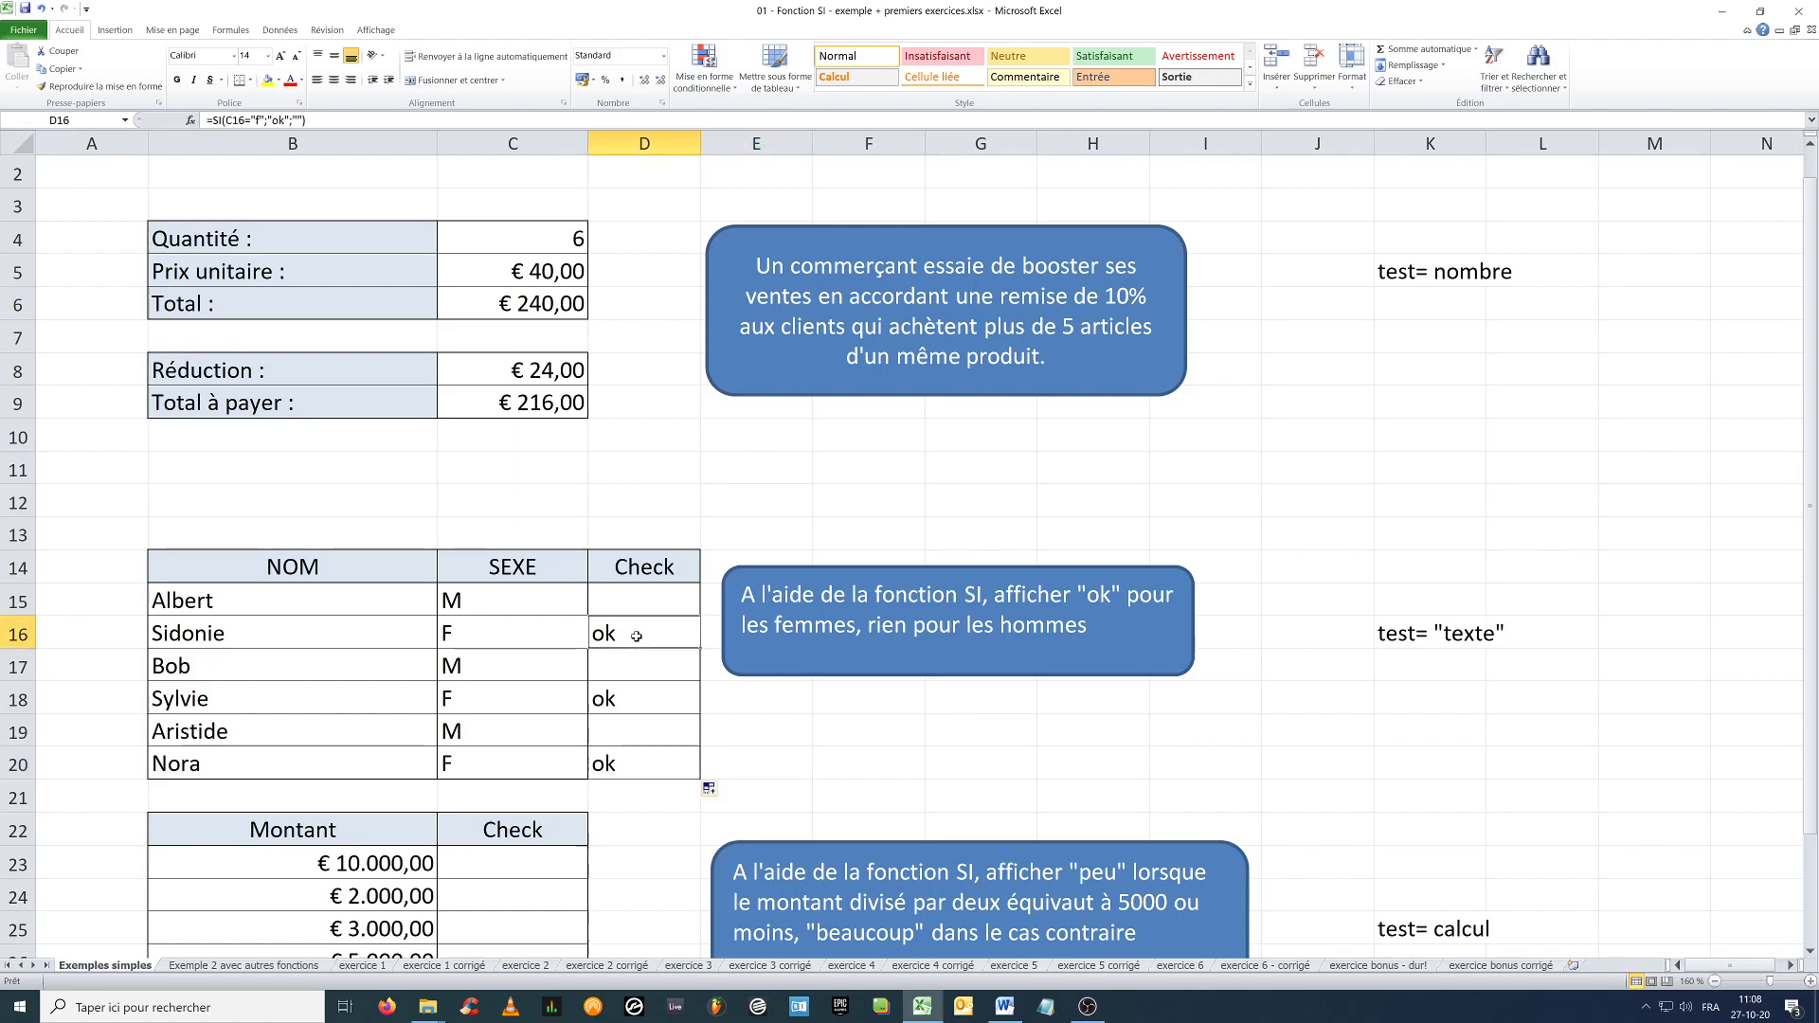
pyautogui.click(468, 634)
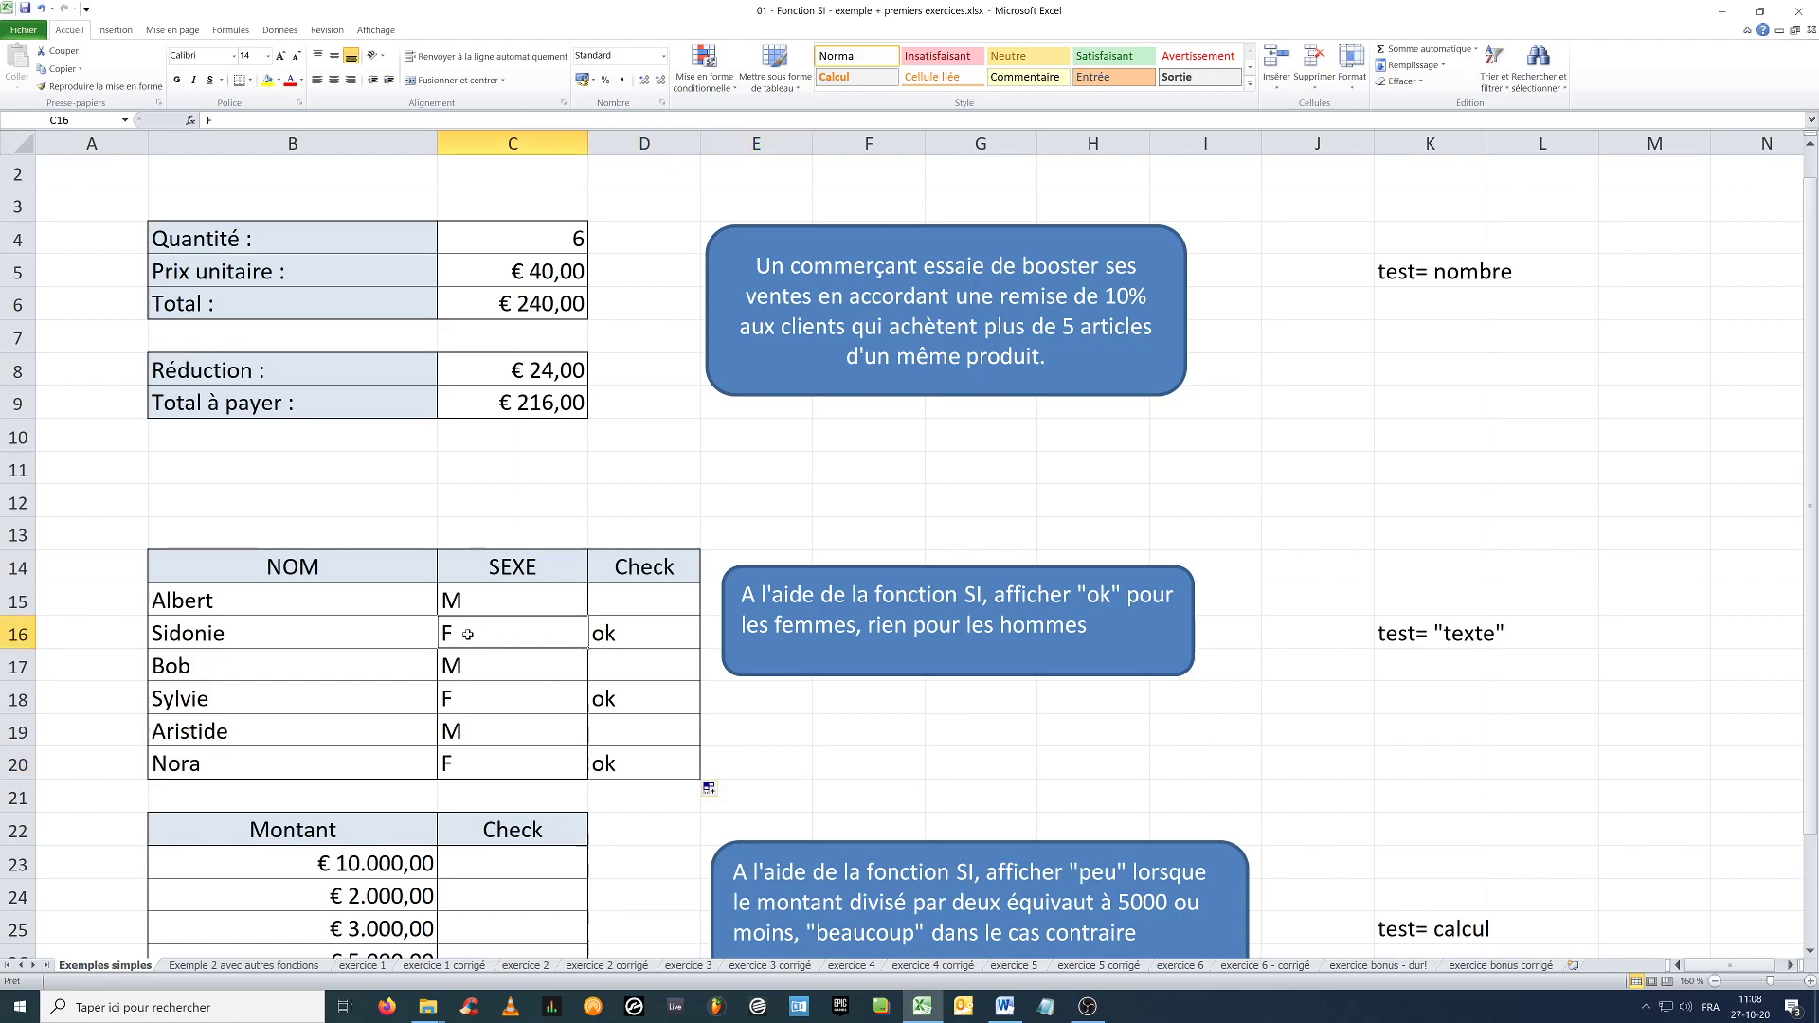
pyautogui.doubleClick(642, 634)
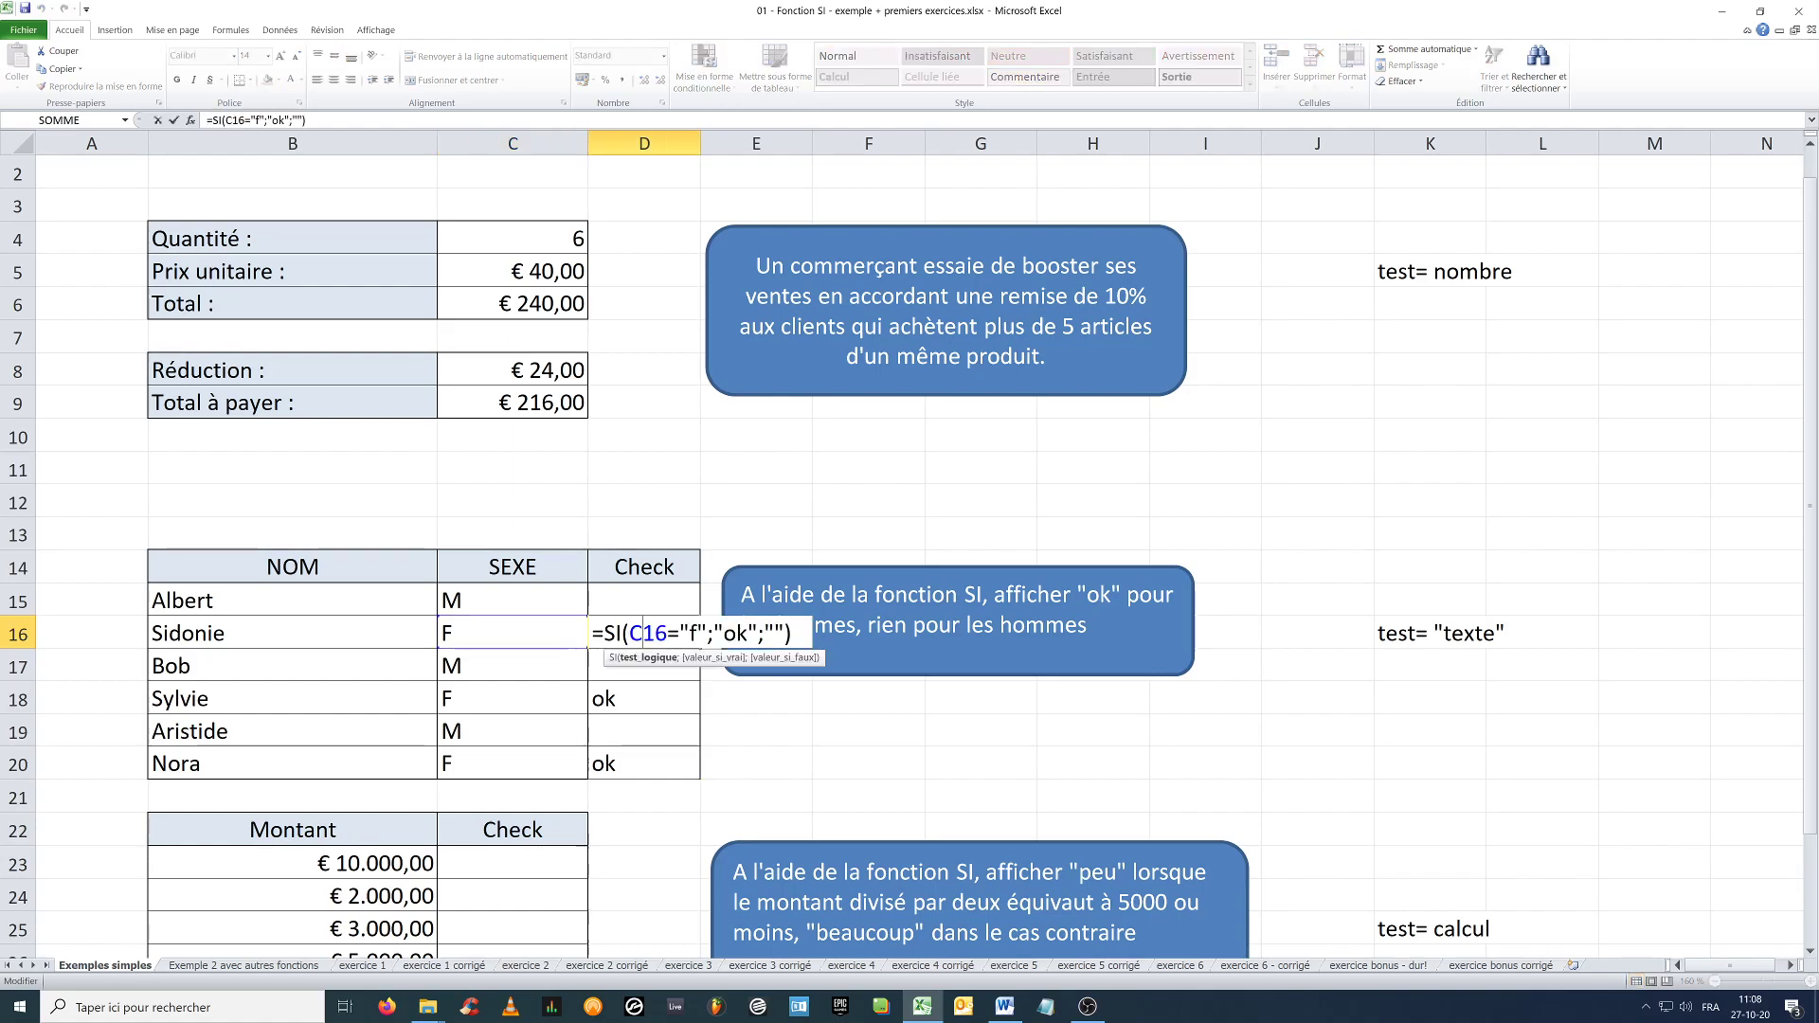
pyautogui.click(716, 661)
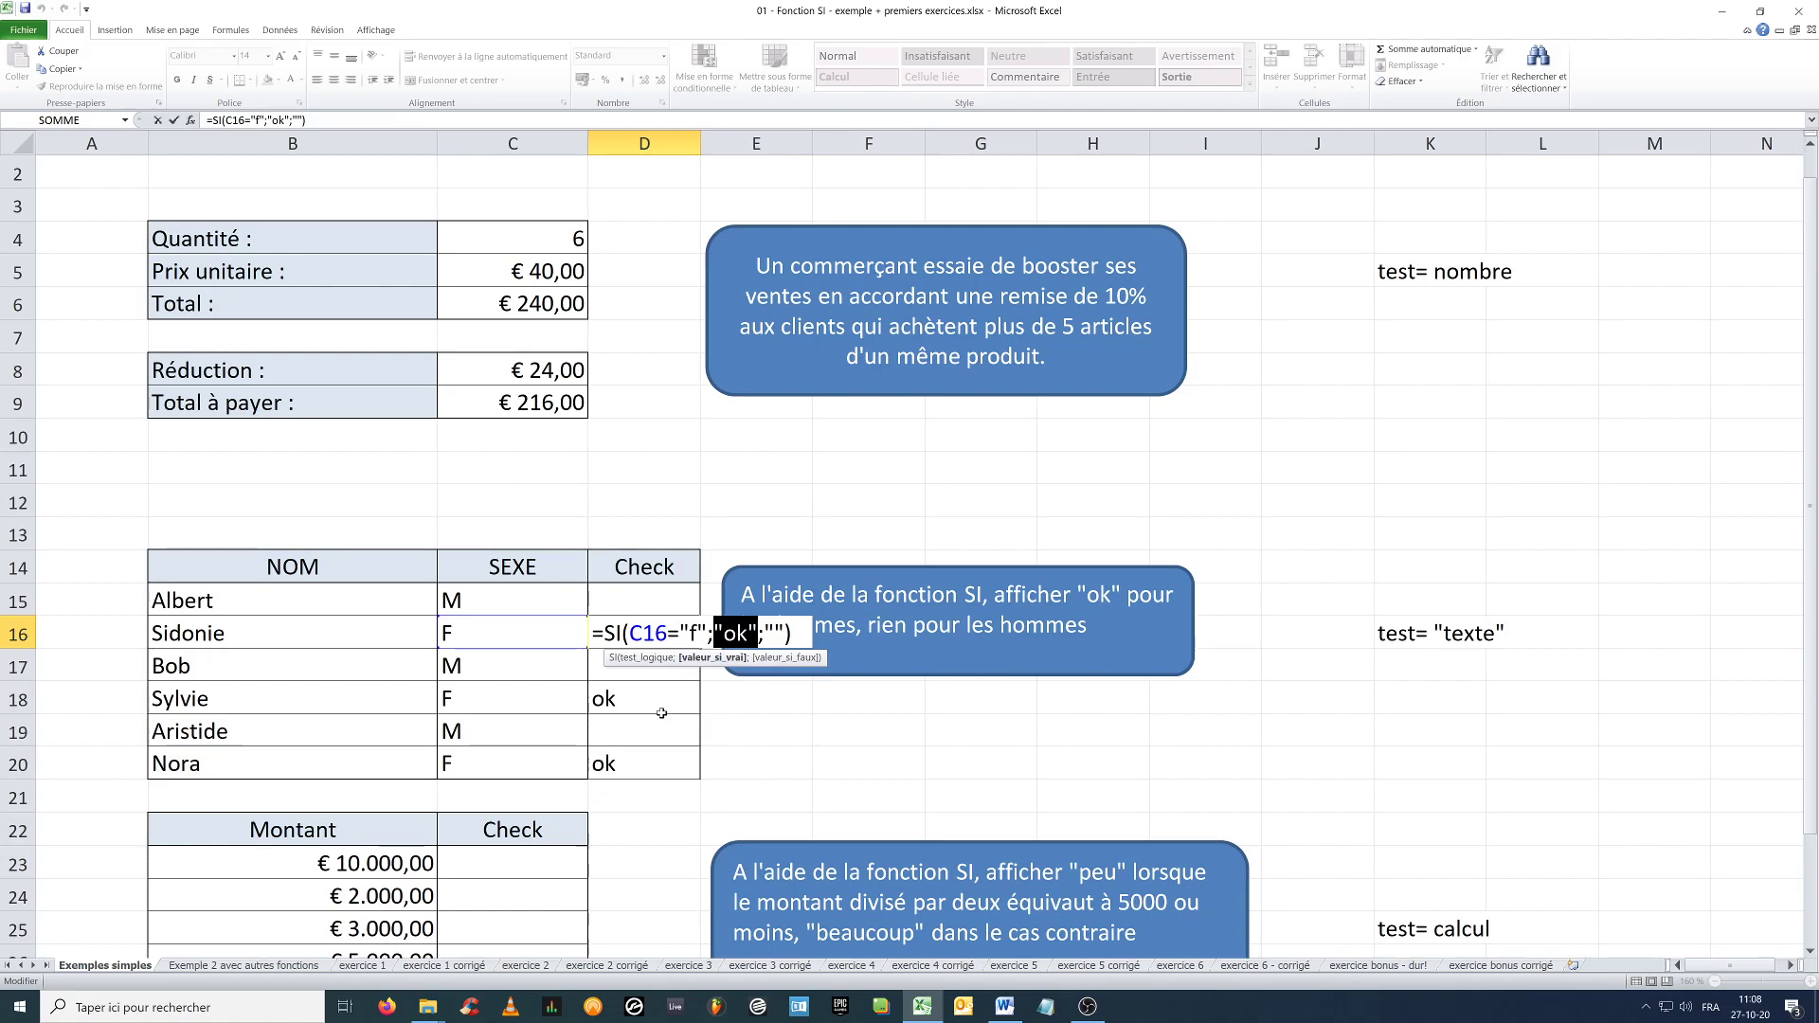
pyautogui.press('Return')
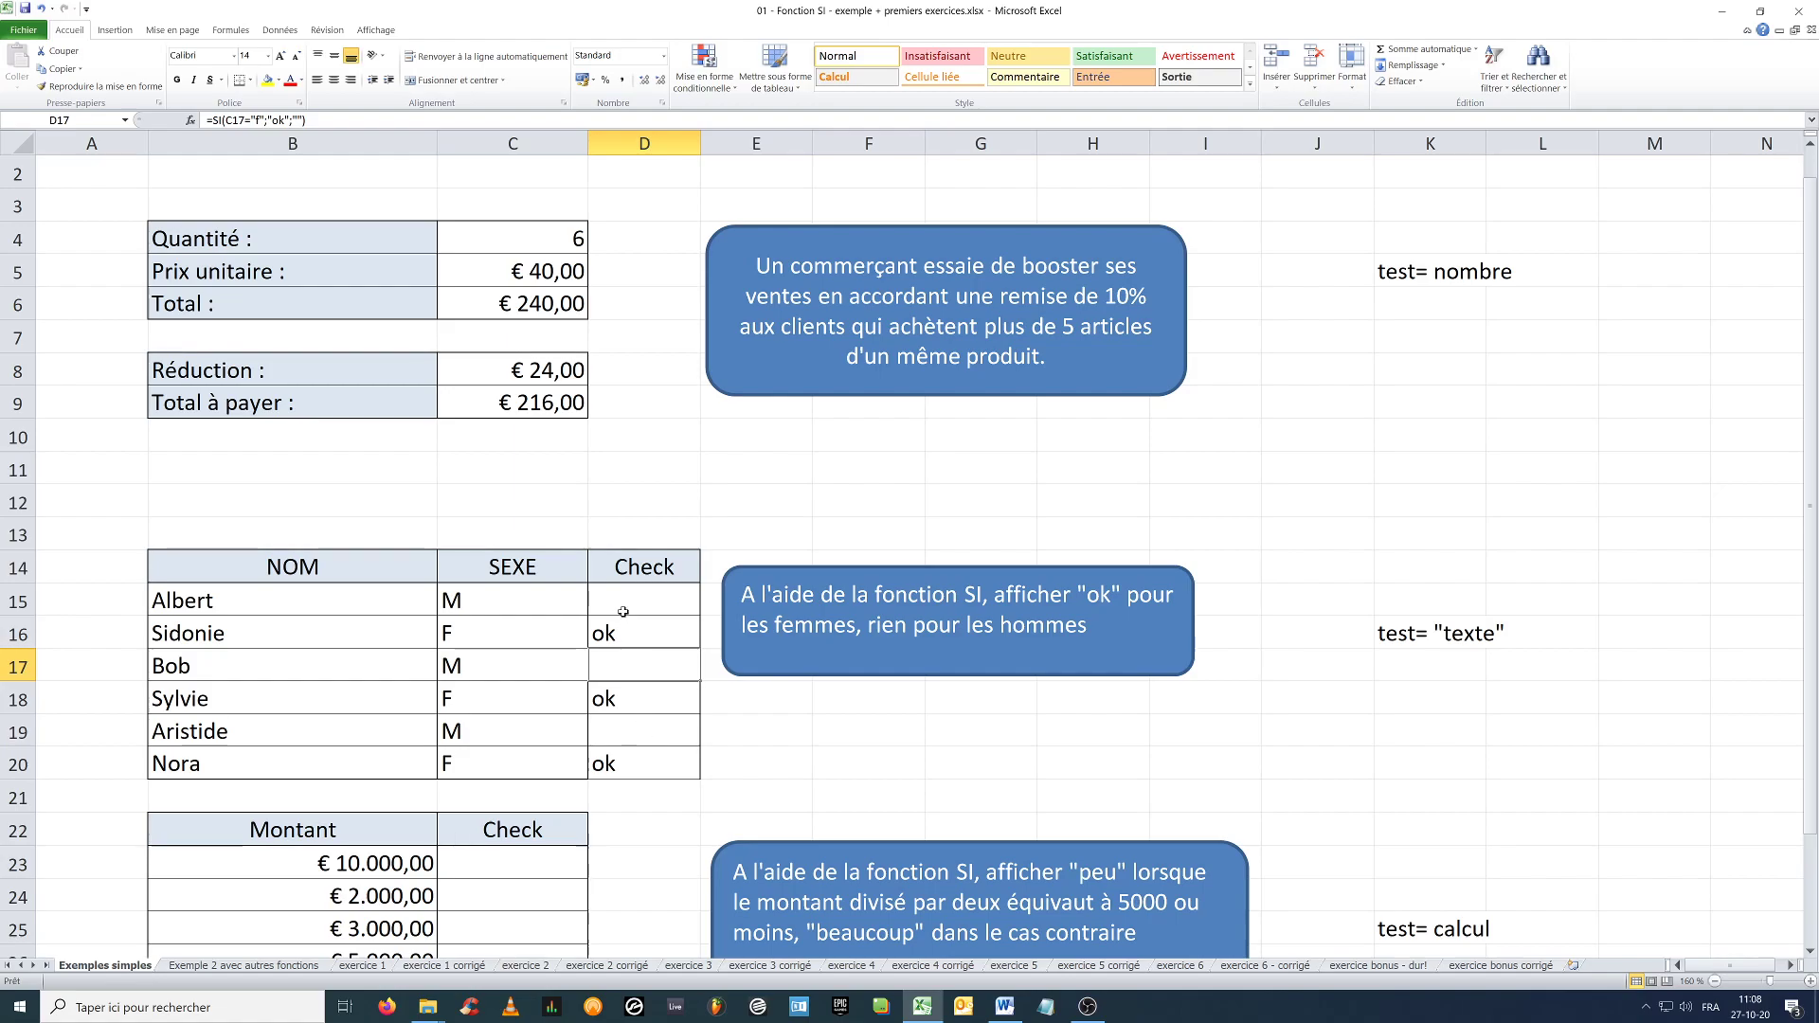
# Compare the sex in C15 with the D15 formula, and examine its logical test C15="f".
pyautogui.click(515, 603)
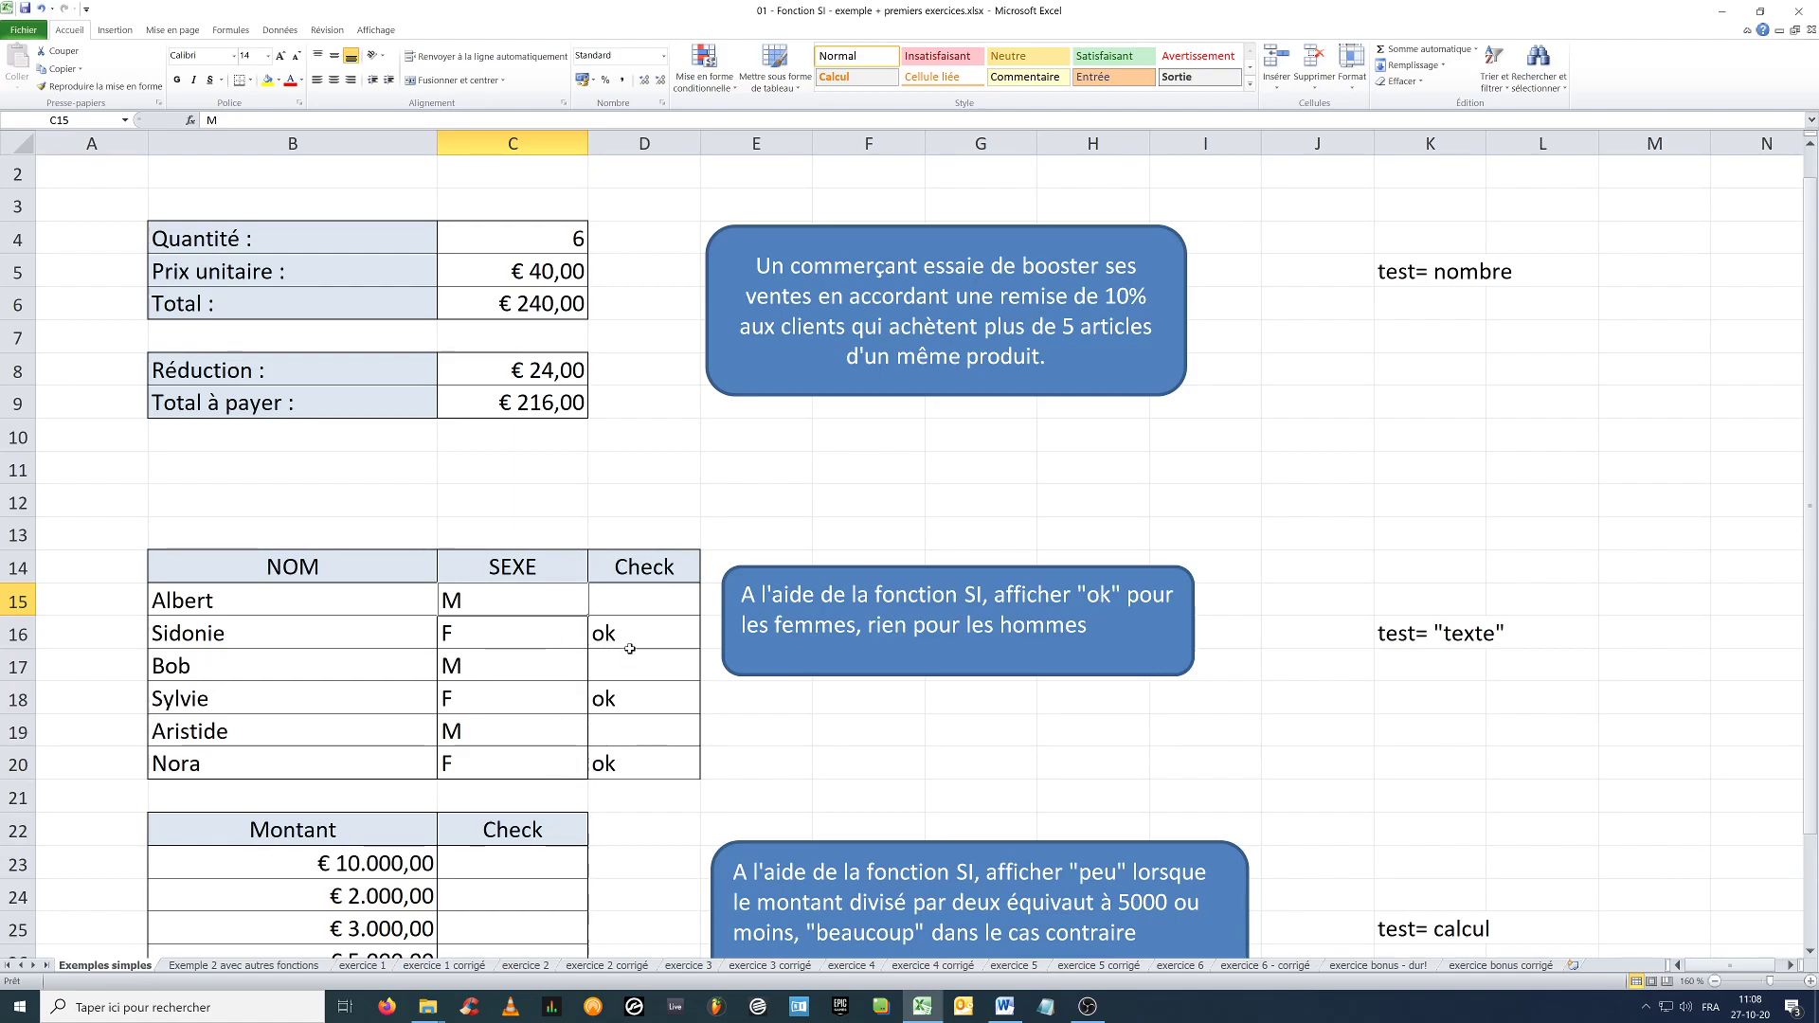
pyautogui.scroll(-1, 635, 654)
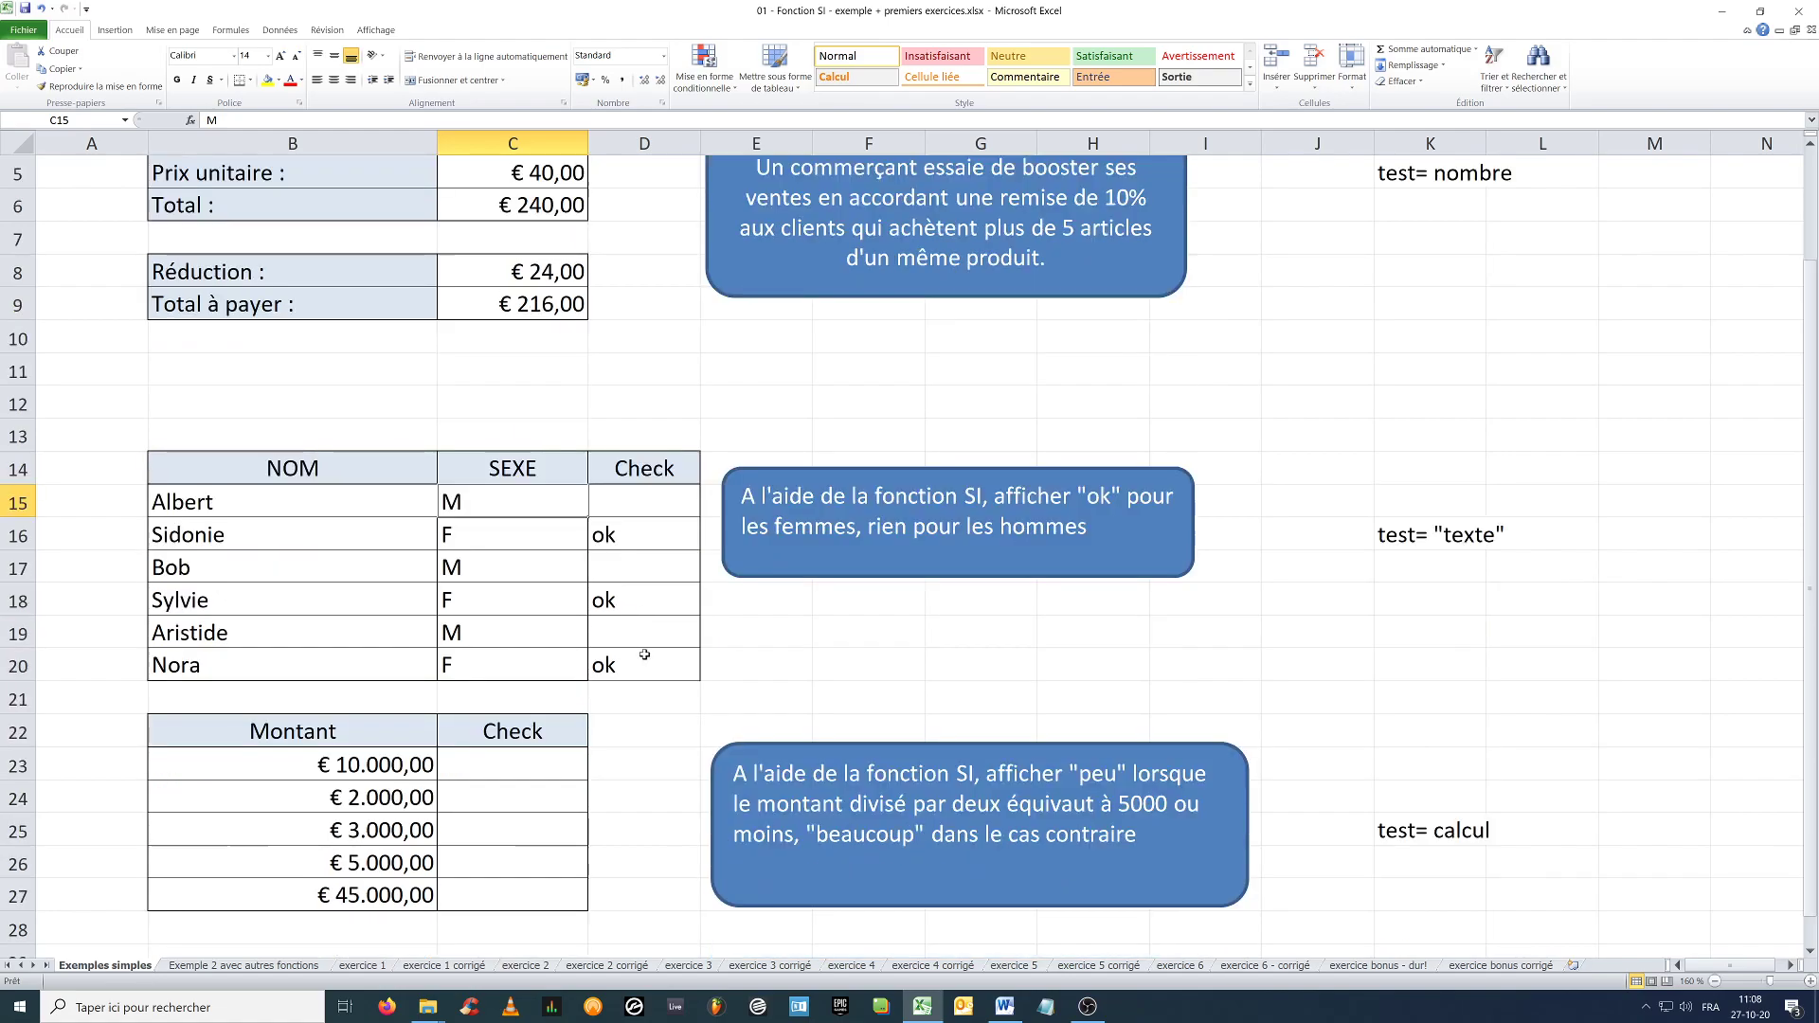
pyautogui.doubleClick(628, 502)
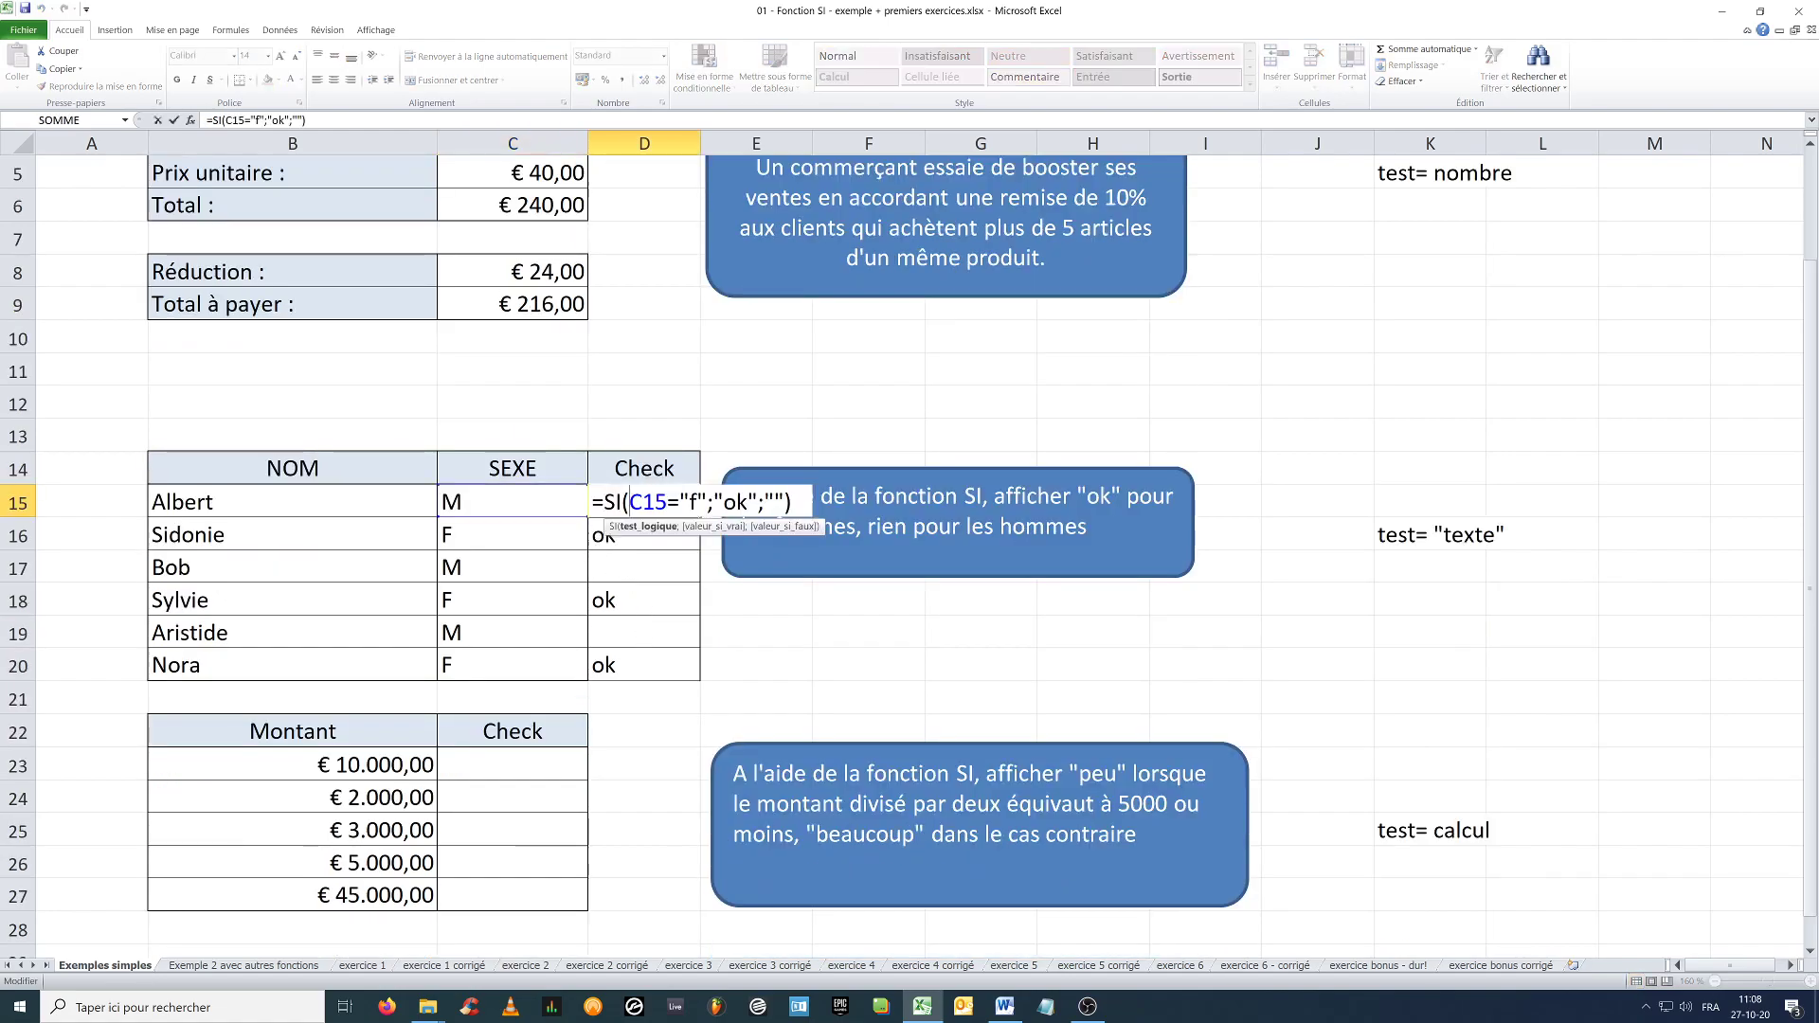
pyautogui.click(650, 527)
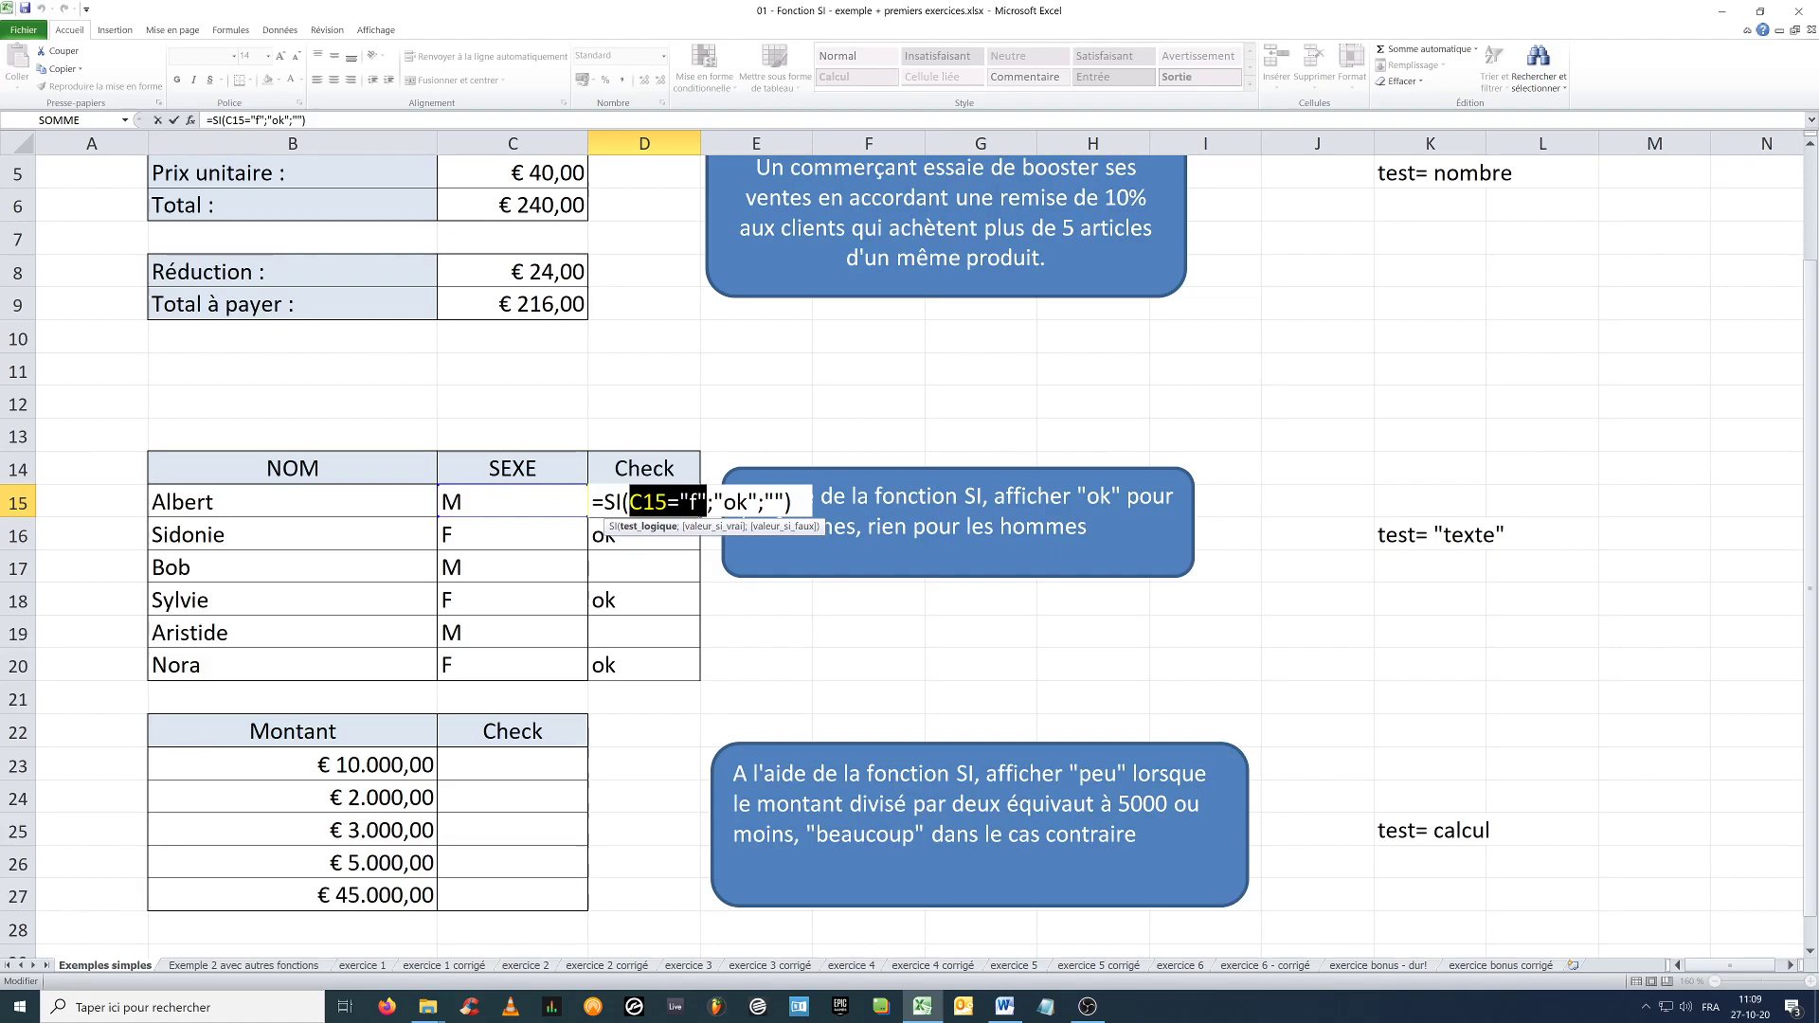
pyautogui.press('Escape')
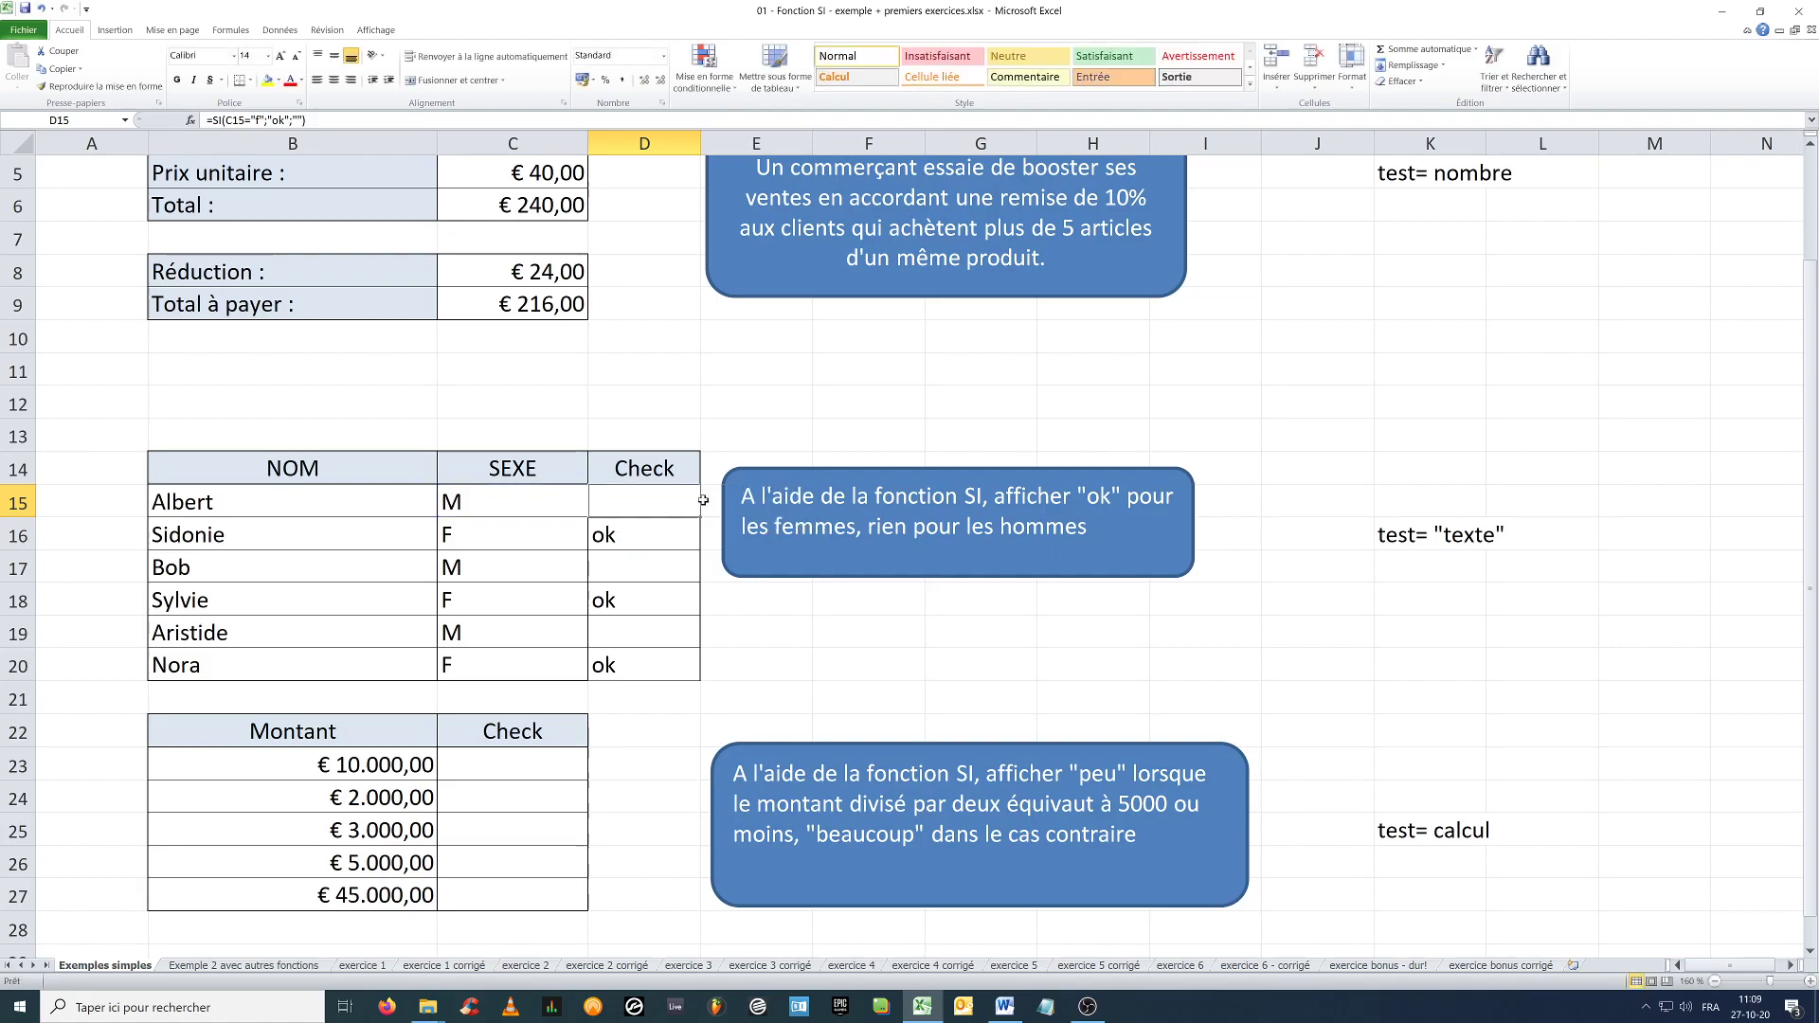
# Examine the discount formula in C8: its numeric criterion, value-if-true, value-if-false and full logical test.
pyautogui.doubleClick(548, 271)
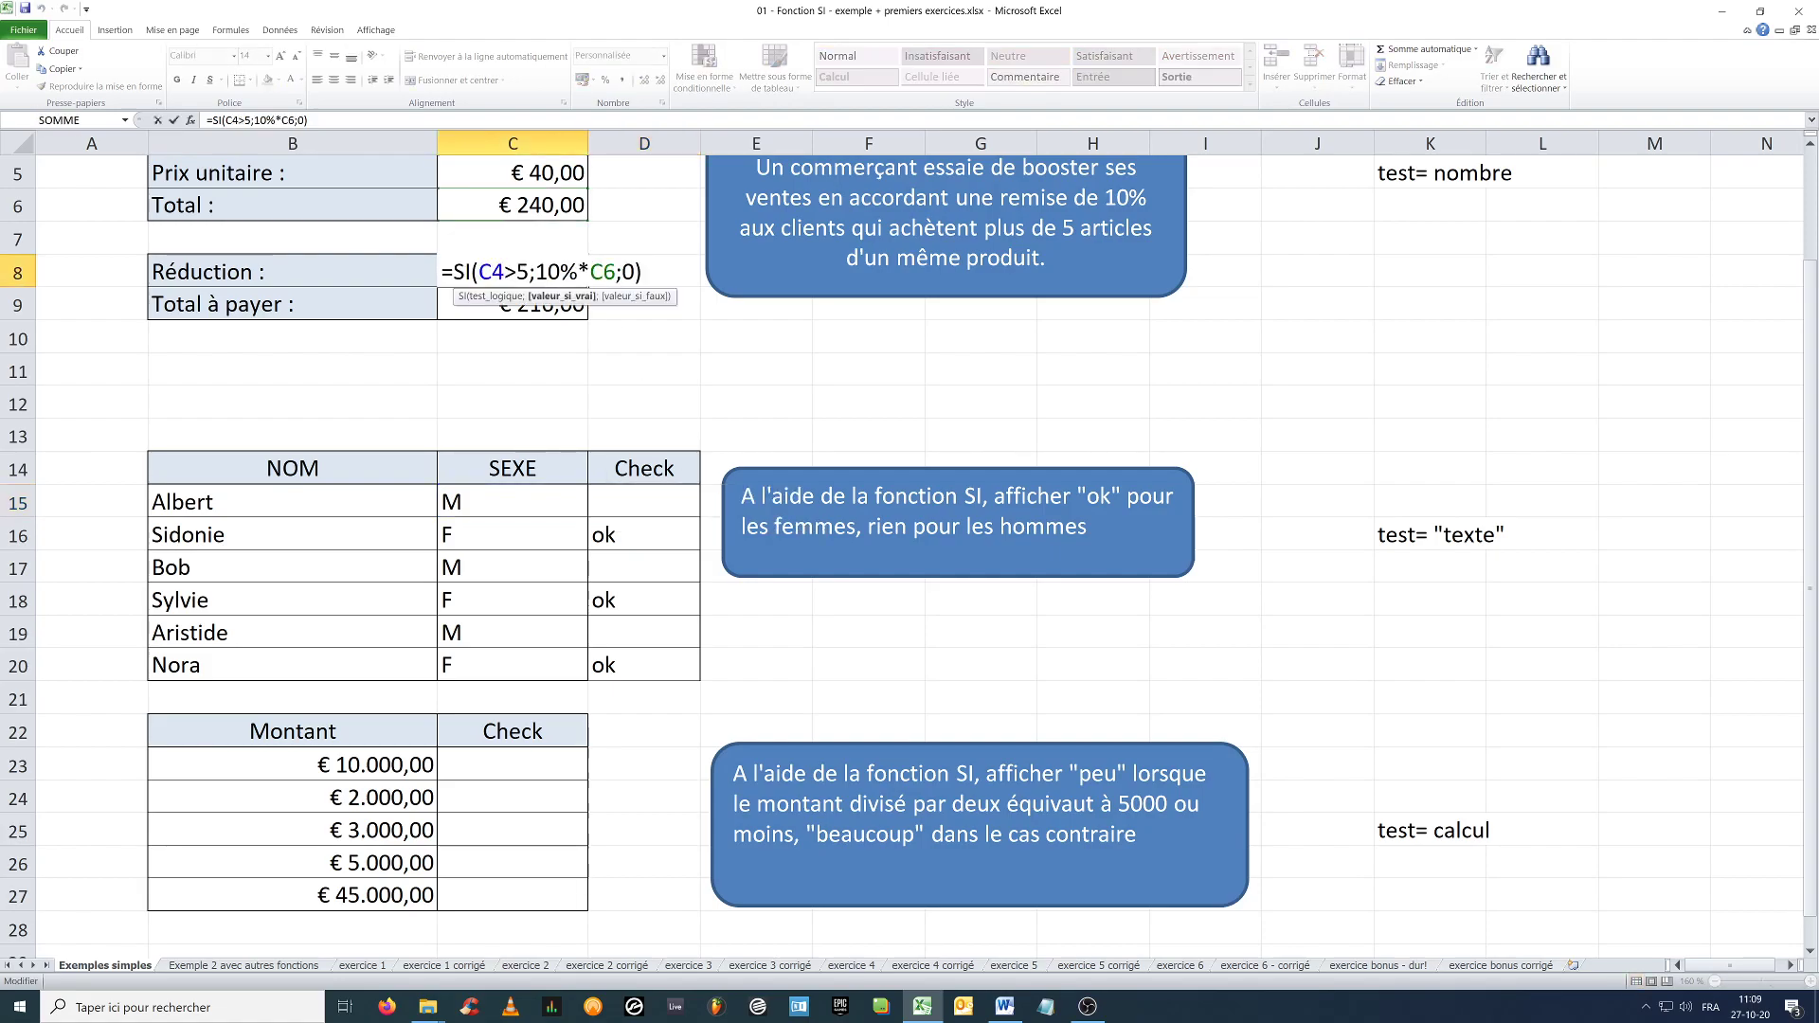
pyautogui.doubleClick(521, 272)
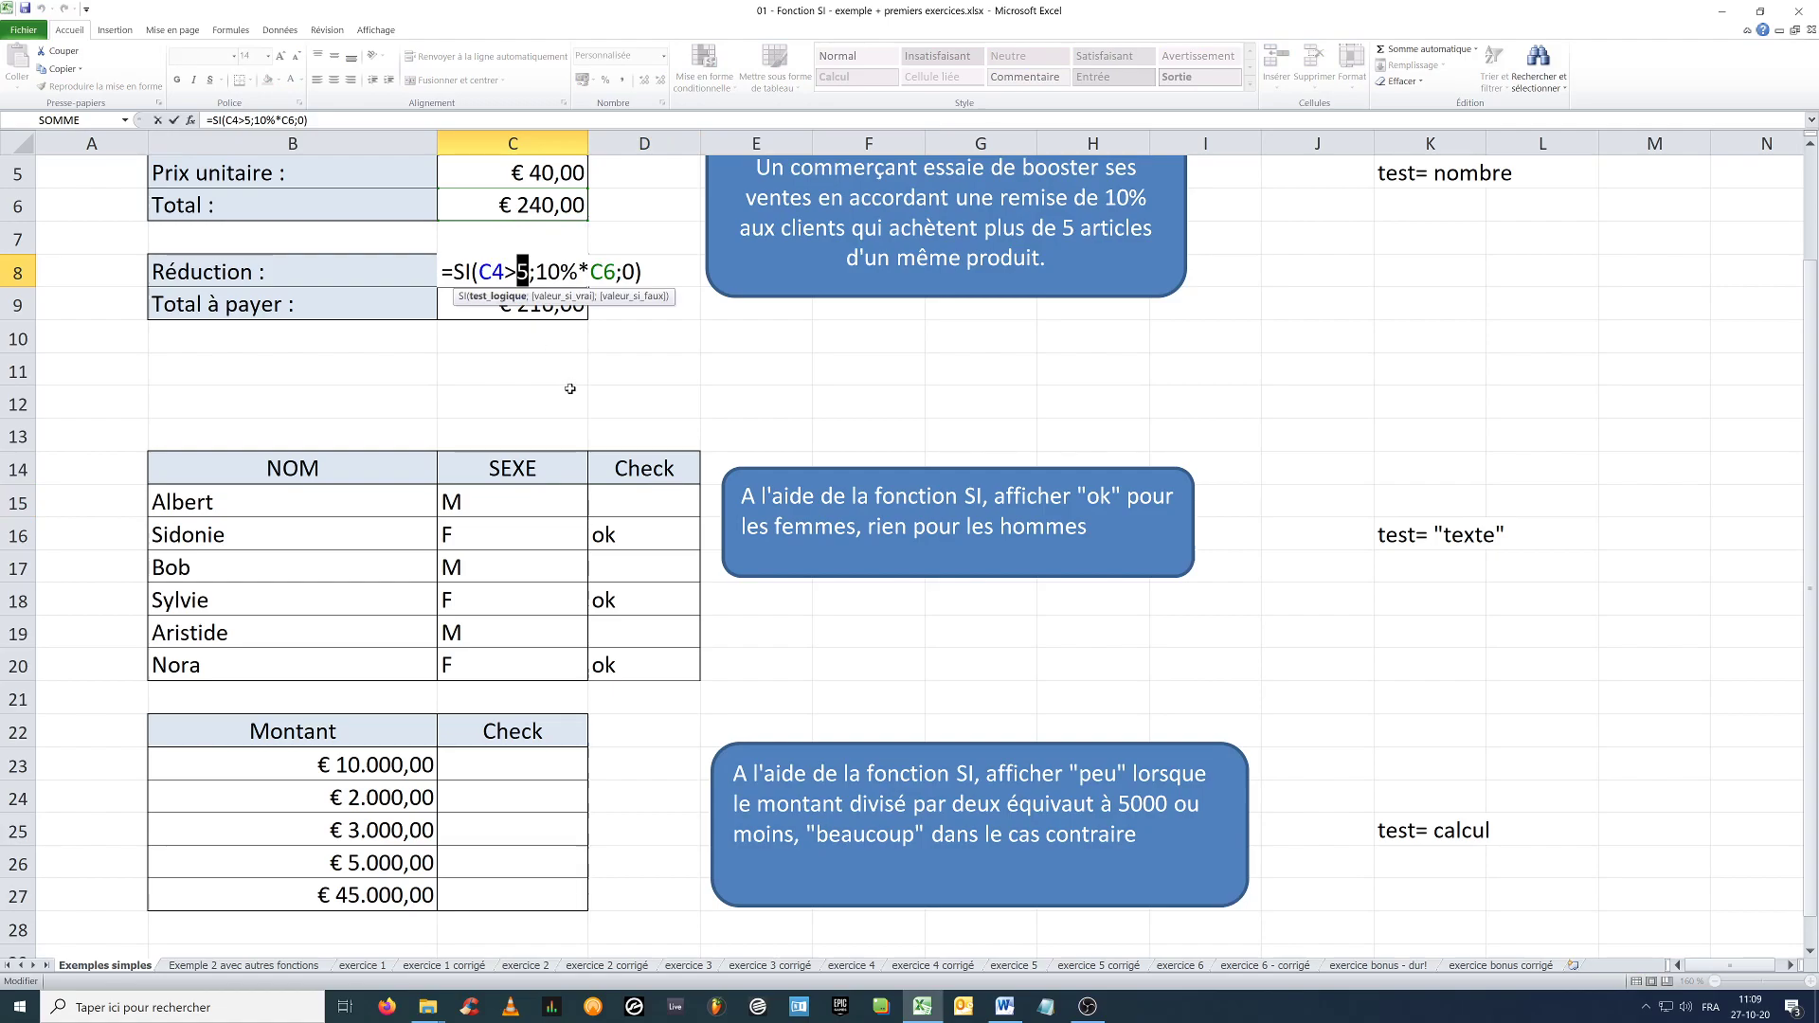
pyautogui.press('Escape')
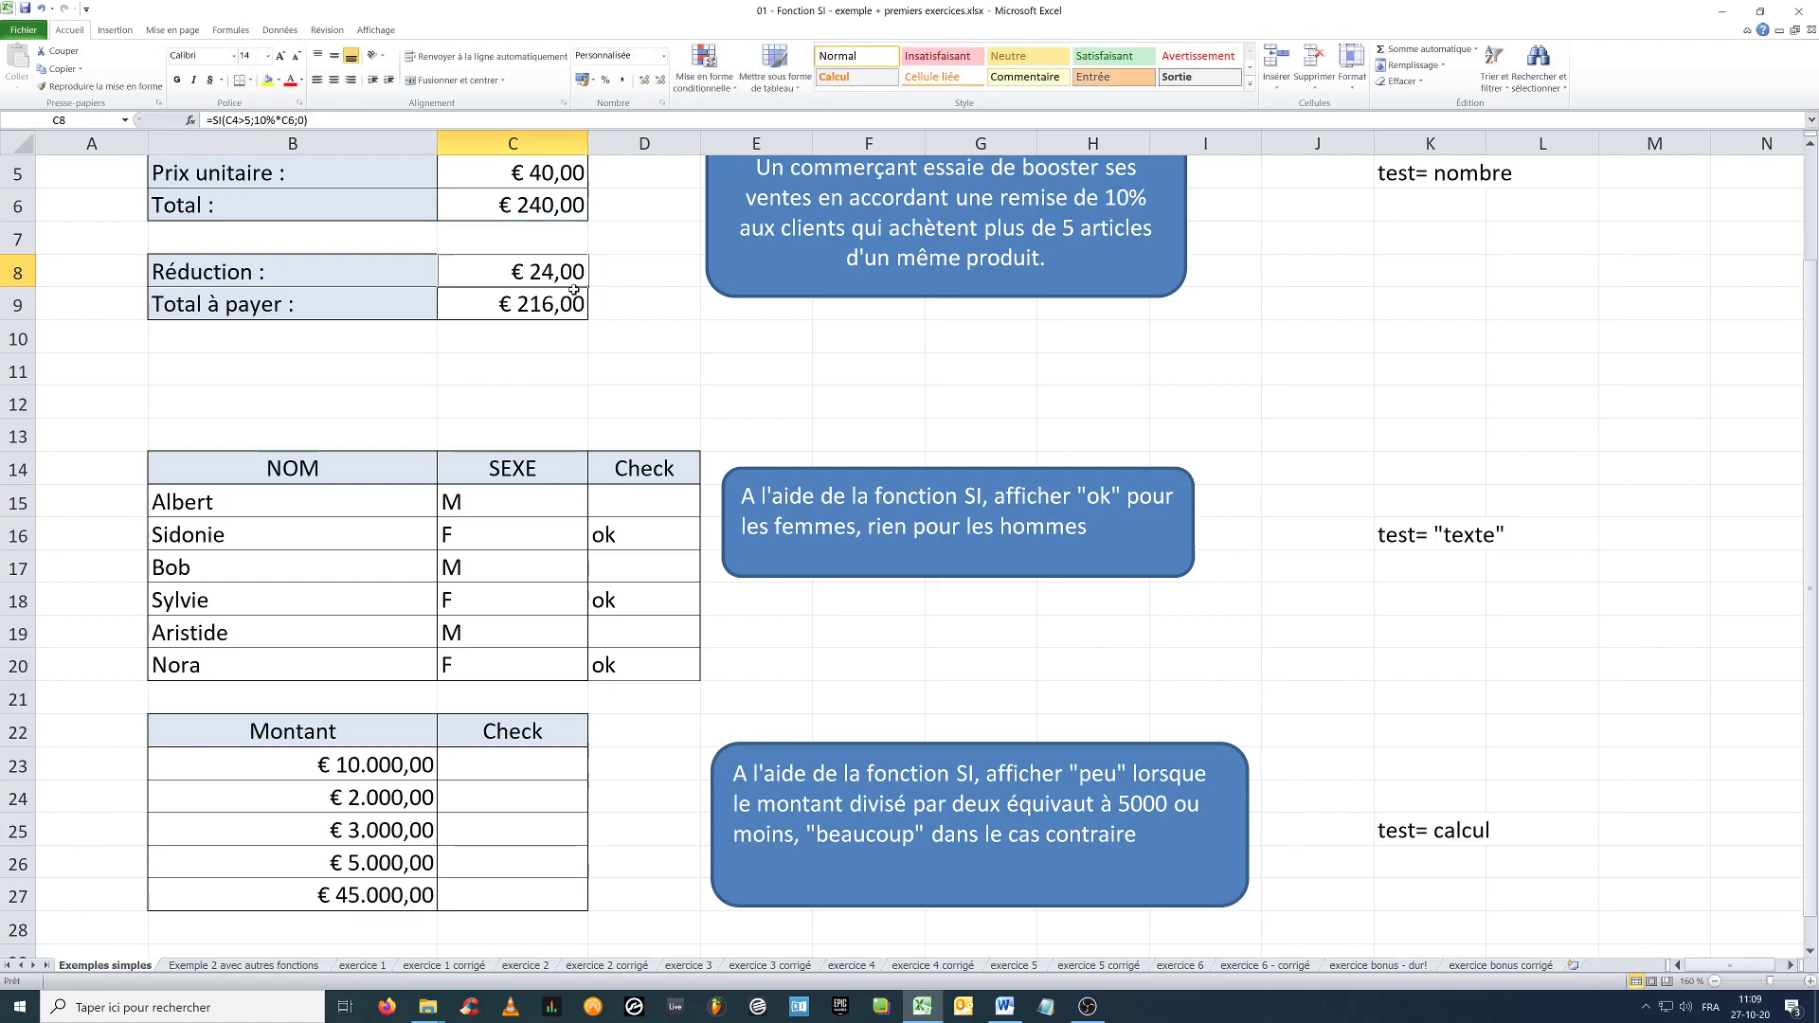
pyautogui.doubleClick(558, 270)
pyautogui.click(565, 297)
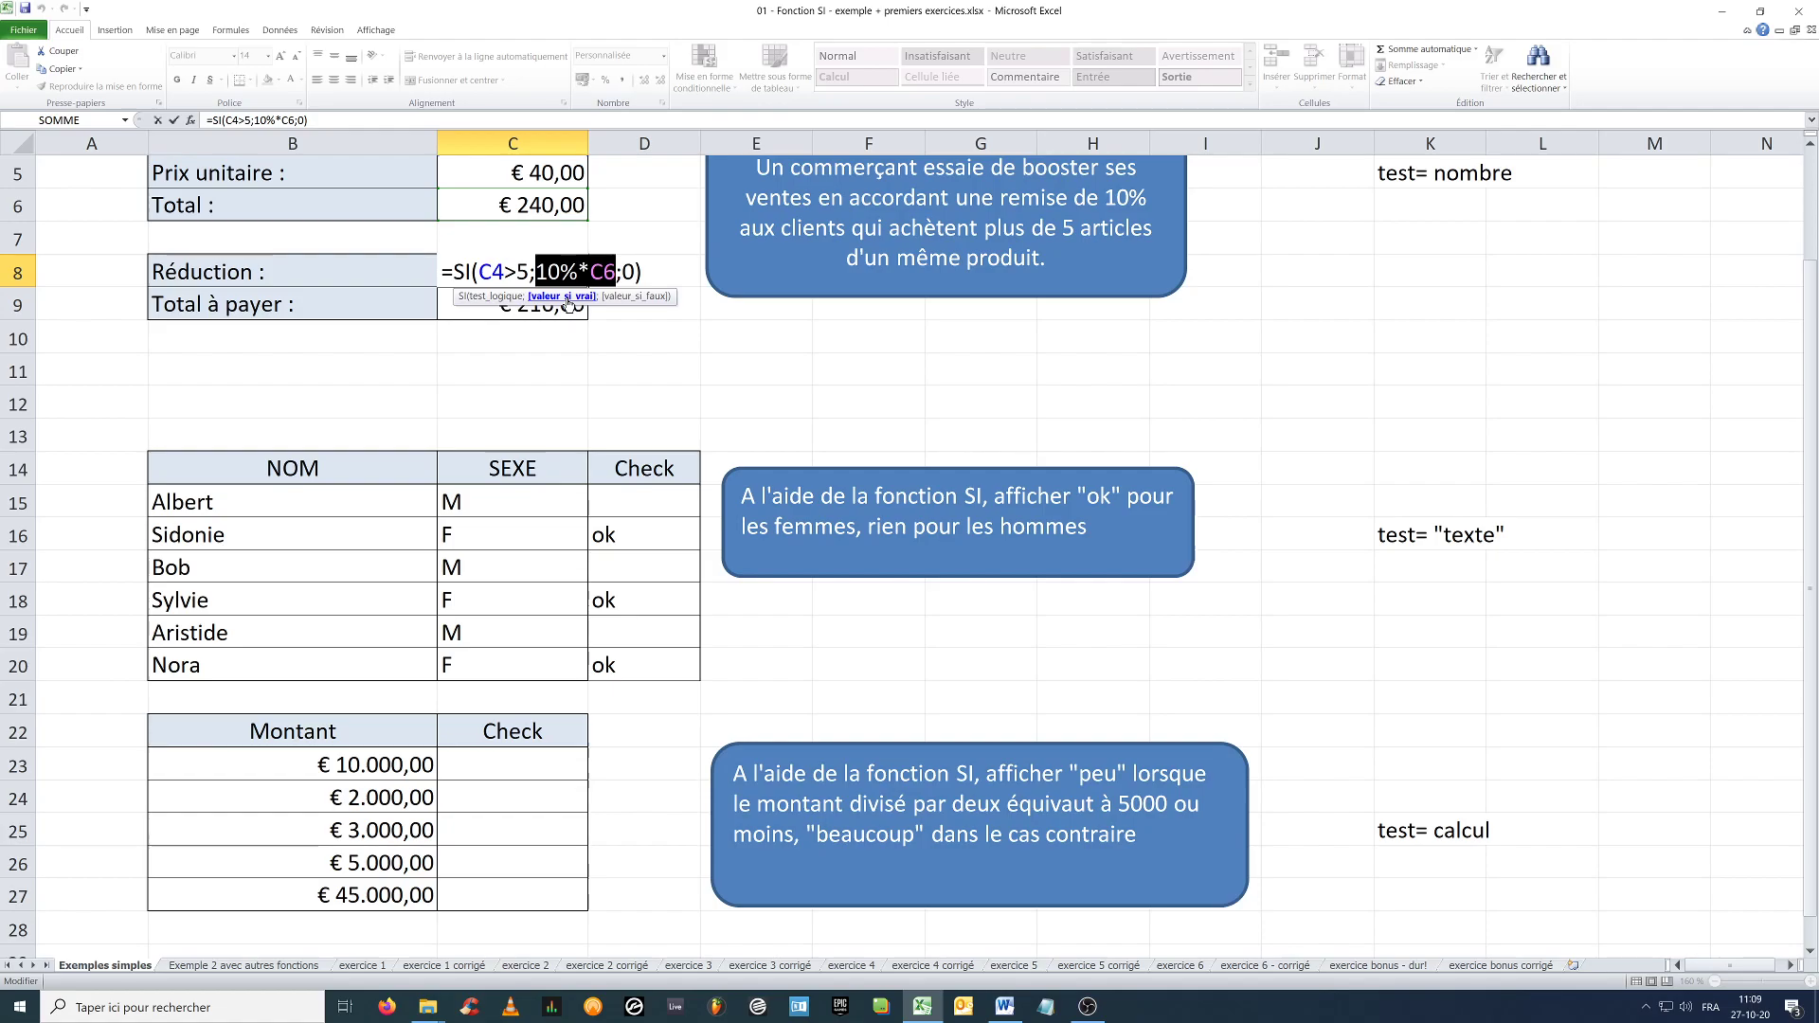
pyautogui.click(624, 305)
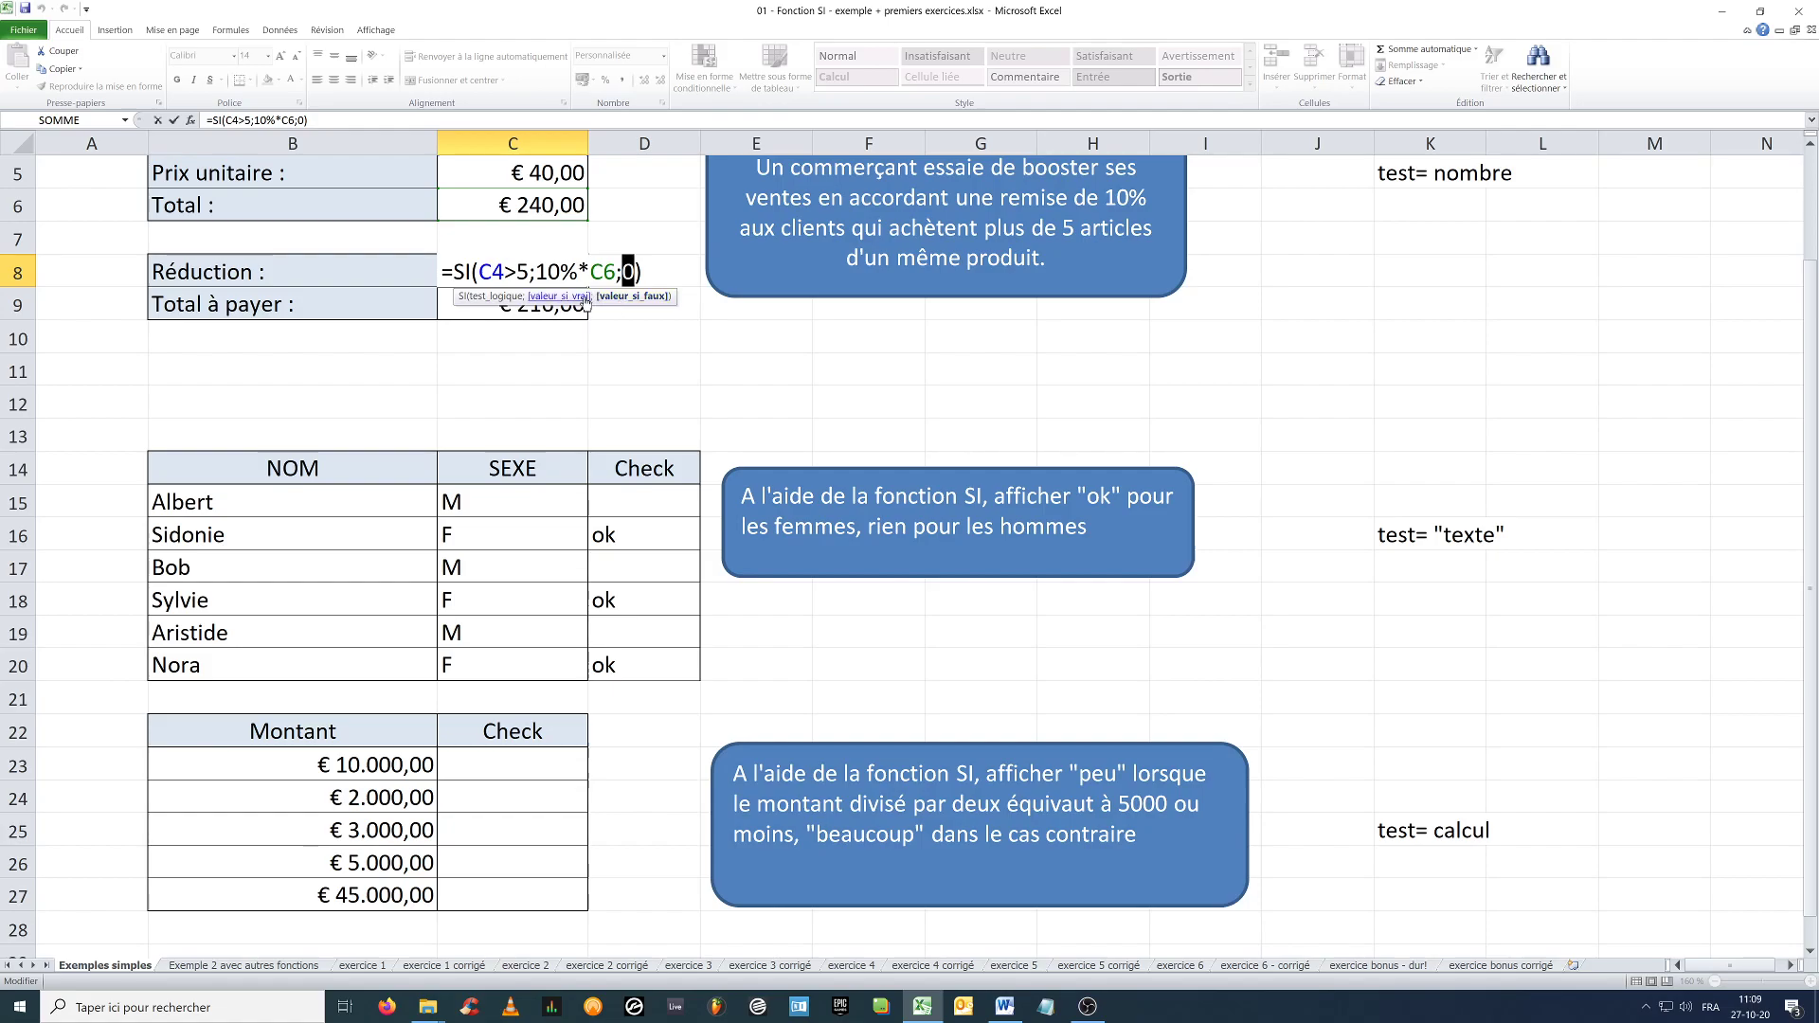
pyautogui.moveTo(529, 272); pyautogui.dragTo(478, 272)
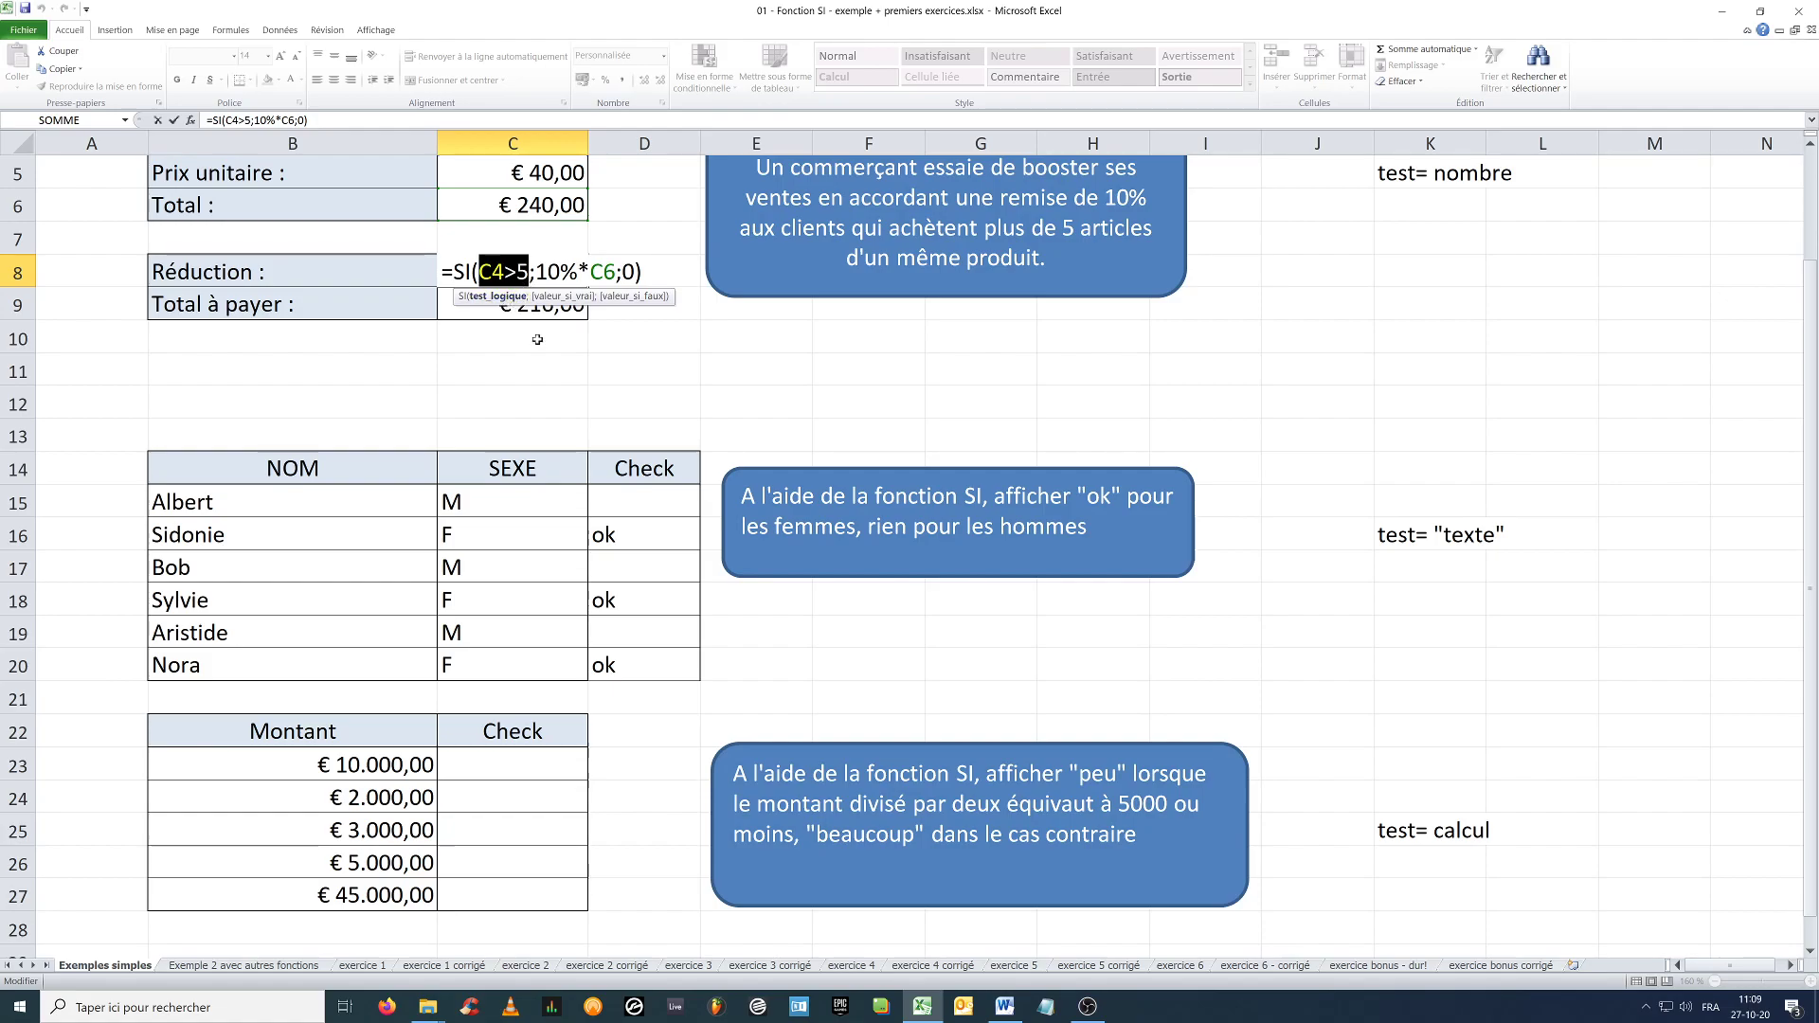
pyautogui.hotkey('ctrl', 'Return')
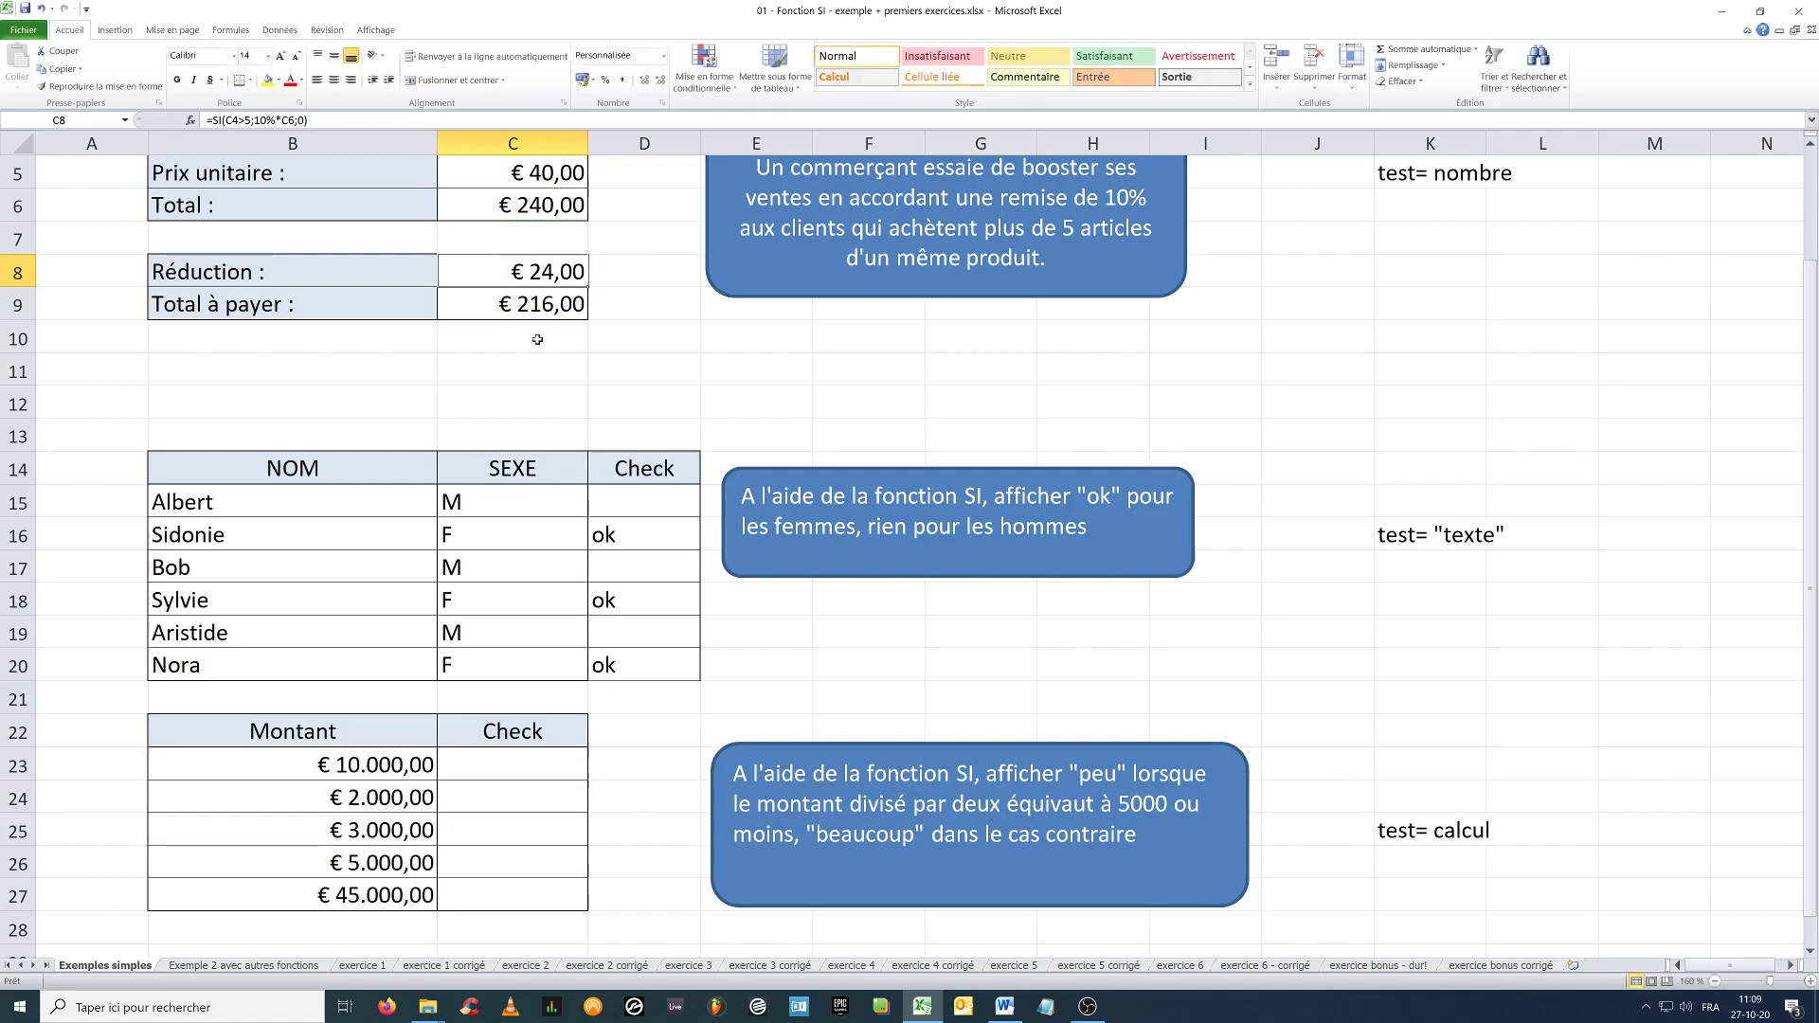
# Open the "exercise 1" worksheet with the amusement park entry prices.
pyautogui.scroll(-1, 513, 413)
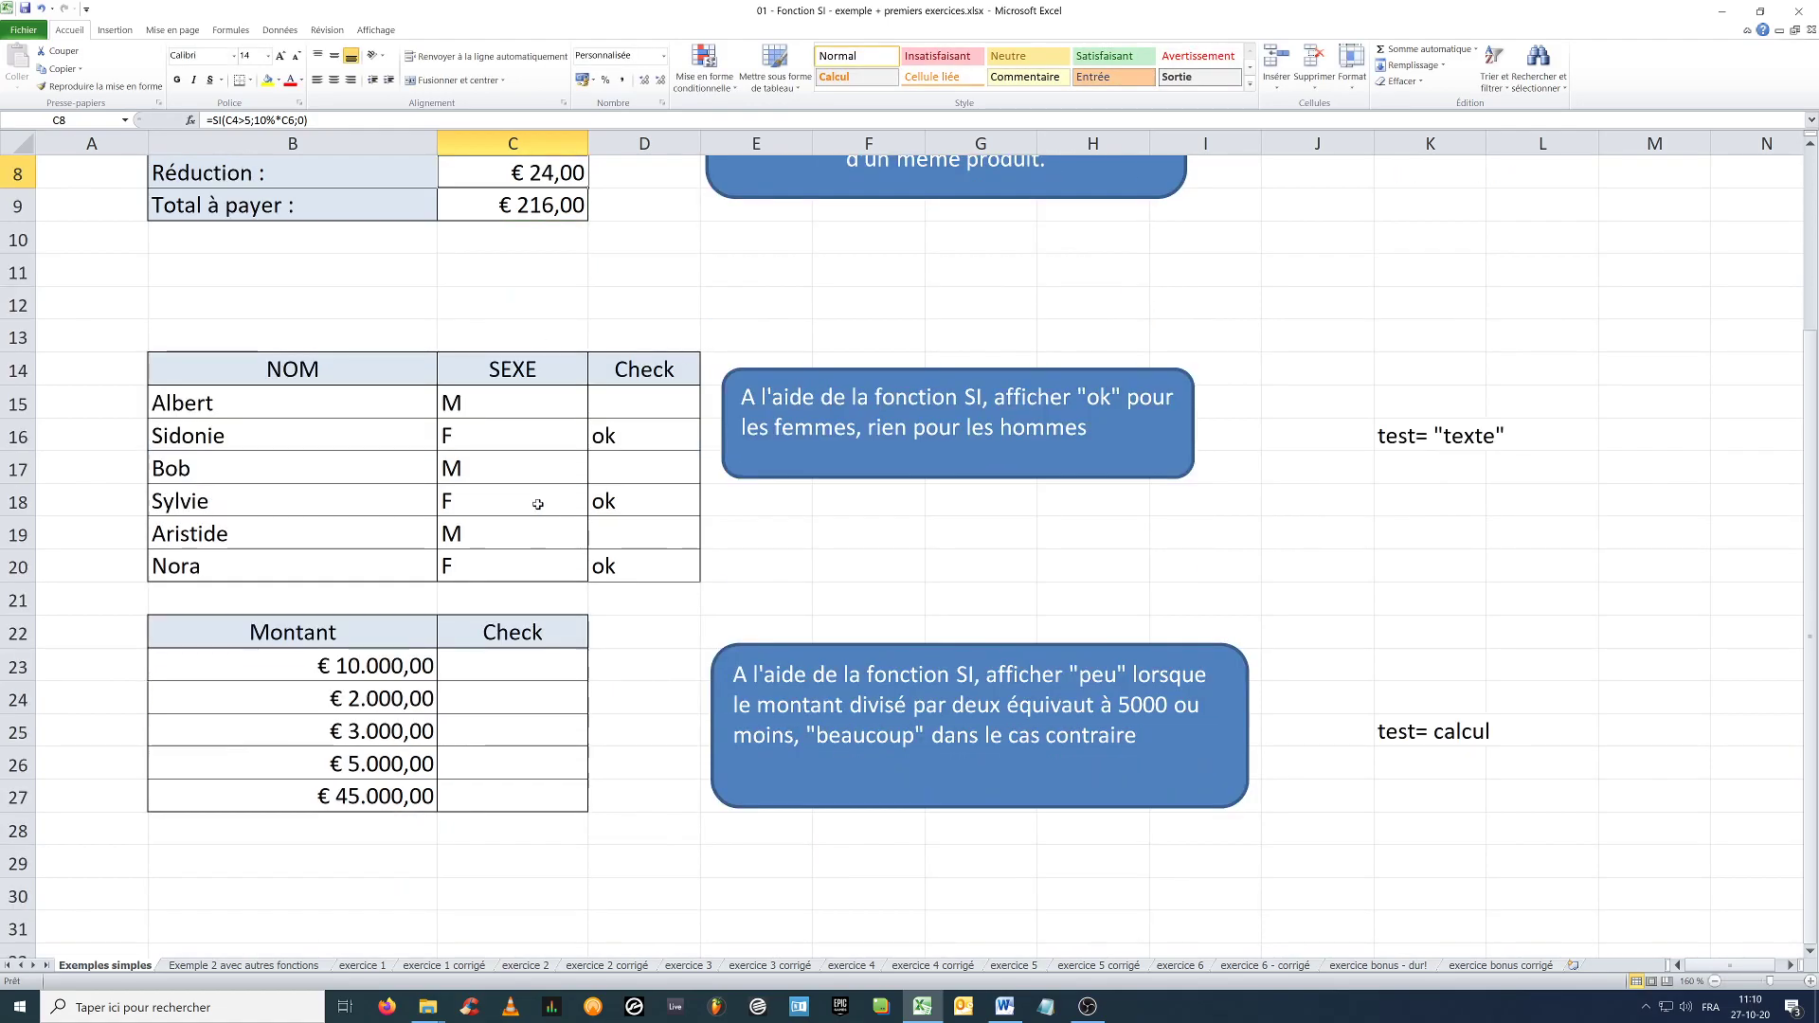
pyautogui.scroll(2, 512, 569)
pyautogui.scroll(-1, 515, 568)
pyautogui.scroll(-1, 518, 569)
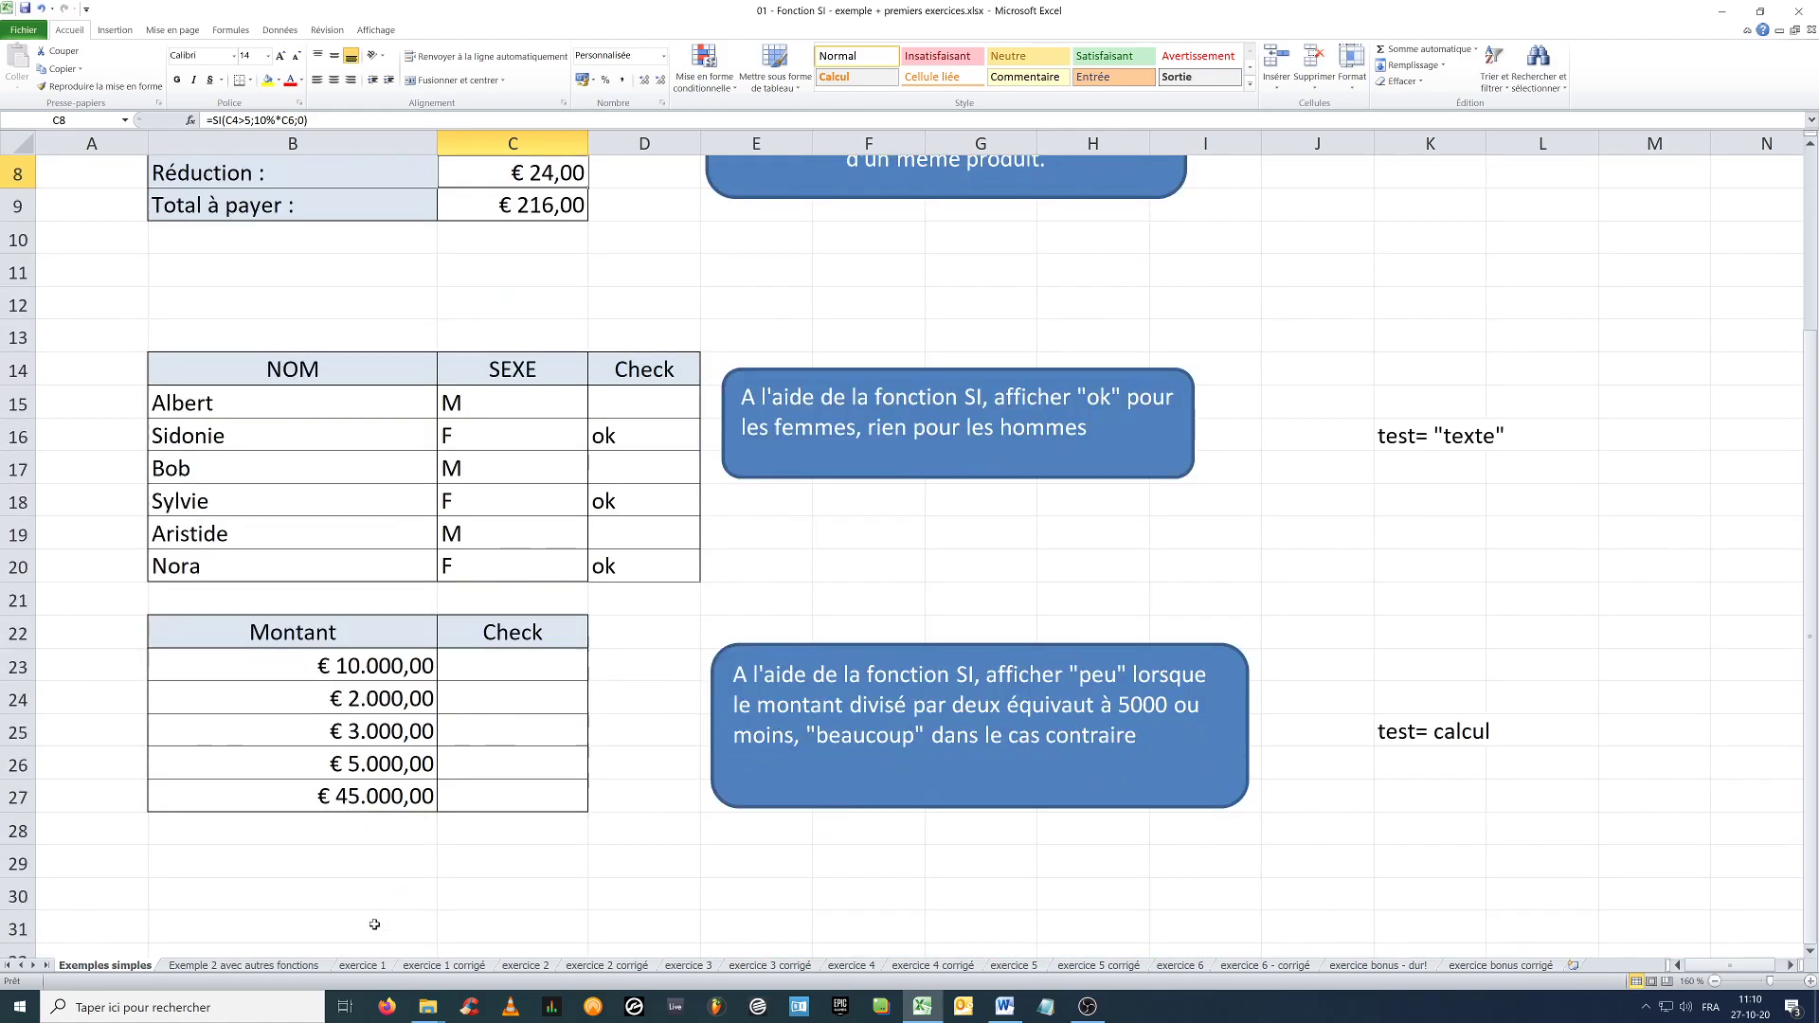
pyautogui.click(358, 967)
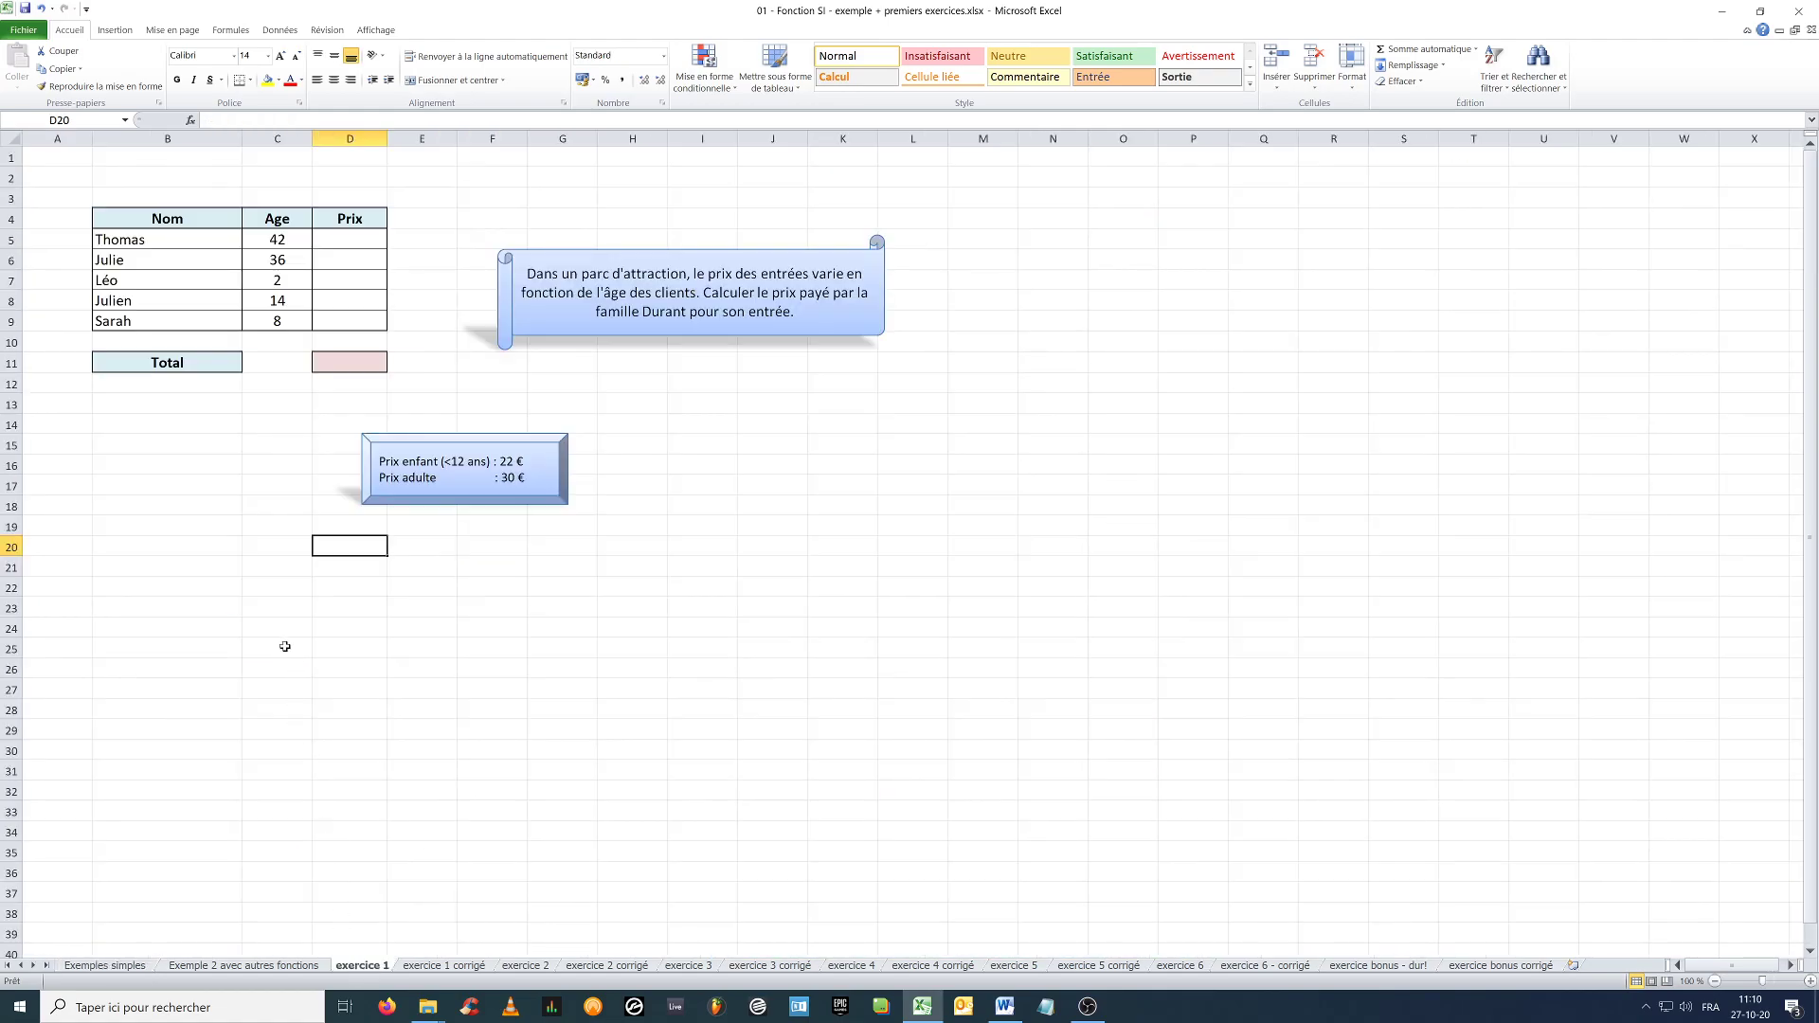
pyautogui.keyDown('ctrl'); pyautogui.scroll(3, 216, 464); pyautogui.keyUp('ctrl')
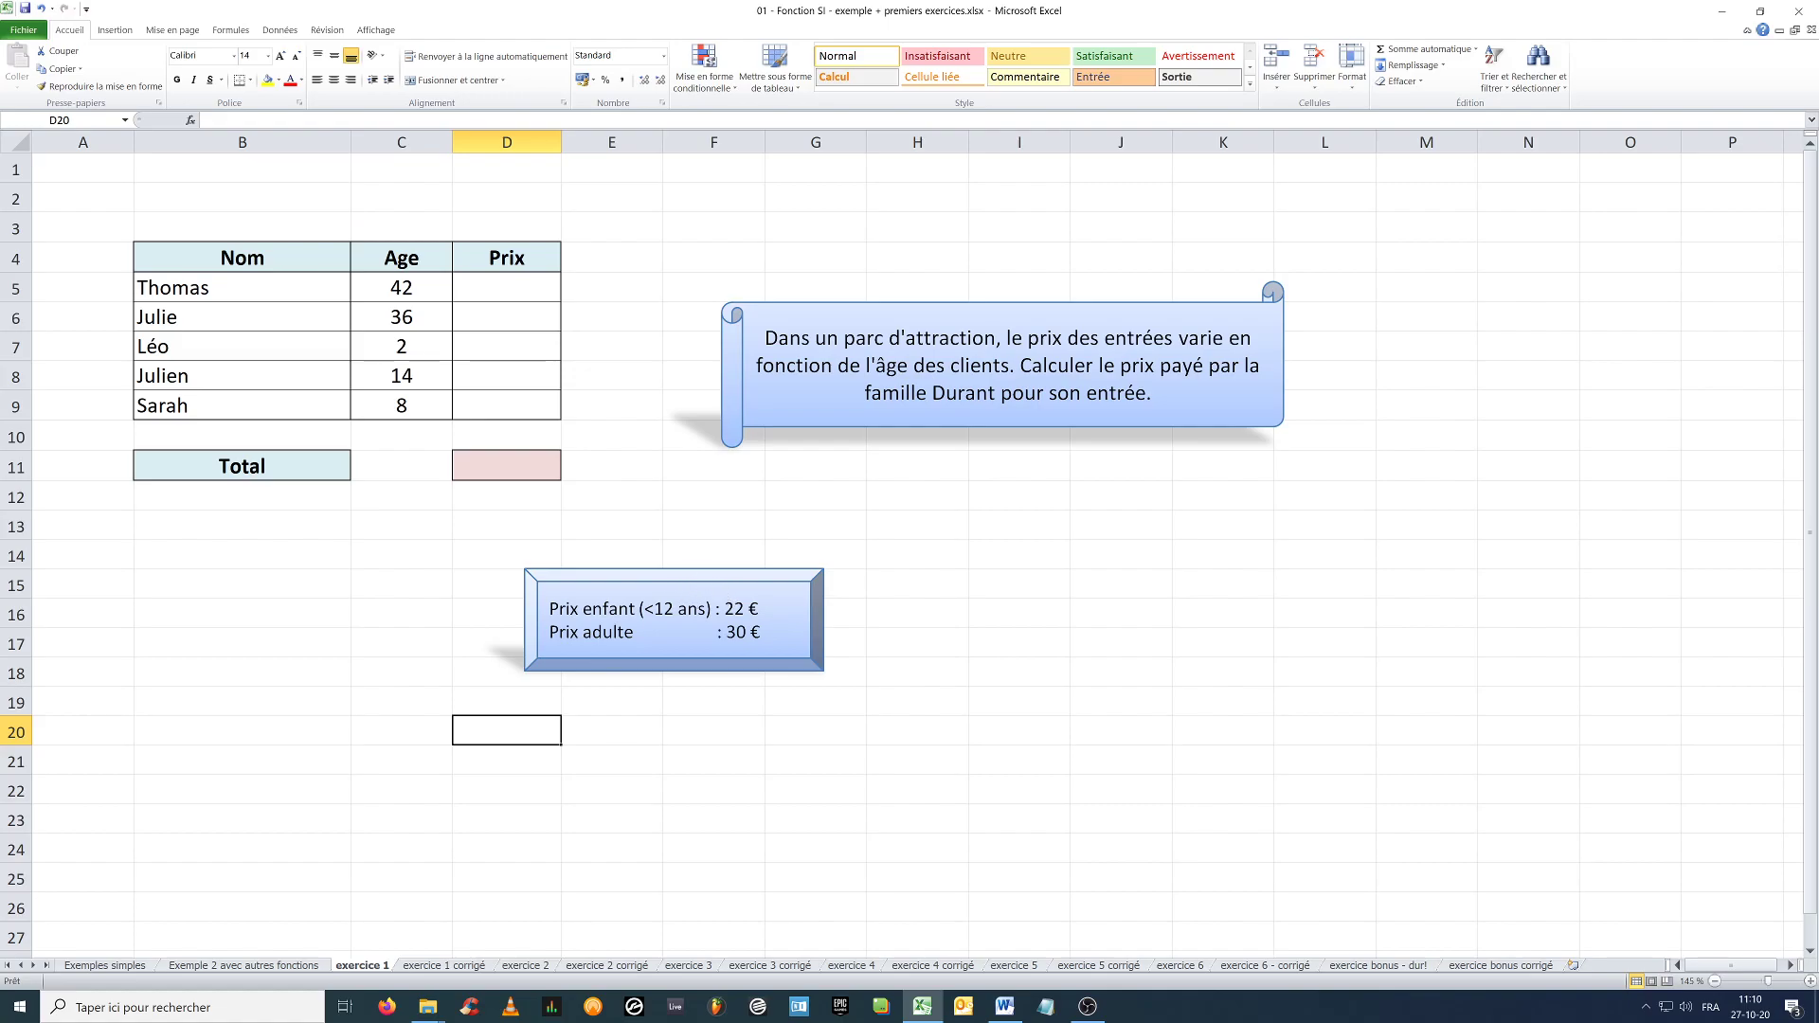
# Enter the entry prices as plain numbers in D5:D9: 30, 30, 22, 30 and 22.
pyautogui.click(522, 288)
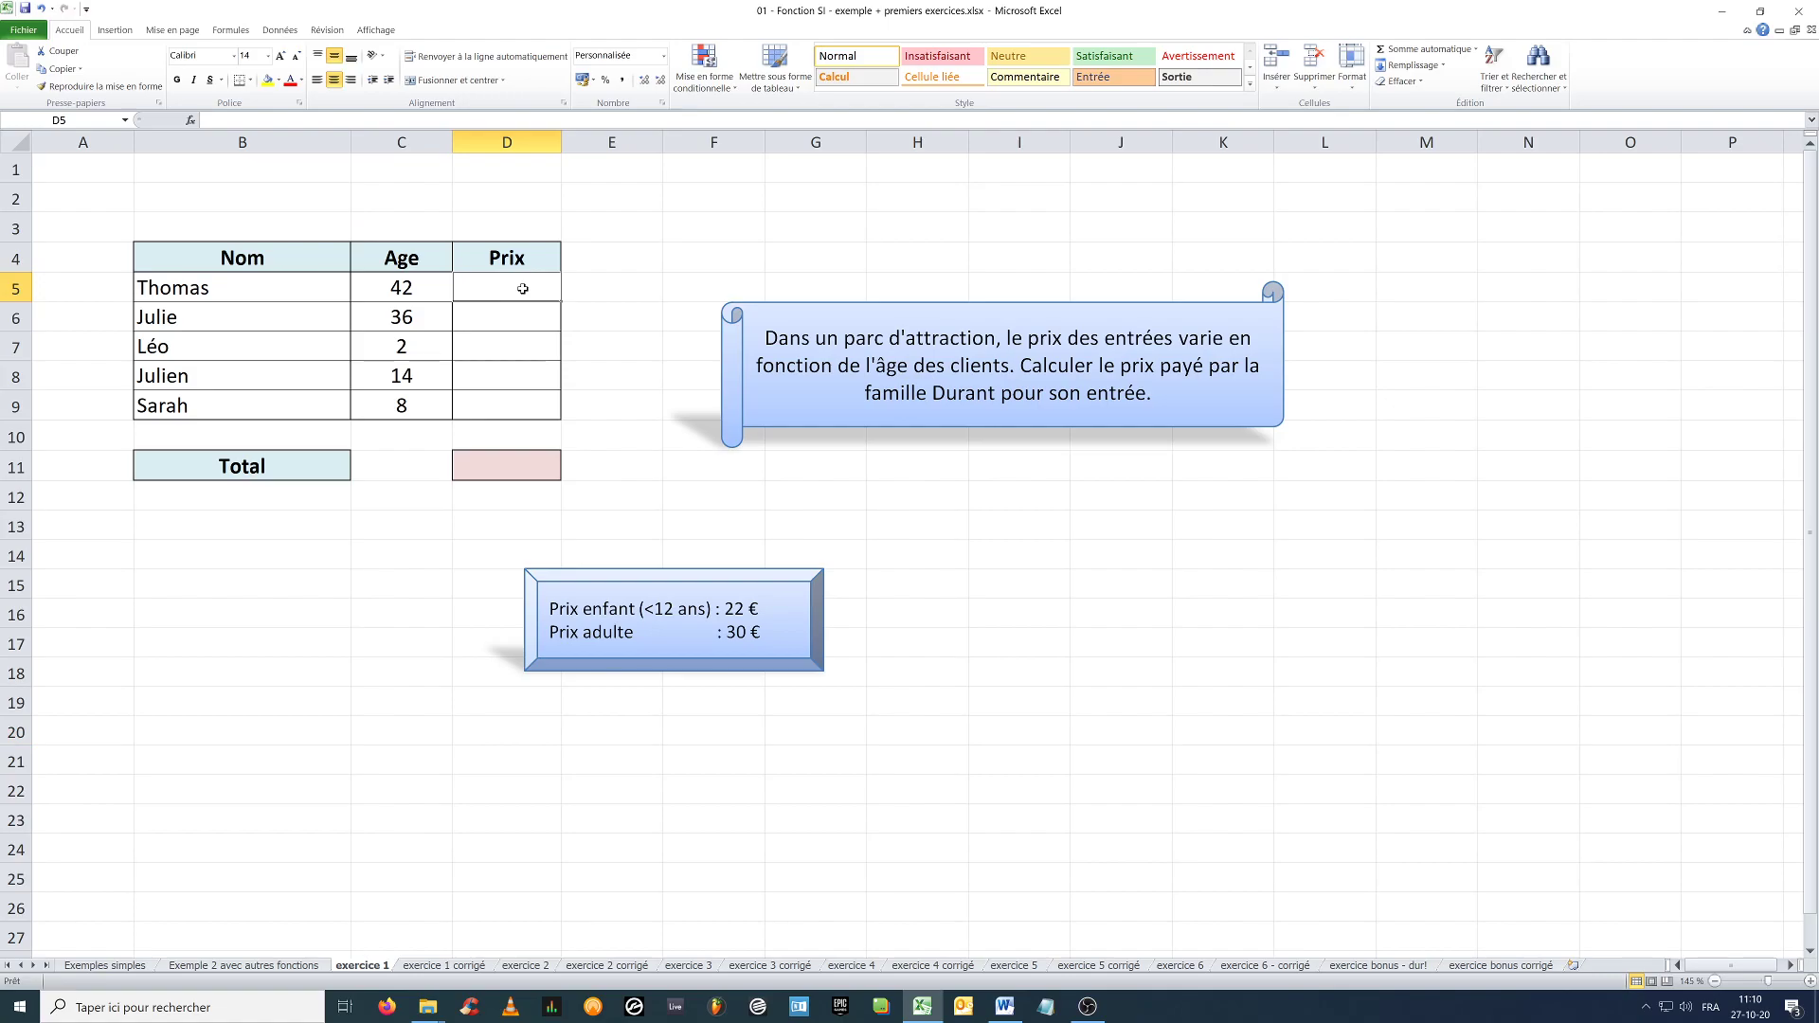
pyautogui.write('30')
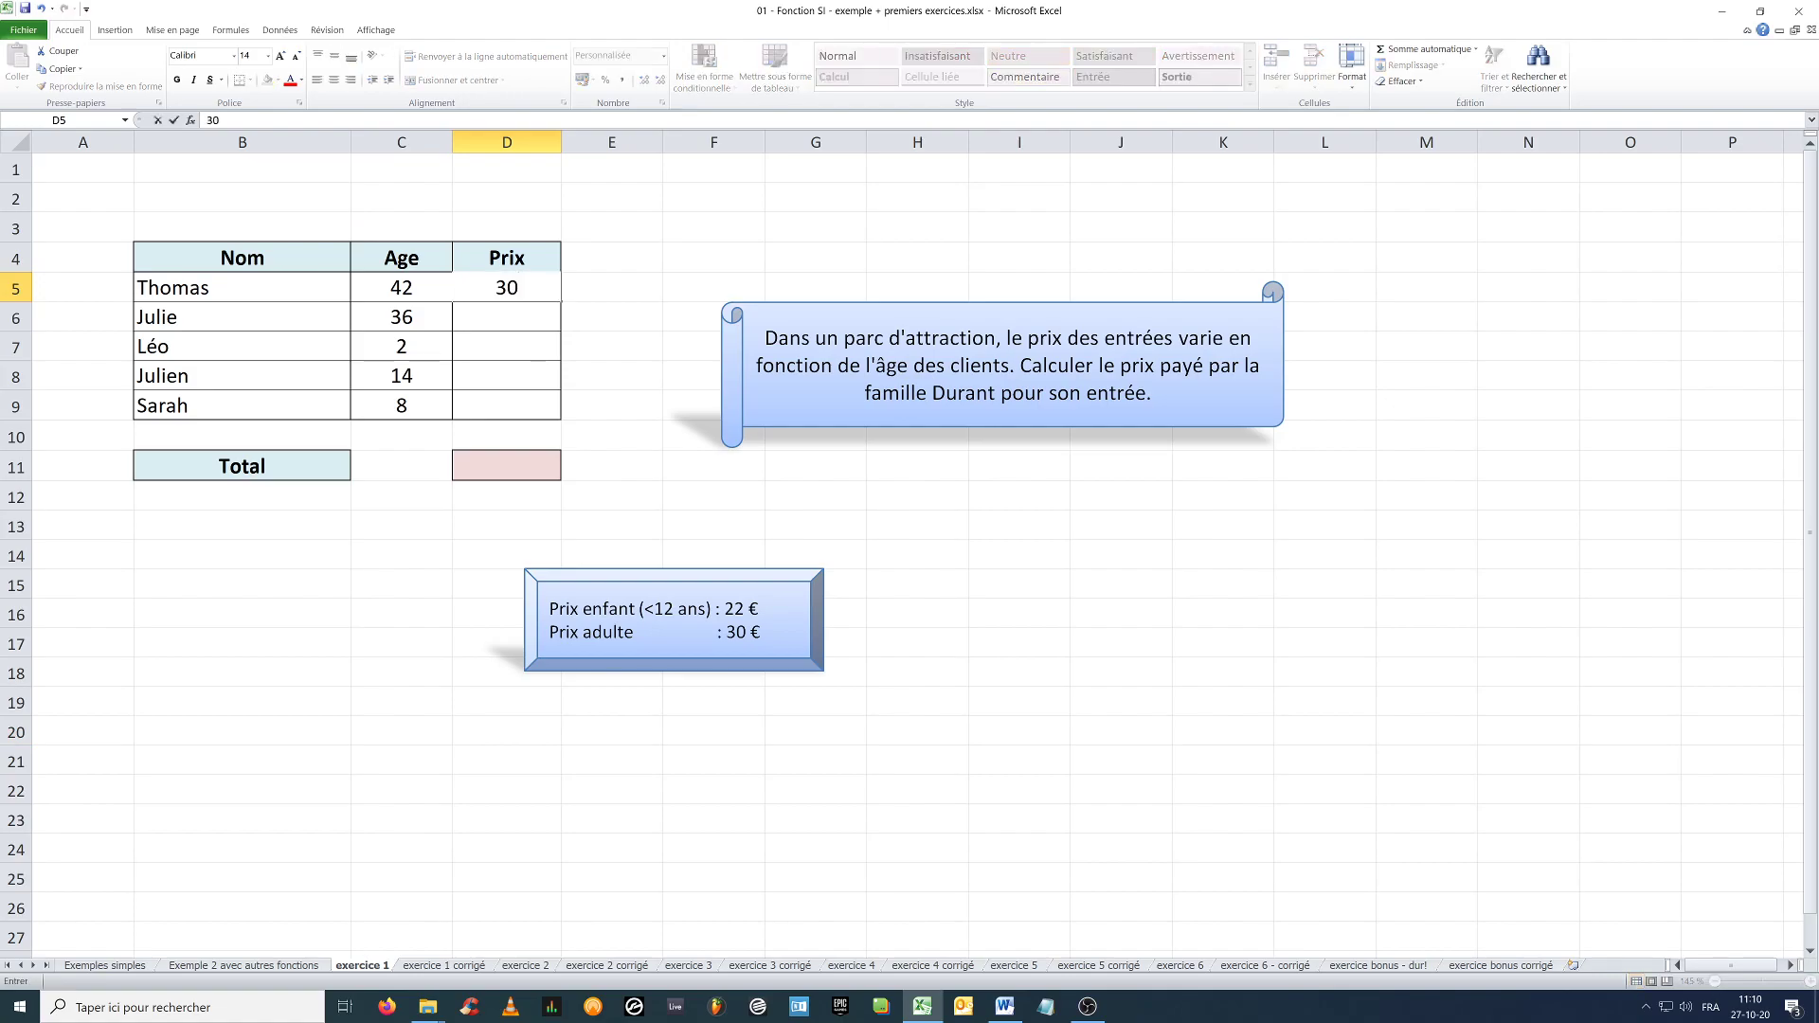
pyautogui.press('Return')
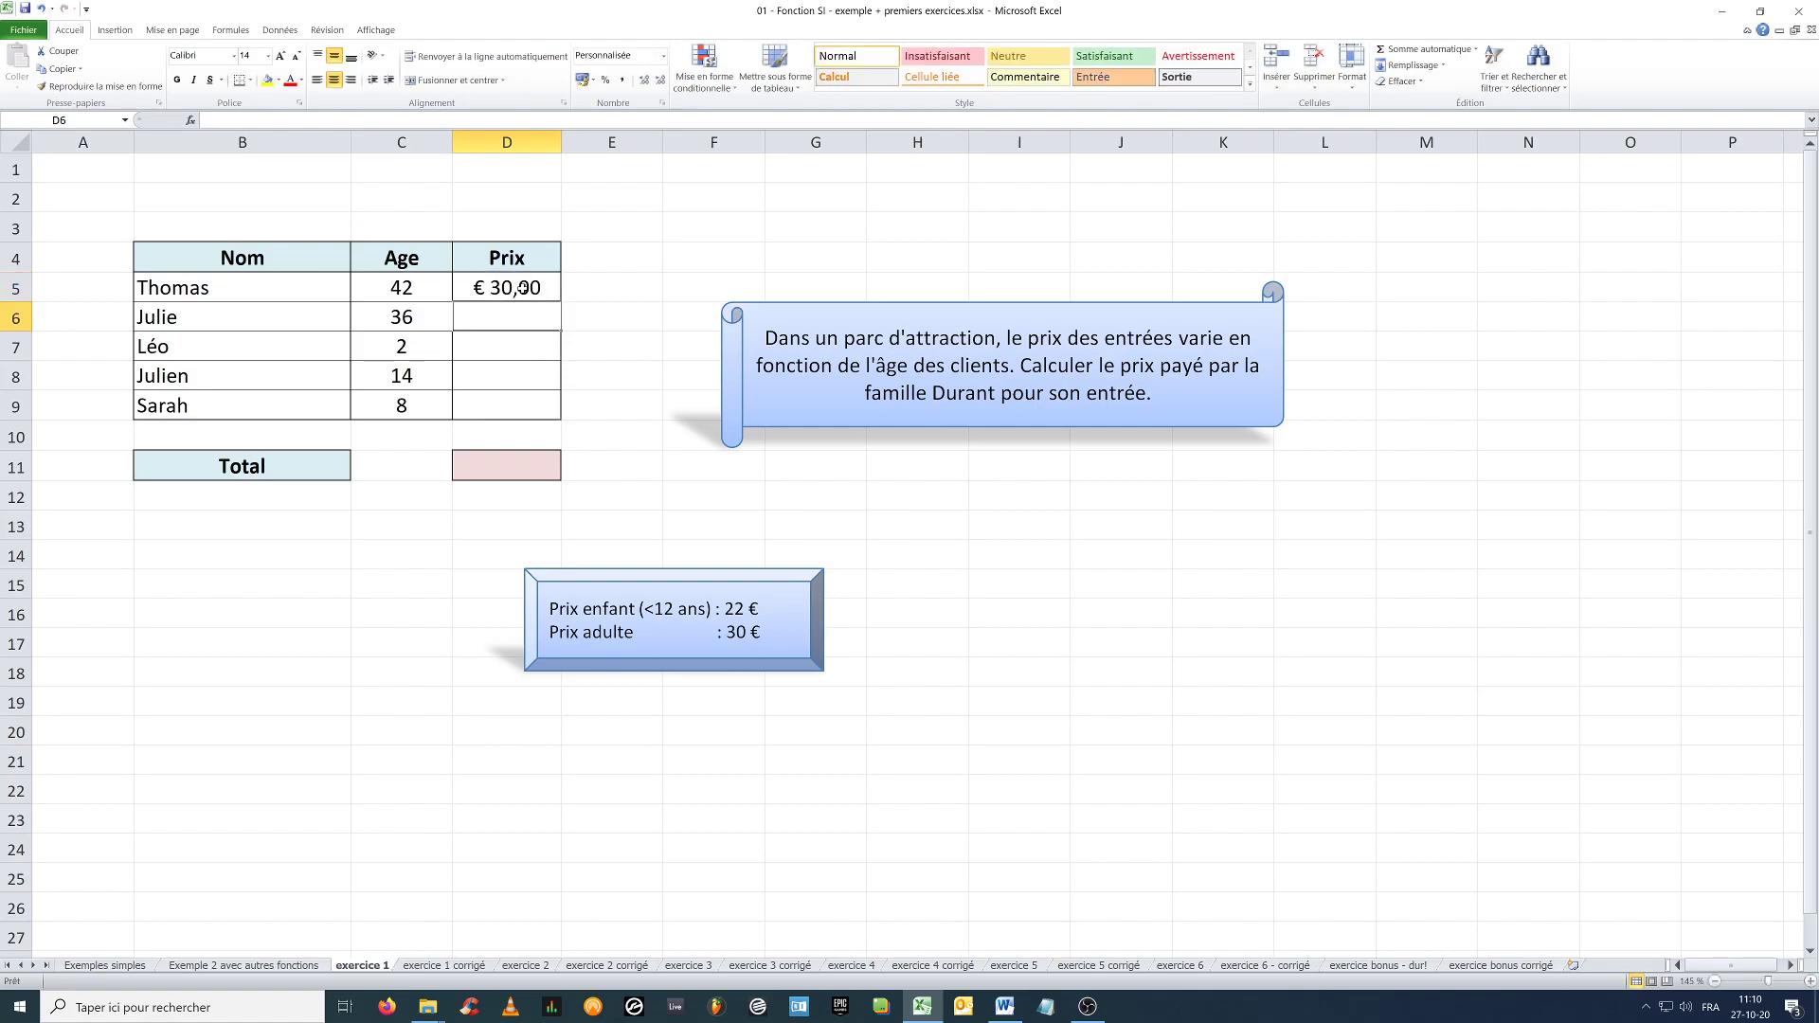
pyautogui.write('3')
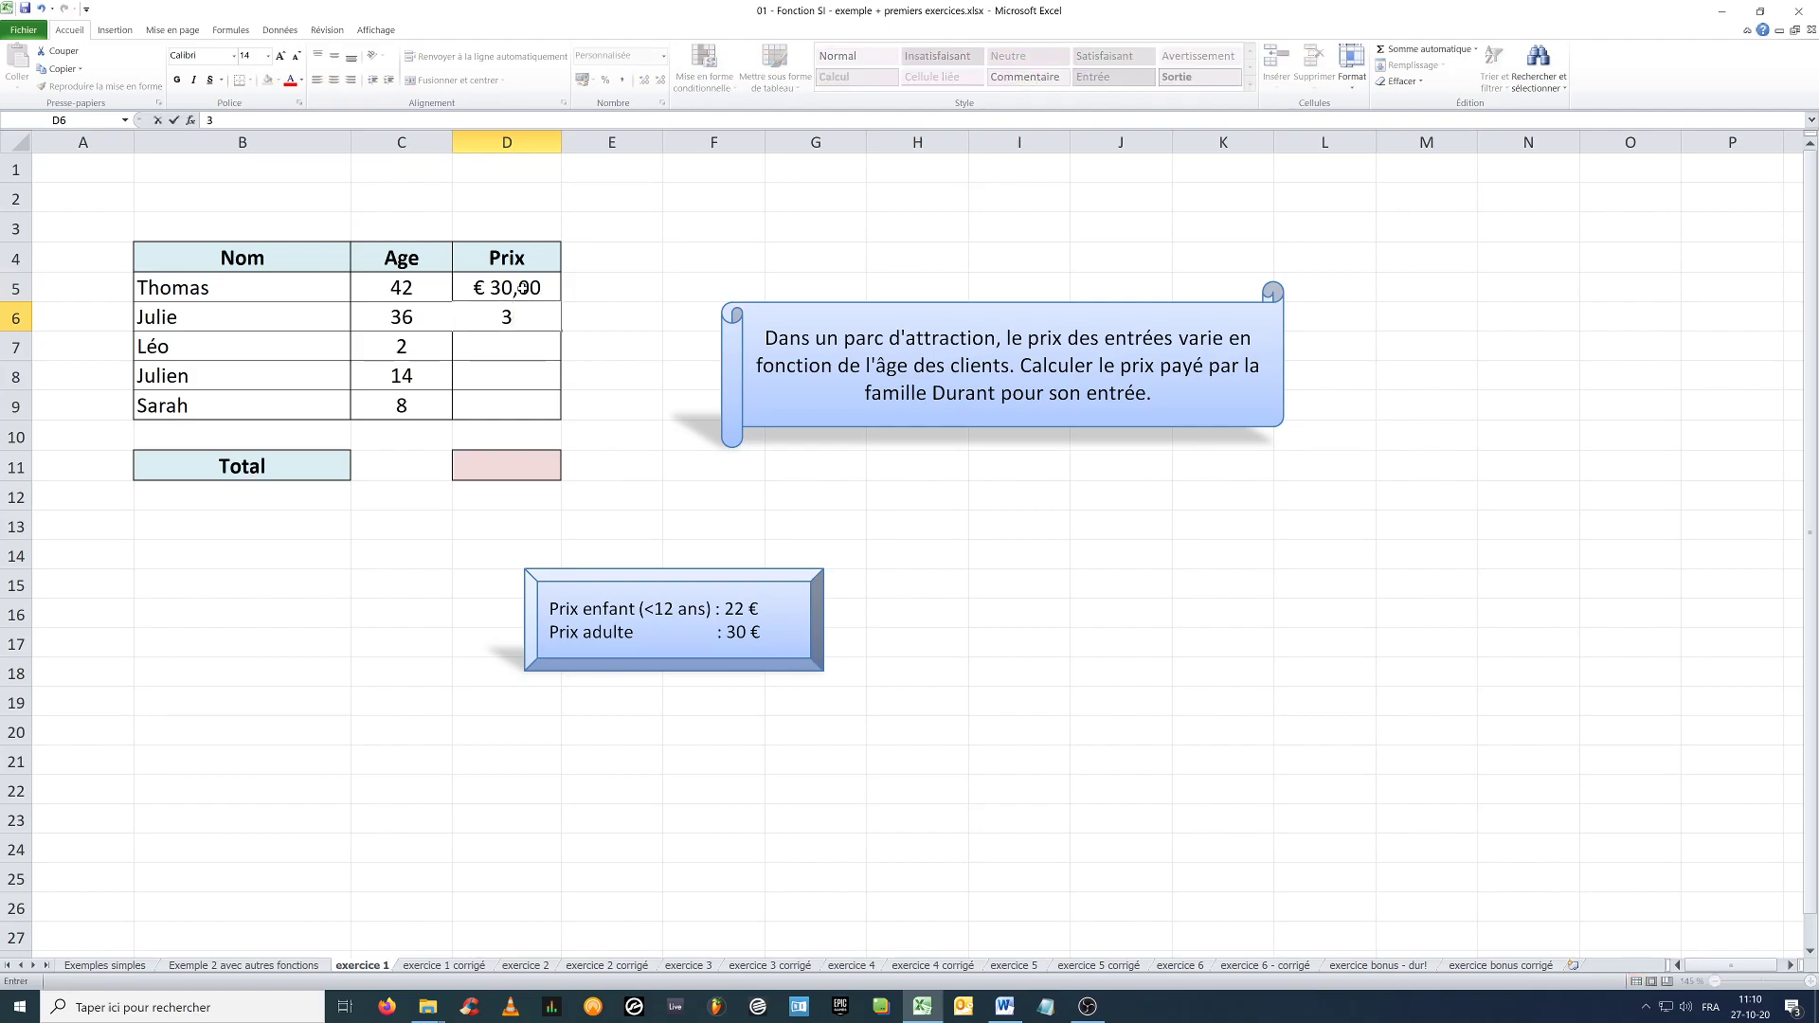
pyautogui.write('0')
pyautogui.press('Return')
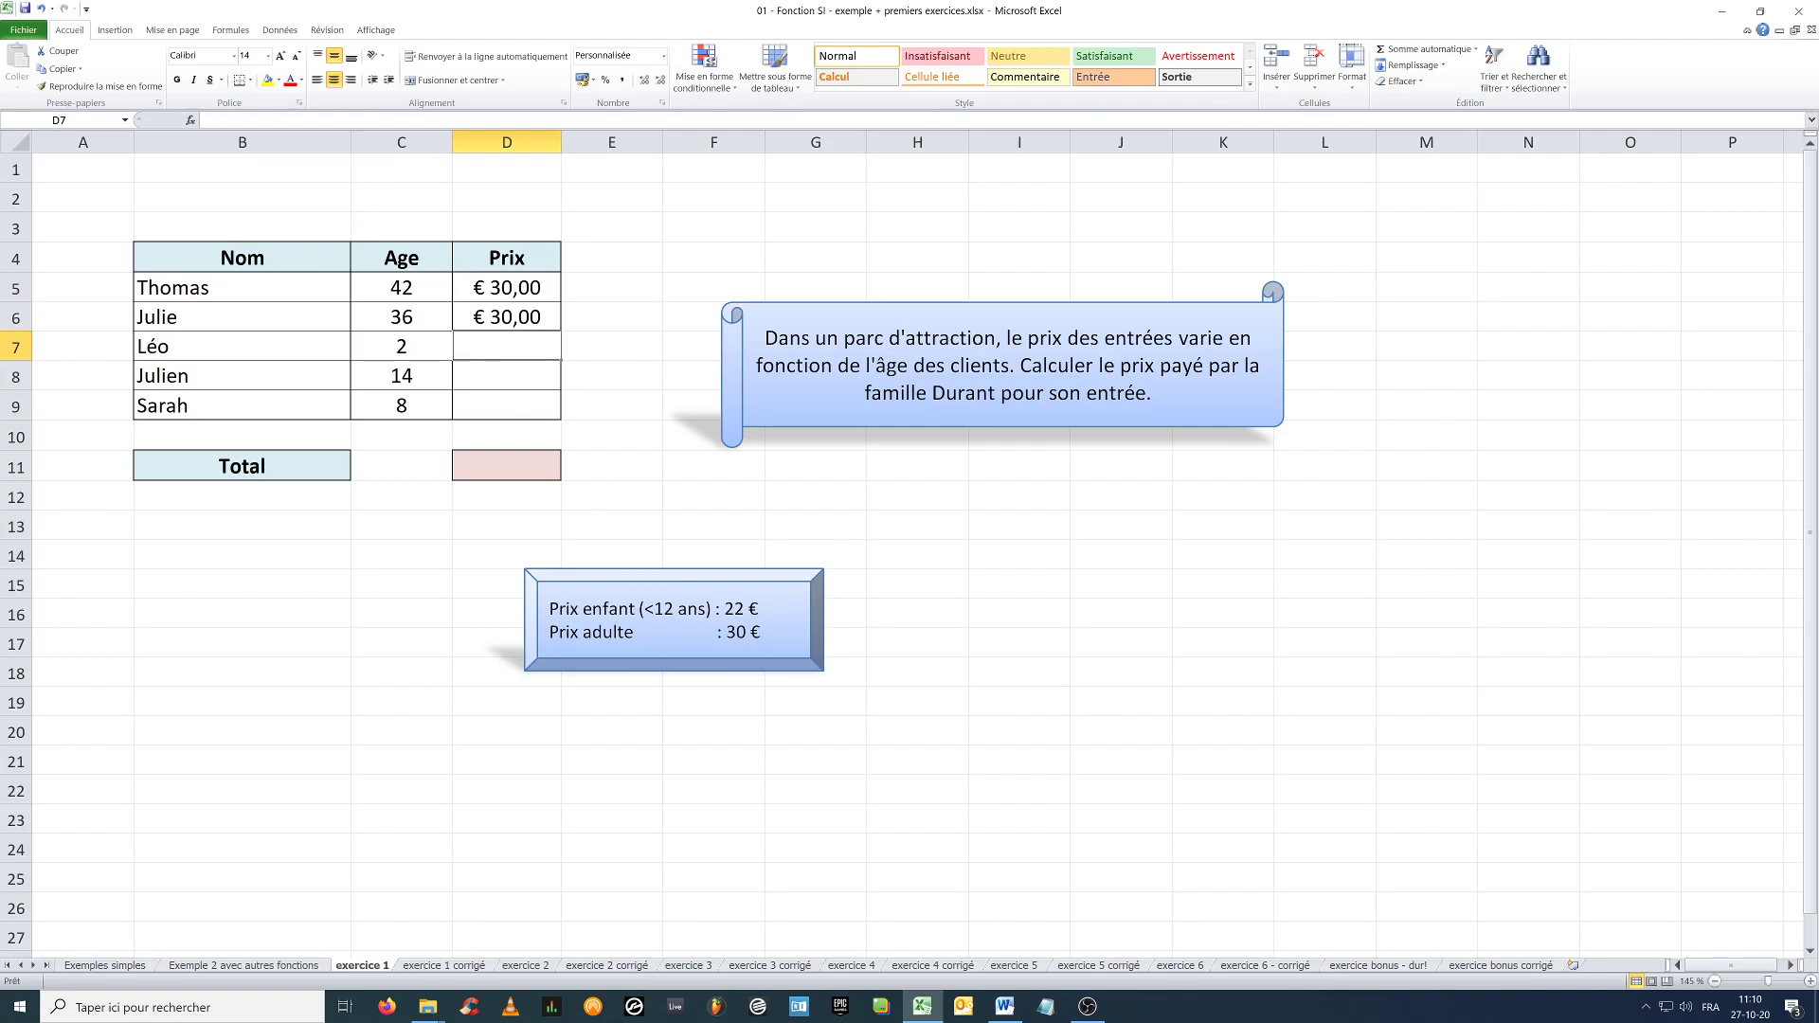
pyautogui.write('22')
pyautogui.press('Return')
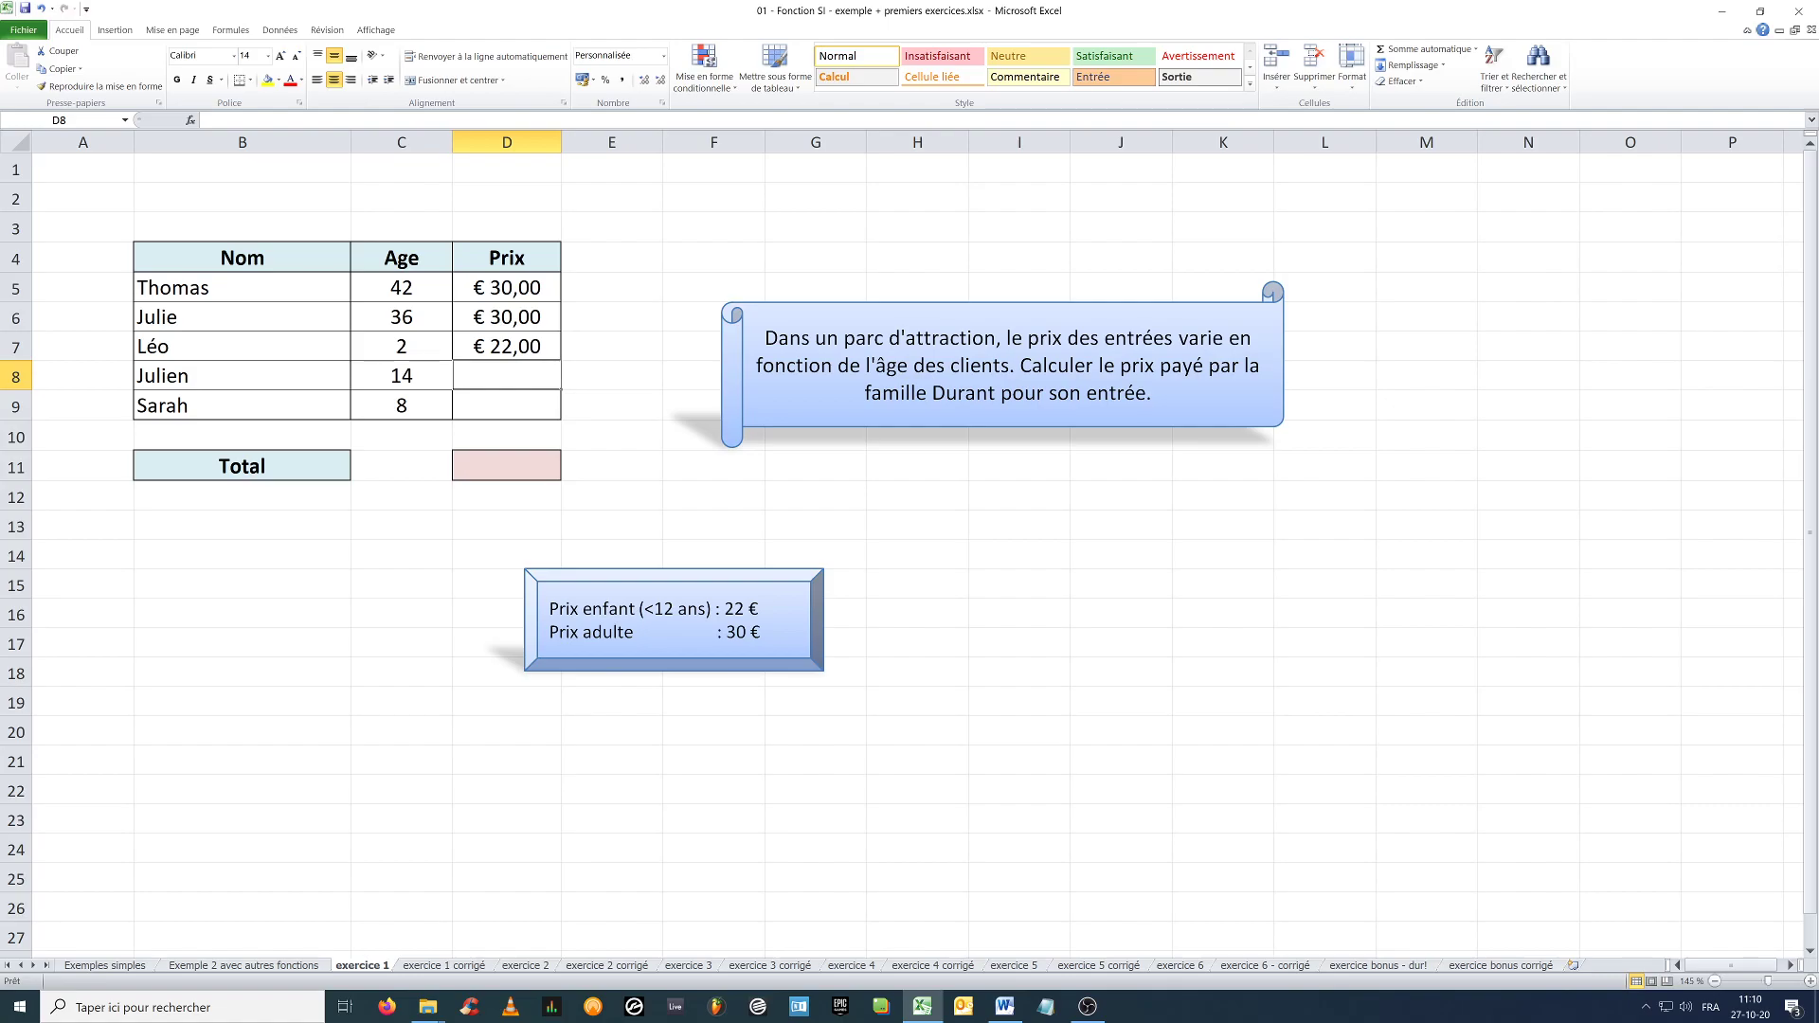
pyautogui.write('30')
pyautogui.press('Return')
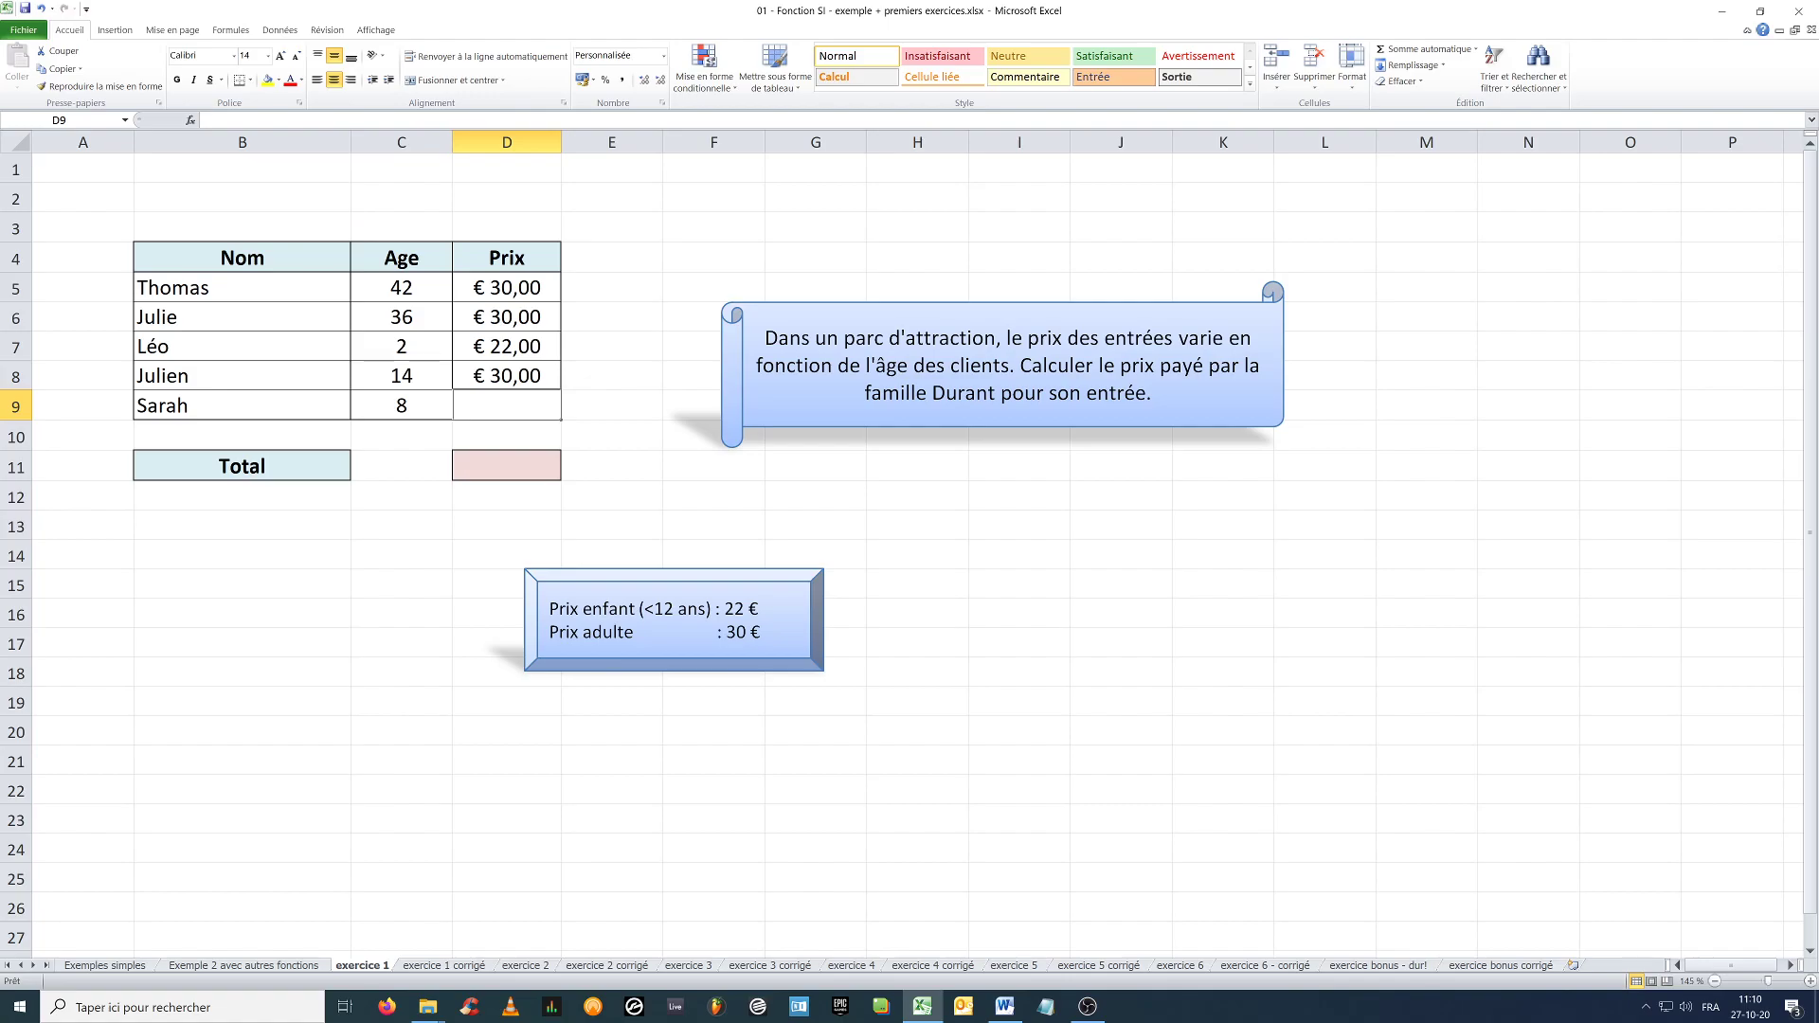
pyautogui.write('22')
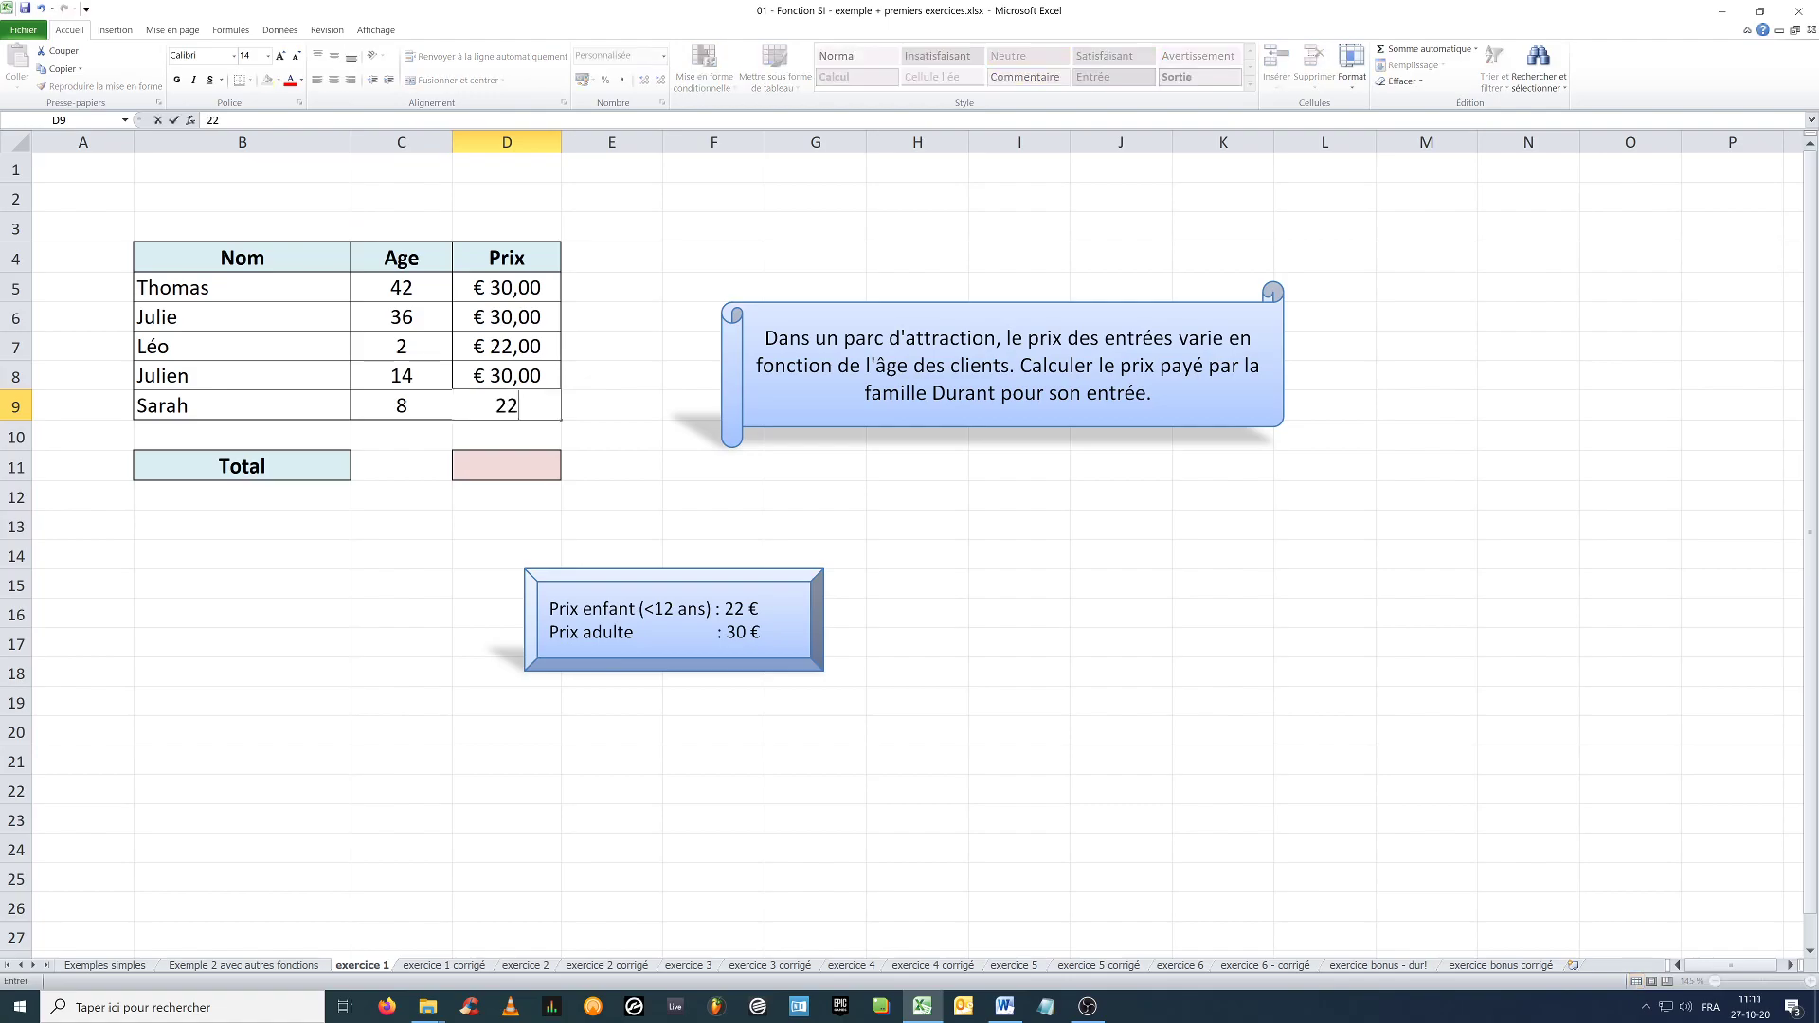
pyautogui.press('Return')
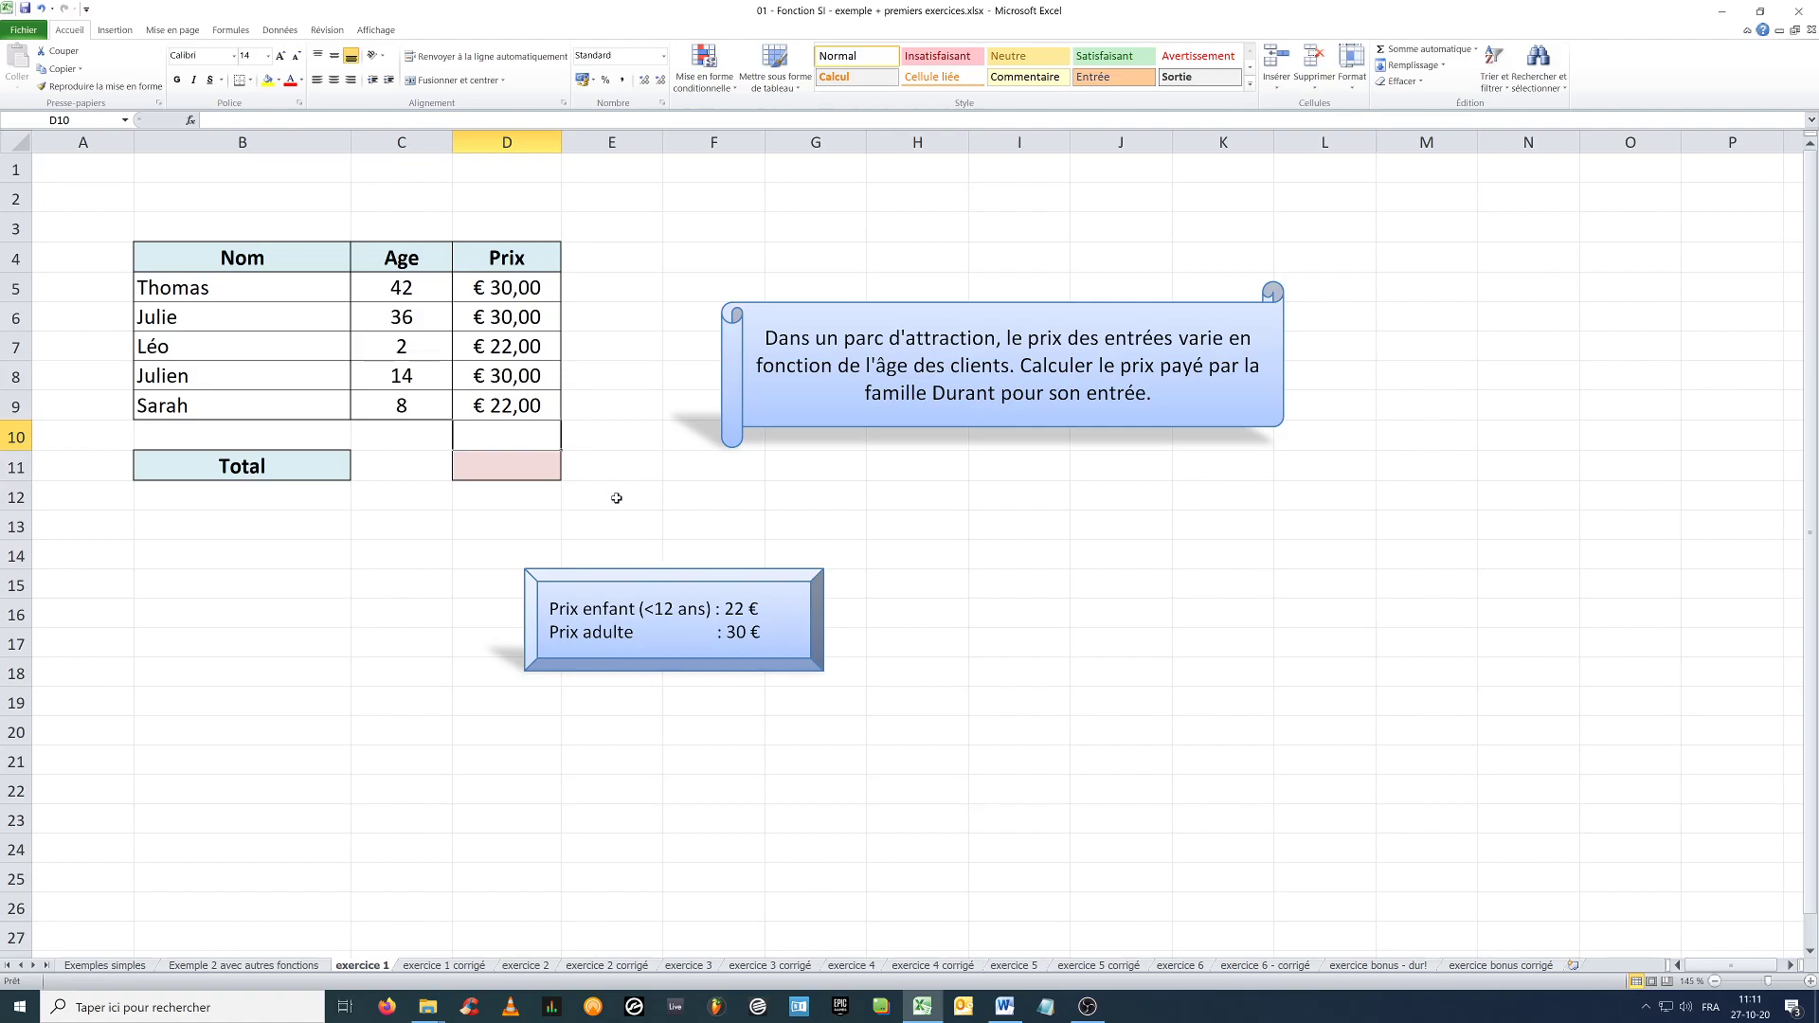
# Clear the manually entered prices from D5:D9.
pyautogui.click(510, 291)
pyautogui.moveTo(509, 290); pyautogui.dragTo(512, 407)
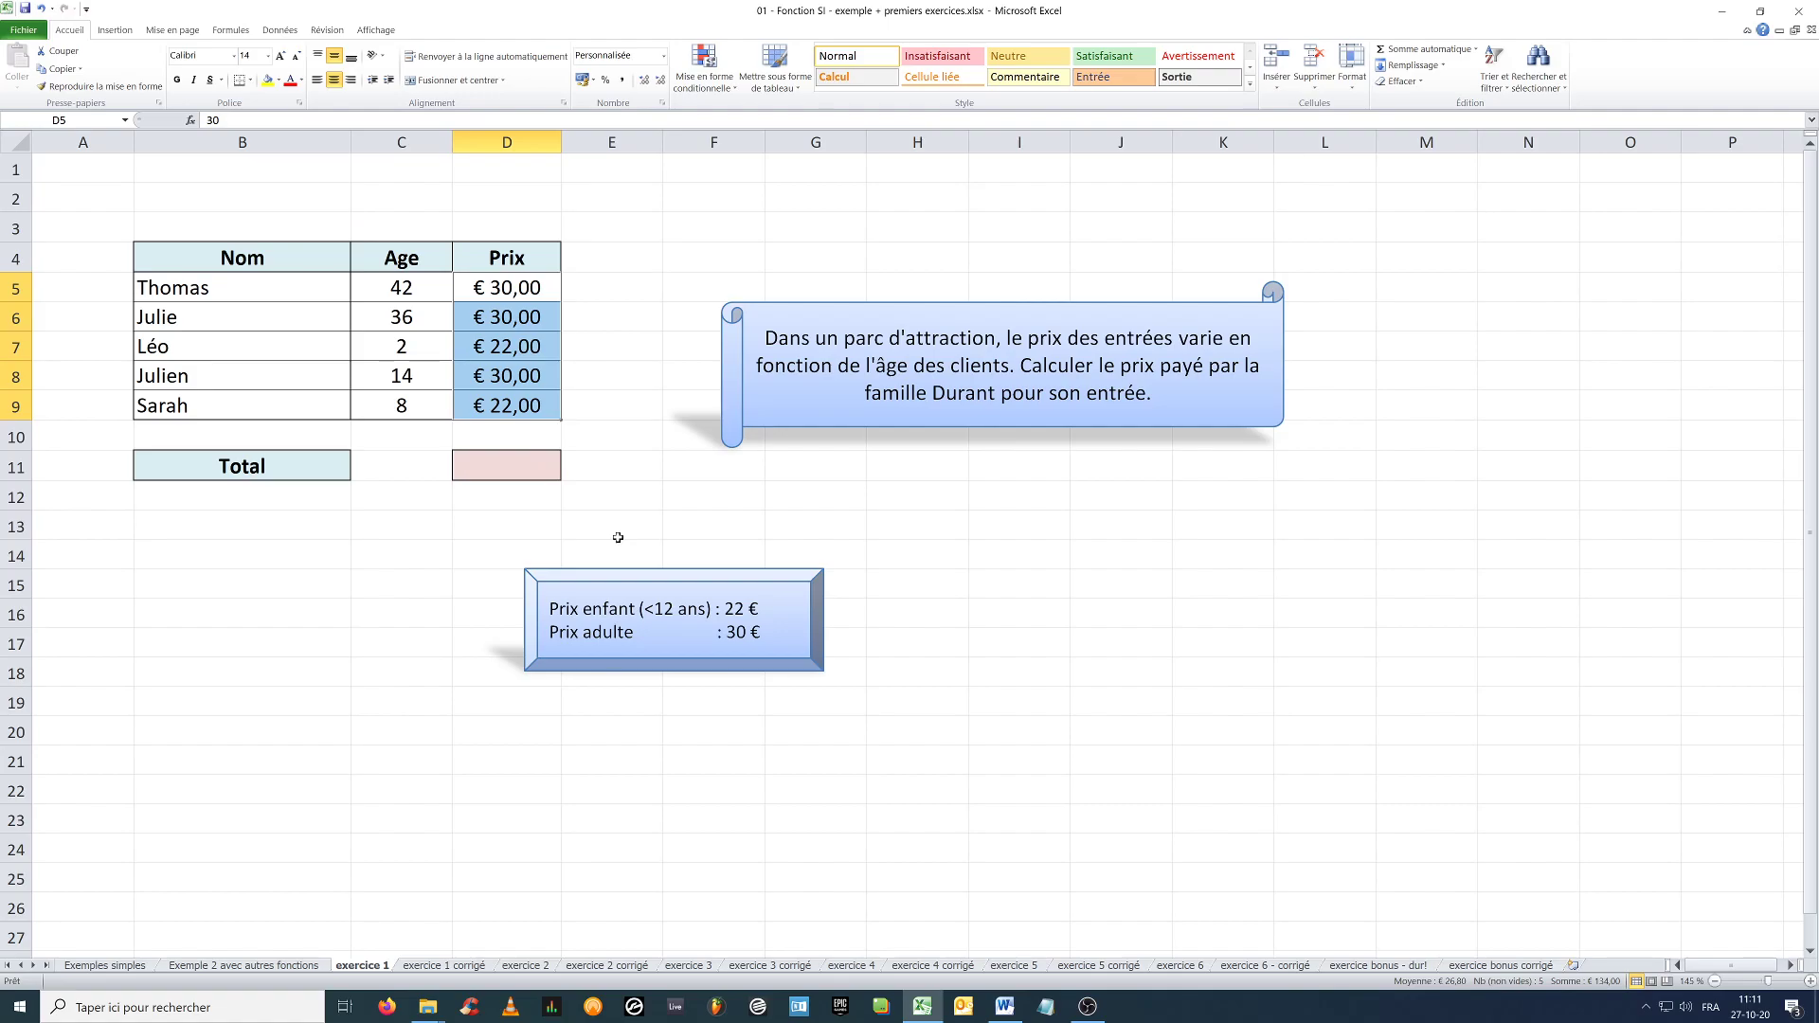
pyautogui.press('Delete')
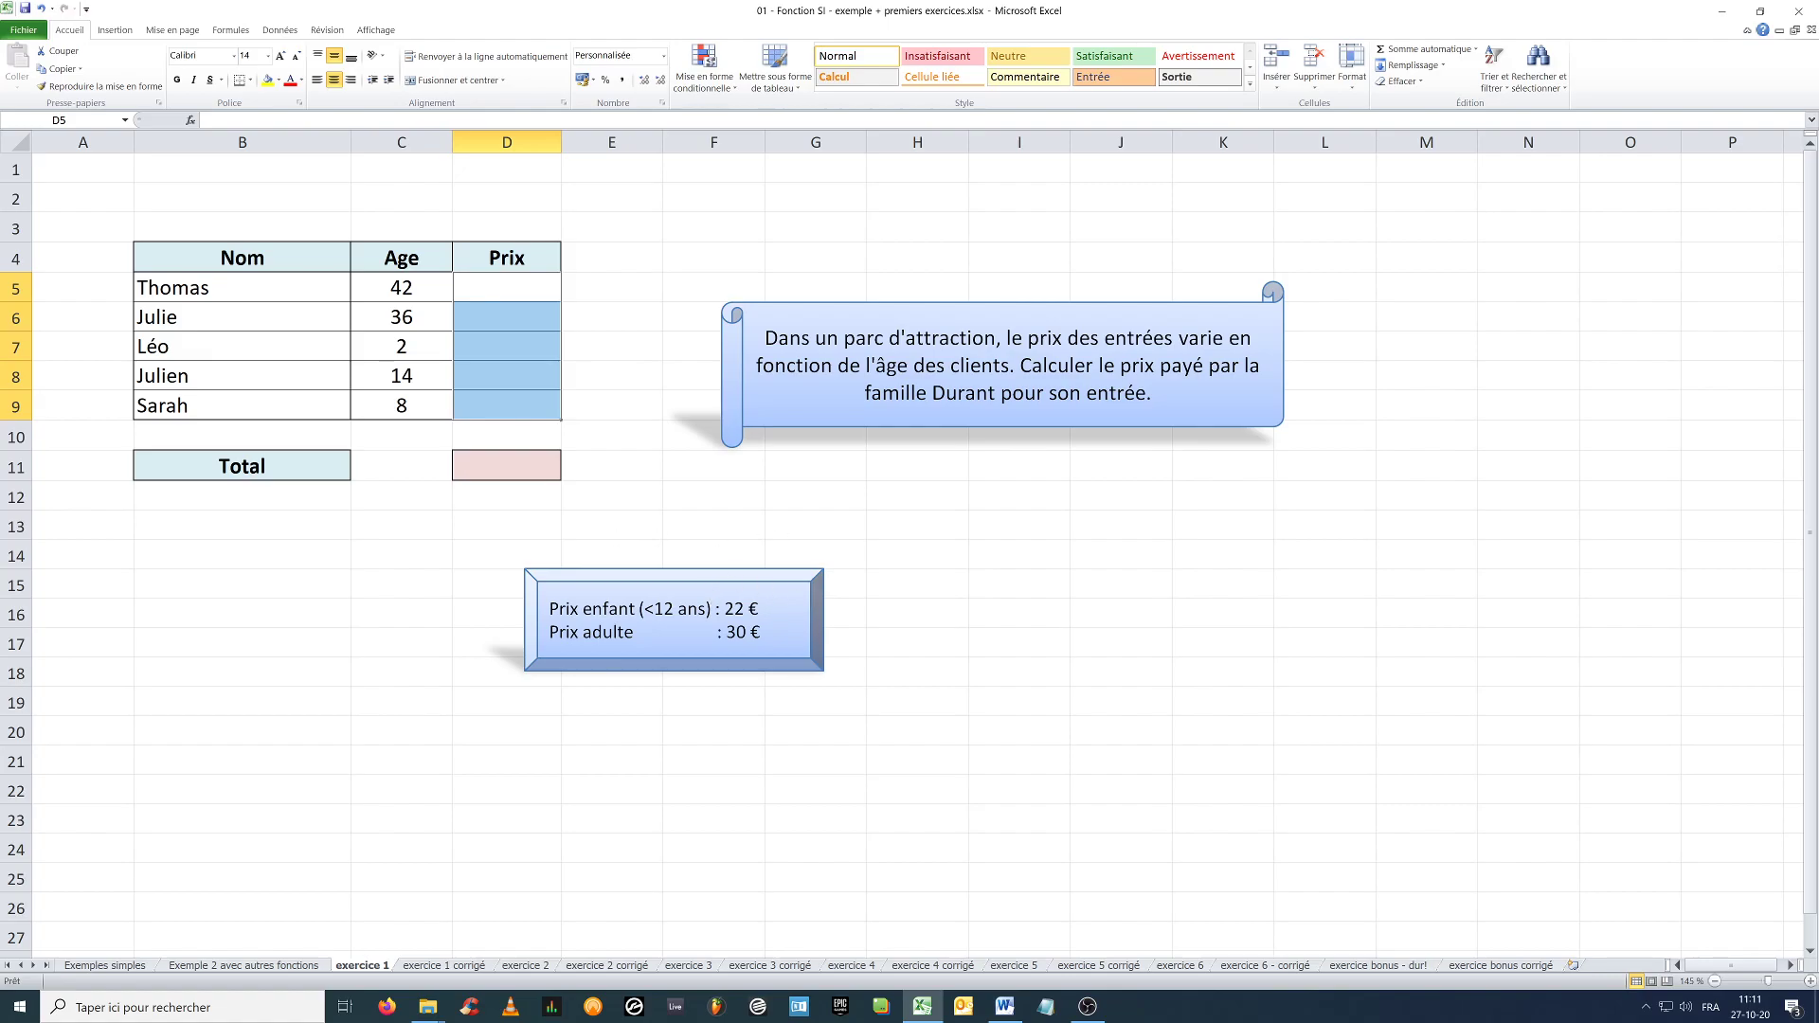
# Enter the formula =SI(C5<12;22;30) in D5 to calculate the first person's entry price from their age.
pyautogui.click(509, 291)
pyautogui.write('=')
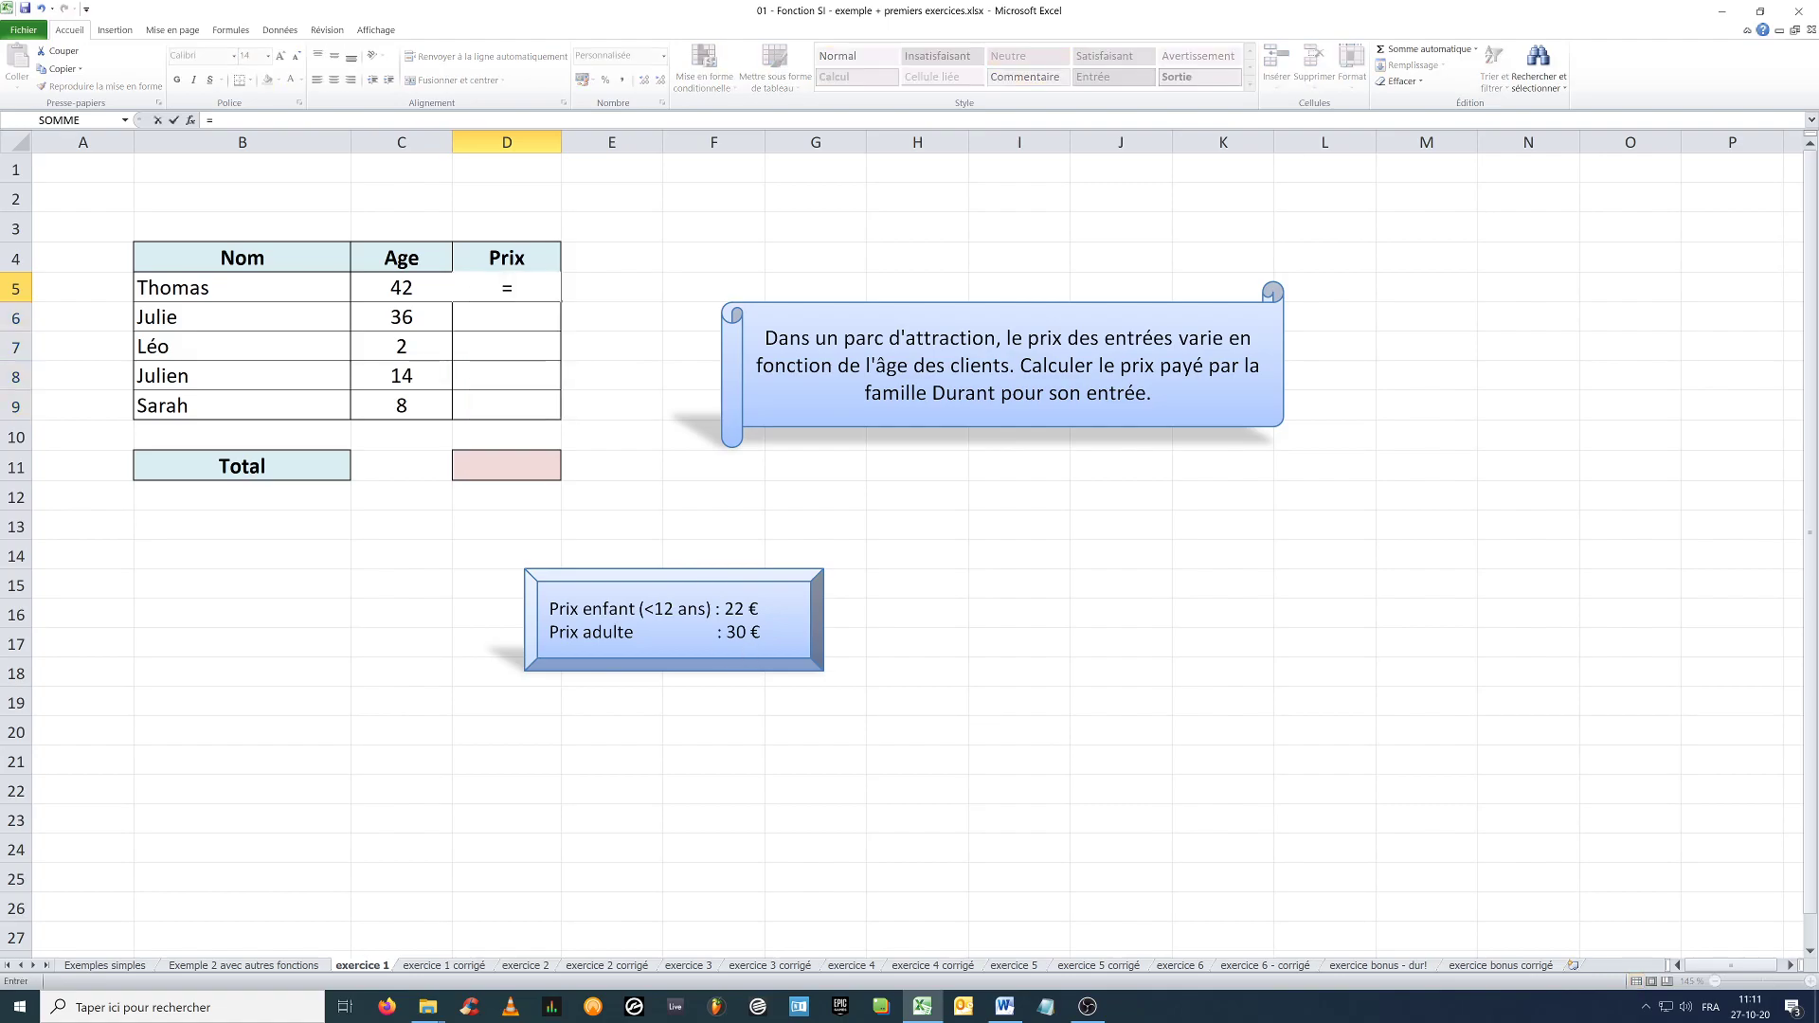
pyautogui.write('si(')
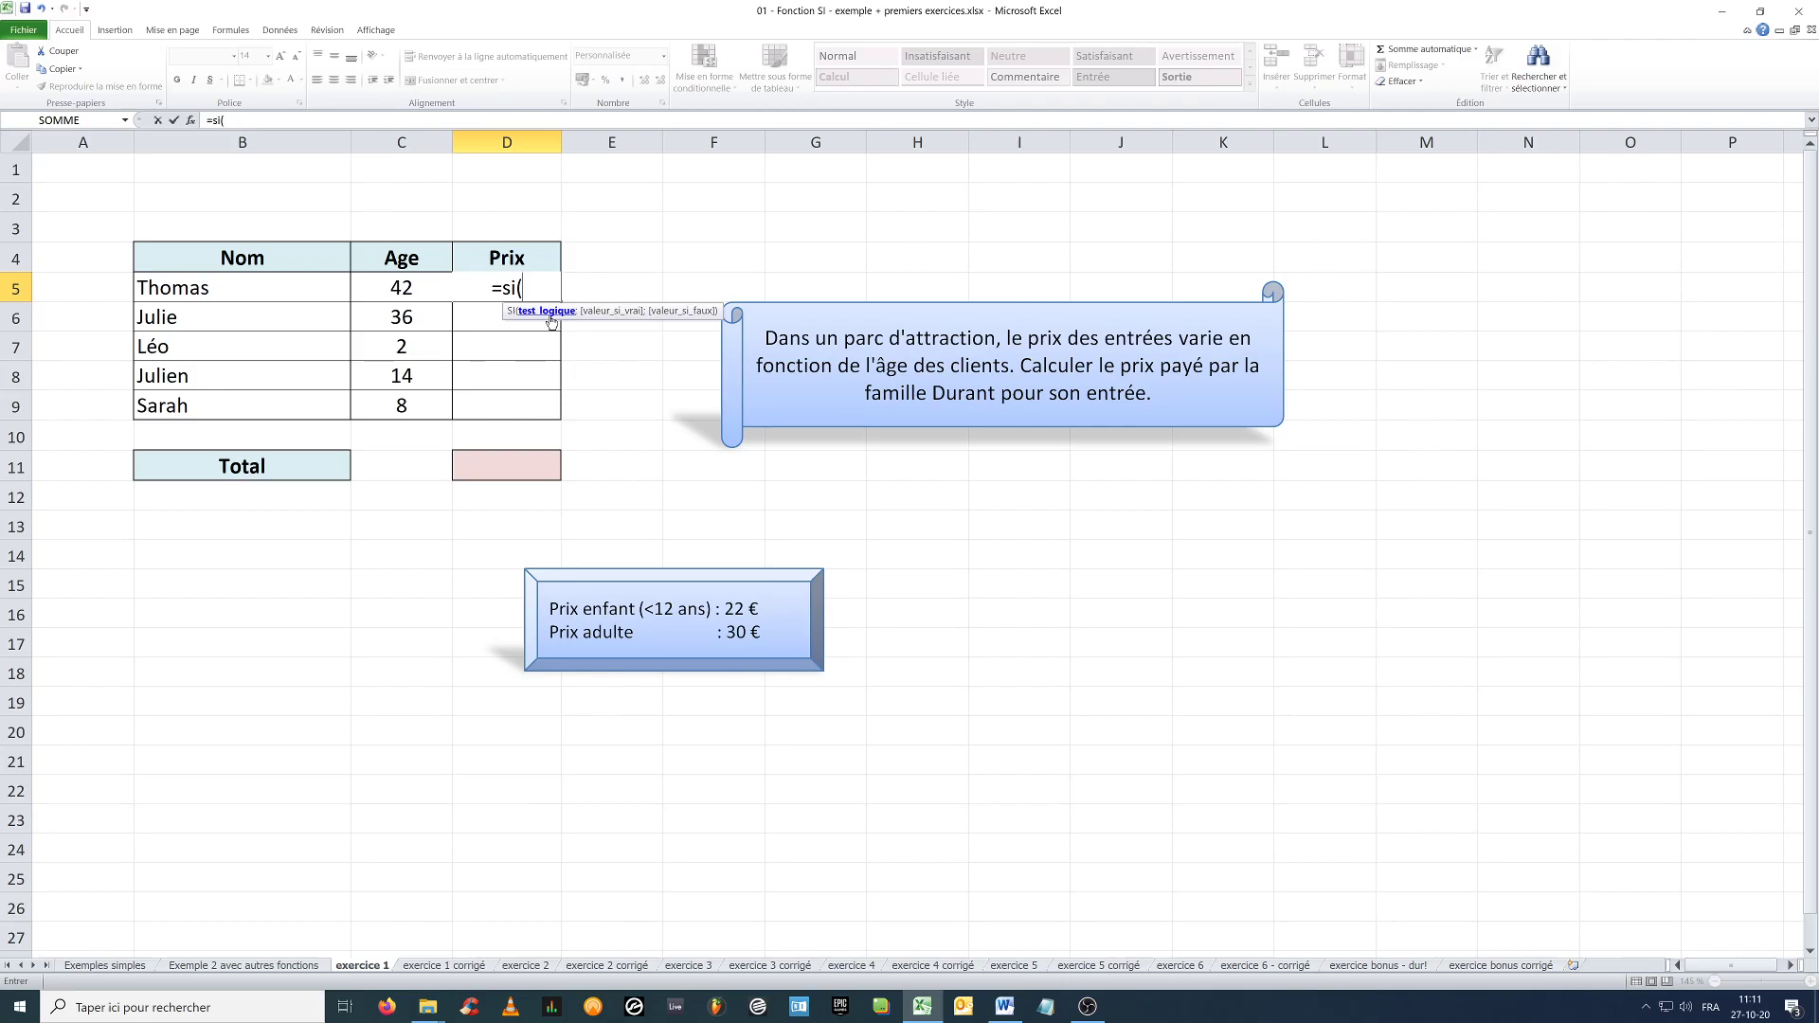
pyautogui.click(405, 288)
pyautogui.write('<')
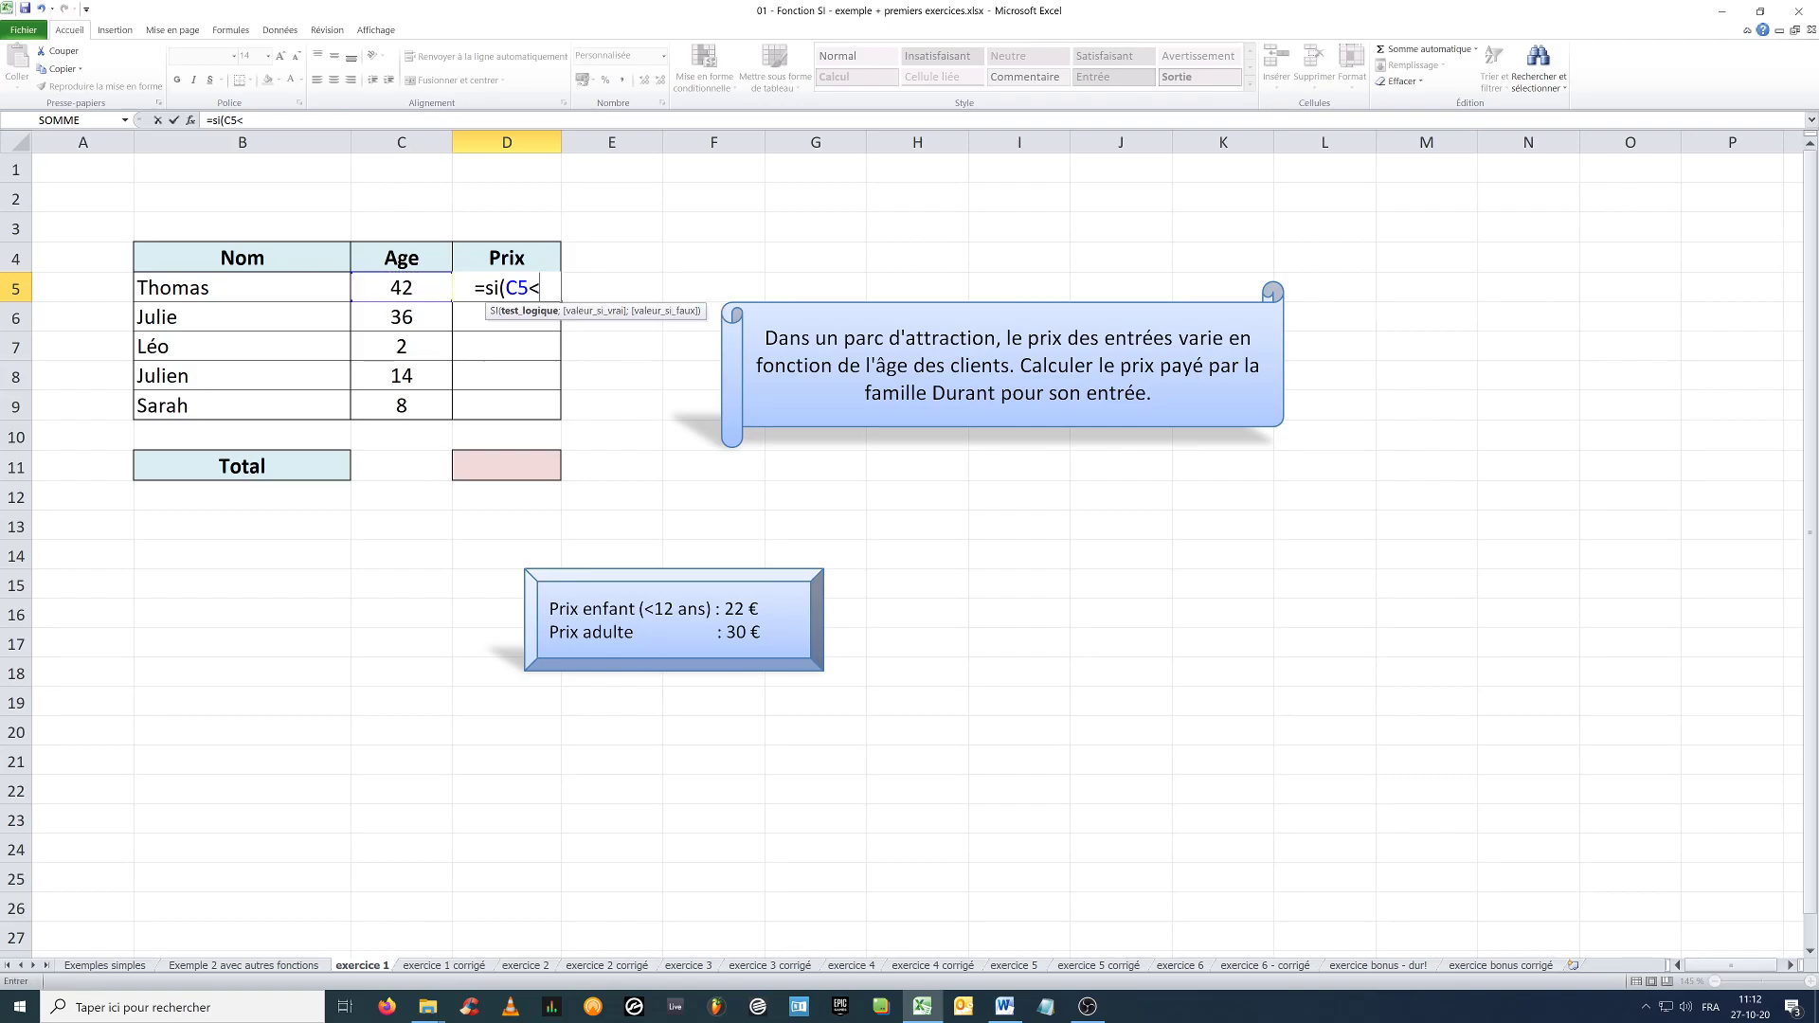
pyautogui.write('12')
pyautogui.write(';')
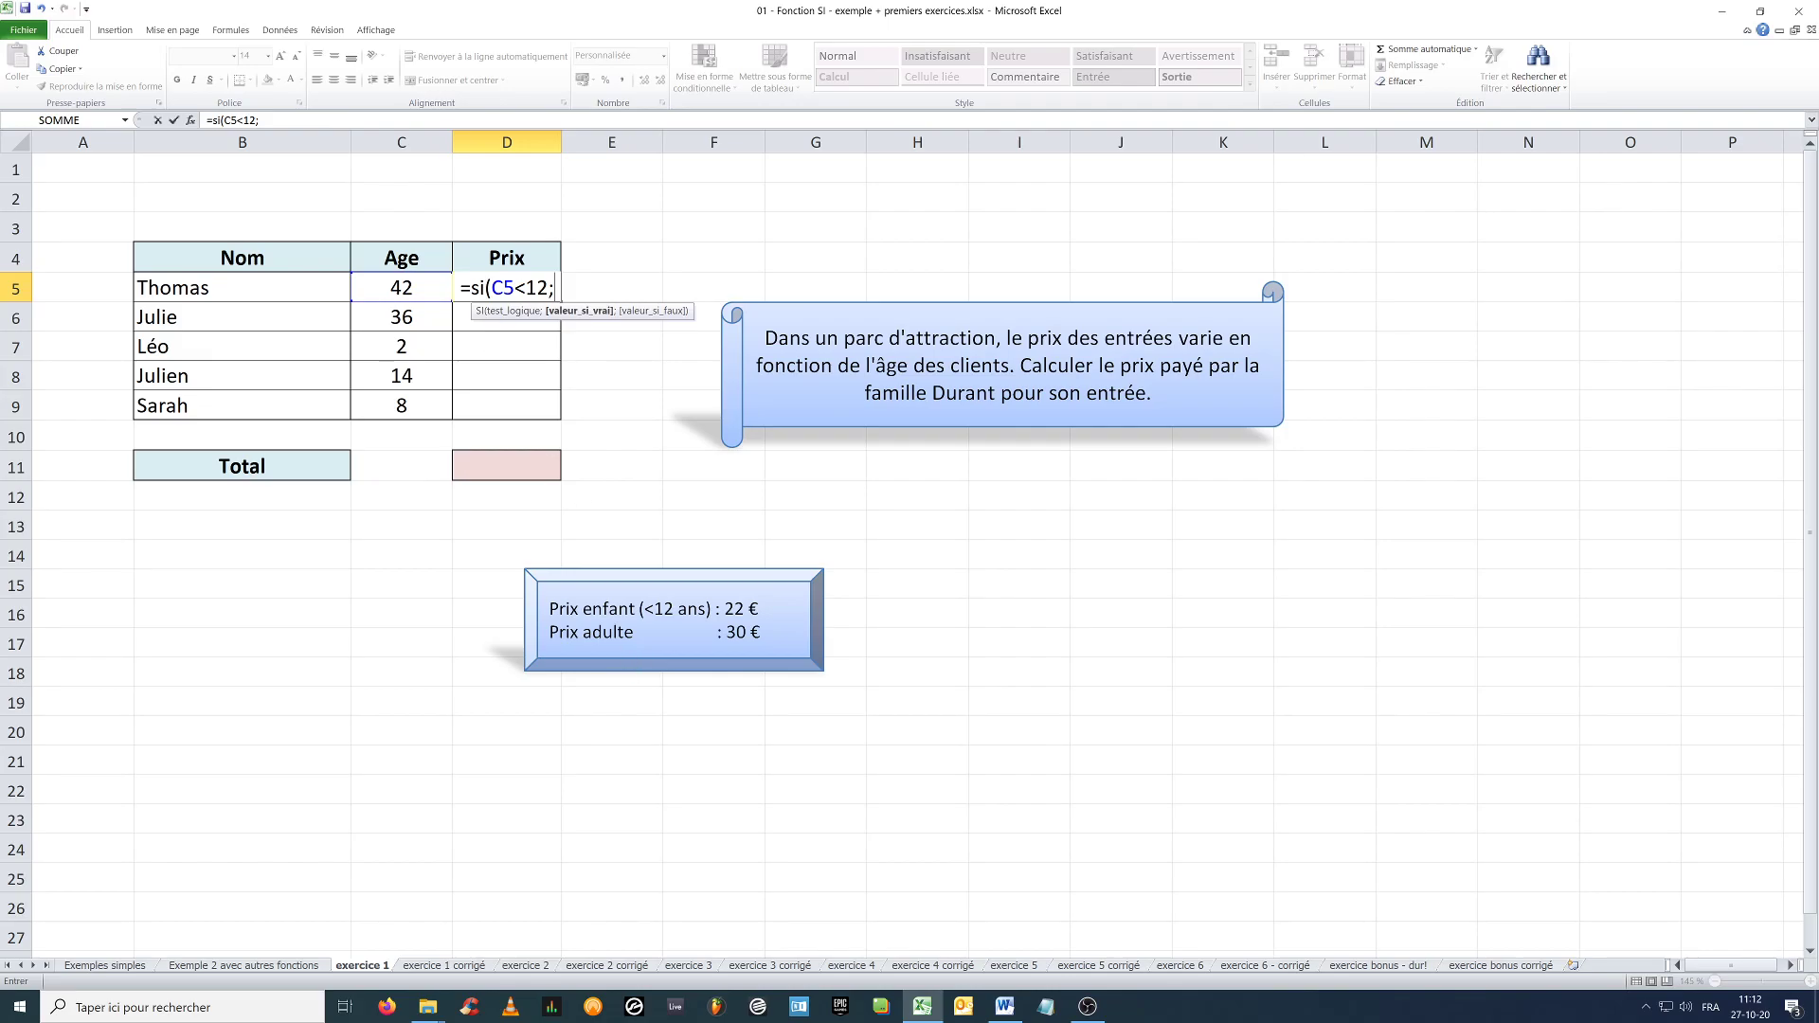
pyautogui.write('22')
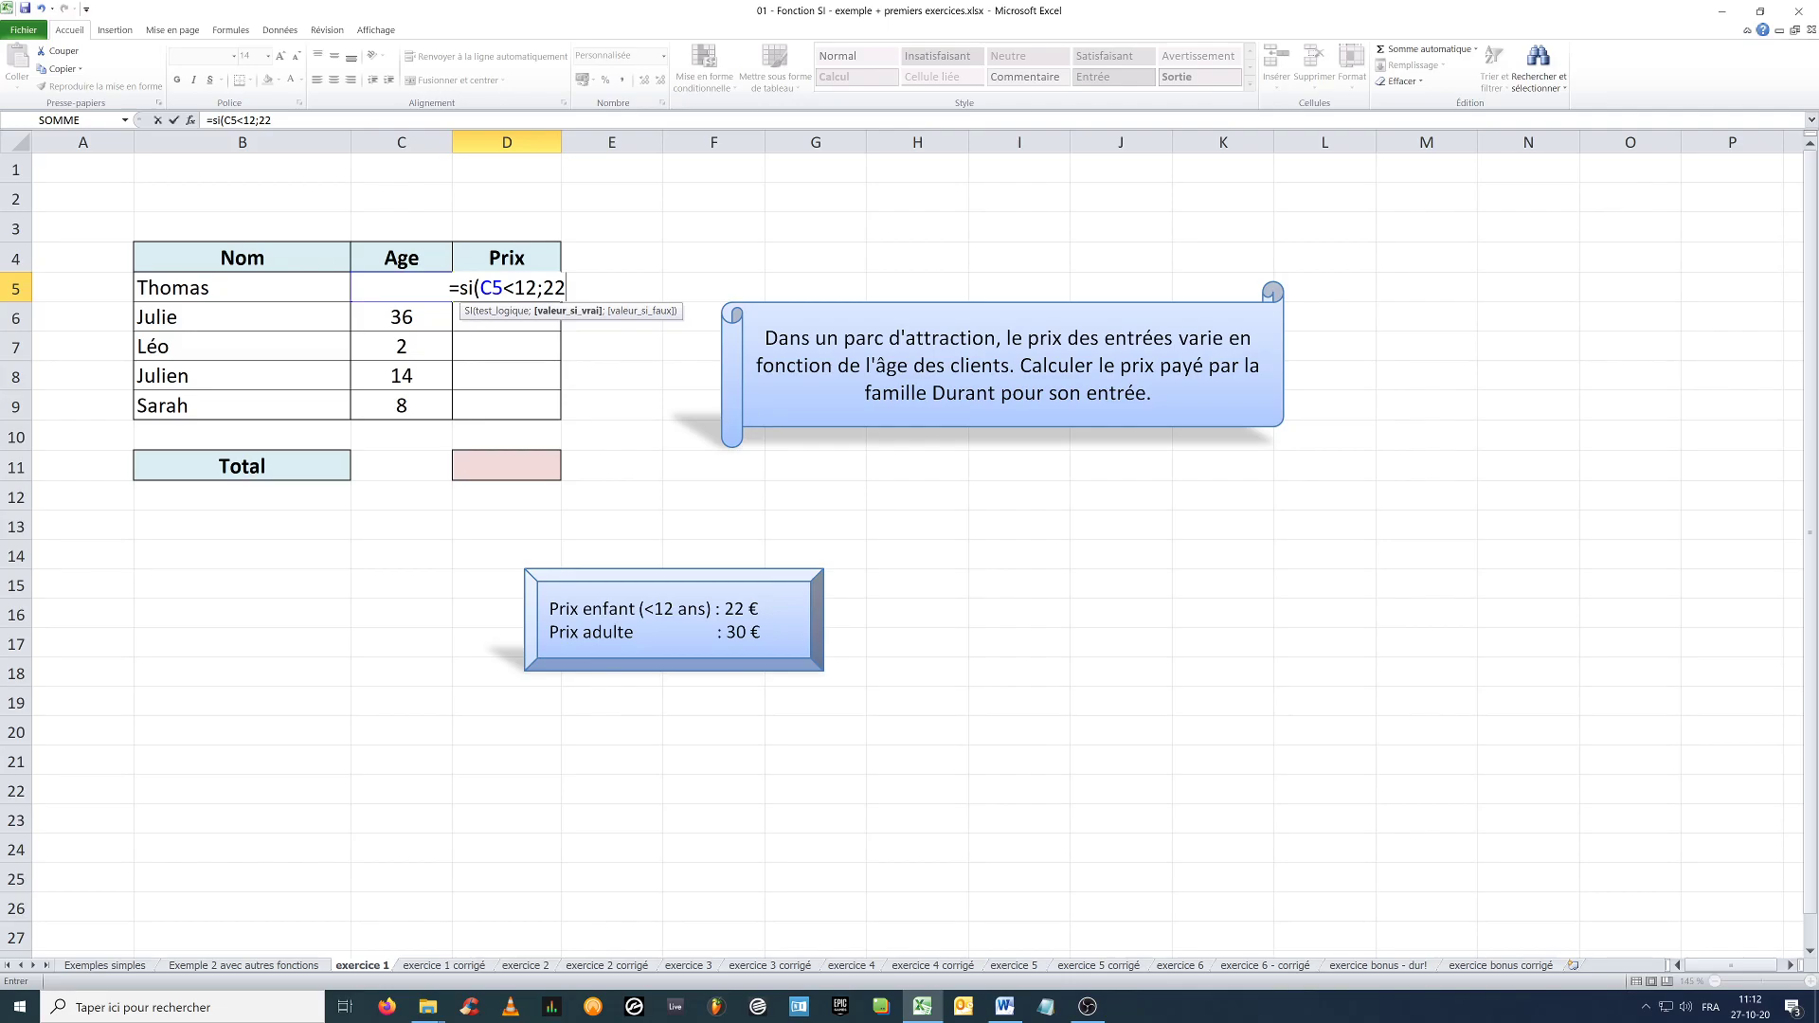
pyautogui.write(';')
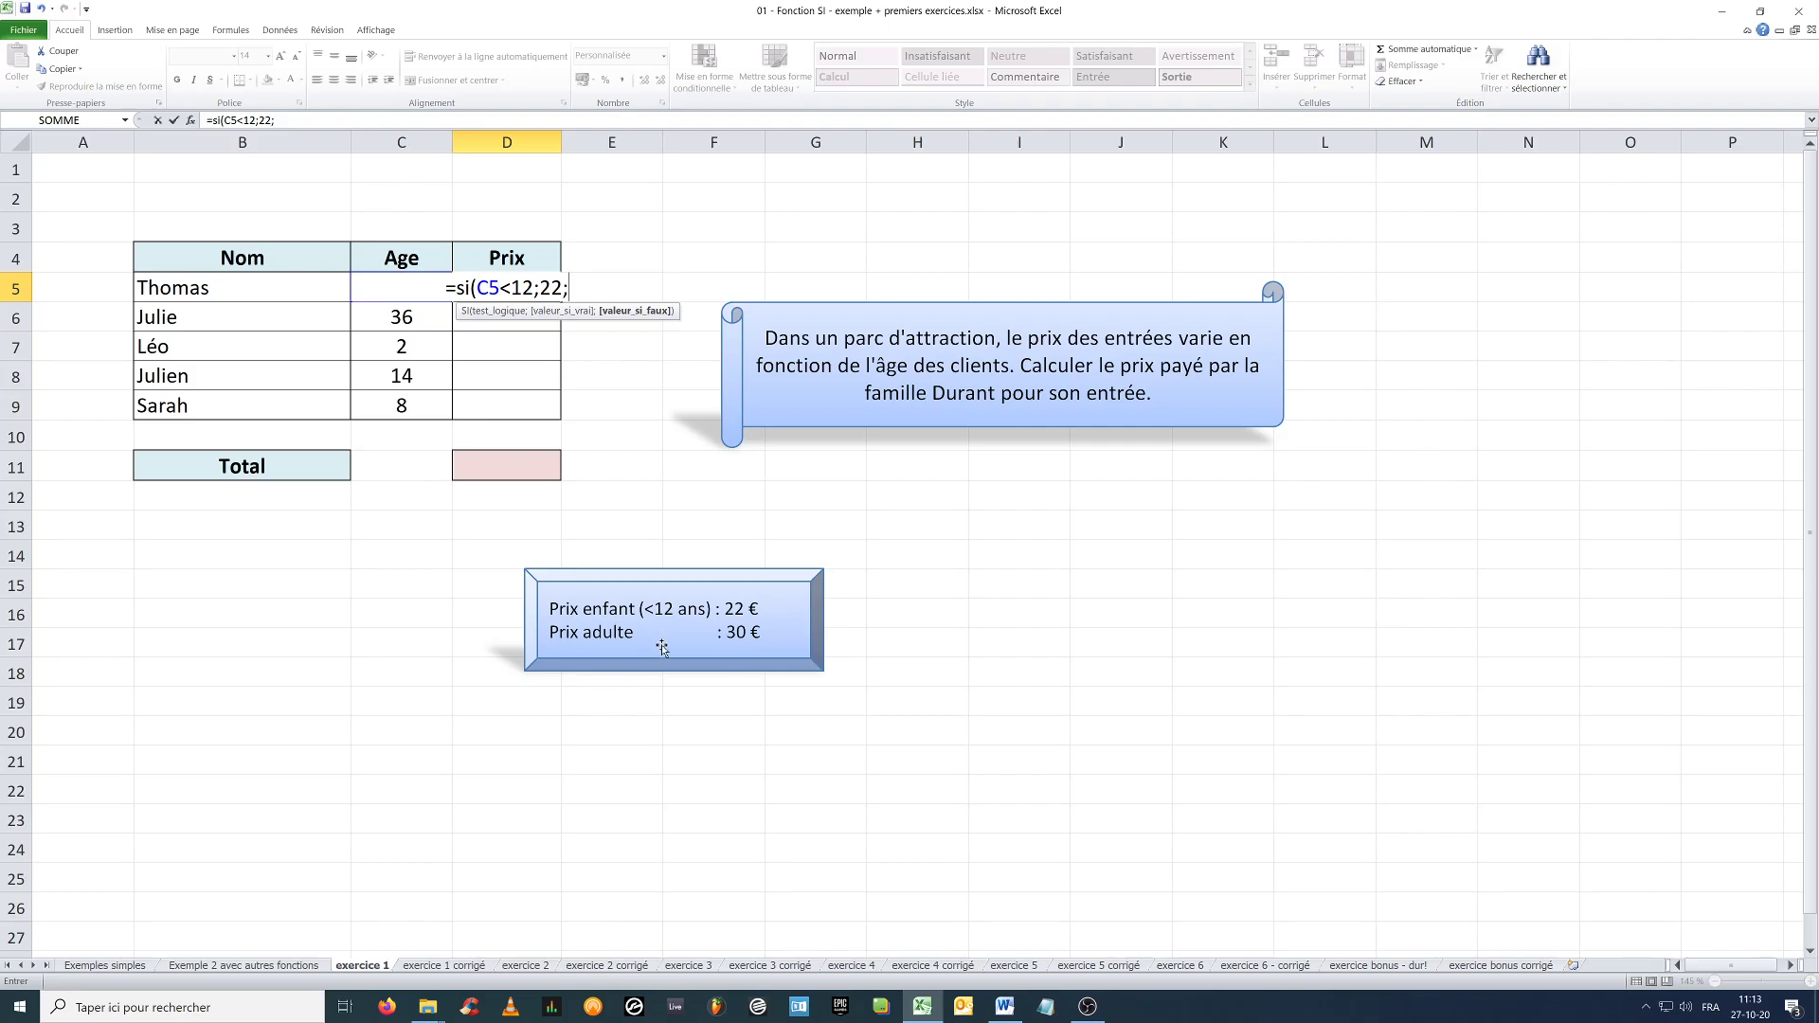
pyautogui.write('30)')
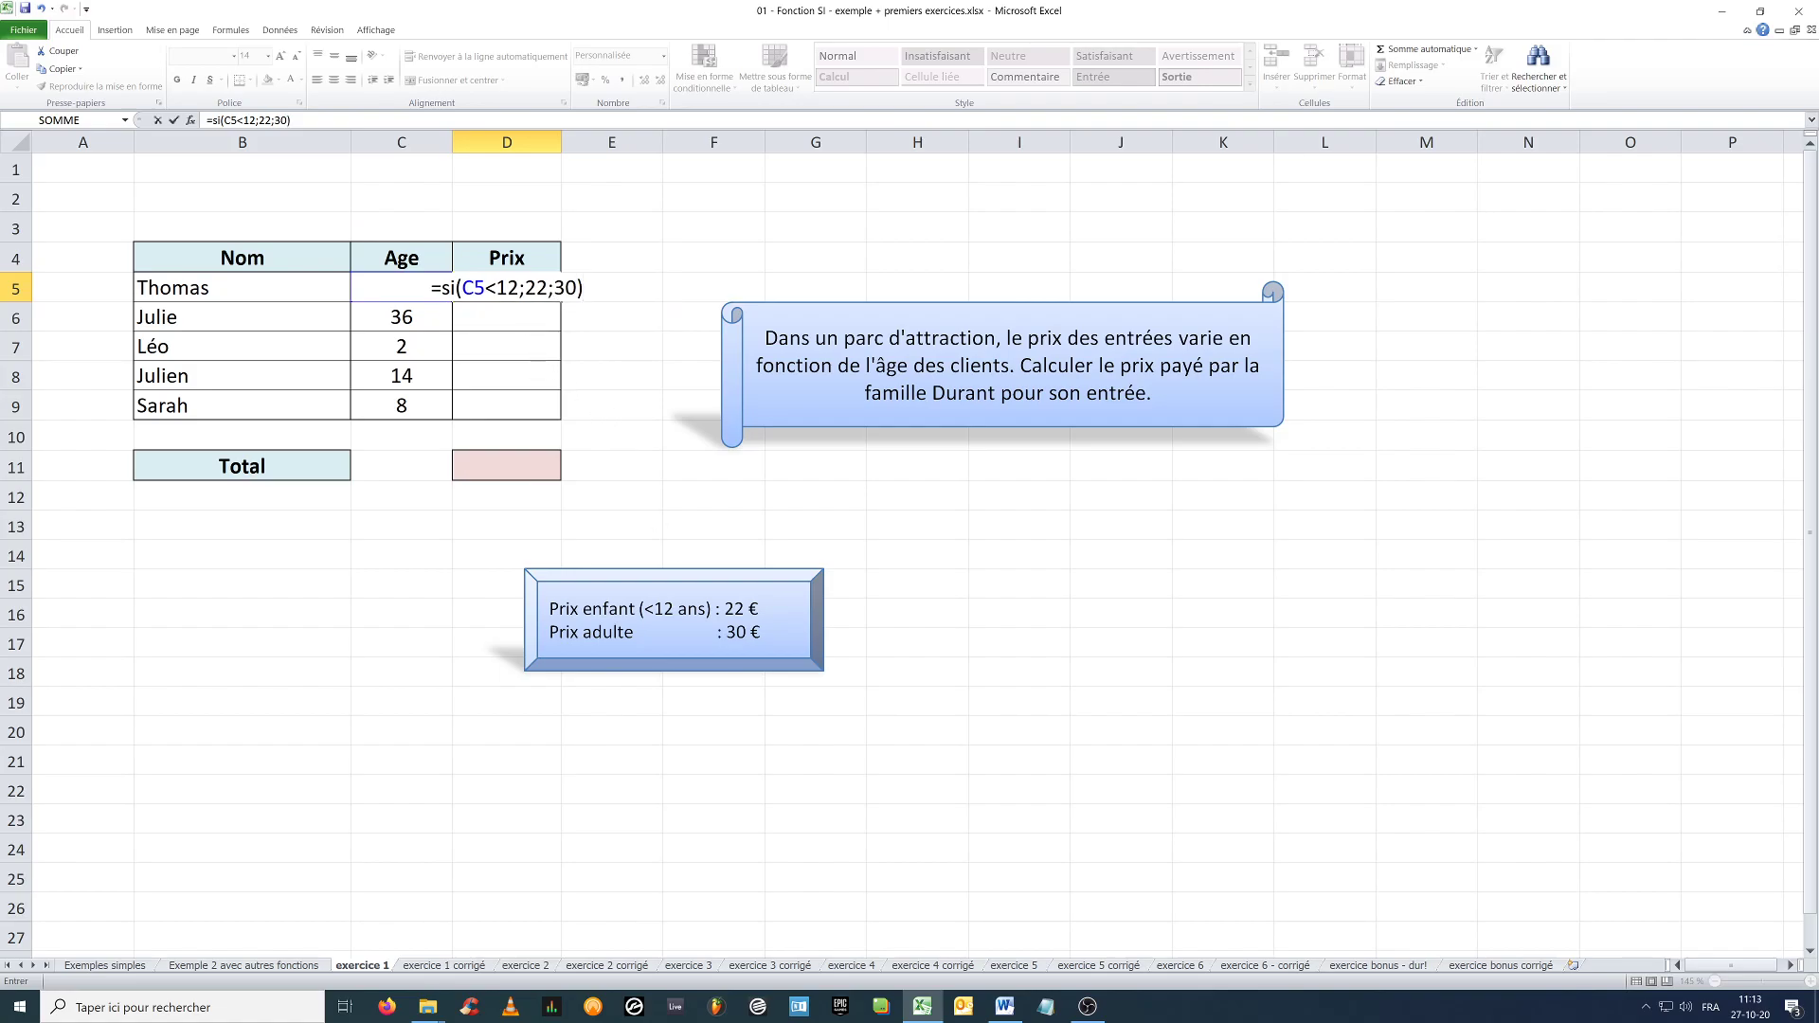
# Examine the arguments of the D5 formula: the age reference, the under-12 test, the child price and the adult price.
pyautogui.click(519, 288)
pyautogui.moveTo(462, 288); pyautogui.dragTo(485, 288)
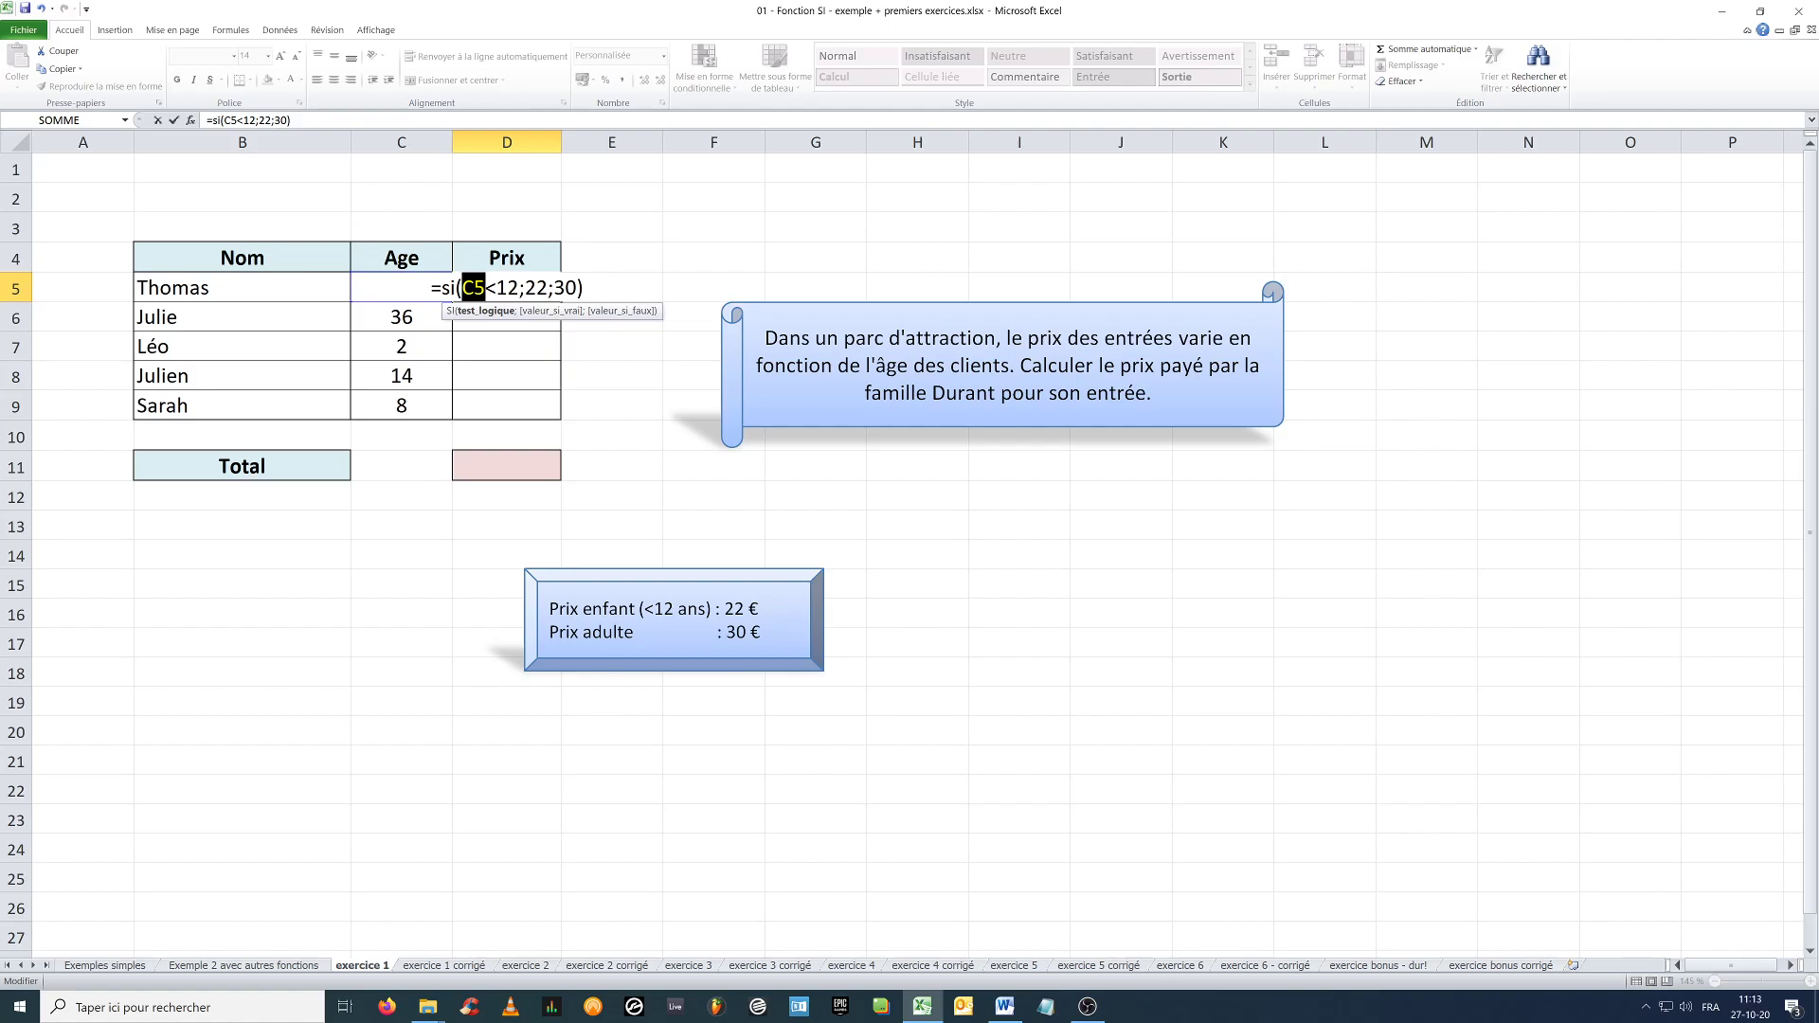
pyautogui.moveTo(485, 288); pyautogui.dragTo(519, 288)
pyautogui.click(521, 288)
pyautogui.moveTo(524, 288); pyautogui.dragTo(548, 288)
pyautogui.click(746, 610)
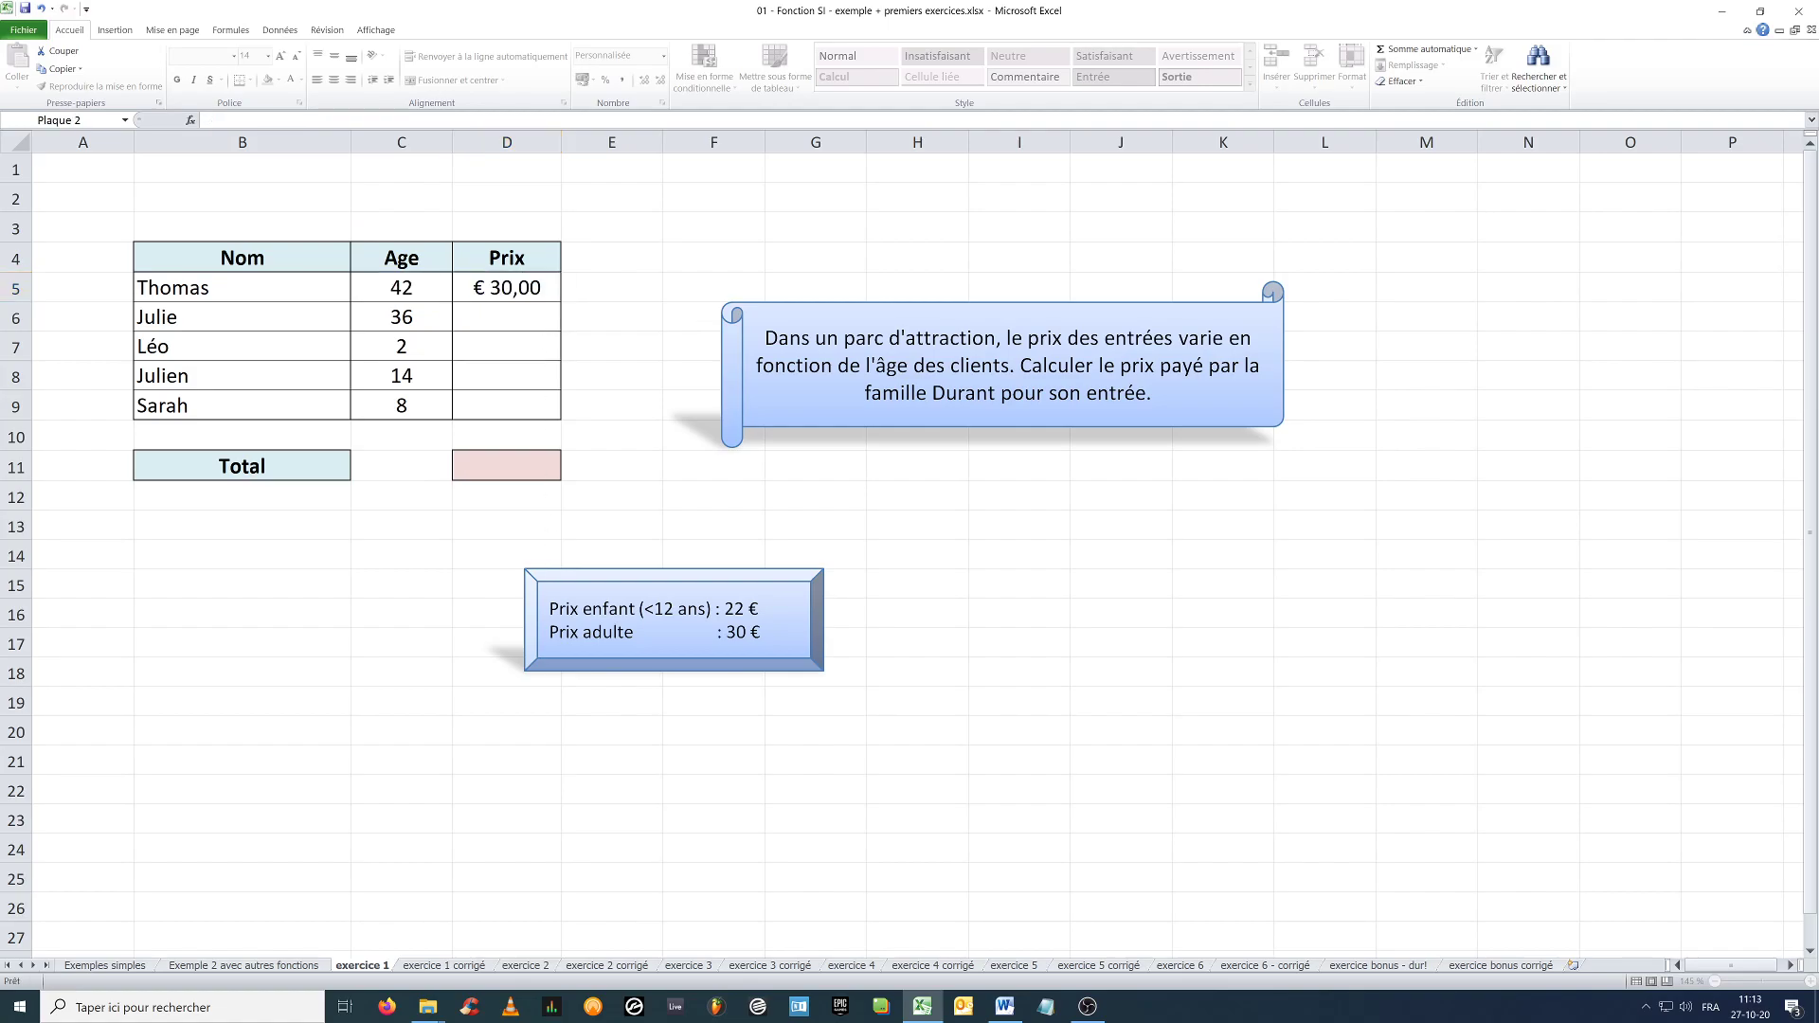
pyautogui.doubleClick(526, 288)
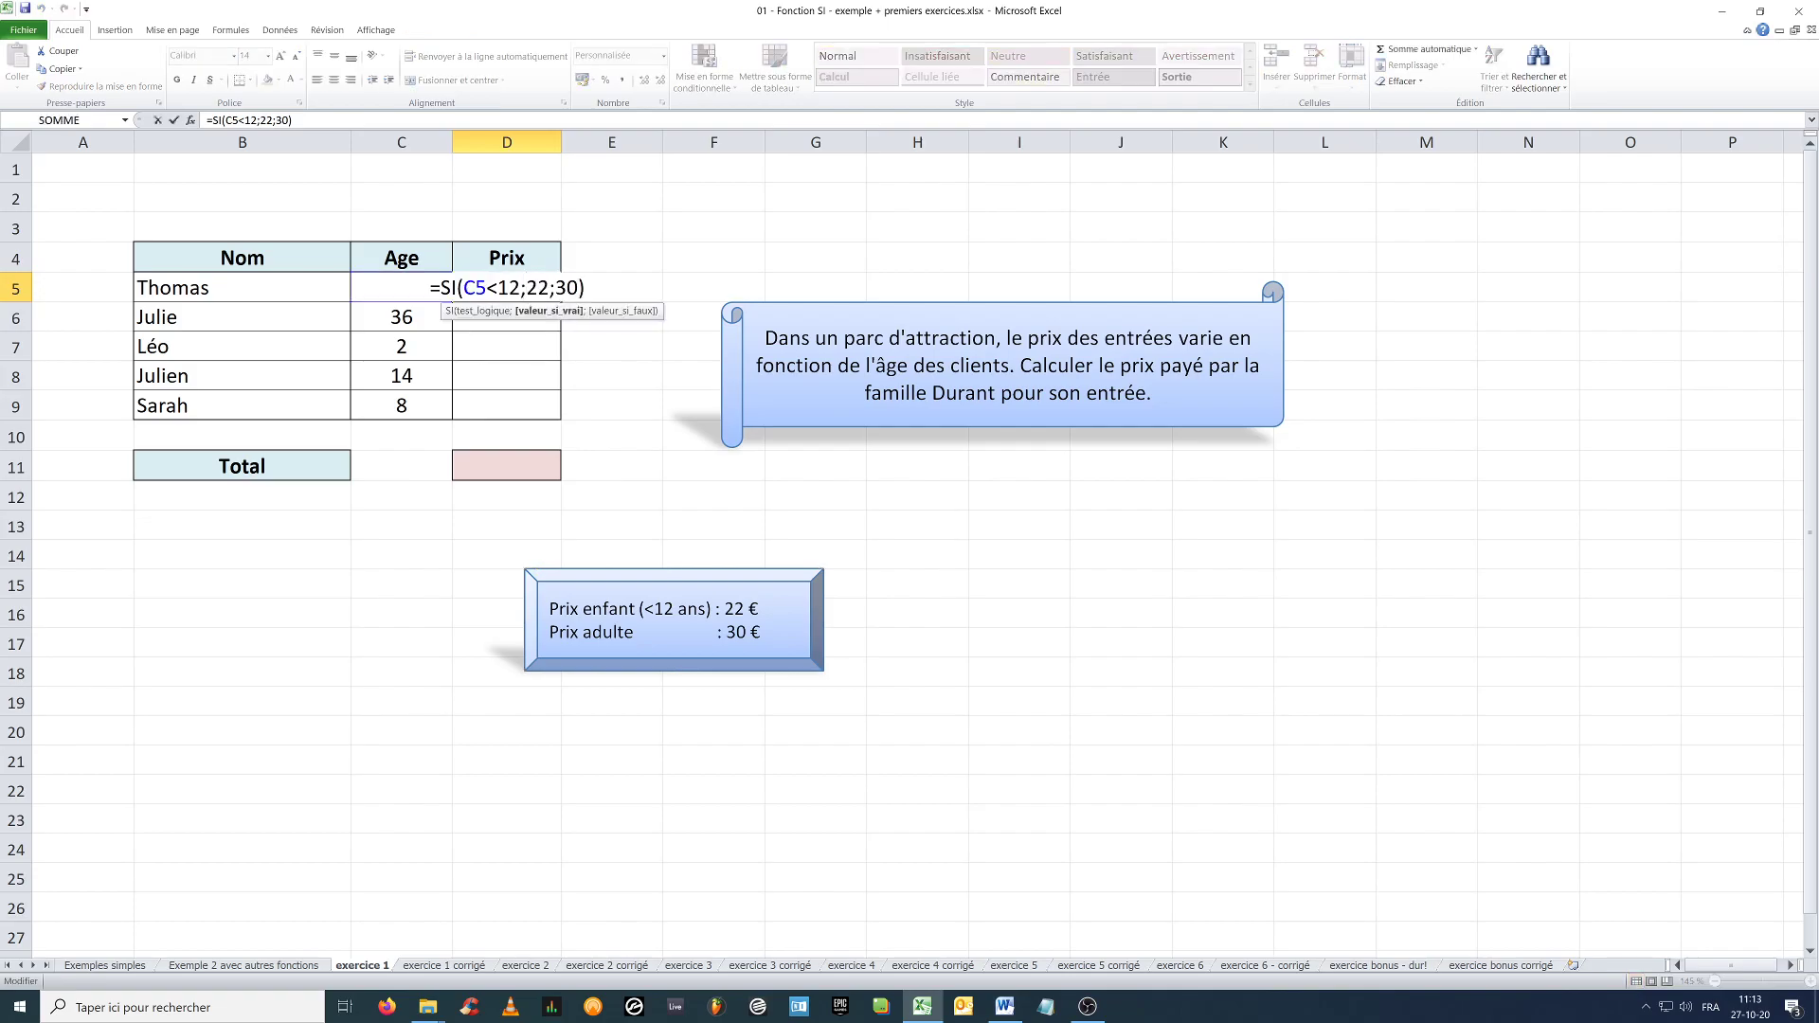
pyautogui.moveTo(555, 289); pyautogui.dragTo(578, 288)
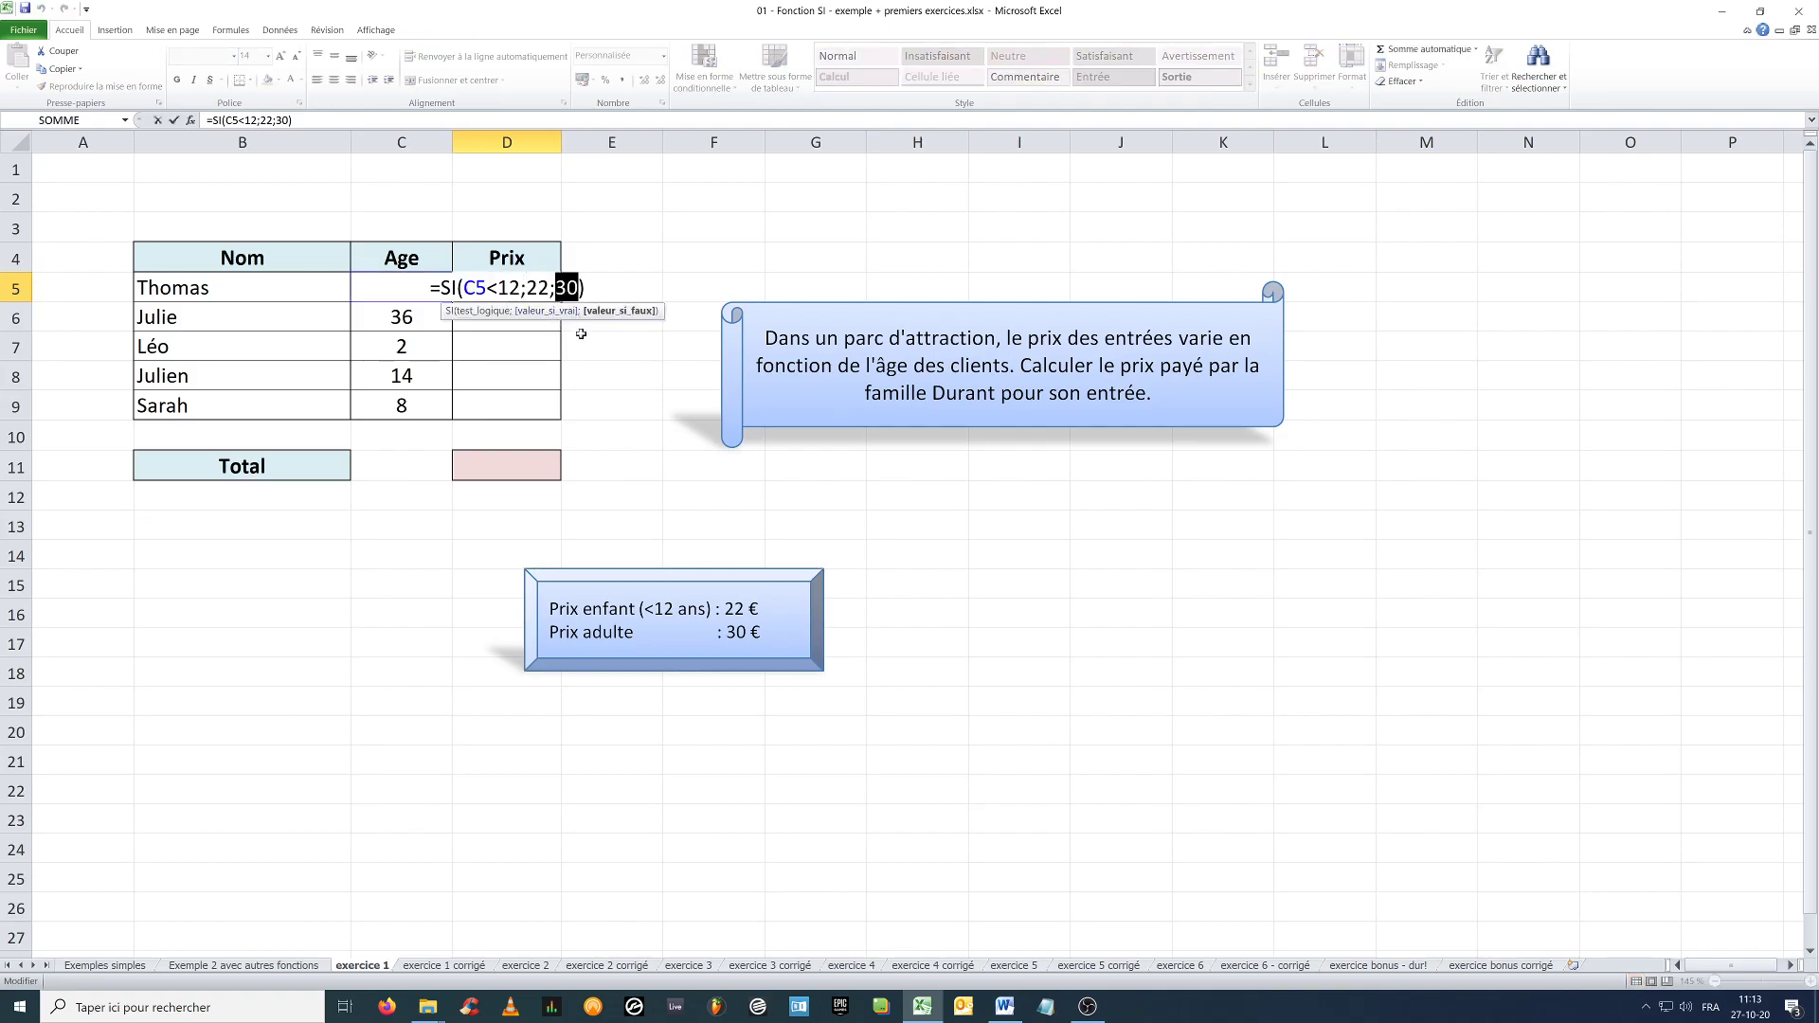
pyautogui.press('Escape')
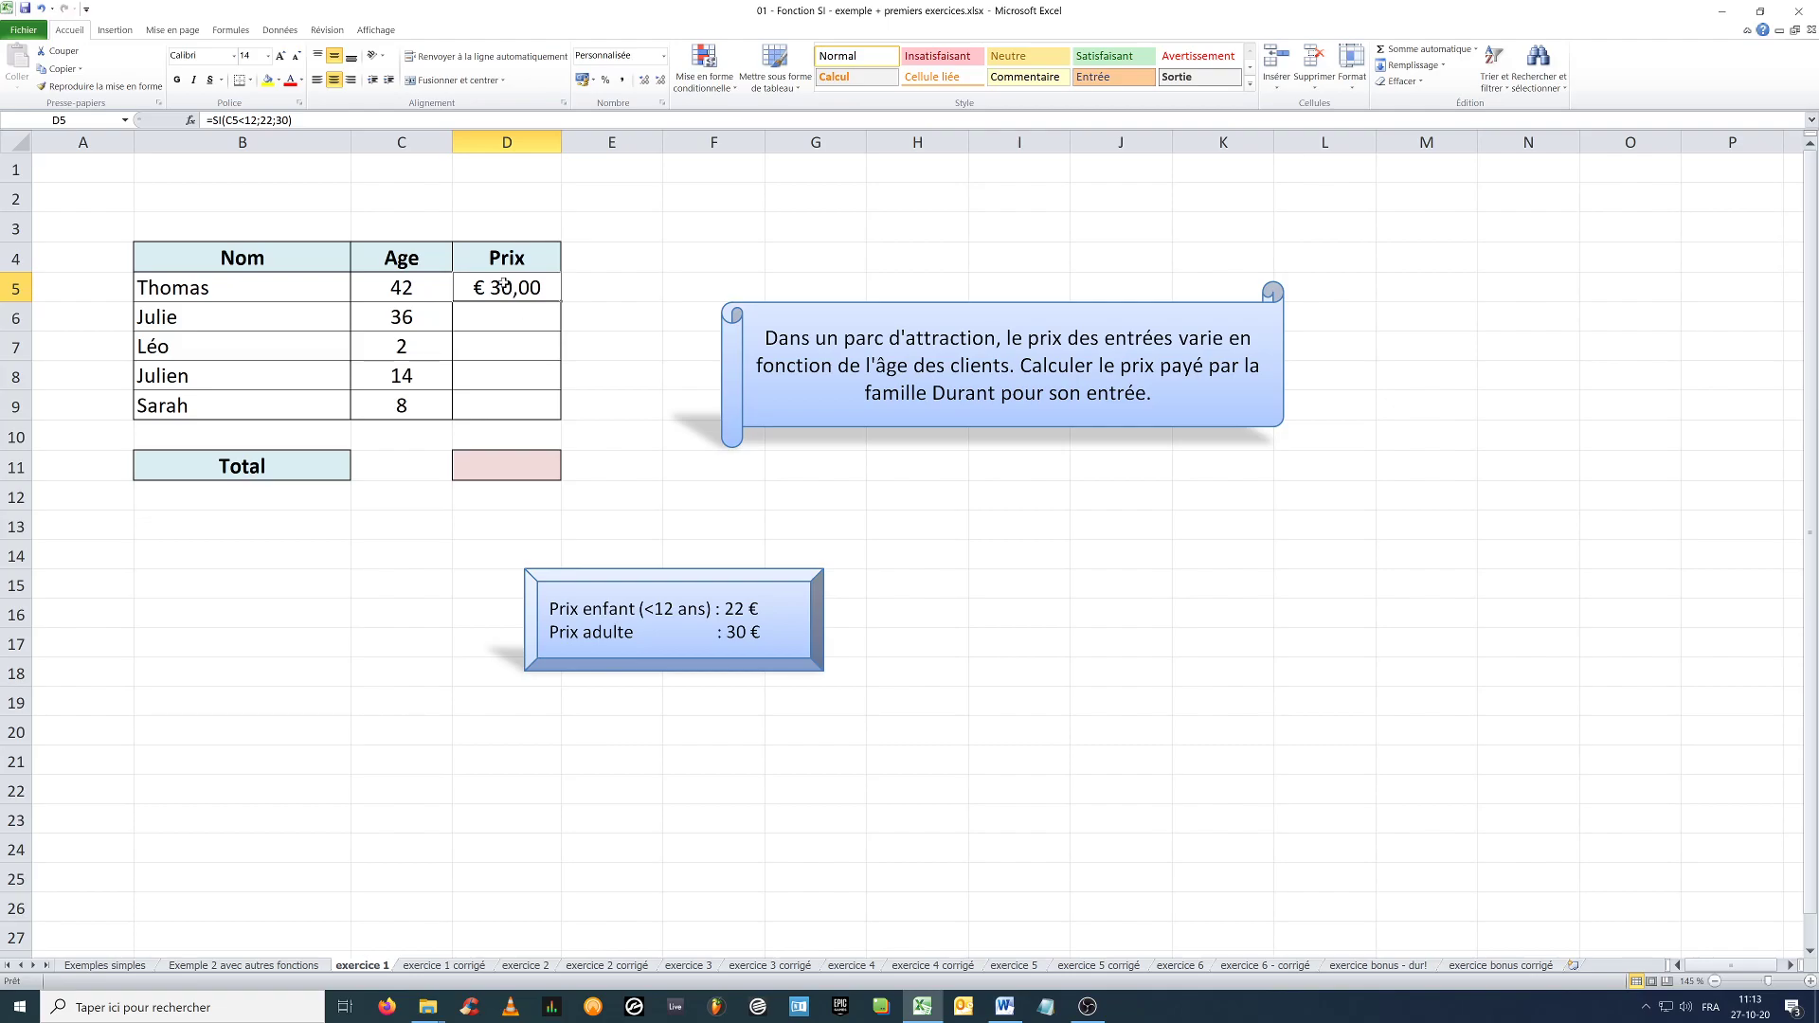
# Copy the price formula from D5 down through D9.
pyautogui.click(407, 288)
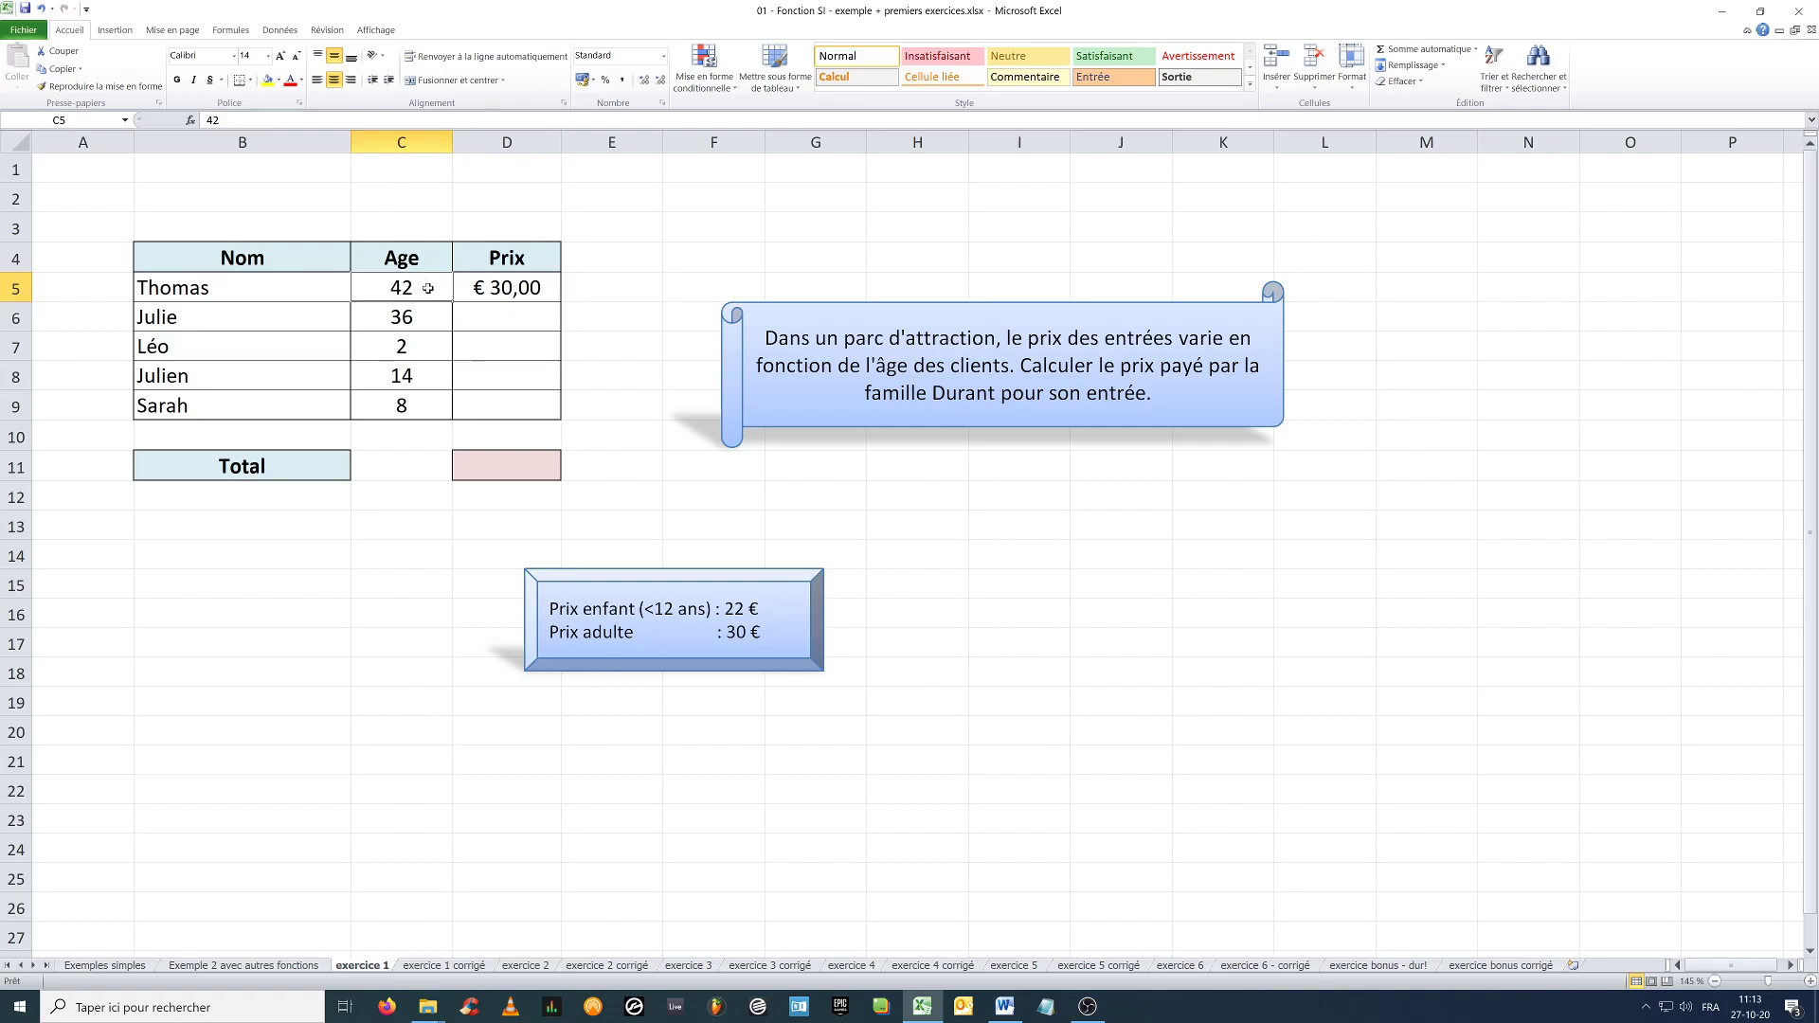
pyautogui.click(518, 291)
pyautogui.moveTo(560, 301); pyautogui.dragTo(562, 420)
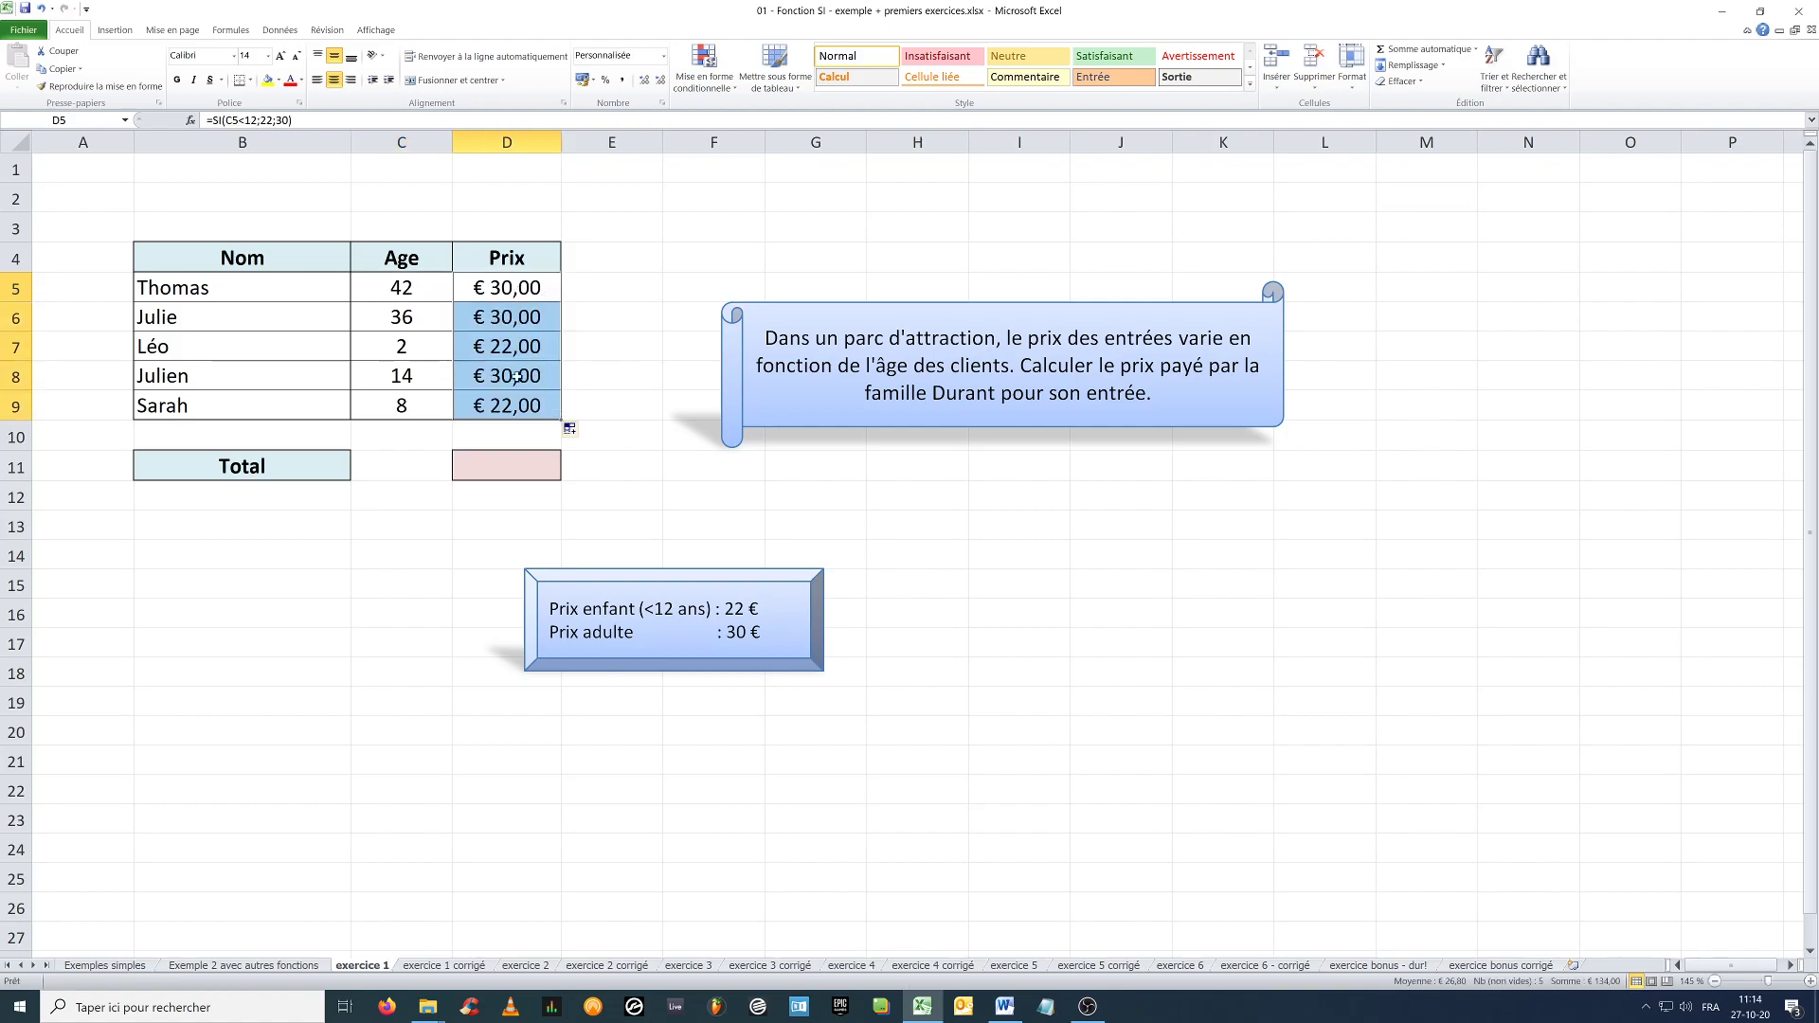
# Check each age in C6:C9 against the calculated entry price beside it in D6:D9.
pyautogui.click(401, 322)
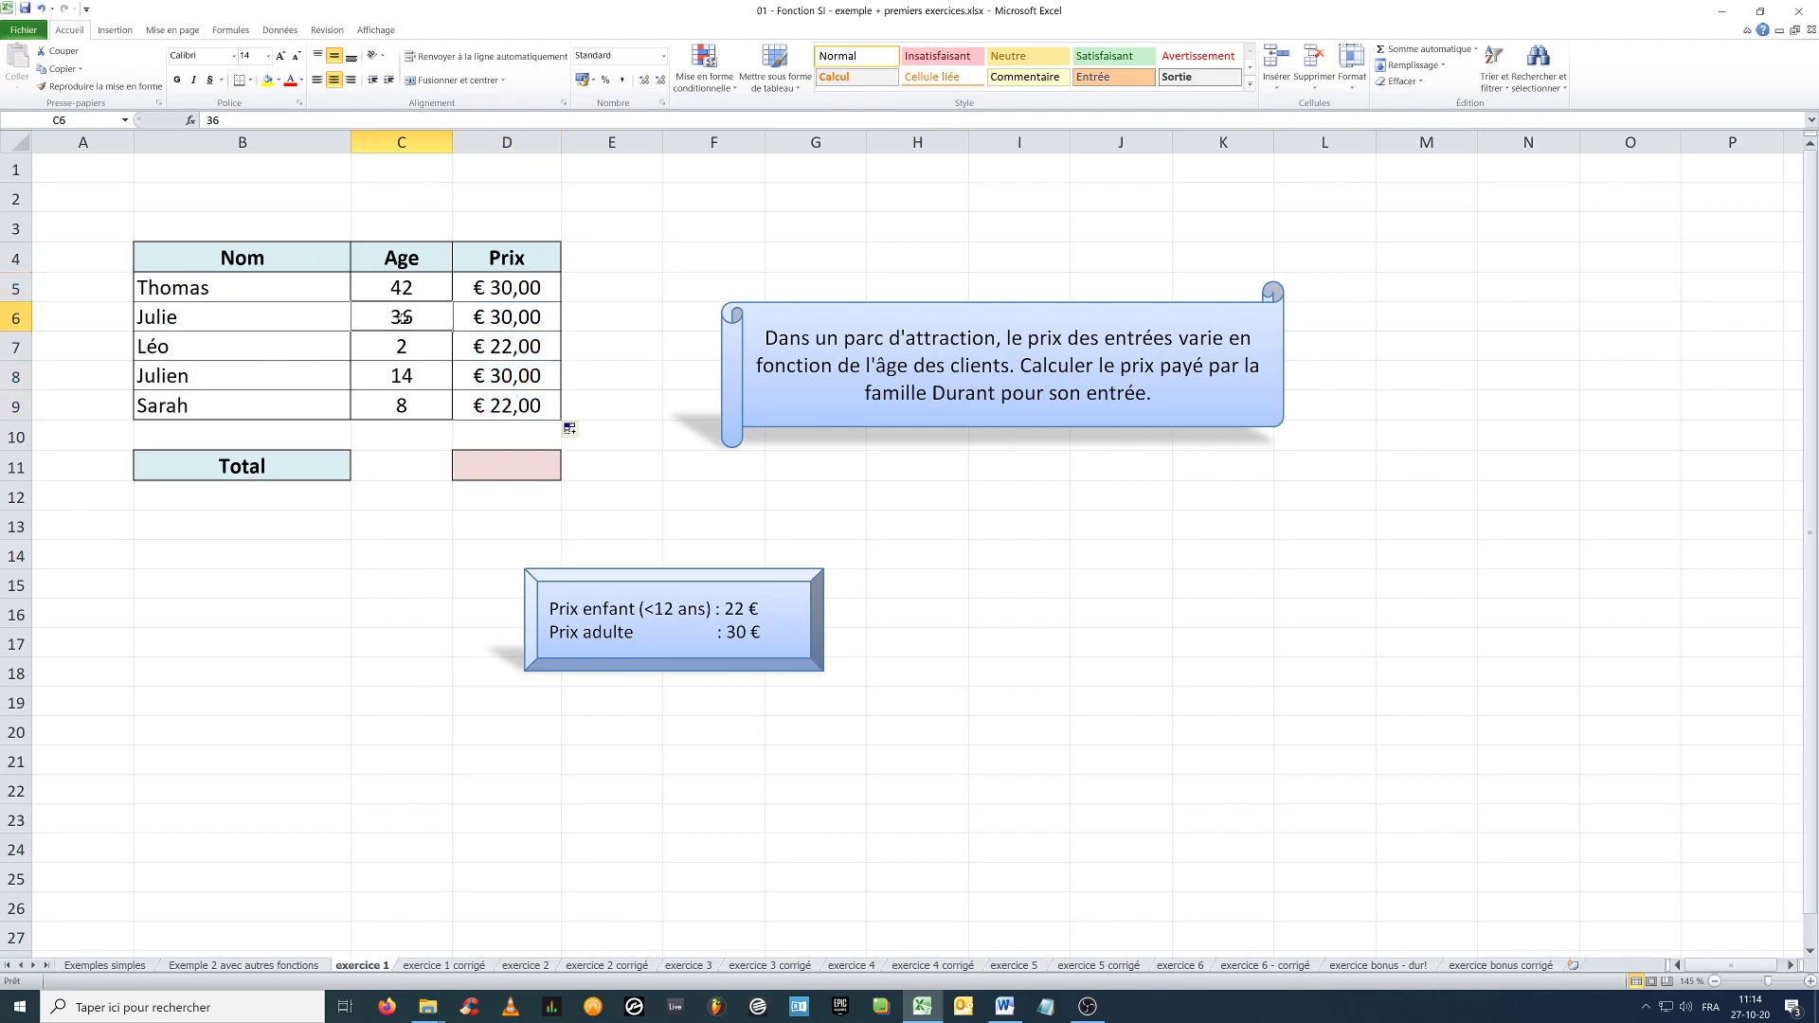
pyautogui.click(515, 318)
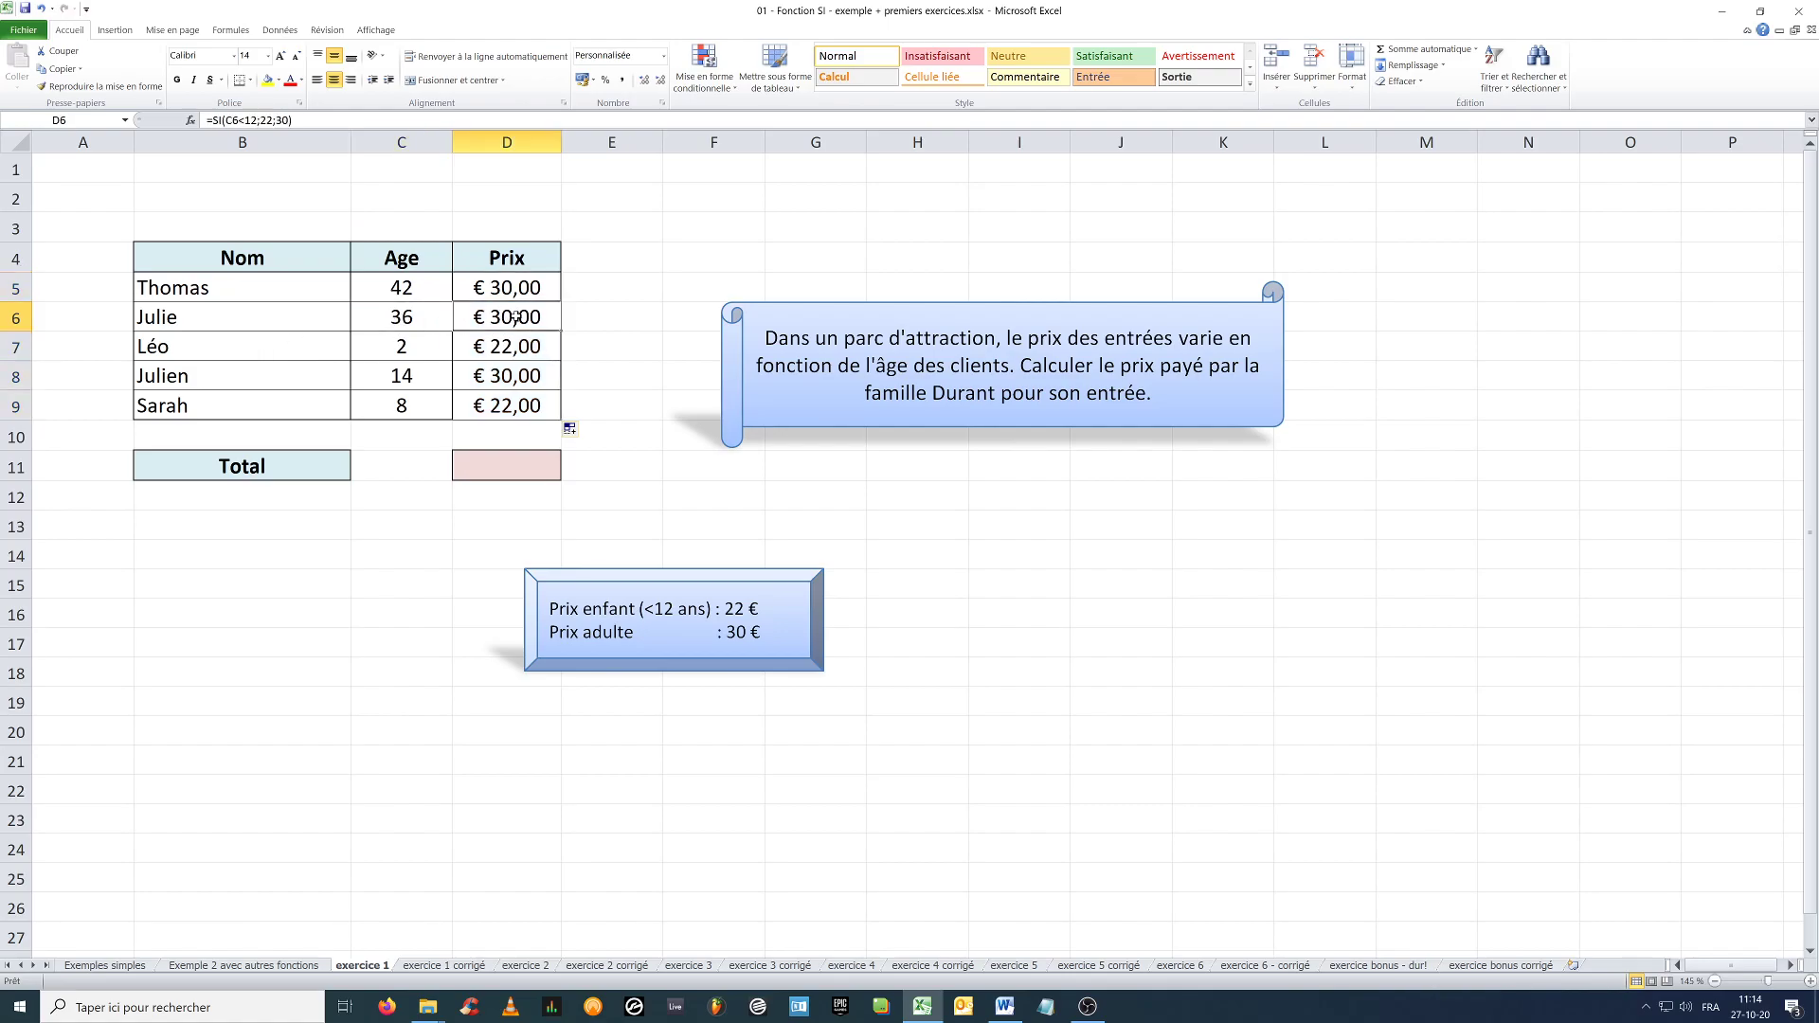
pyautogui.click(406, 347)
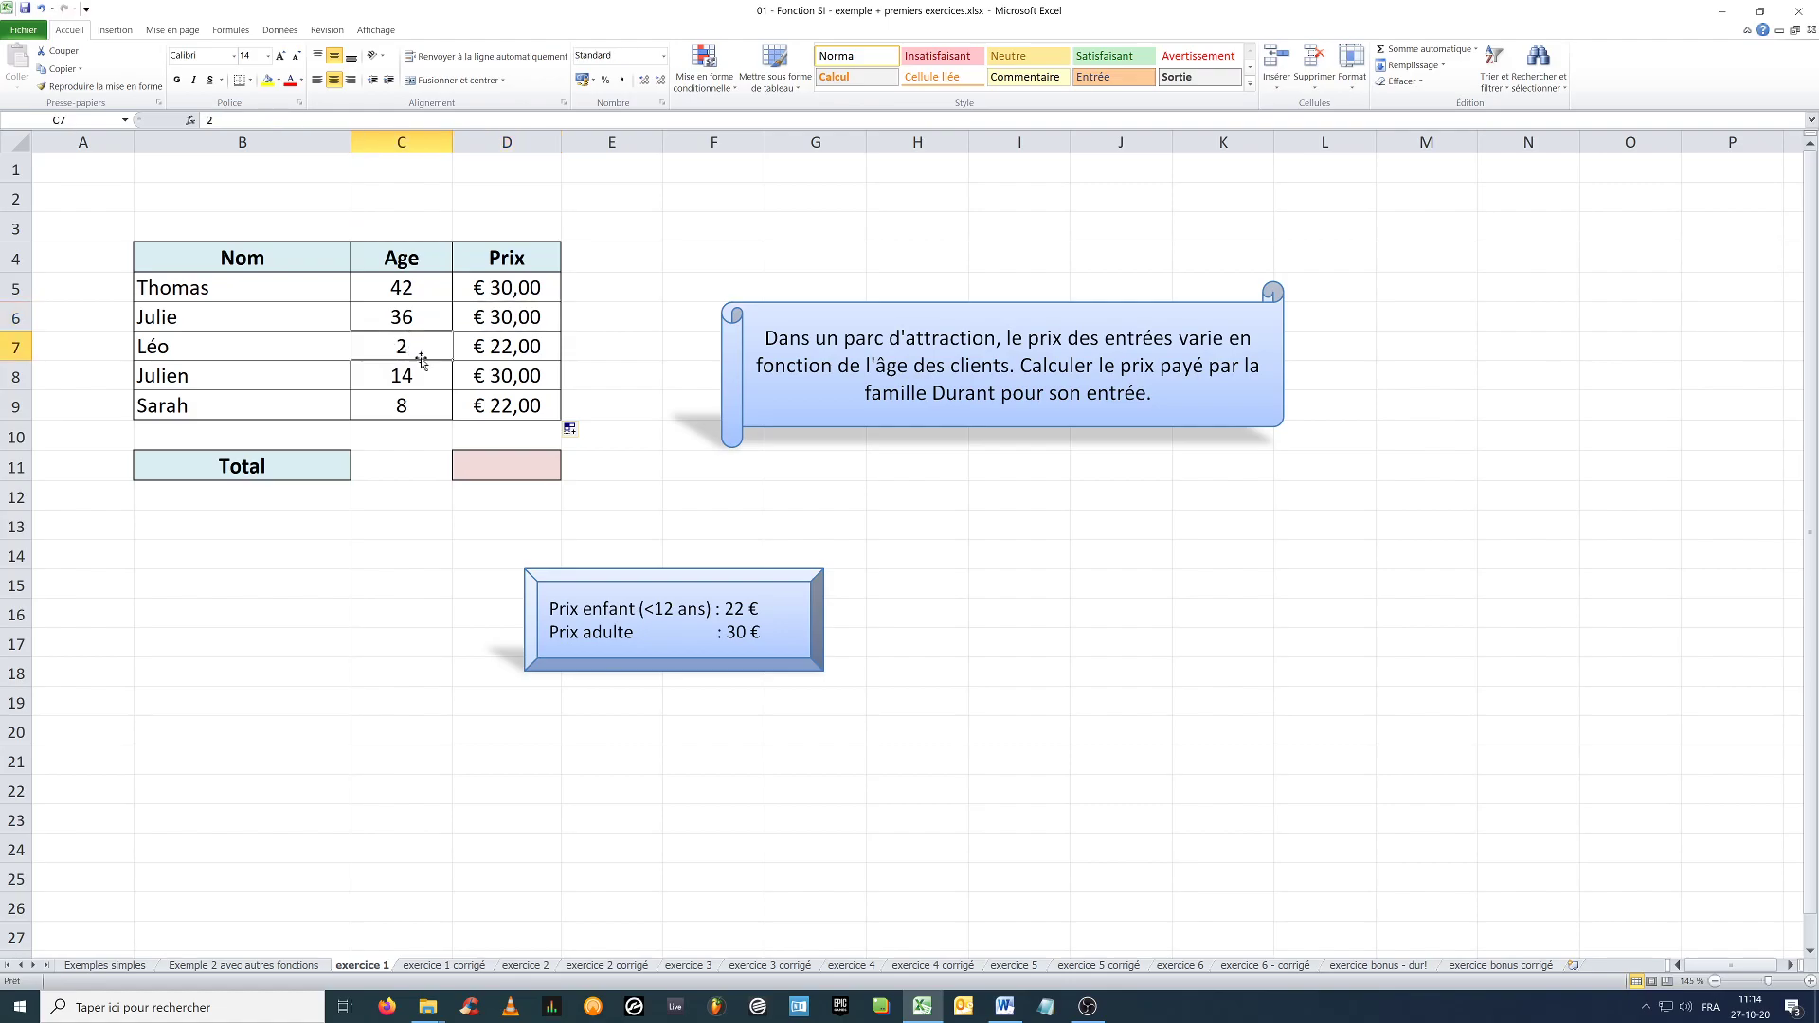
pyautogui.click(515, 344)
pyautogui.click(423, 379)
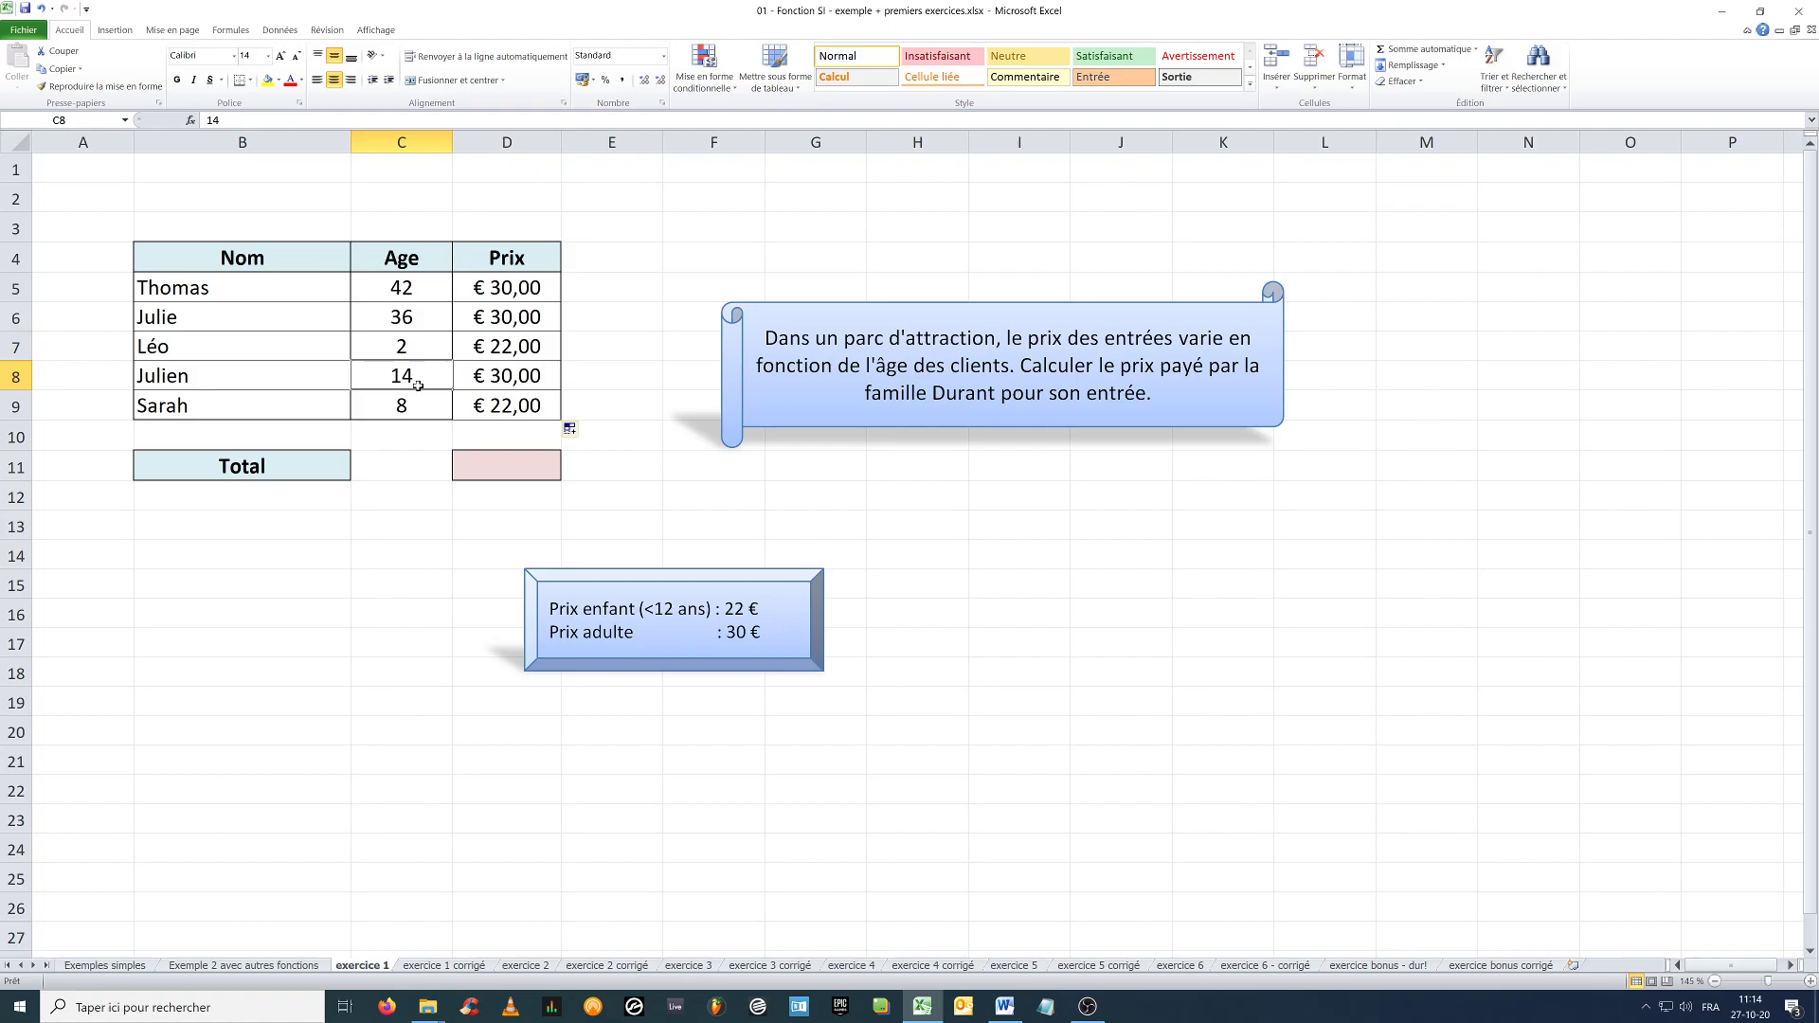
pyautogui.click(505, 377)
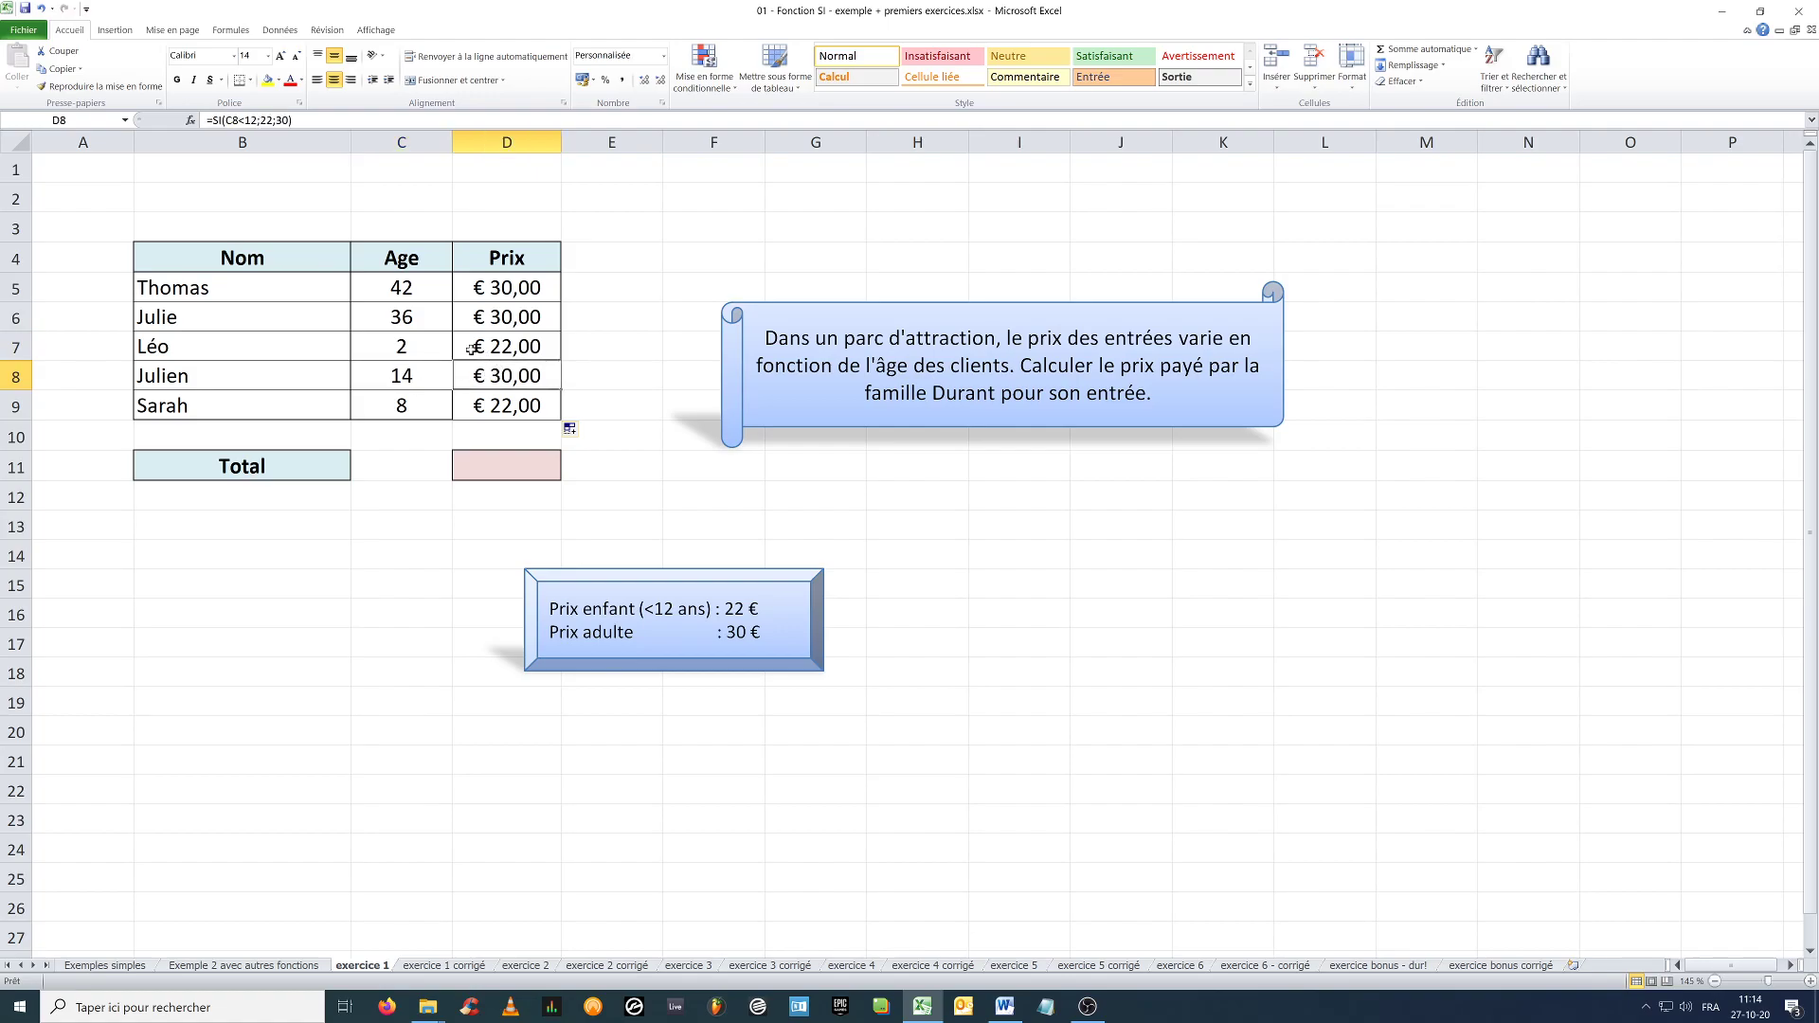
pyautogui.click(422, 408)
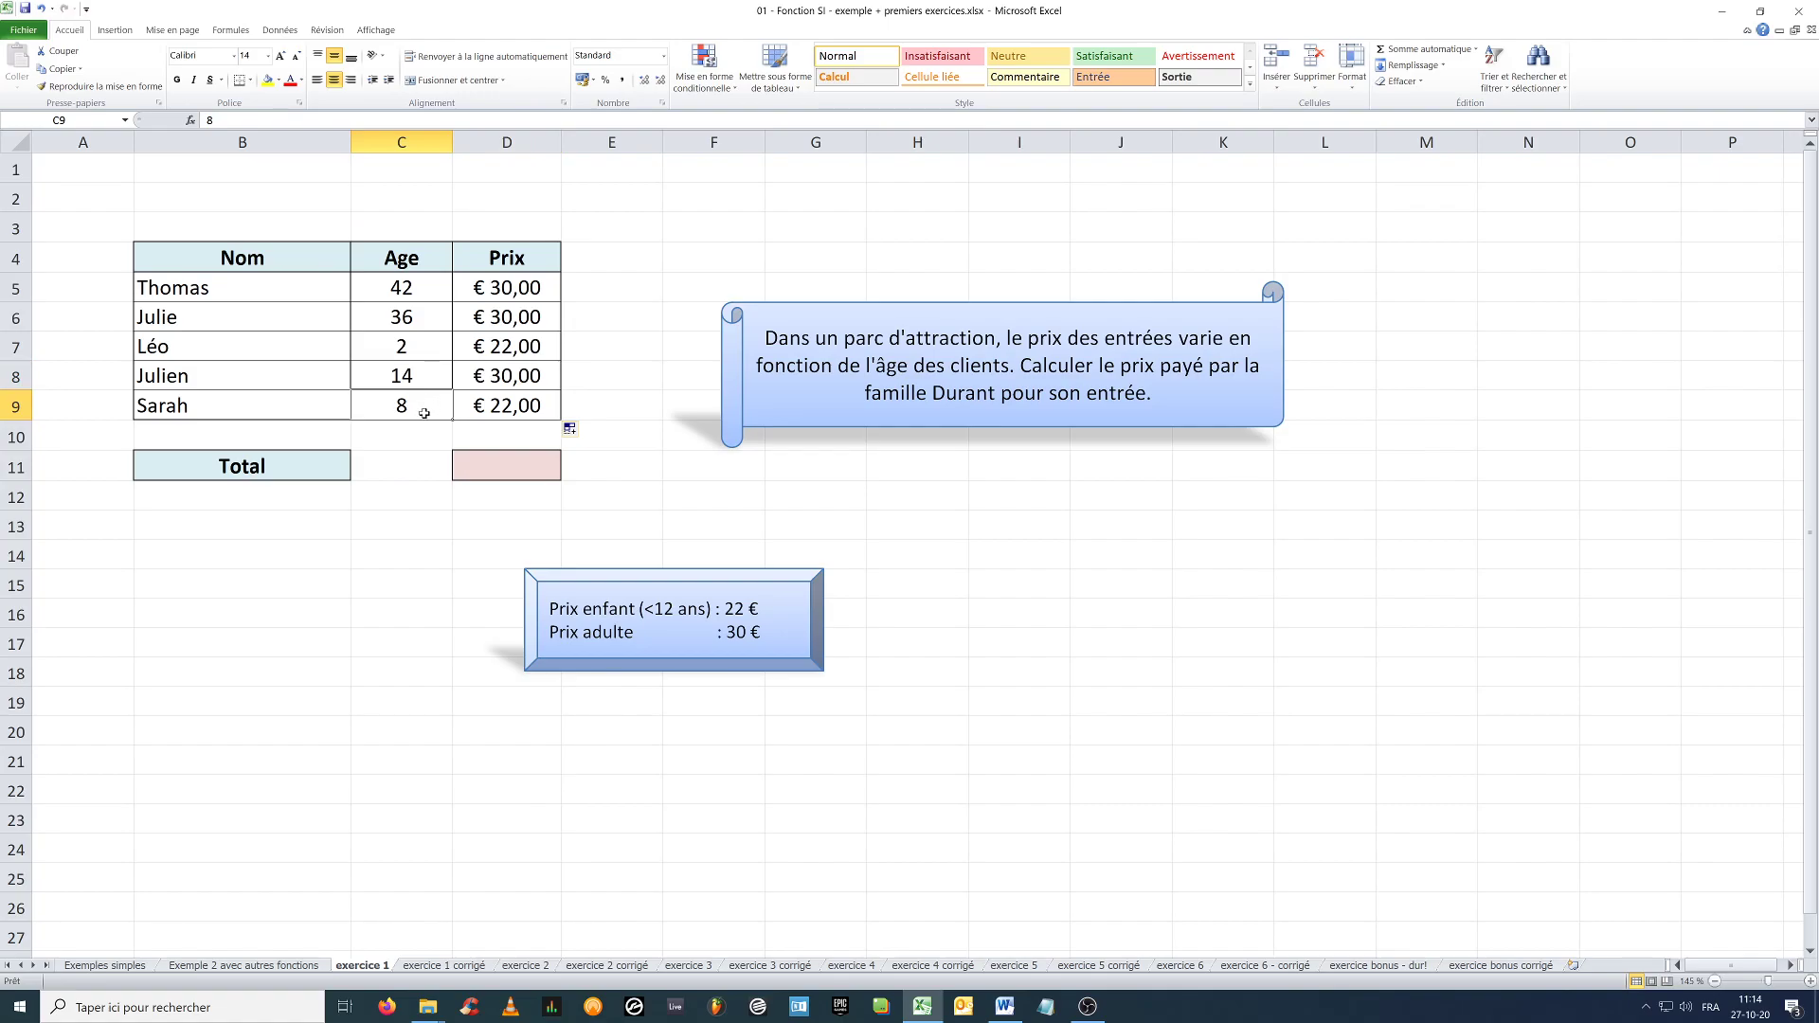
pyautogui.click(505, 409)
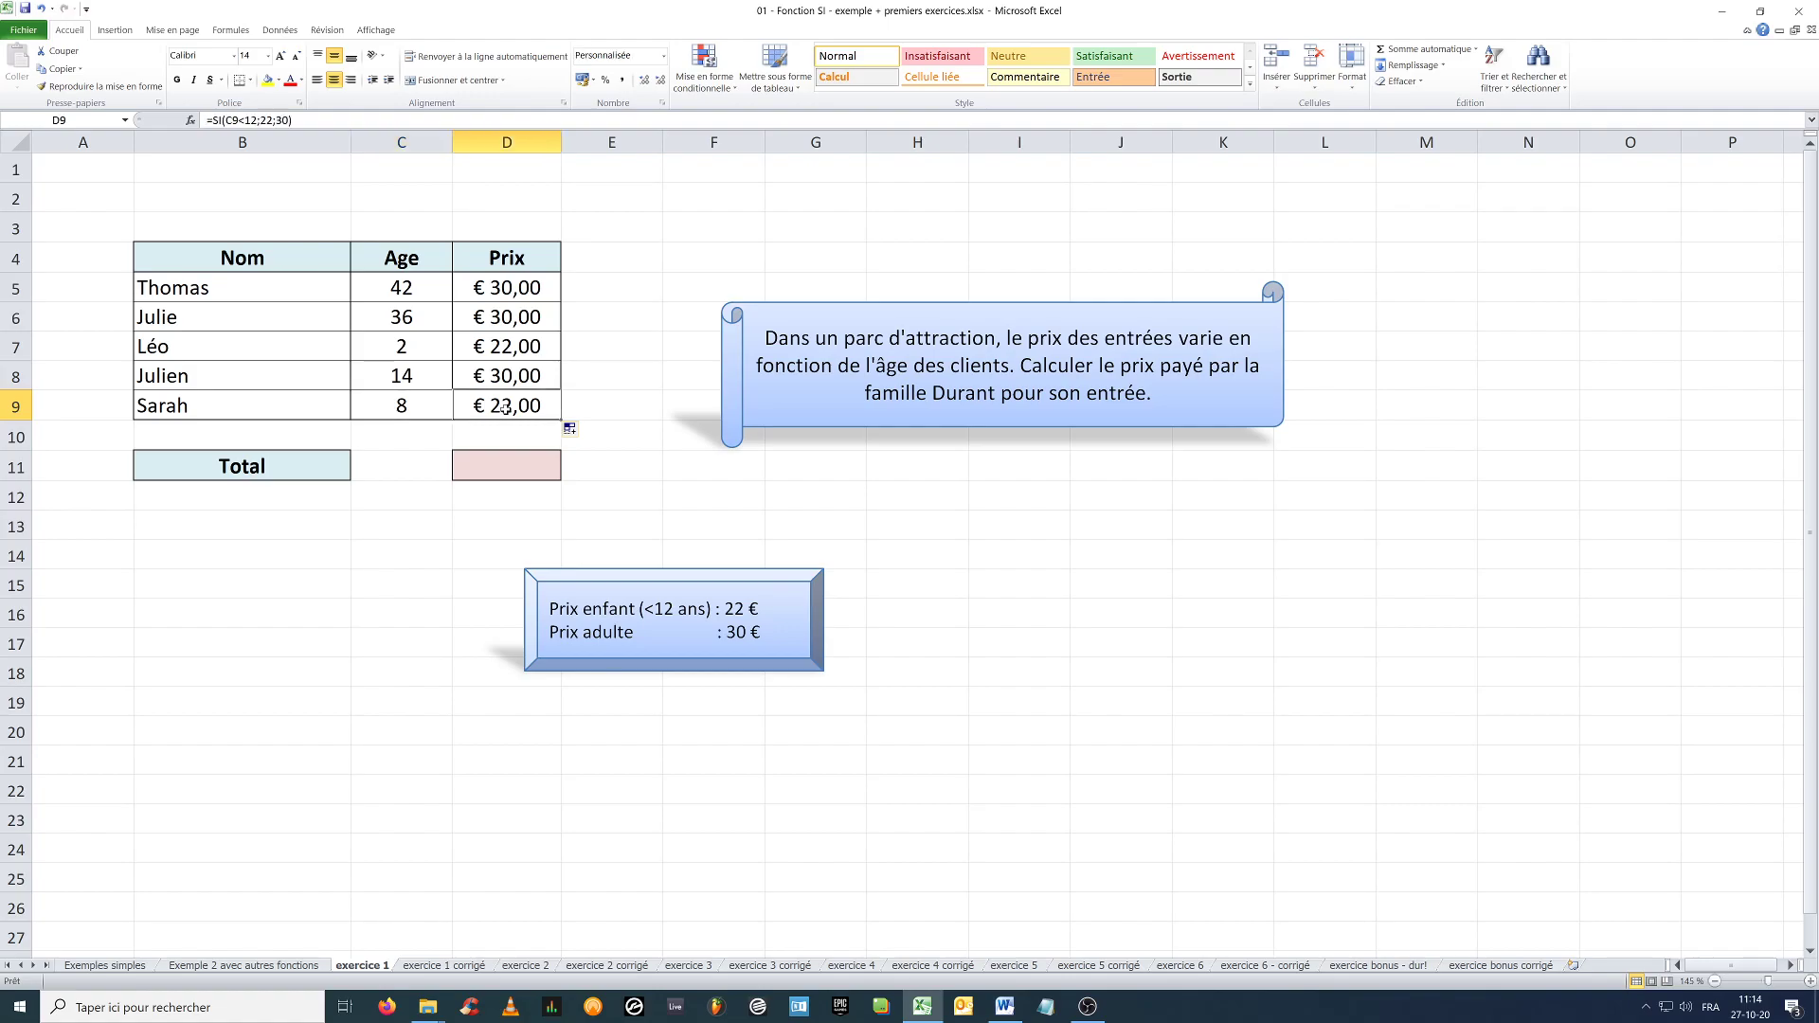
# Total the family's entry prices in D11 with the formula =SOMME(D5:D9).
pyautogui.click(491, 461)
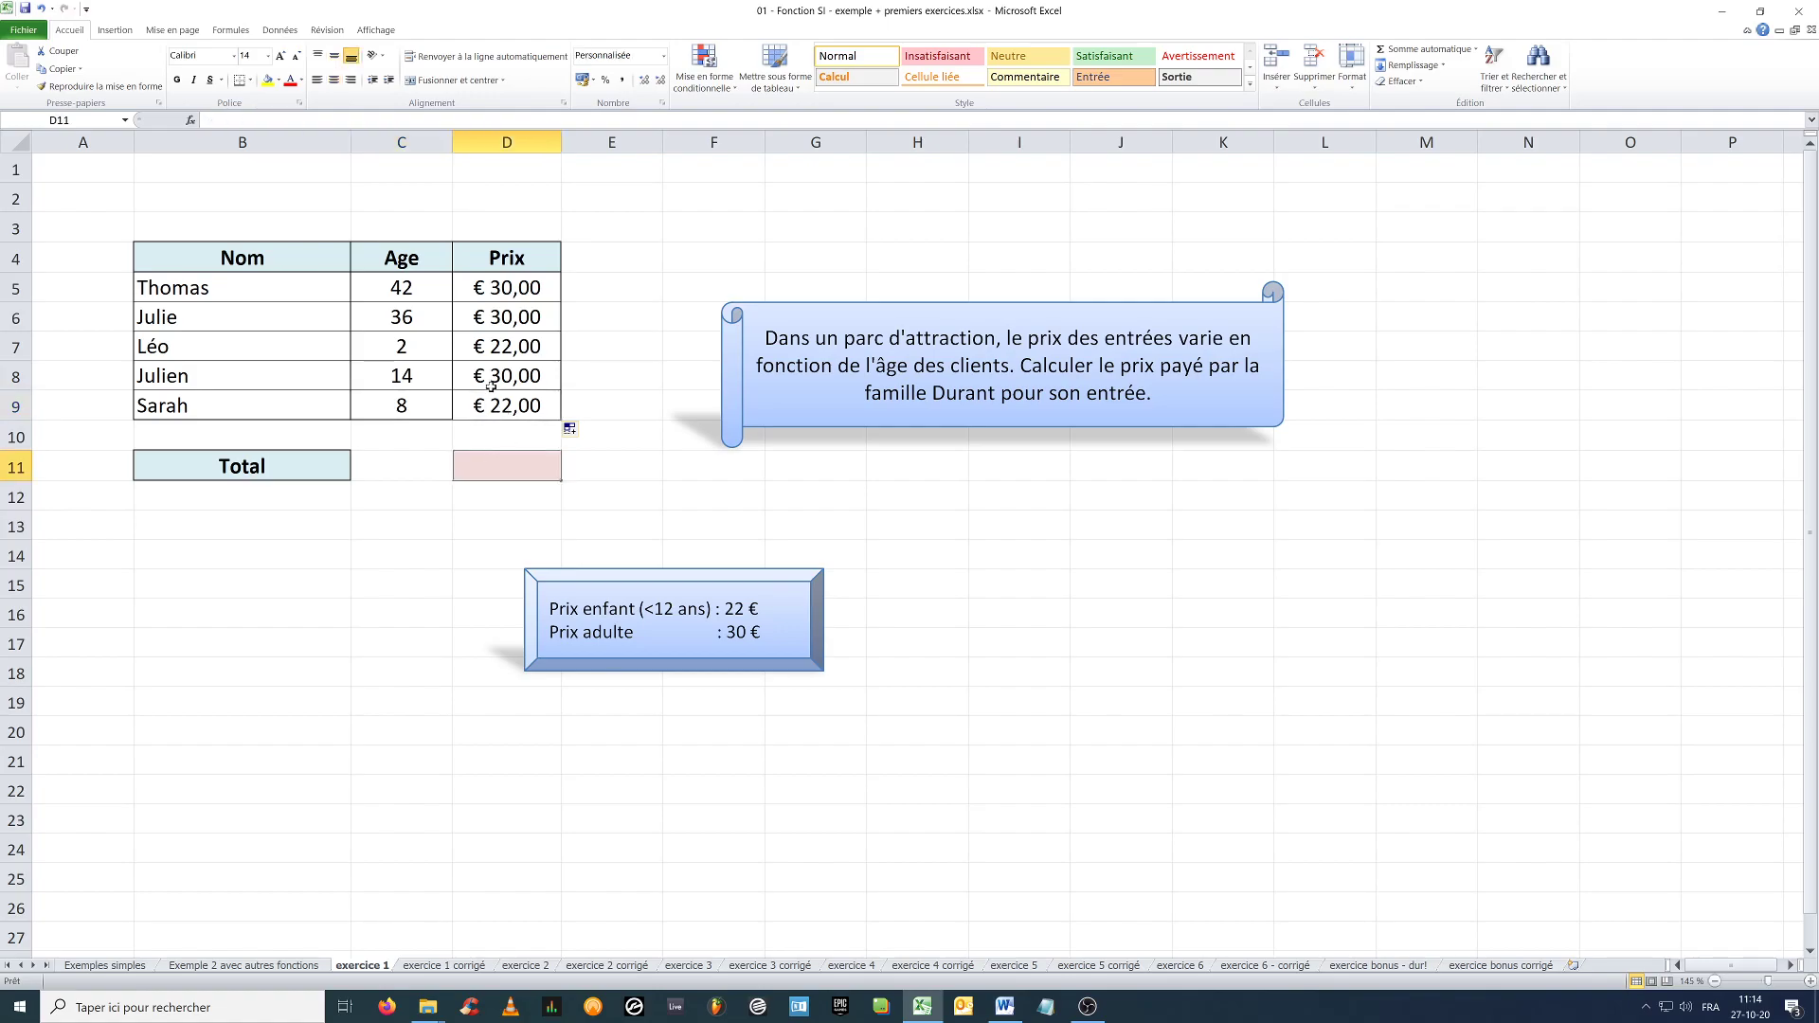
pyautogui.write('=somme(')
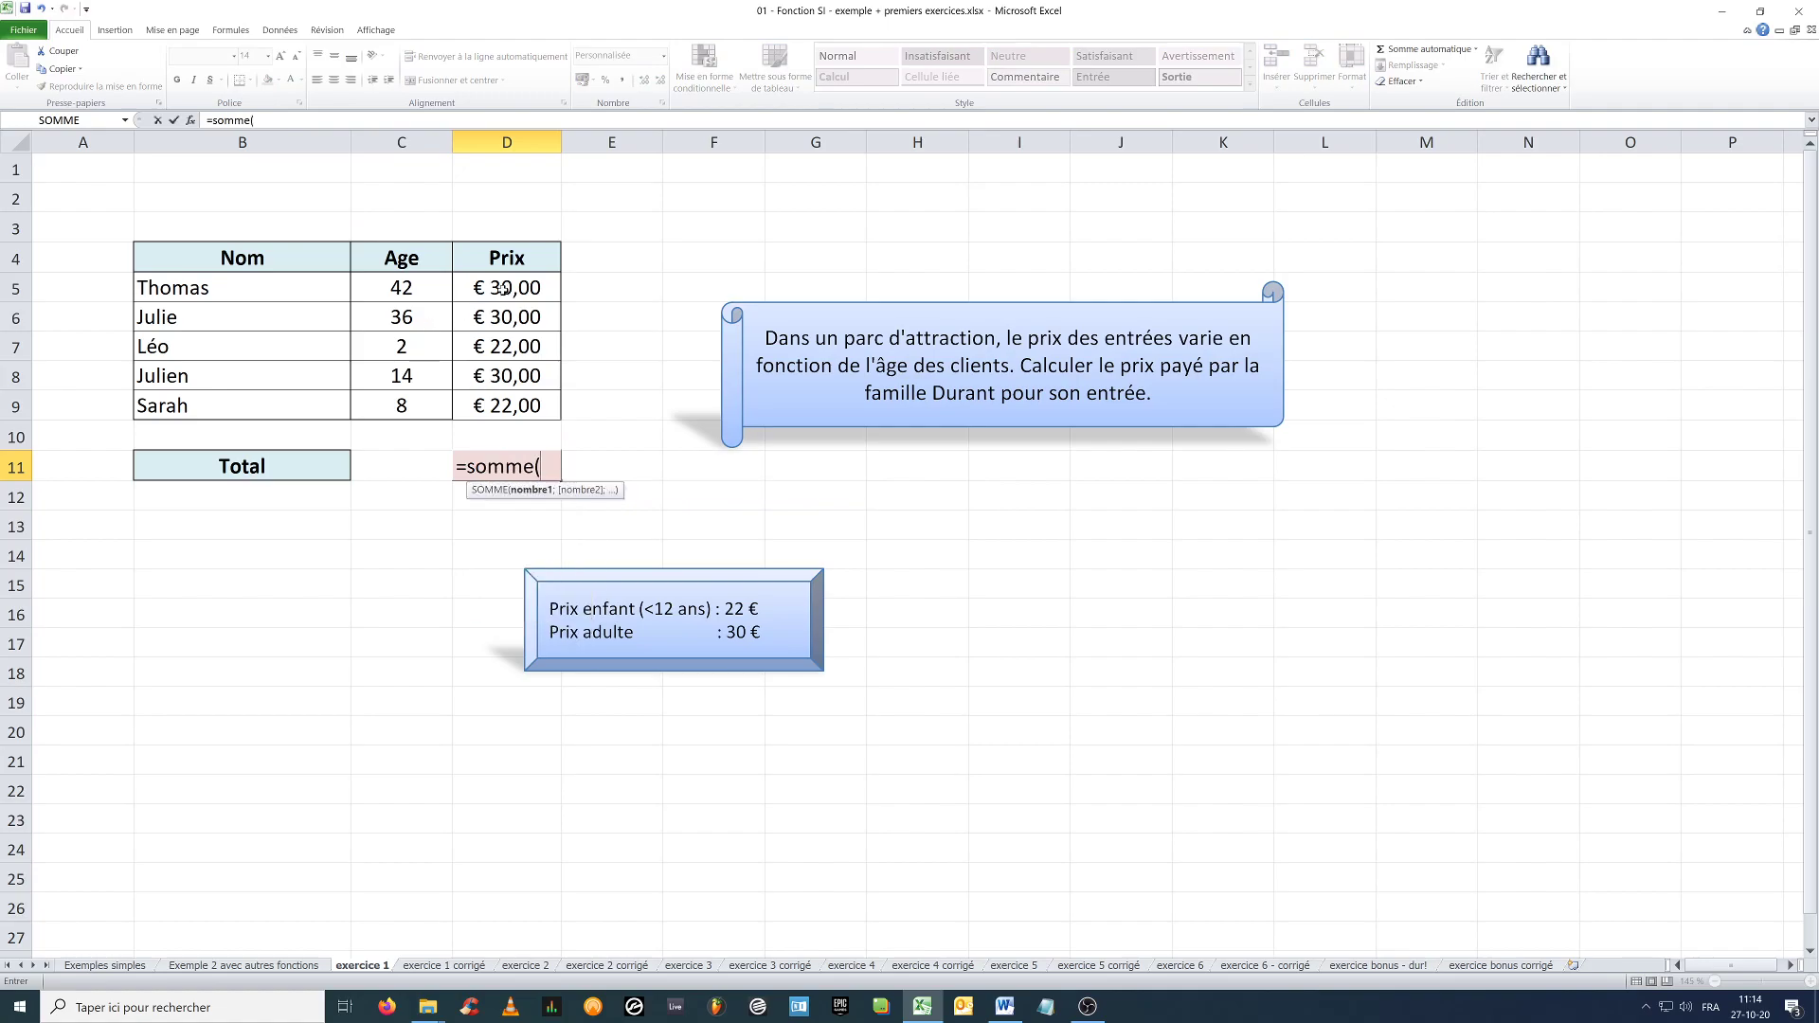
pyautogui.moveTo(502, 287); pyautogui.dragTo(510, 422)
pyautogui.write(')')
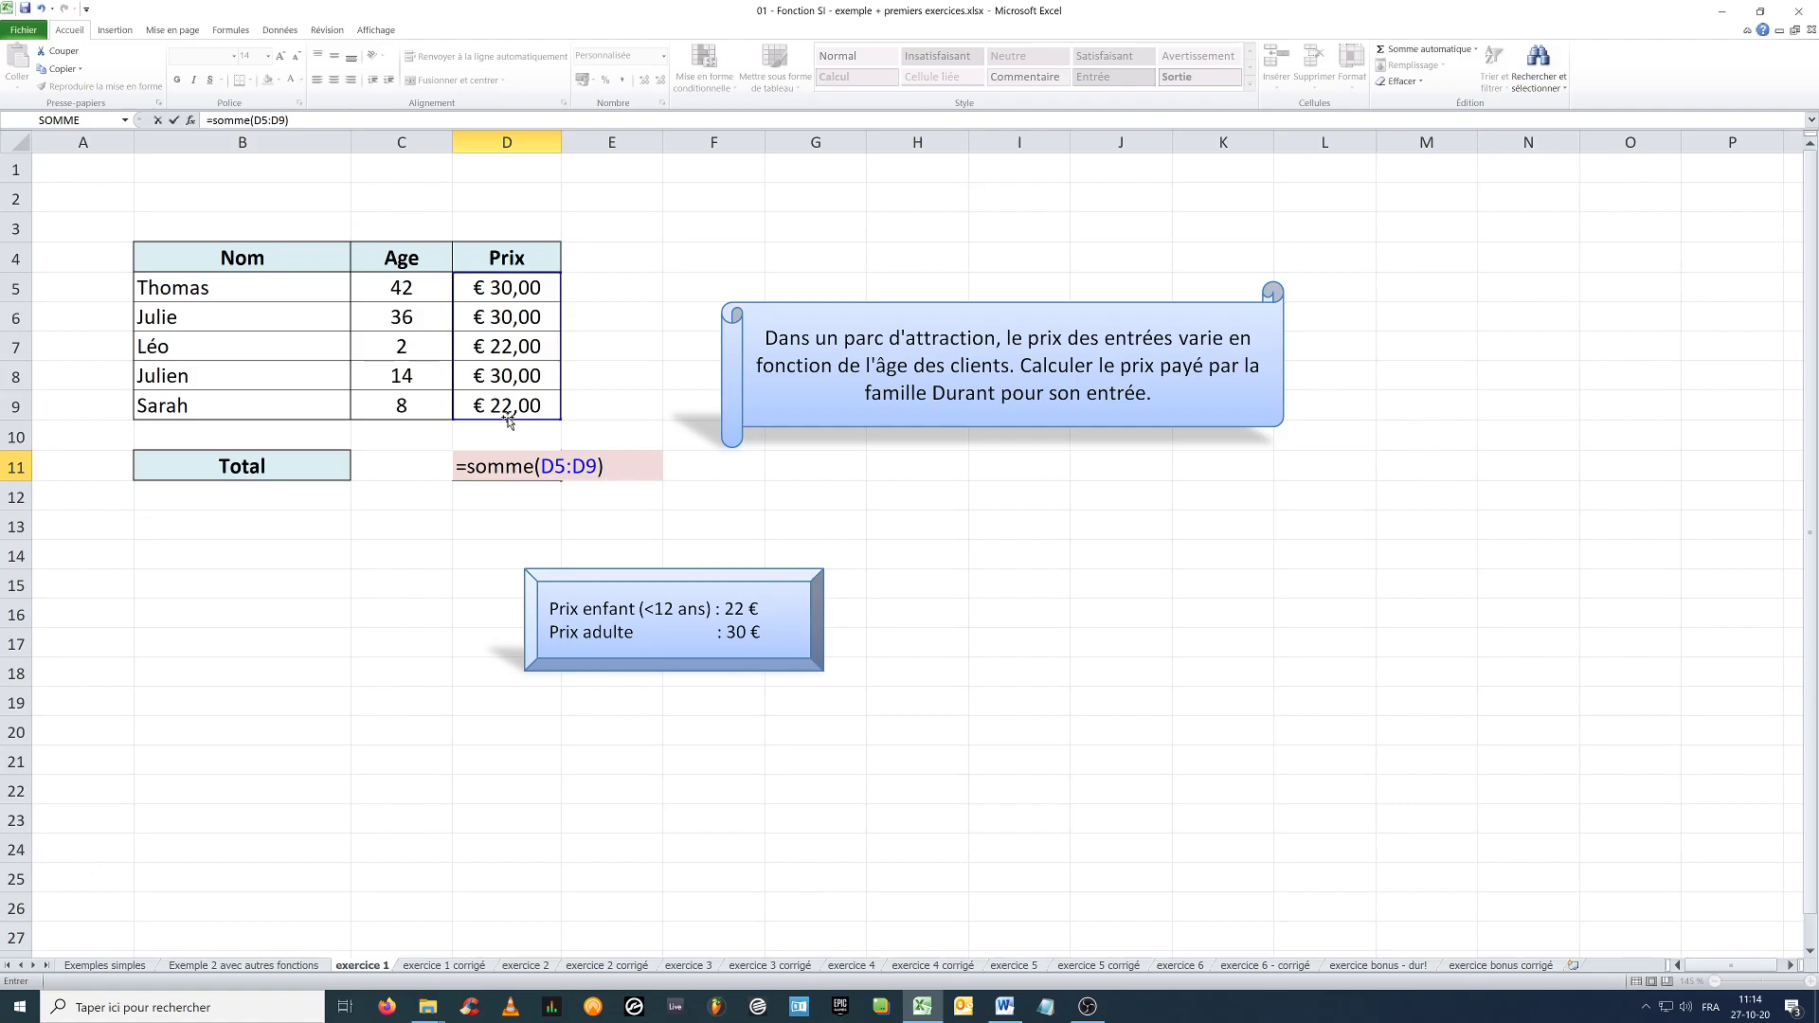
pyautogui.press('Return')
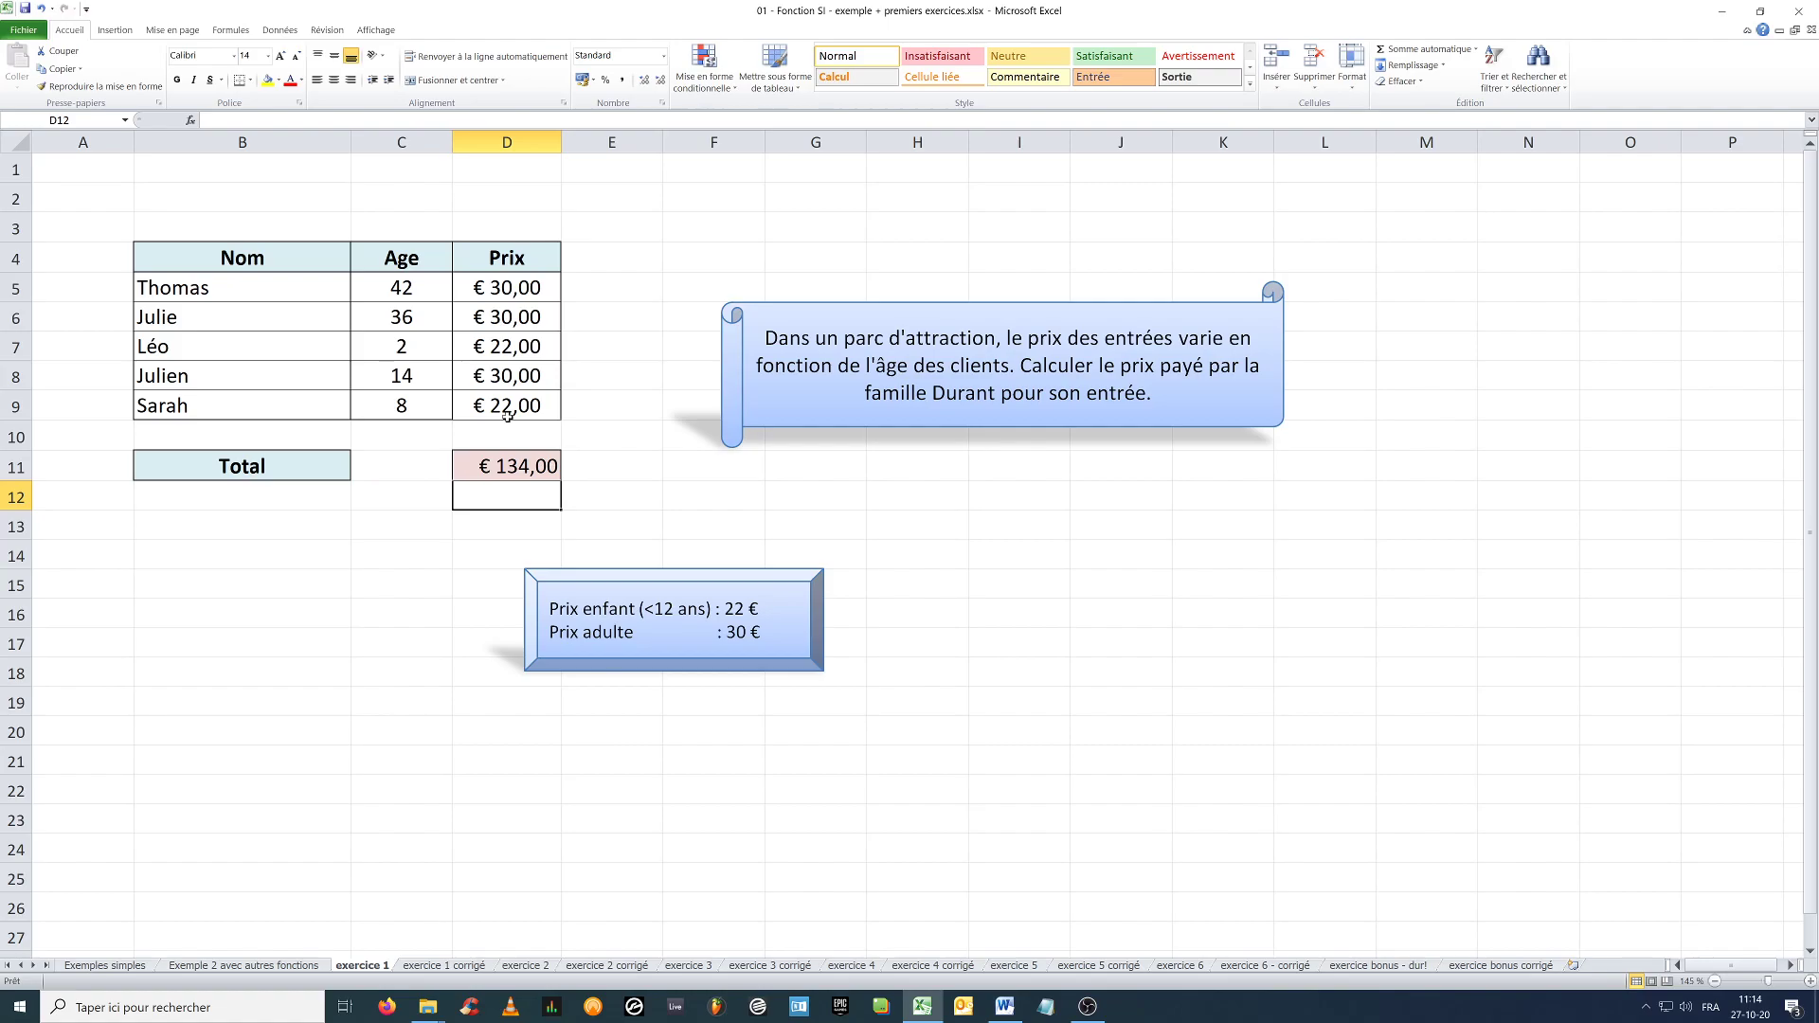
# Open the "exercice 2" worksheet and select the order amounts in C8:C12.
pyautogui.click(519, 287)
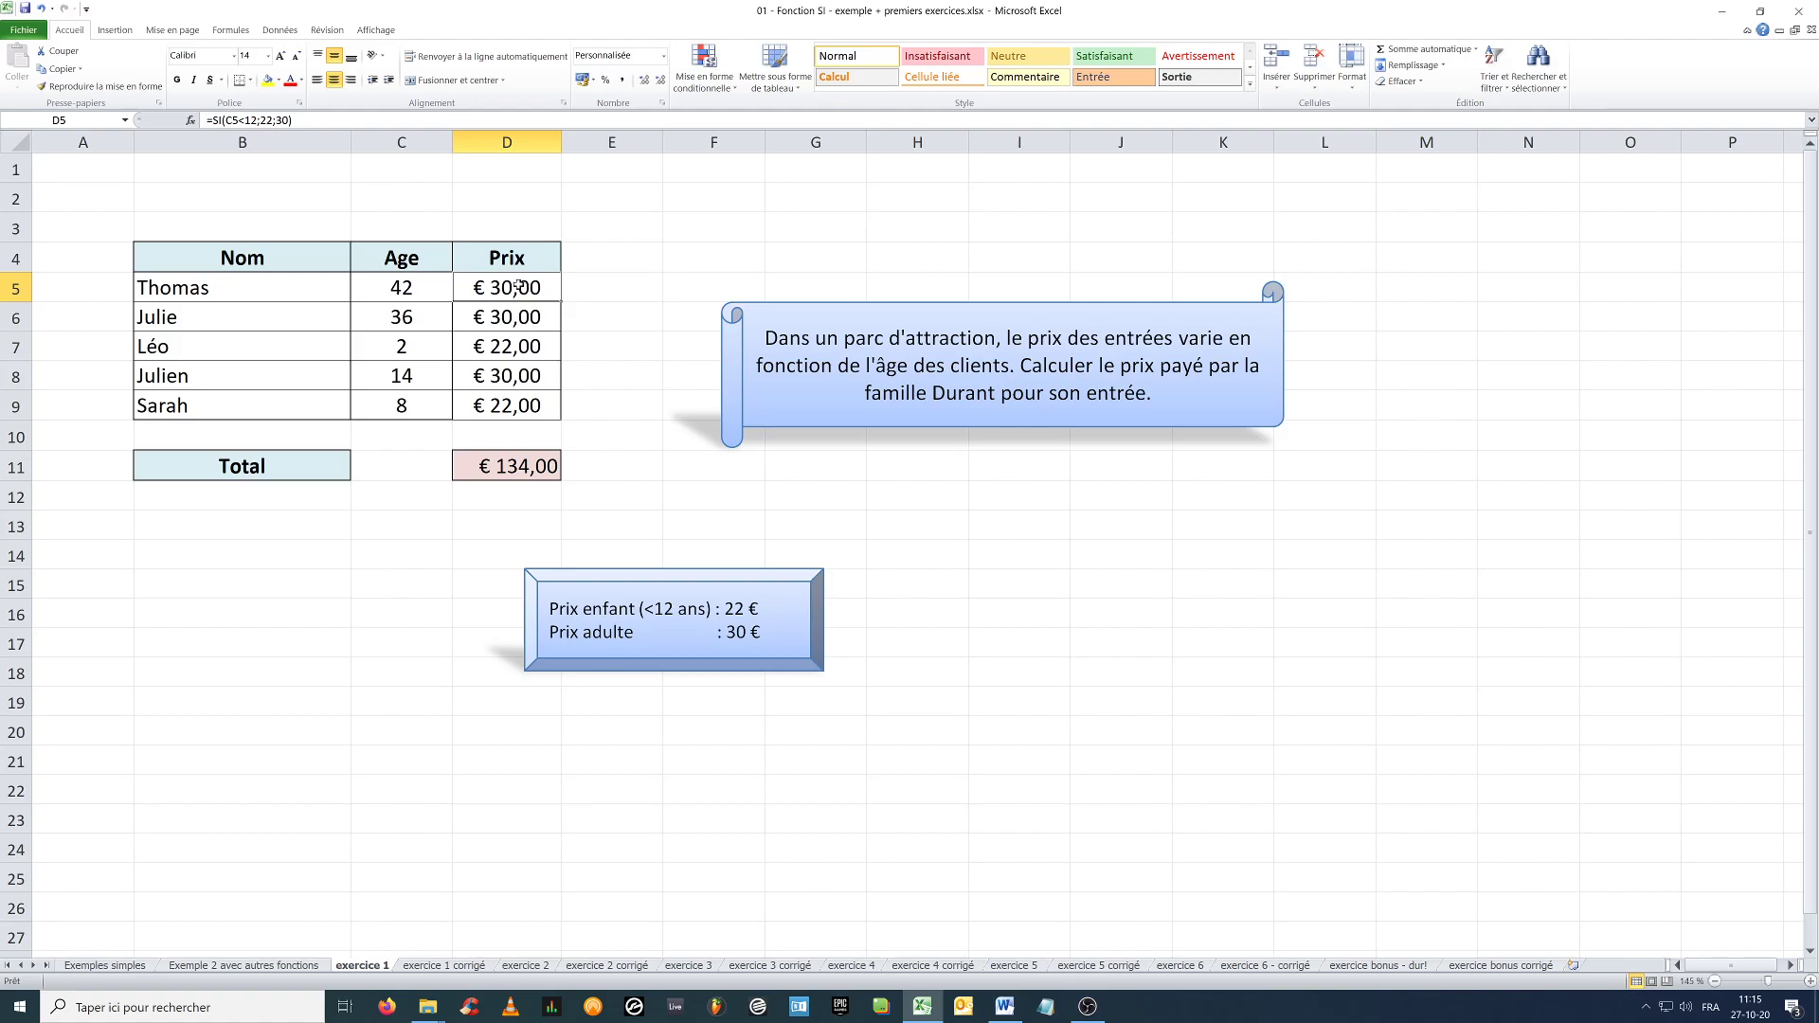
pyautogui.click(536, 967)
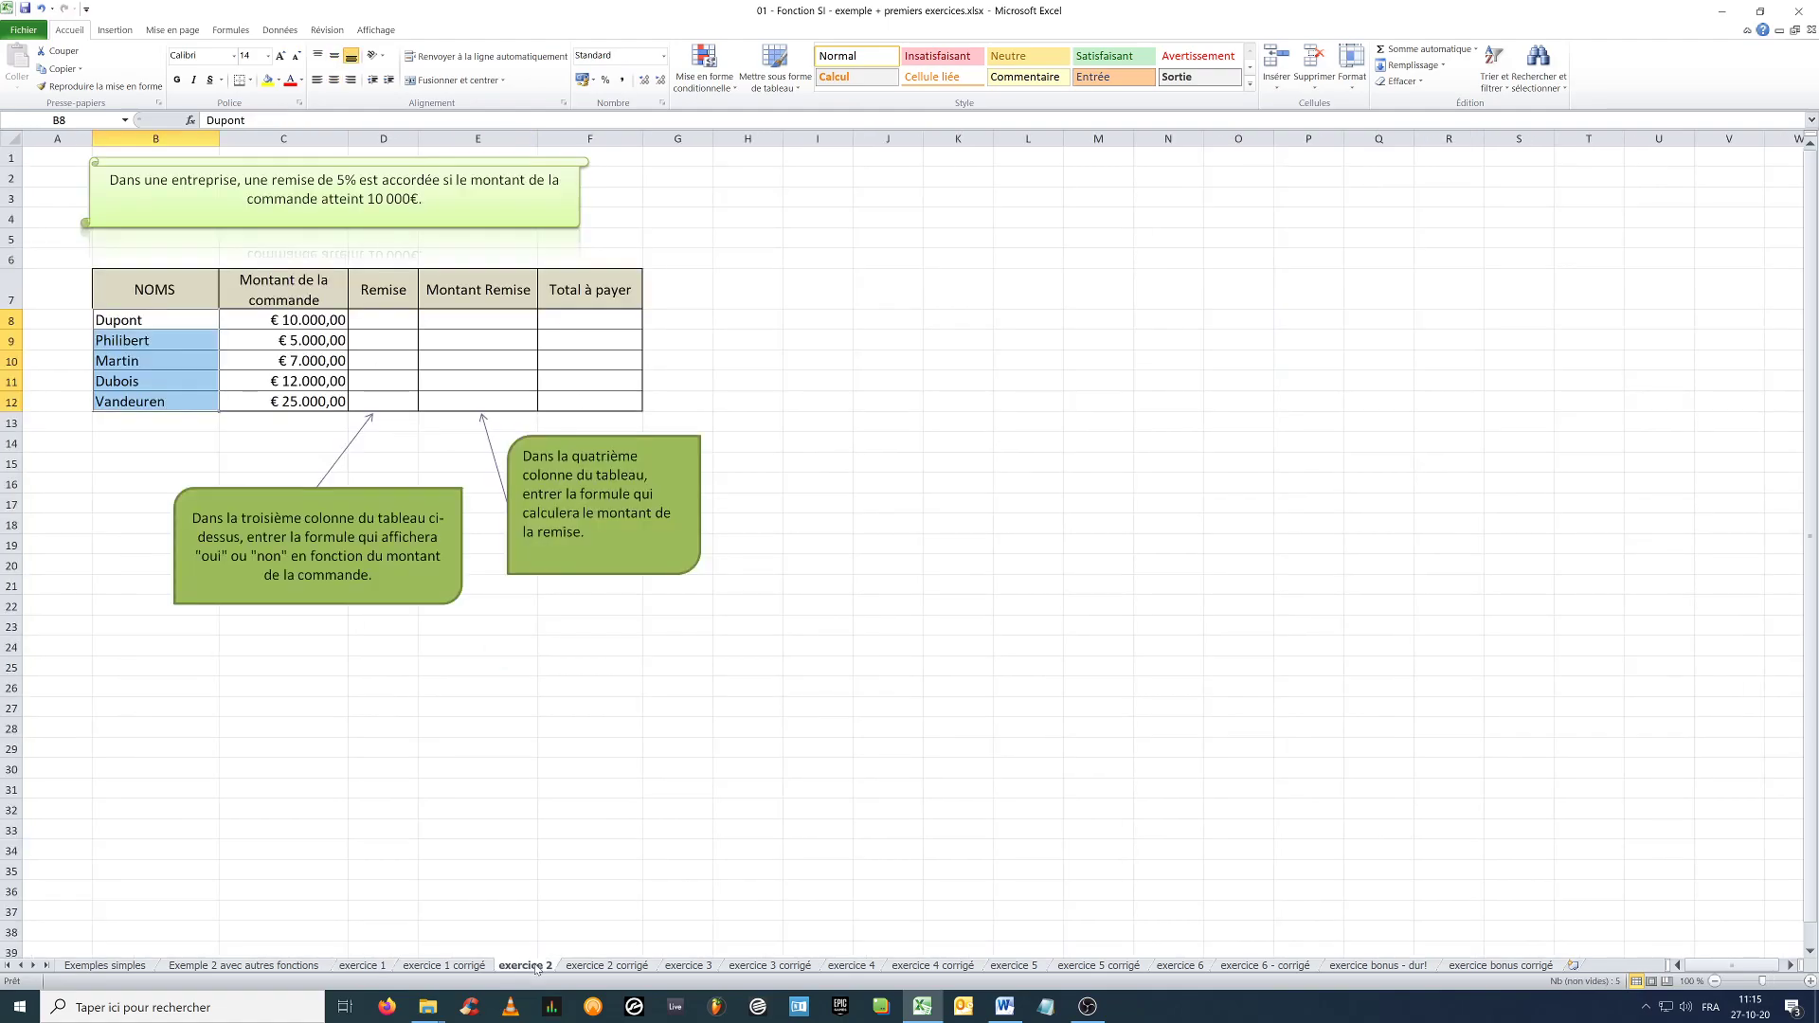
pyautogui.scroll(1, 276, 432)
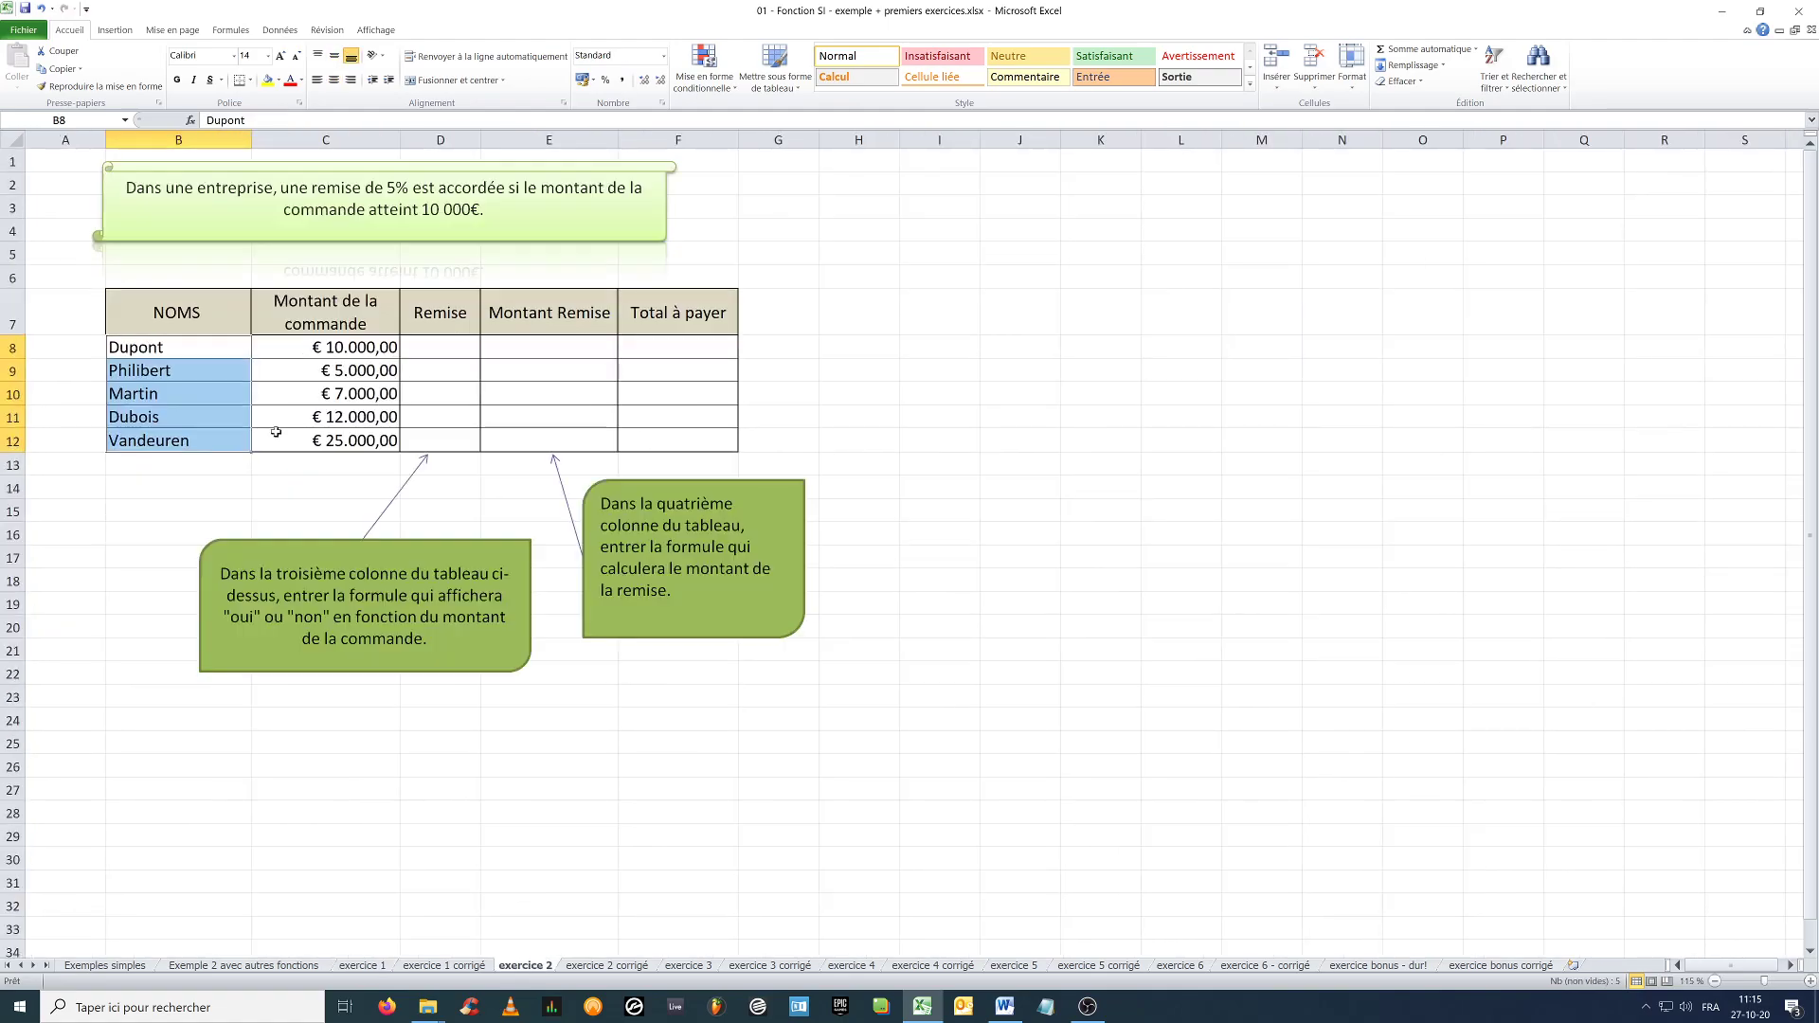
pyautogui.scroll(1, 276, 432)
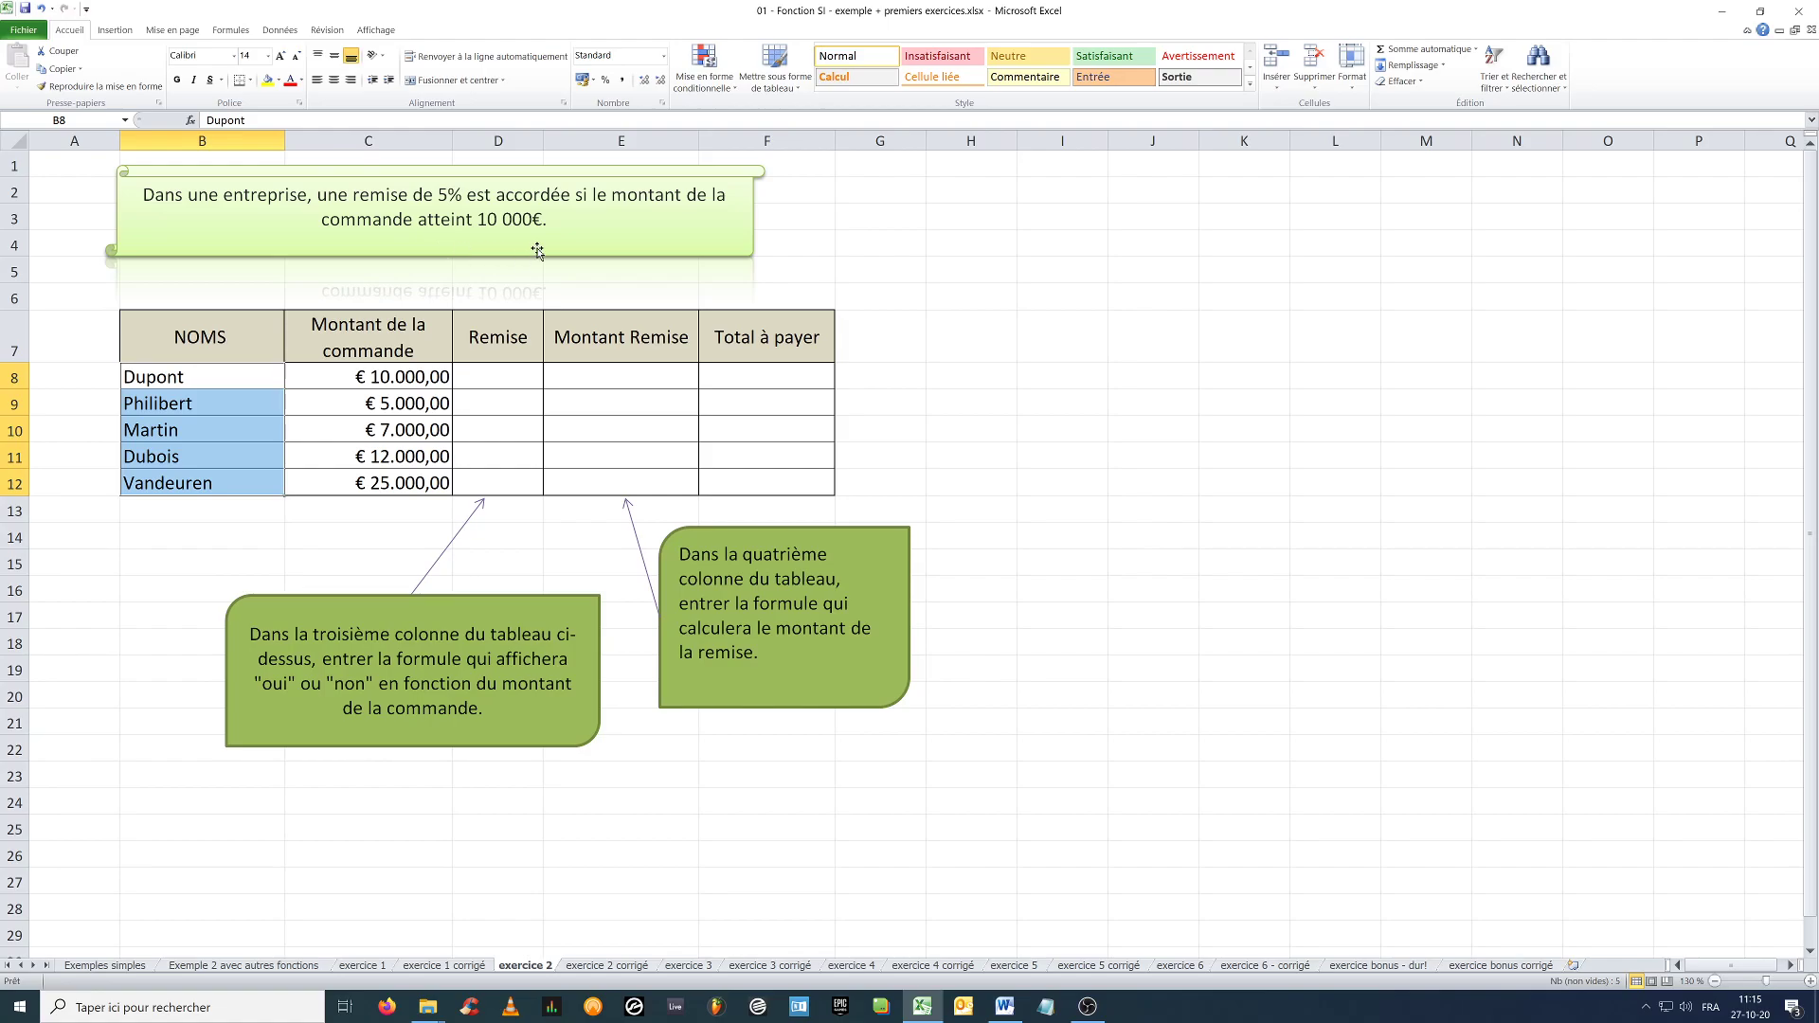
pyautogui.moveTo(376, 383); pyautogui.dragTo(381, 473)
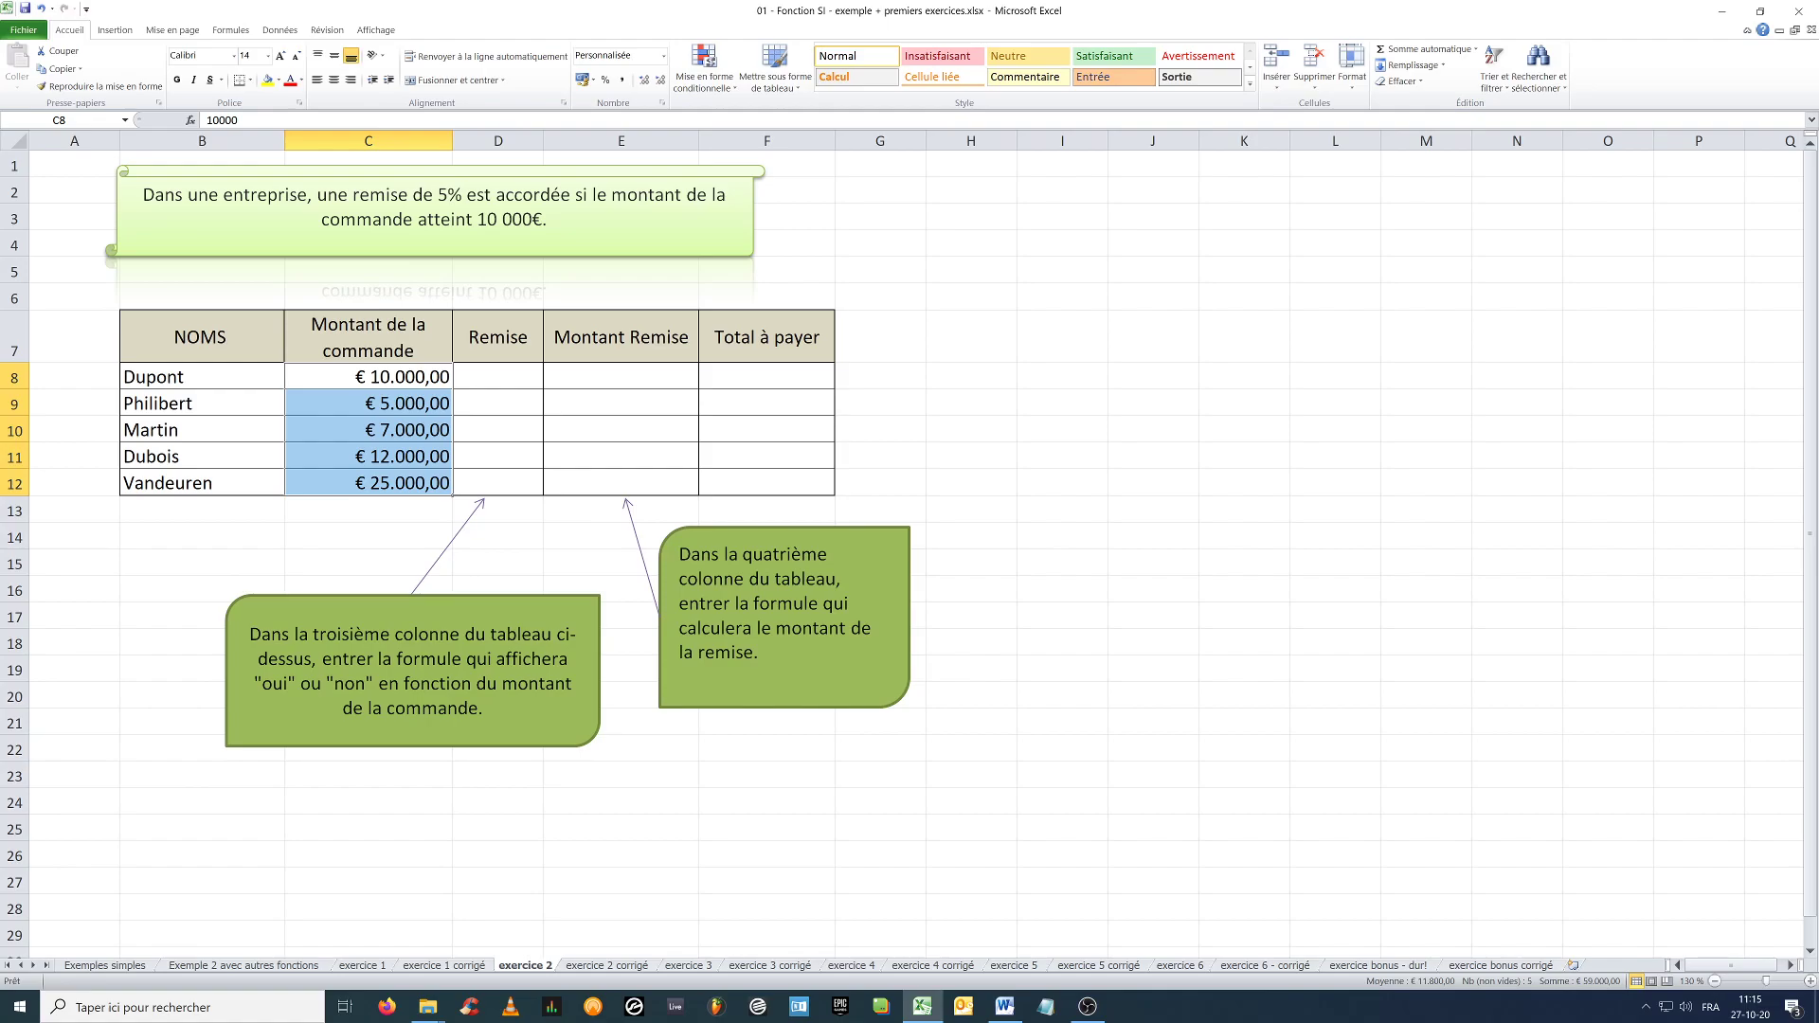
# Move the green 5% discount instruction banner sideways so it spans about columns F to L in rows 1 to 5.
pyautogui.moveTo(511, 331)
pyautogui.mouseDown()
pyautogui.moveTo(509, 485)
pyautogui.moveTo(500, 336)
pyautogui.mouseUp()
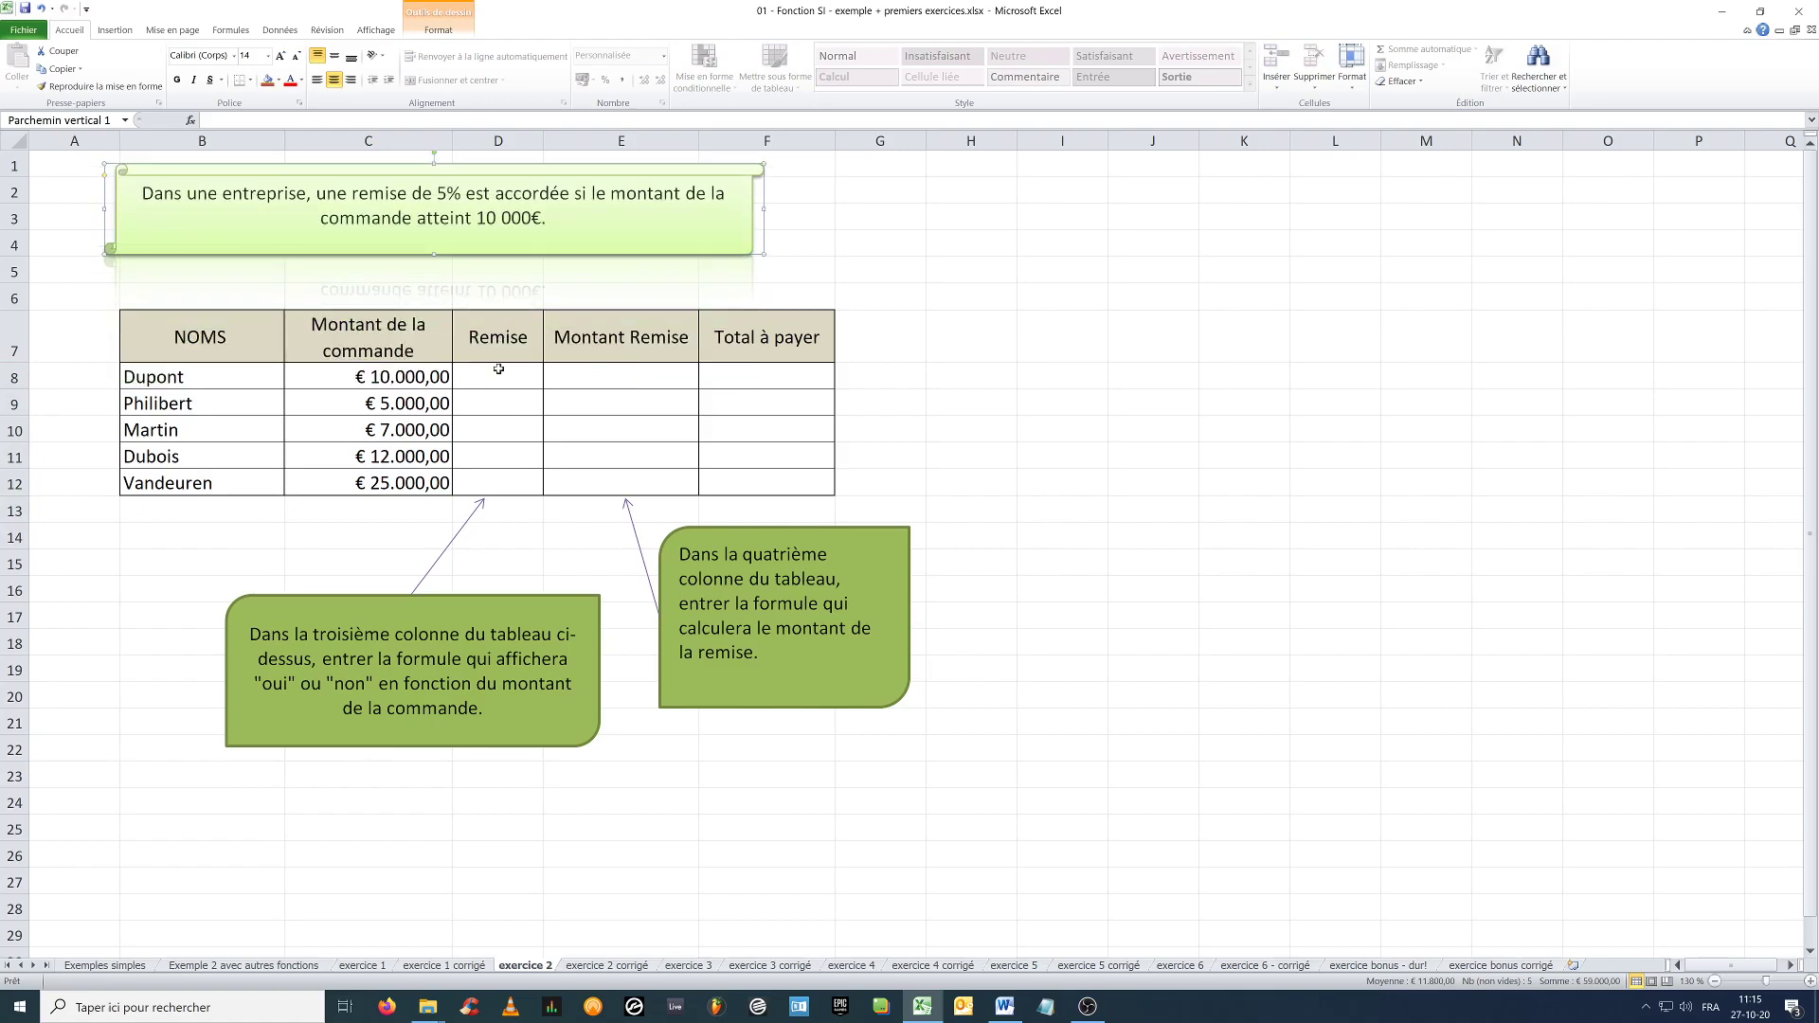
pyautogui.click(609, 377)
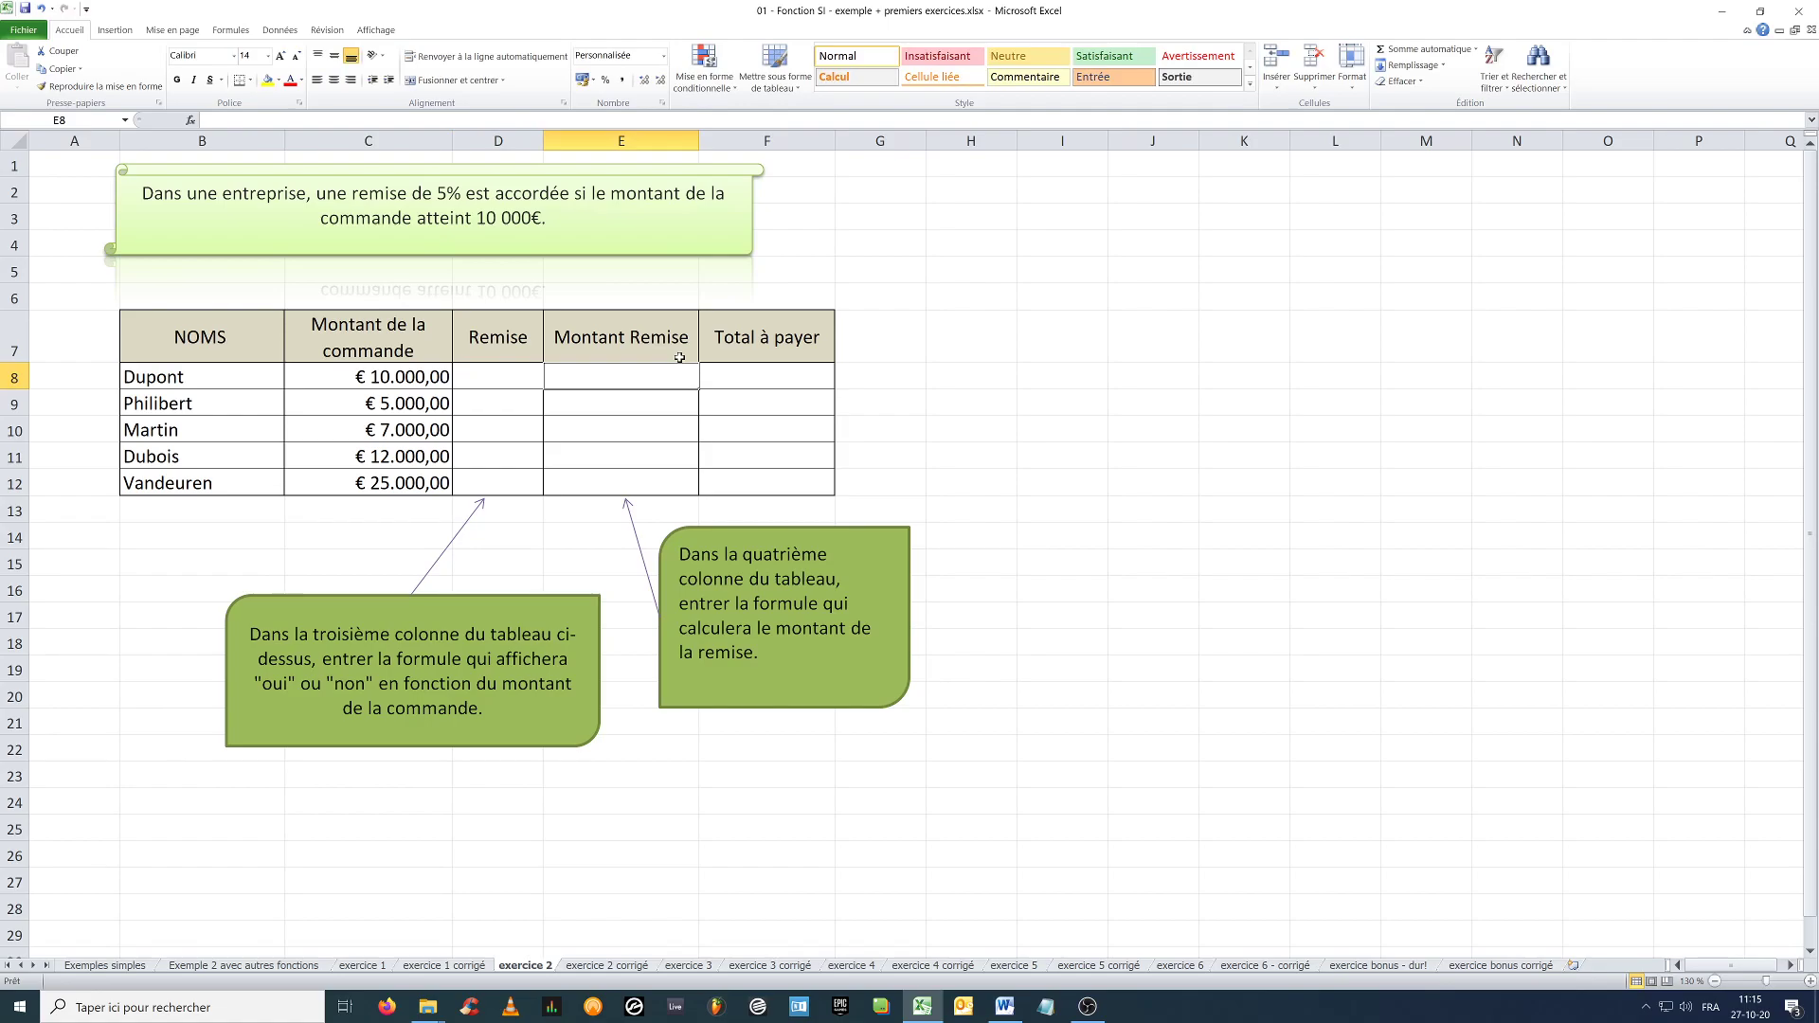
pyautogui.moveTo(644, 340); pyautogui.dragTo(1252, 353)
# Begin the discount amount formula in E8 with an SI function testing whether the order amount meets C8>=10000.
pyautogui.click(605, 336)
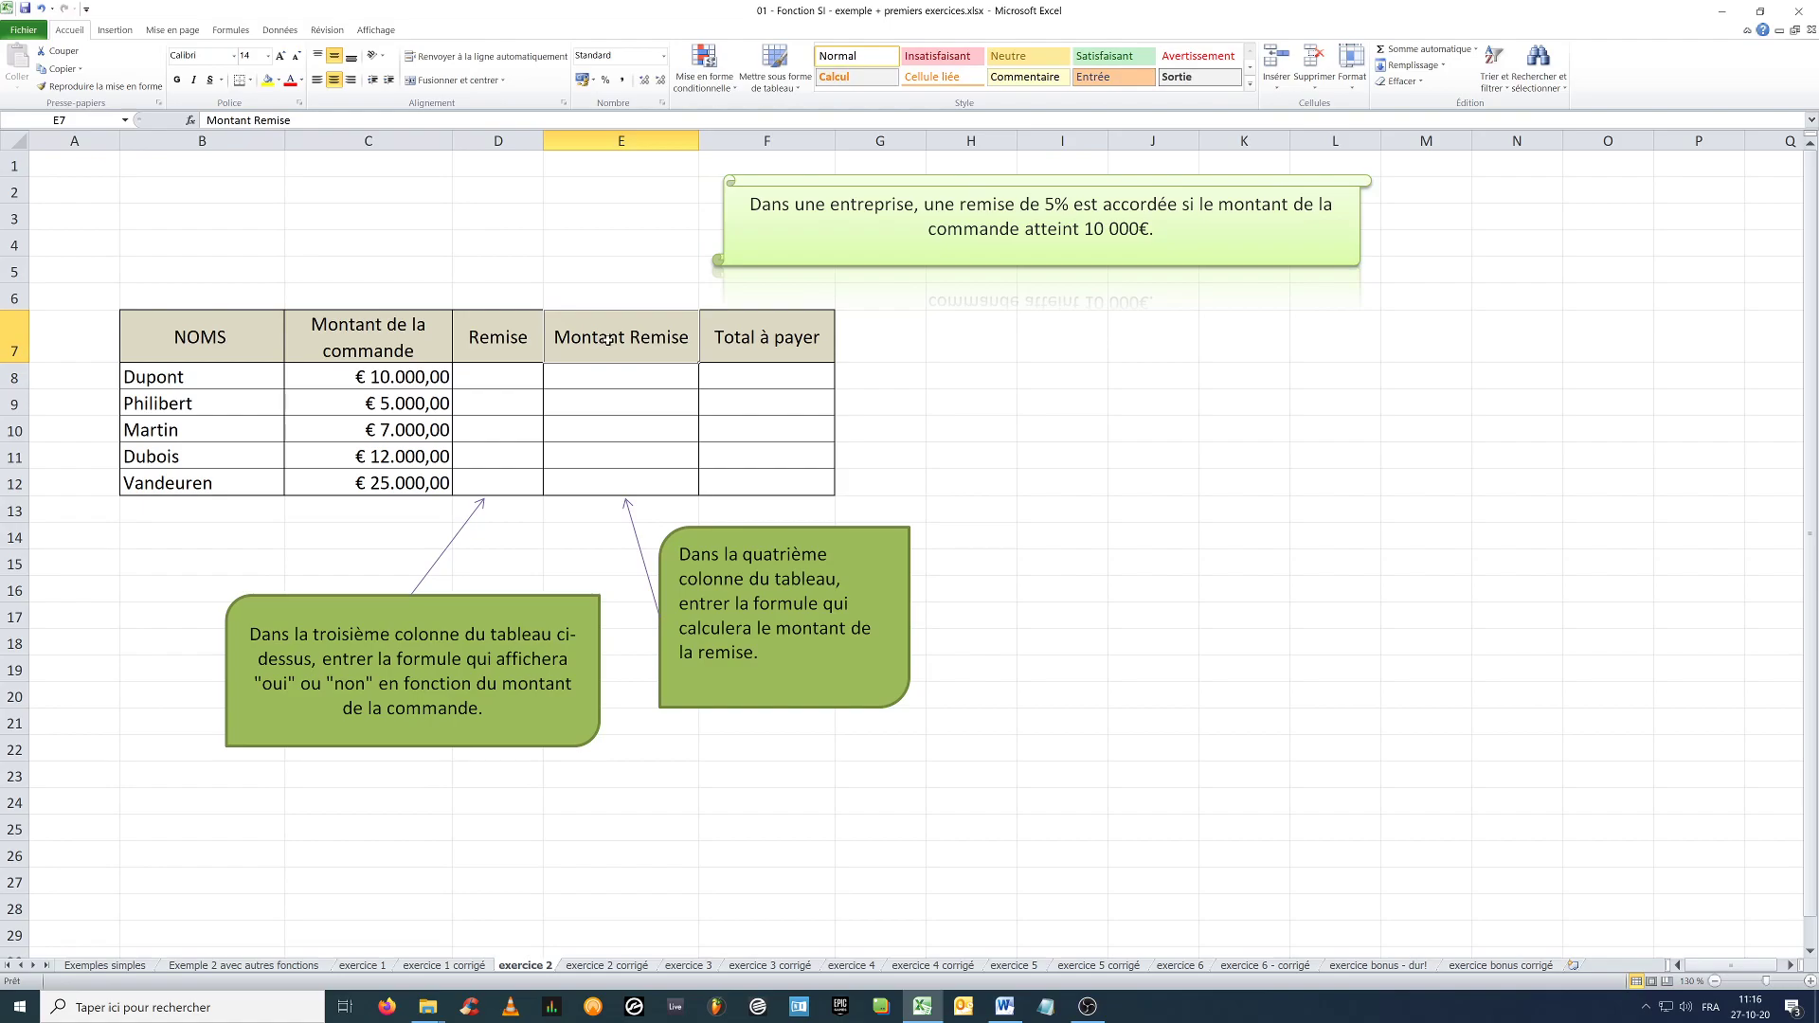
pyautogui.click(596, 384)
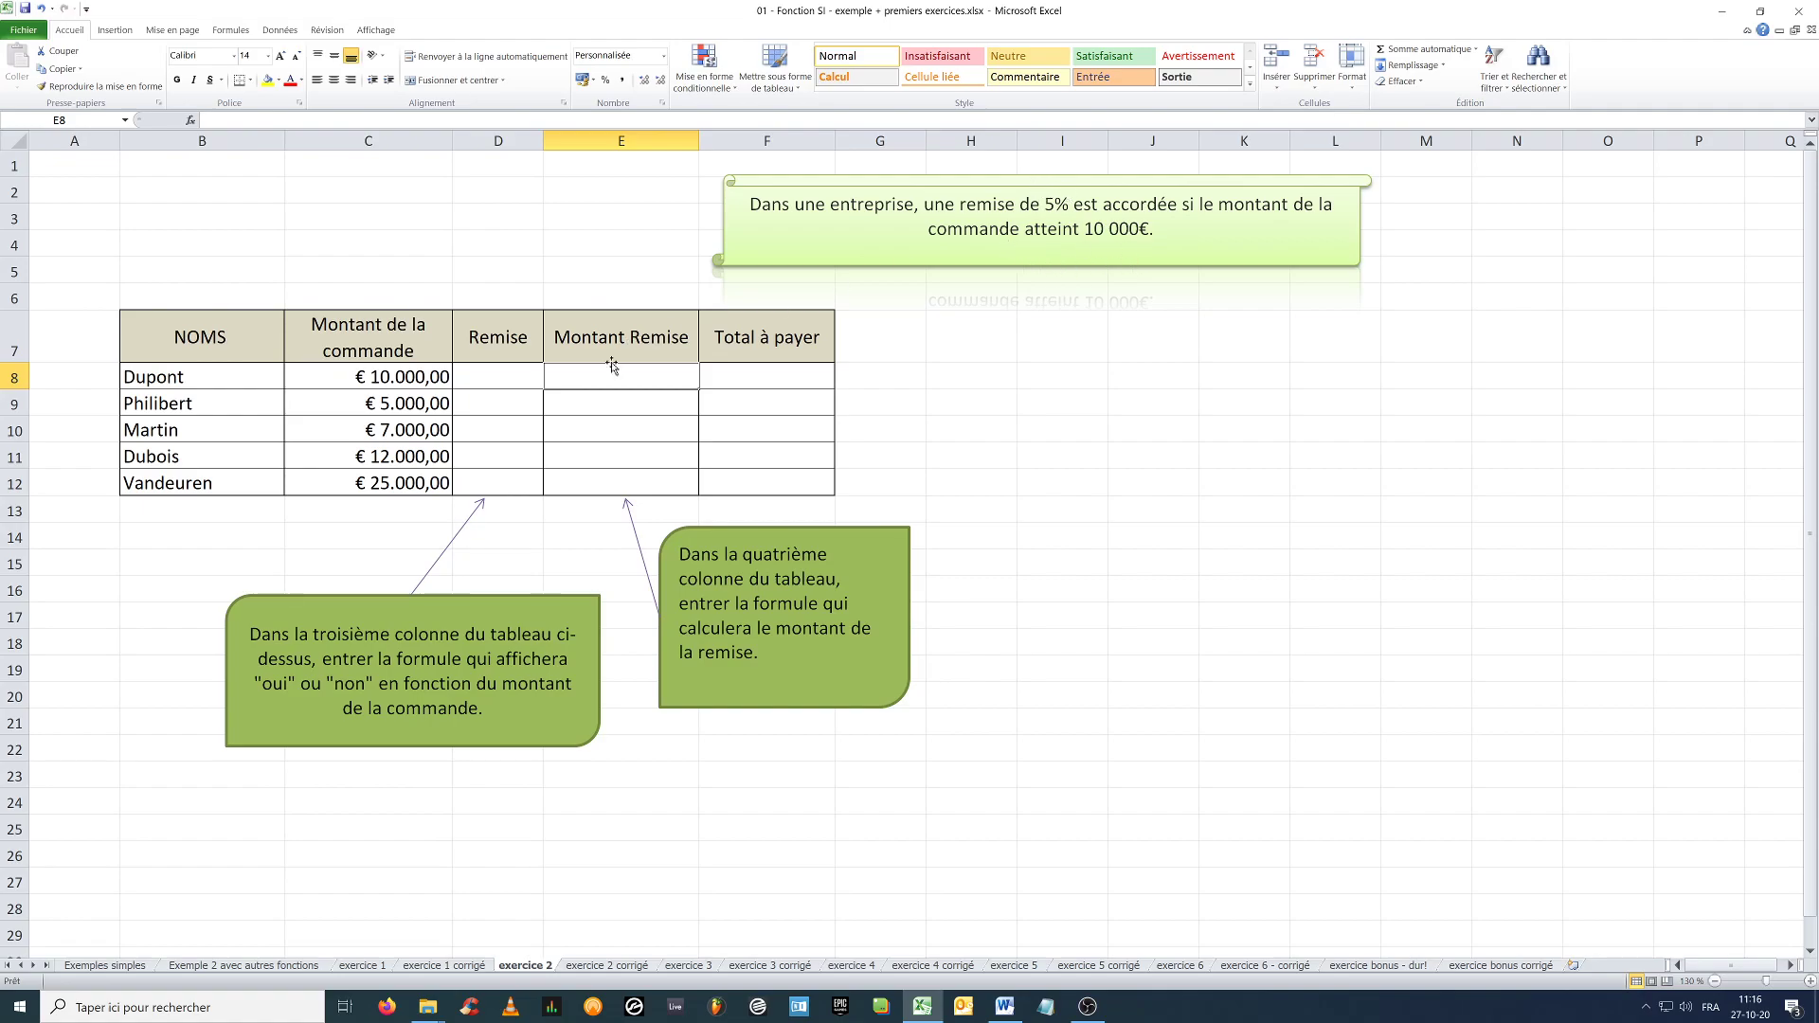
pyautogui.write('=si')
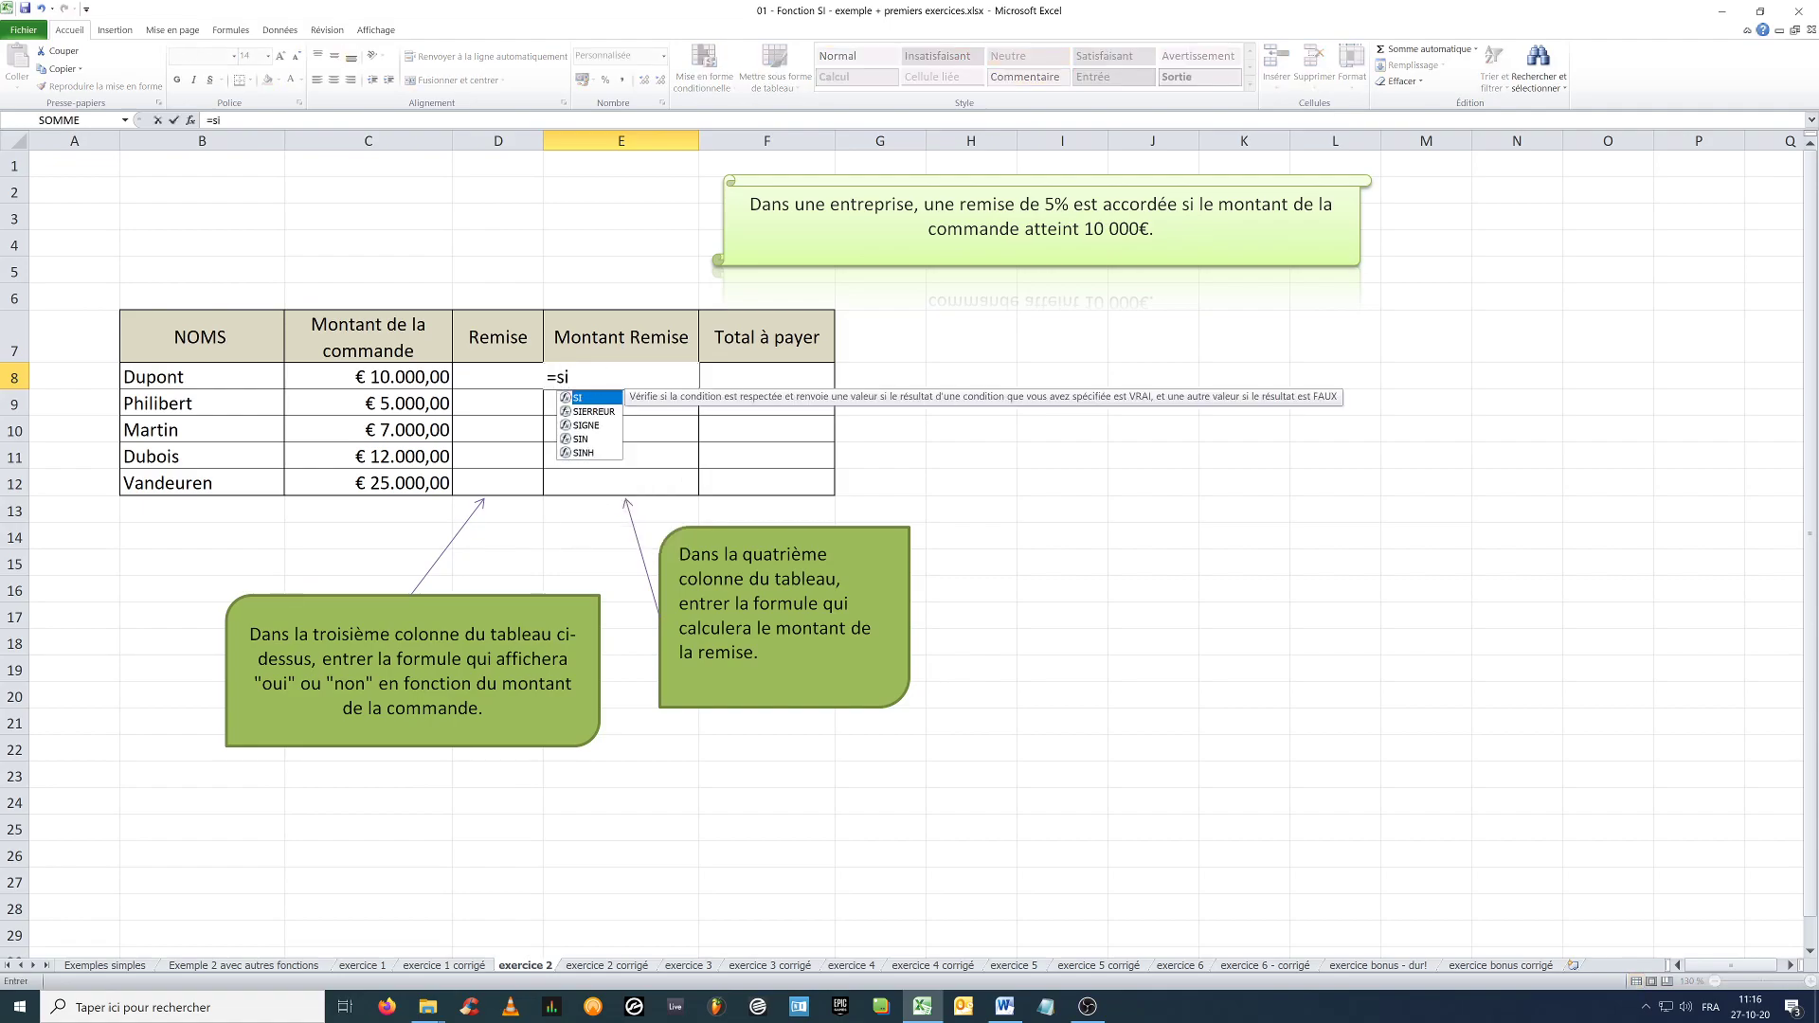
pyautogui.write('(')
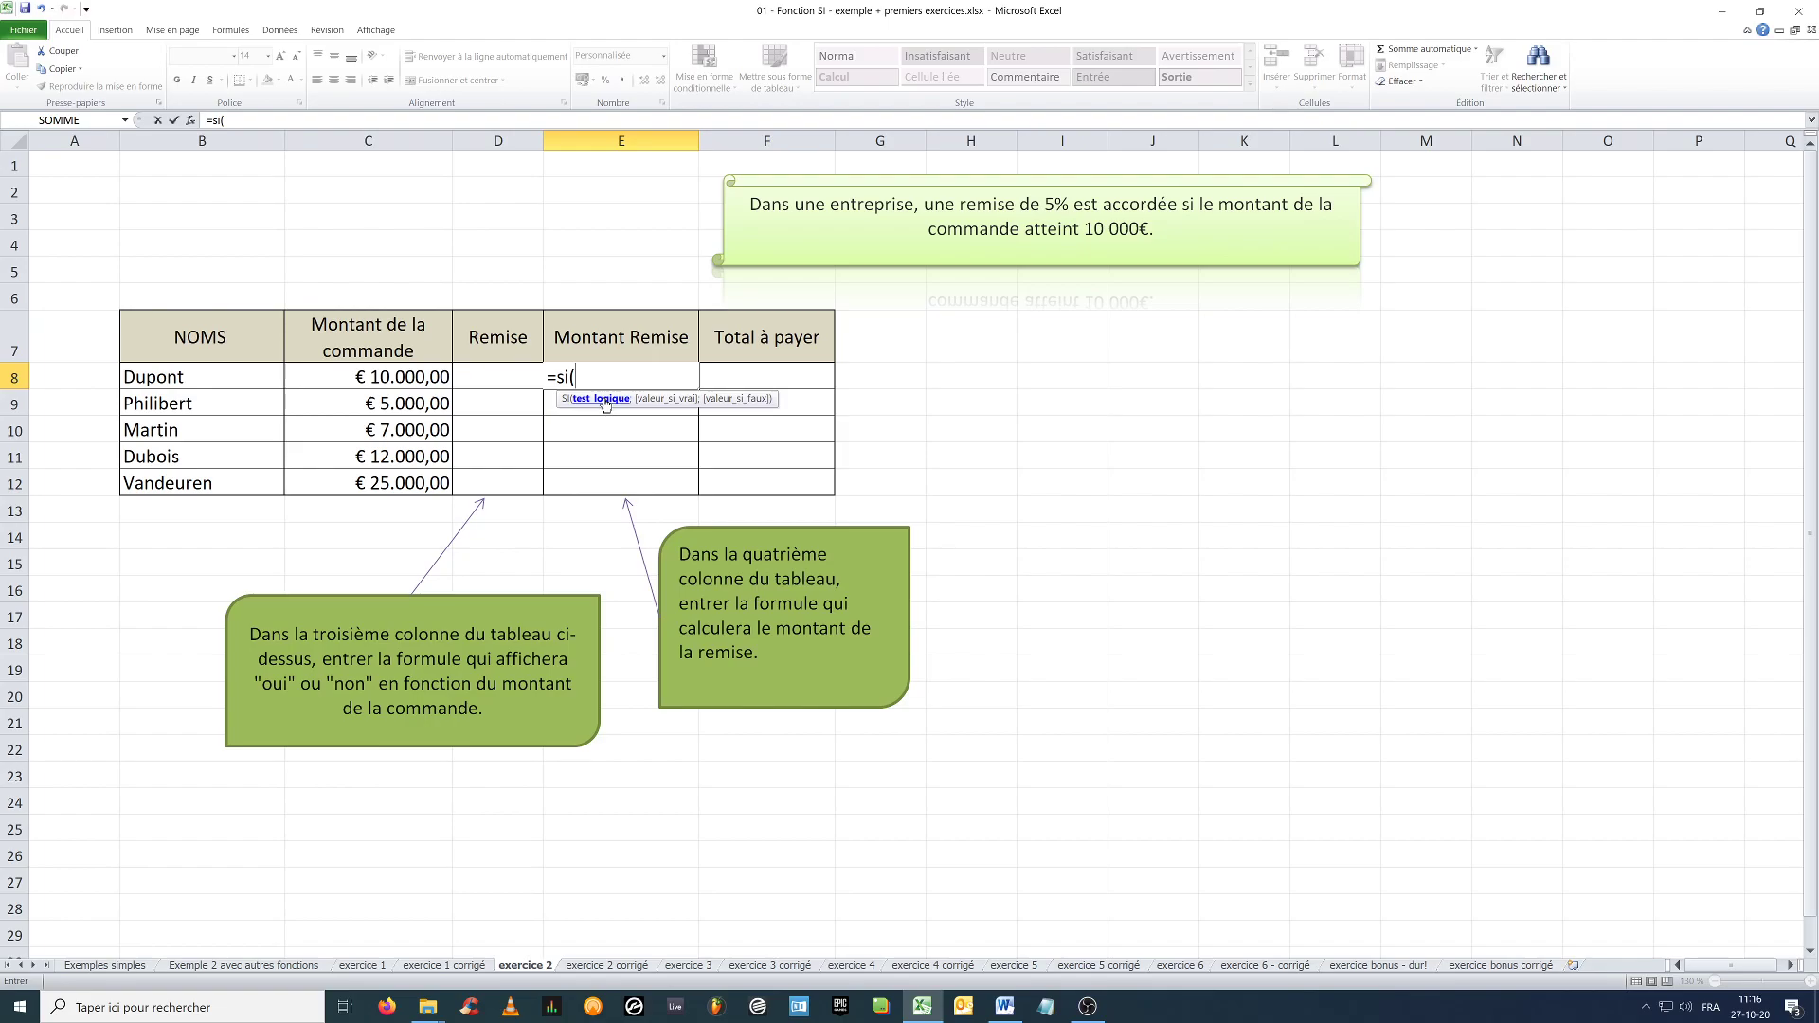
pyautogui.click(372, 376)
pyautogui.write('>=')
pyautogui.write('10000')
pyautogui.moveTo(596, 377); pyautogui.dragTo(666, 377)
pyautogui.click(667, 377)
pyautogui.write(';')
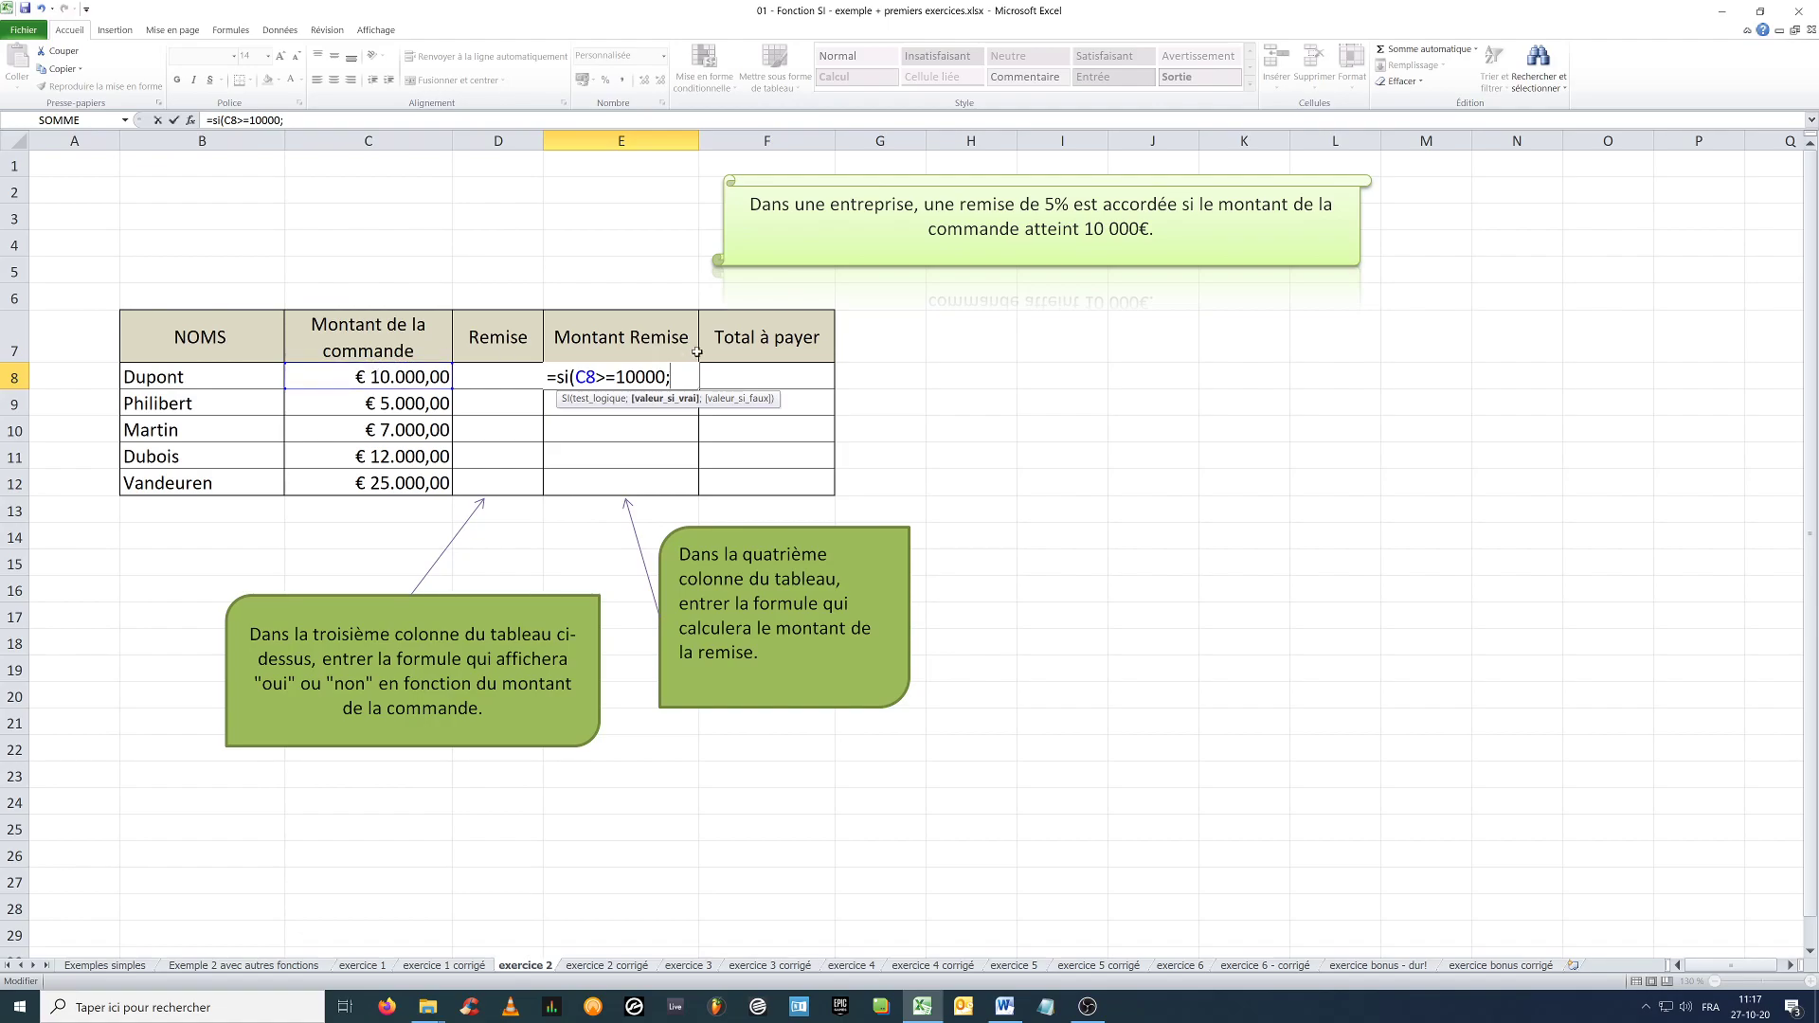
# Complete the E8 formula to return 5%*C8 when the condition is true and 0 when it is false.
pyautogui.write('5%*')
pyautogui.click(412, 377)
pyautogui.write(';')
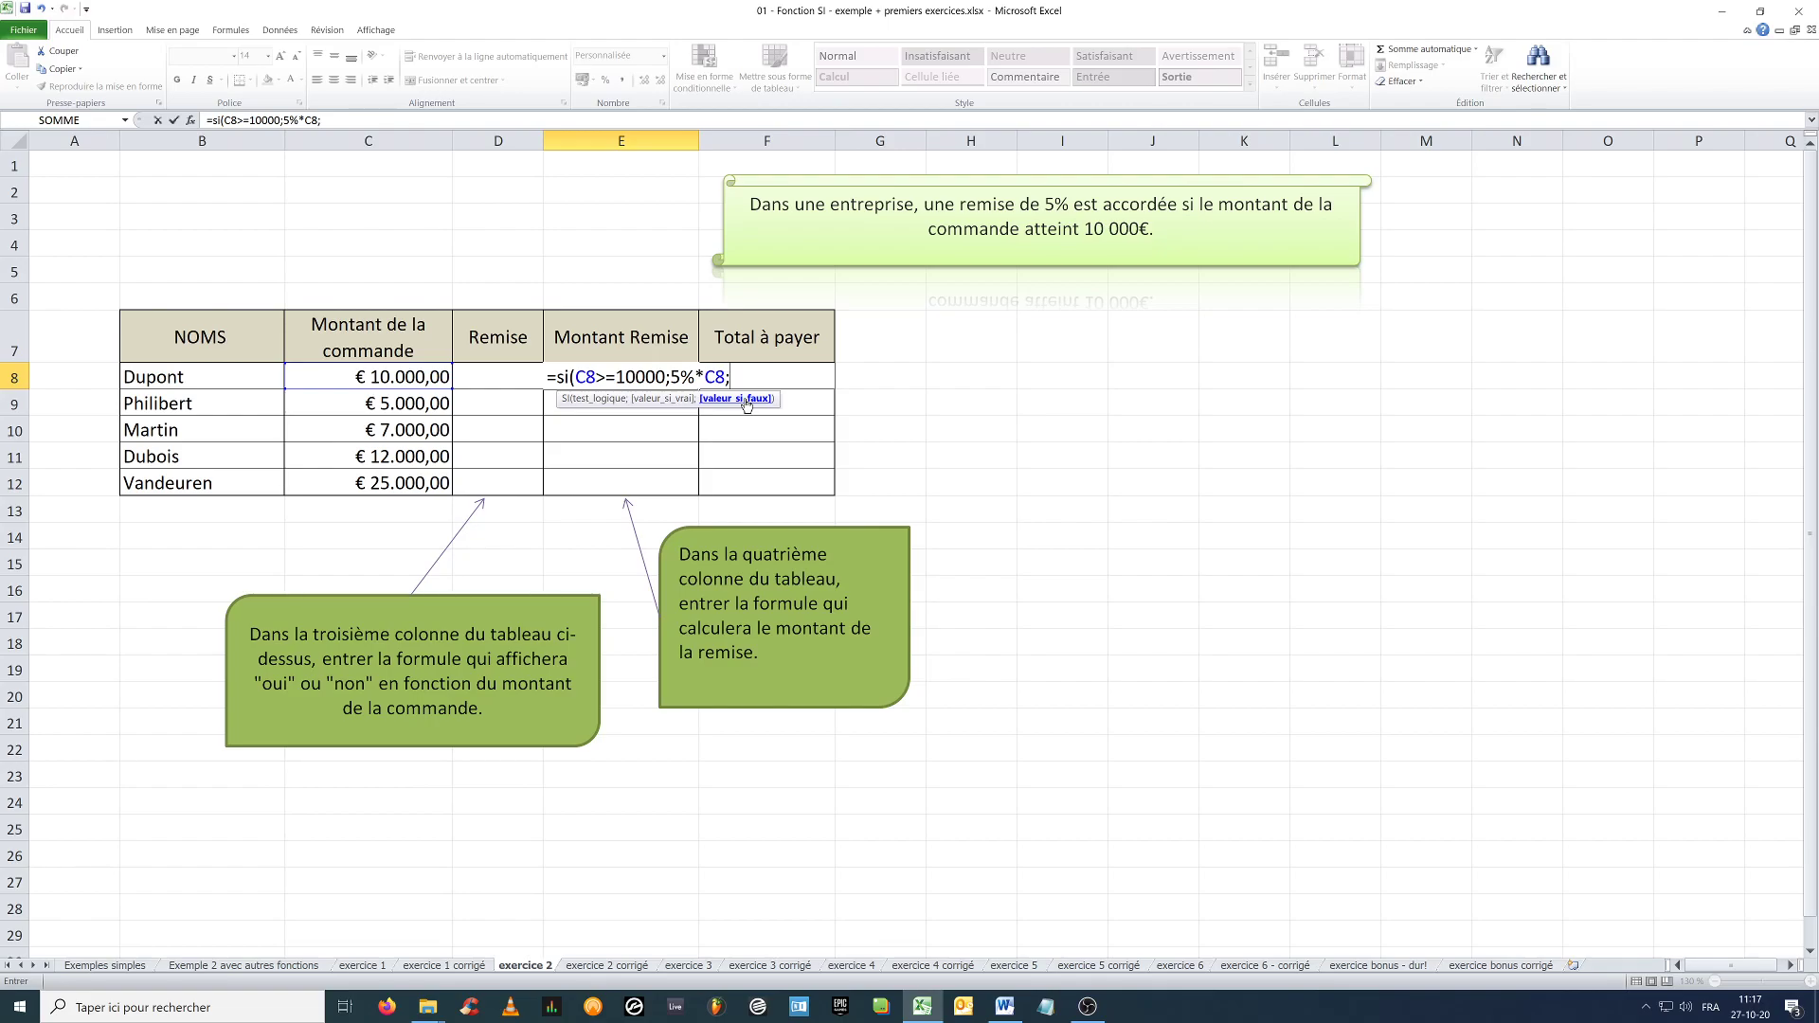
pyautogui.write('0')
pyautogui.click(603, 399)
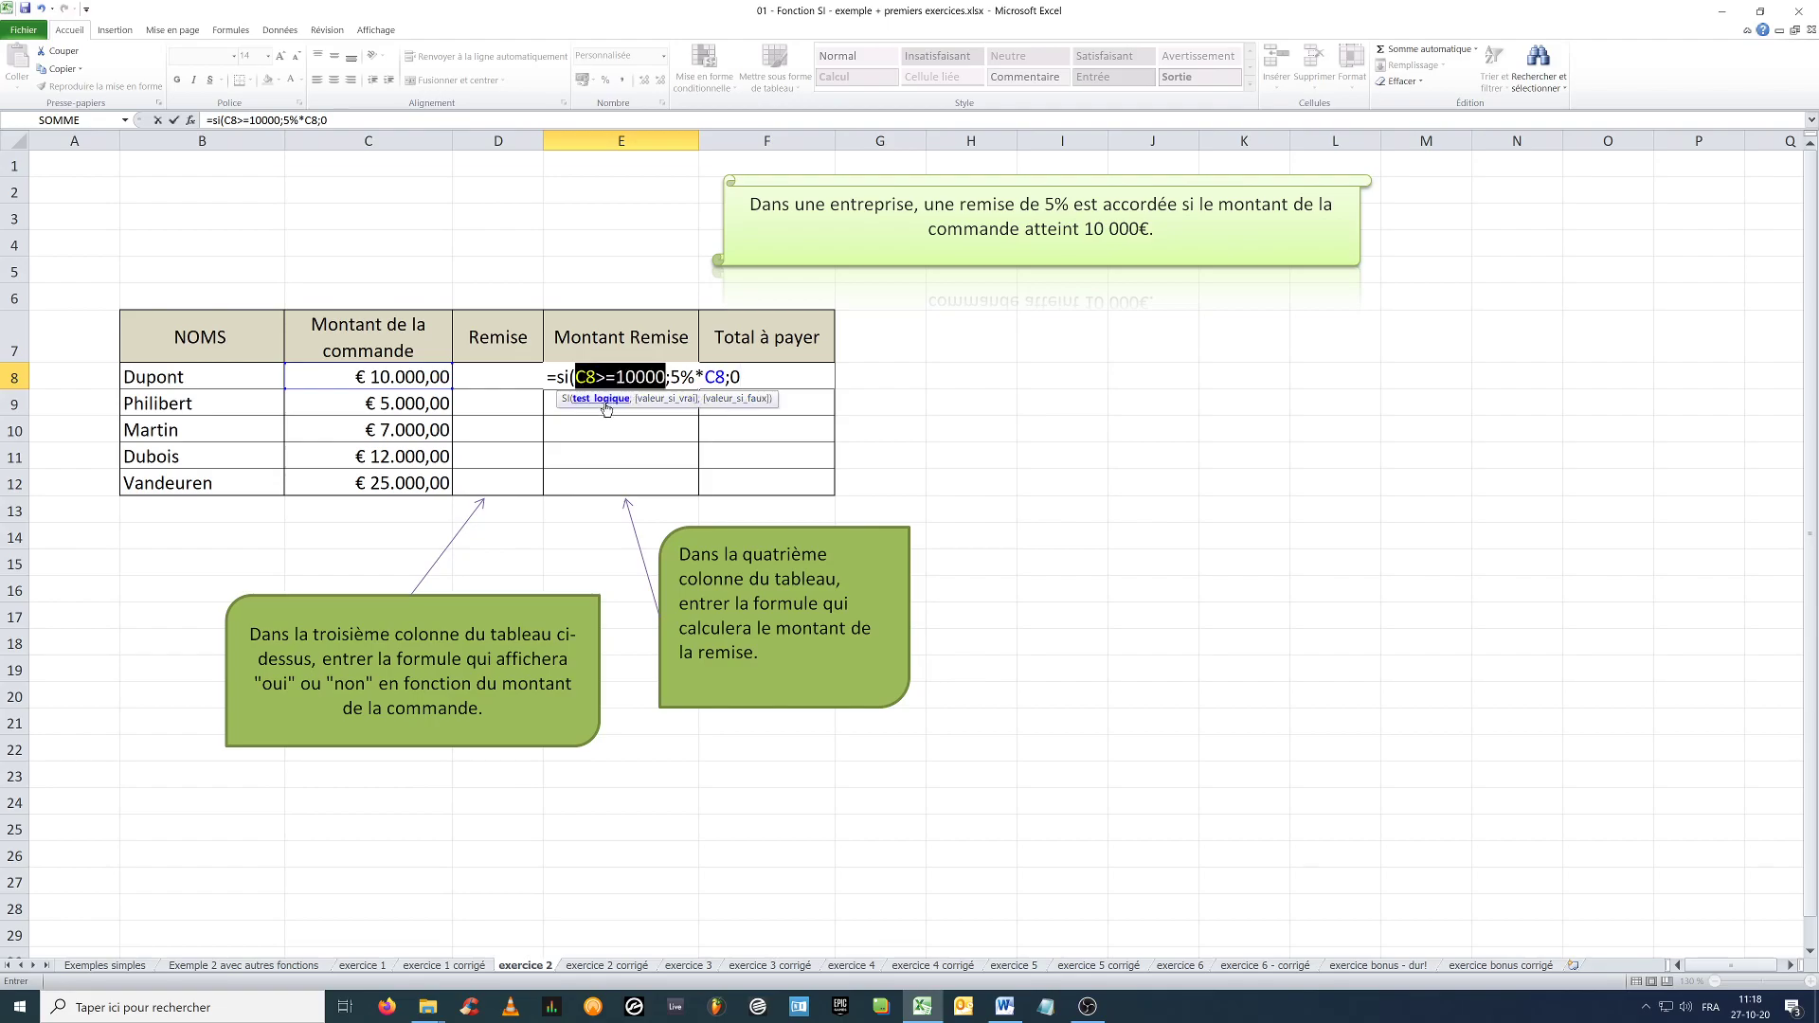
pyautogui.click(670, 400)
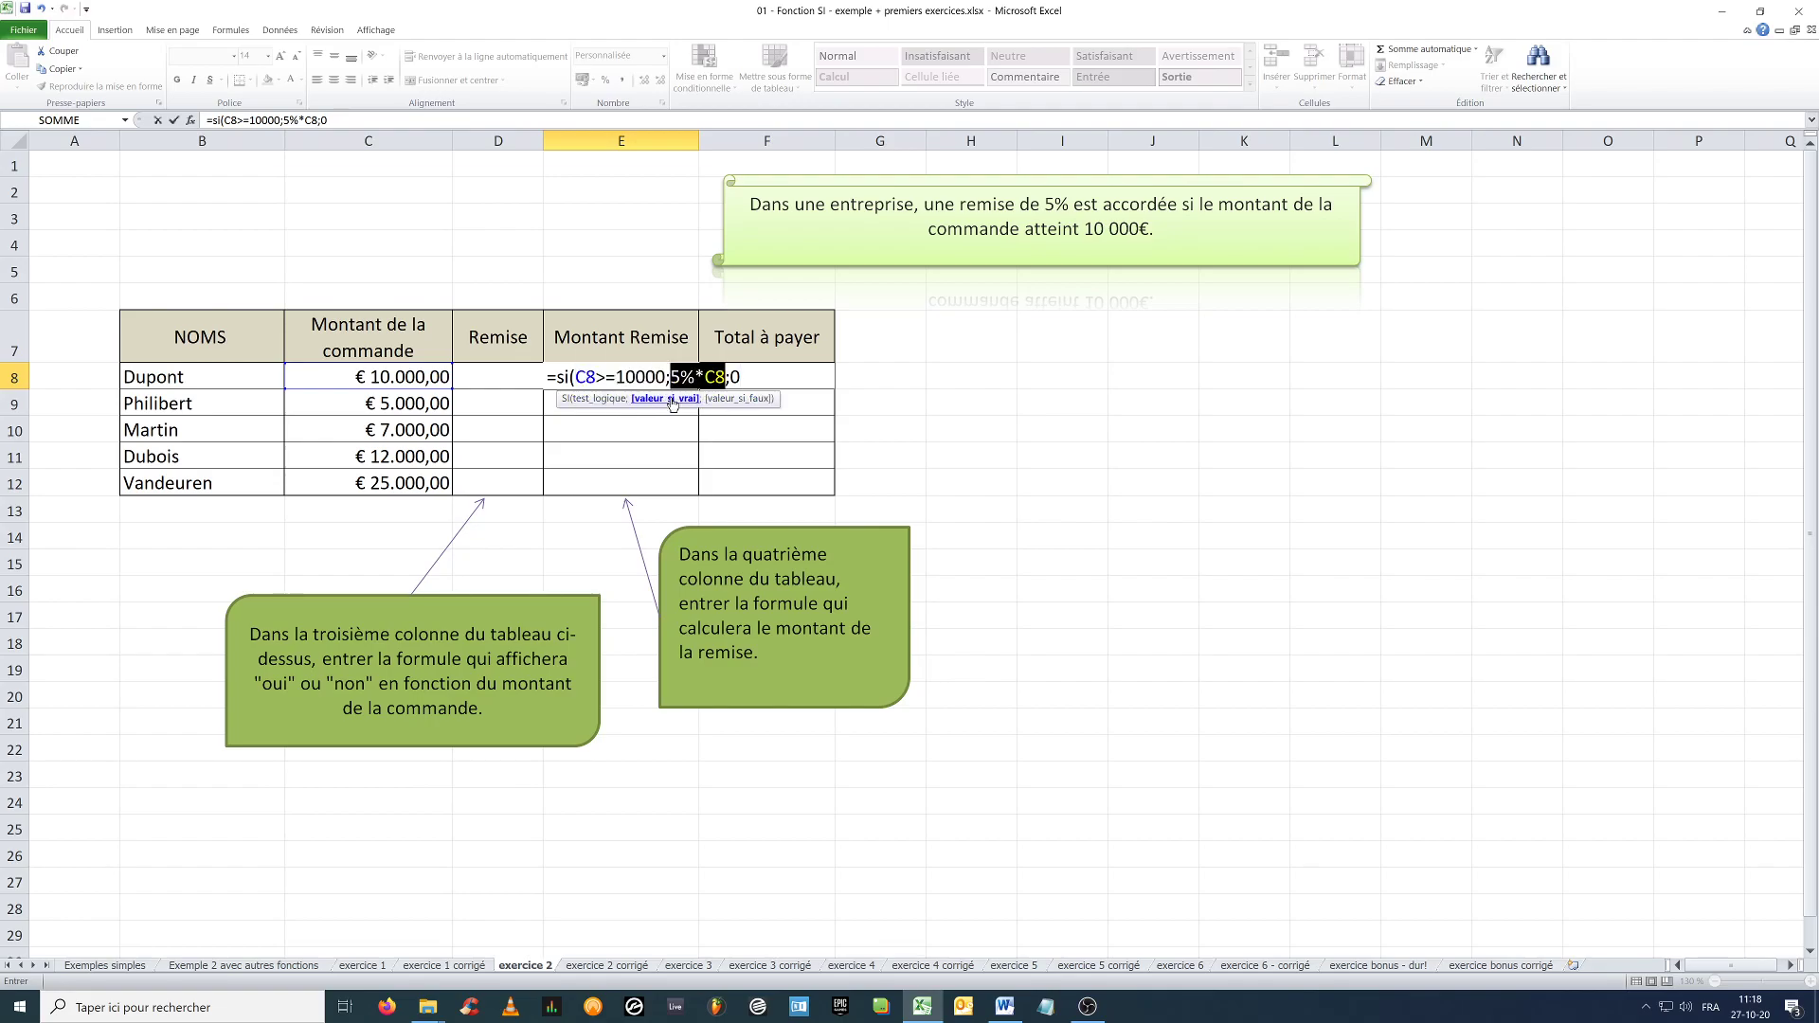
pyautogui.click(738, 398)
pyautogui.click(741, 378)
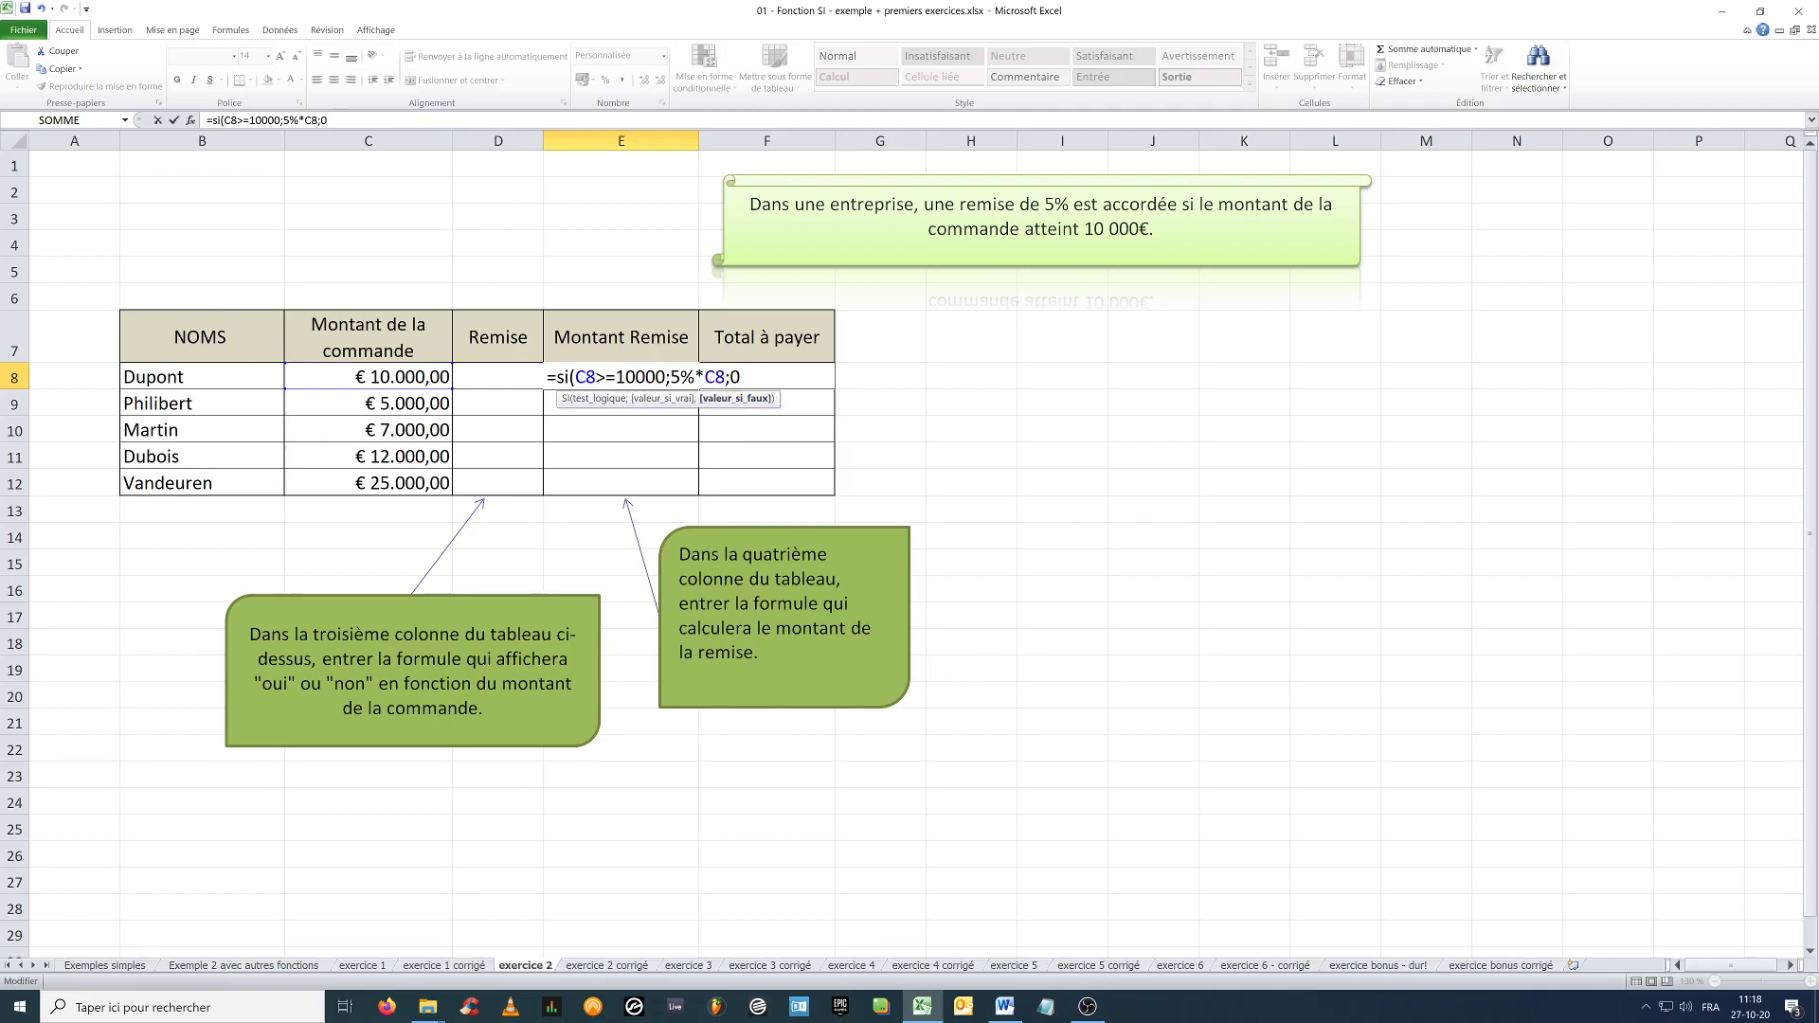
pyautogui.write(')')
pyautogui.press('Return')
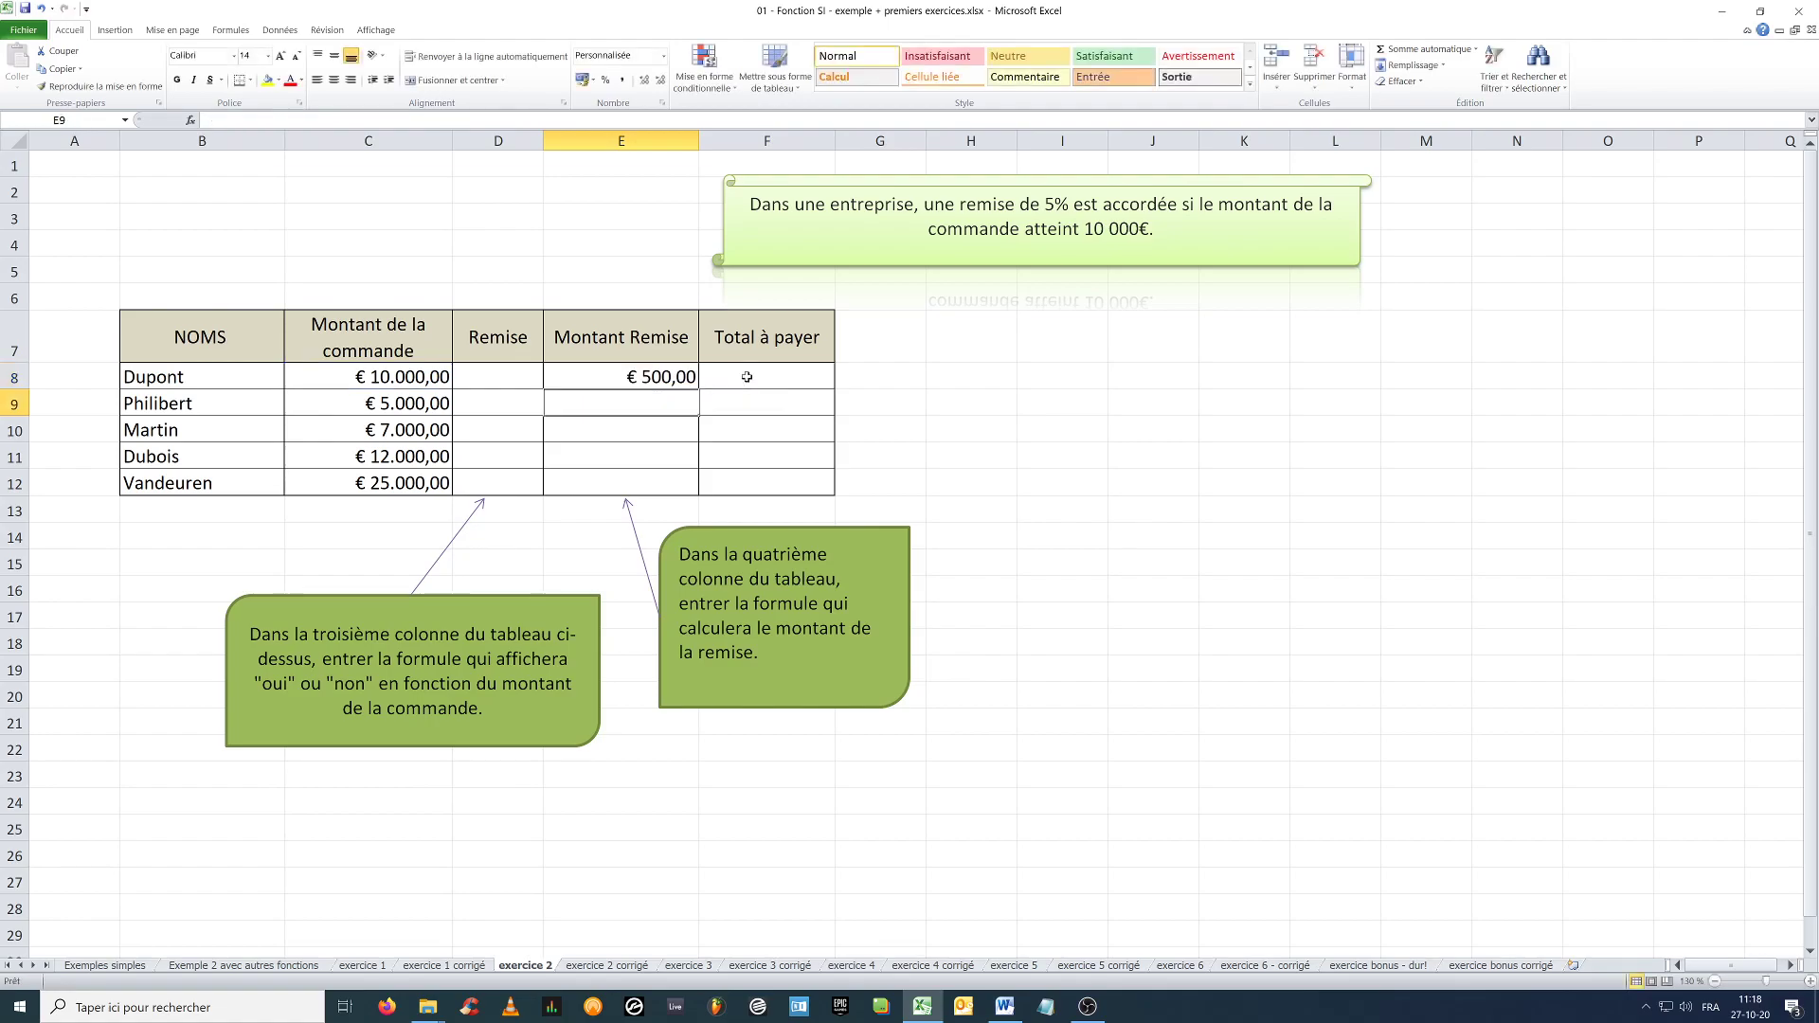
# Copy the discount amount formula from E8 down through E12.
pyautogui.click(666, 376)
pyautogui.click(396, 383)
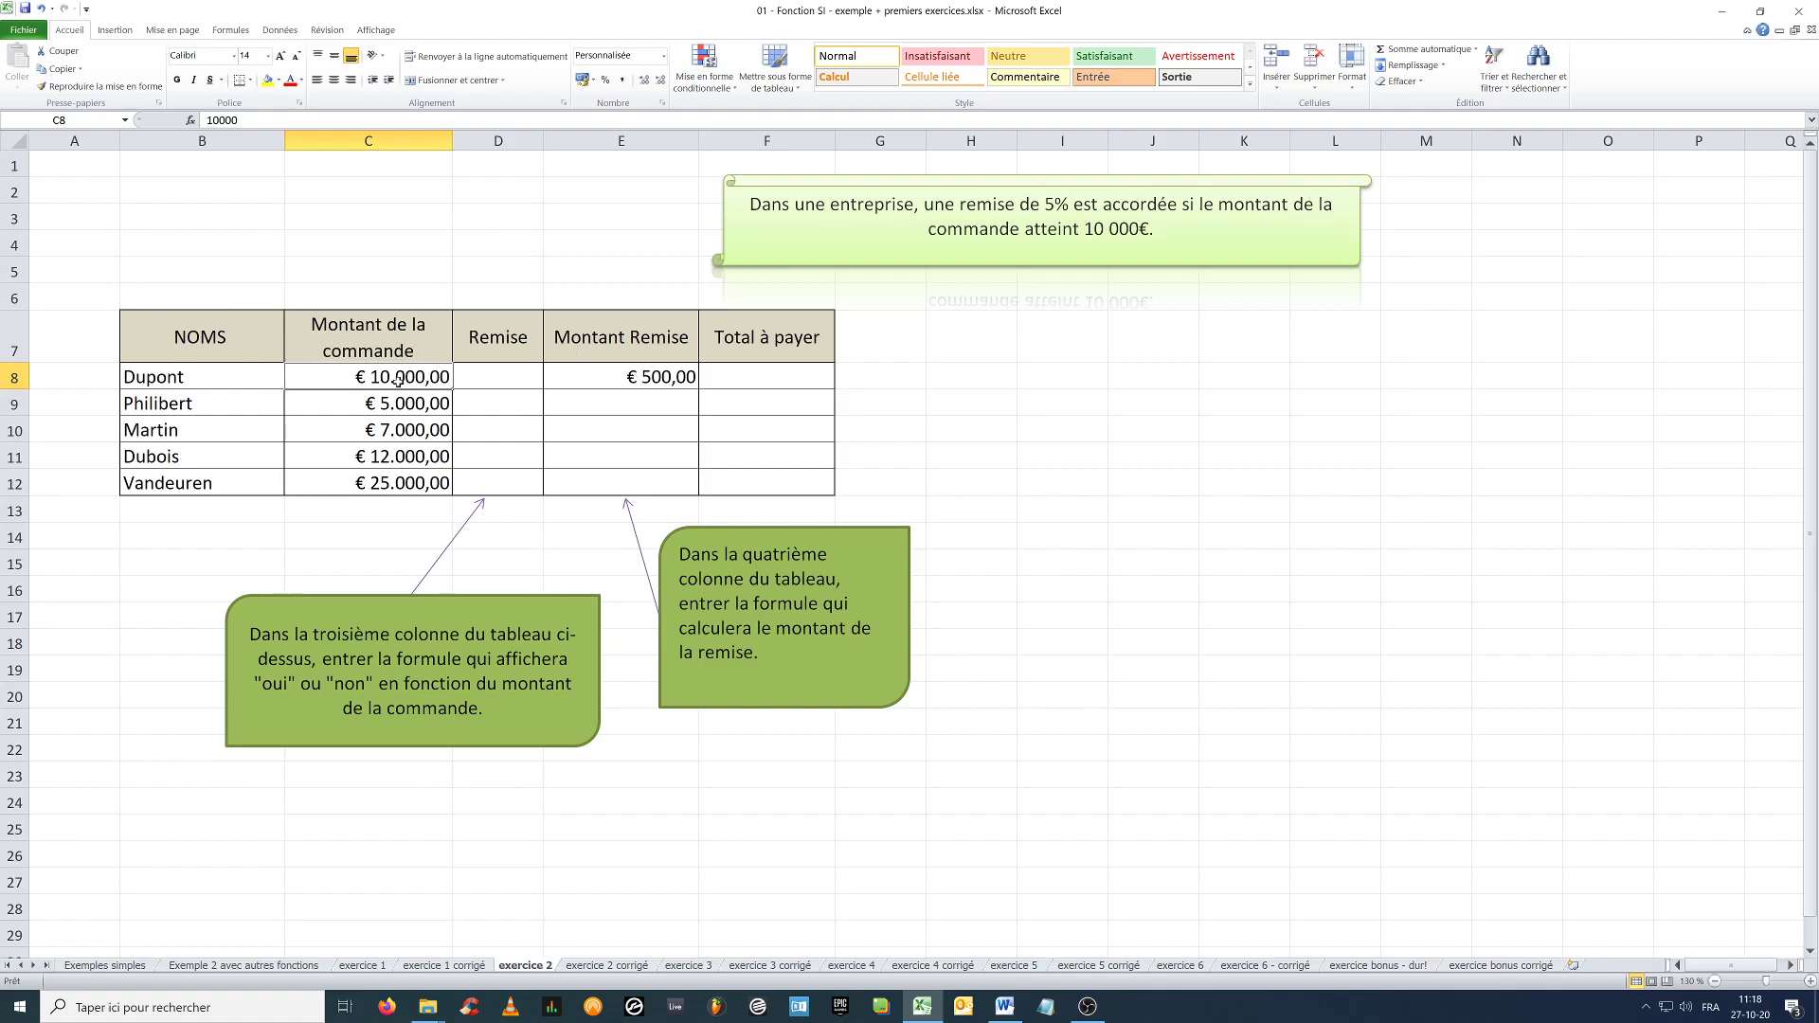
pyautogui.click(635, 379)
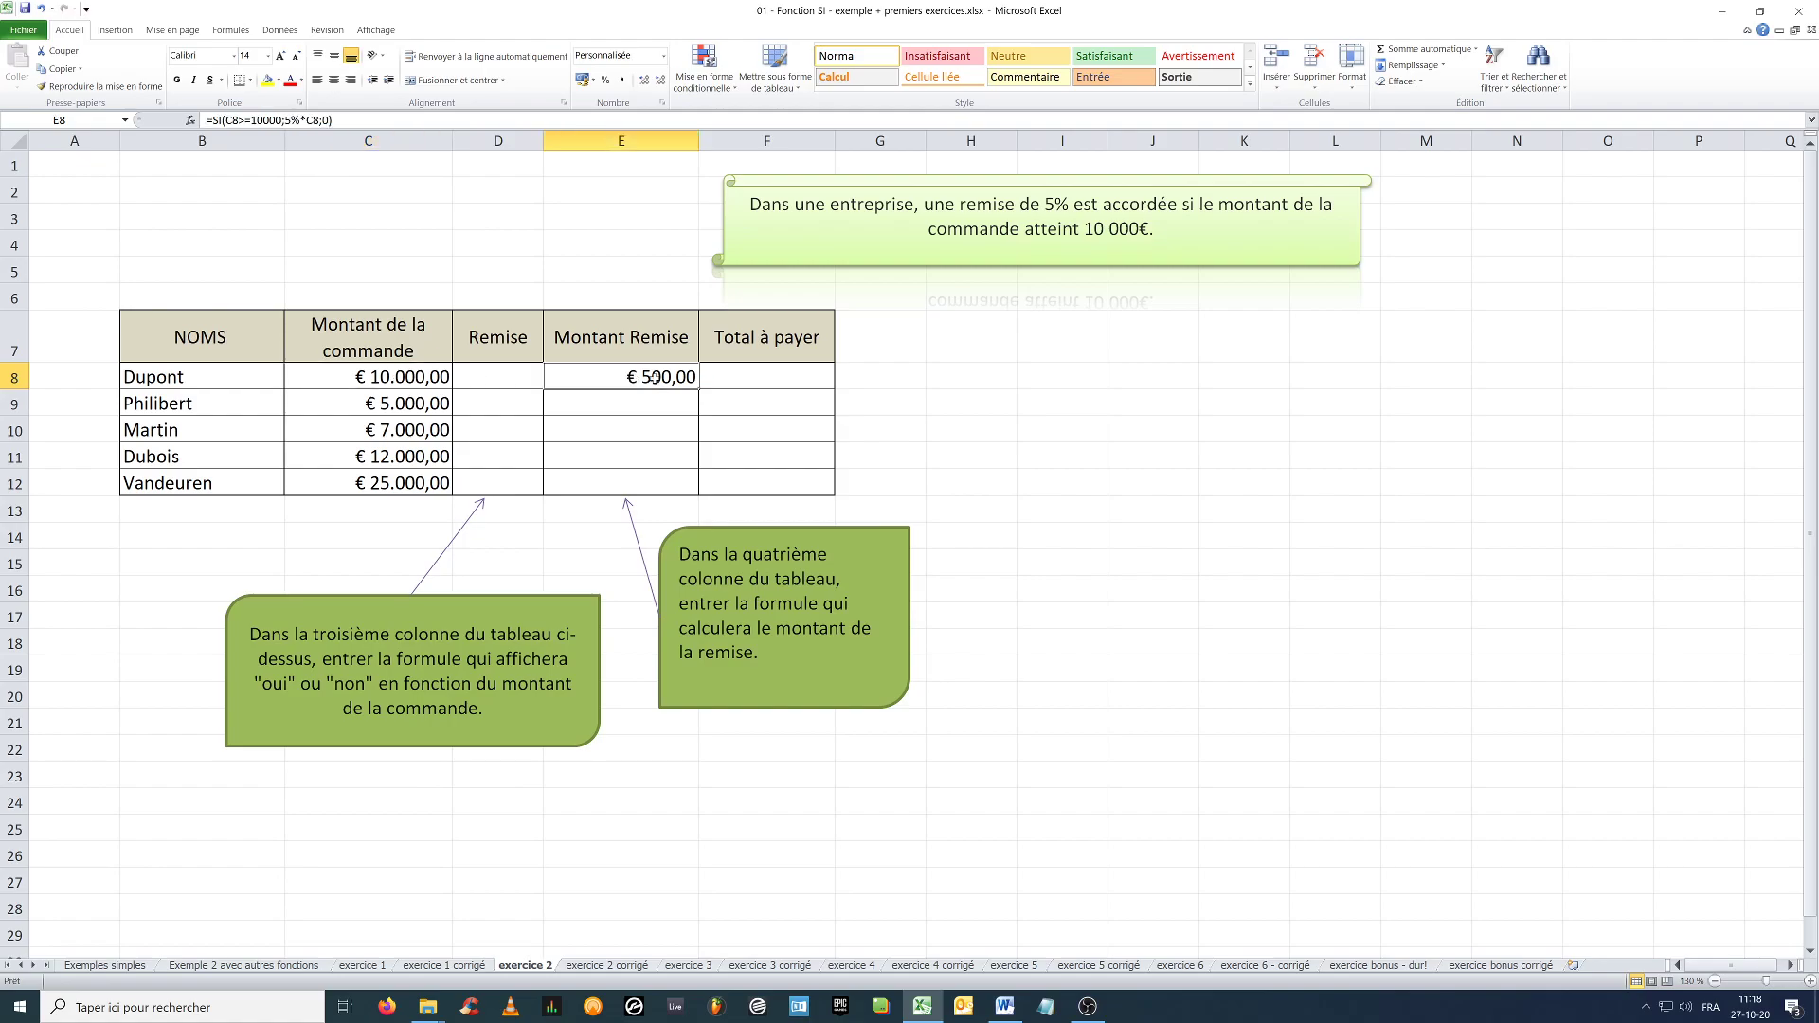
pyautogui.moveTo(699, 389); pyautogui.dragTo(694, 489)
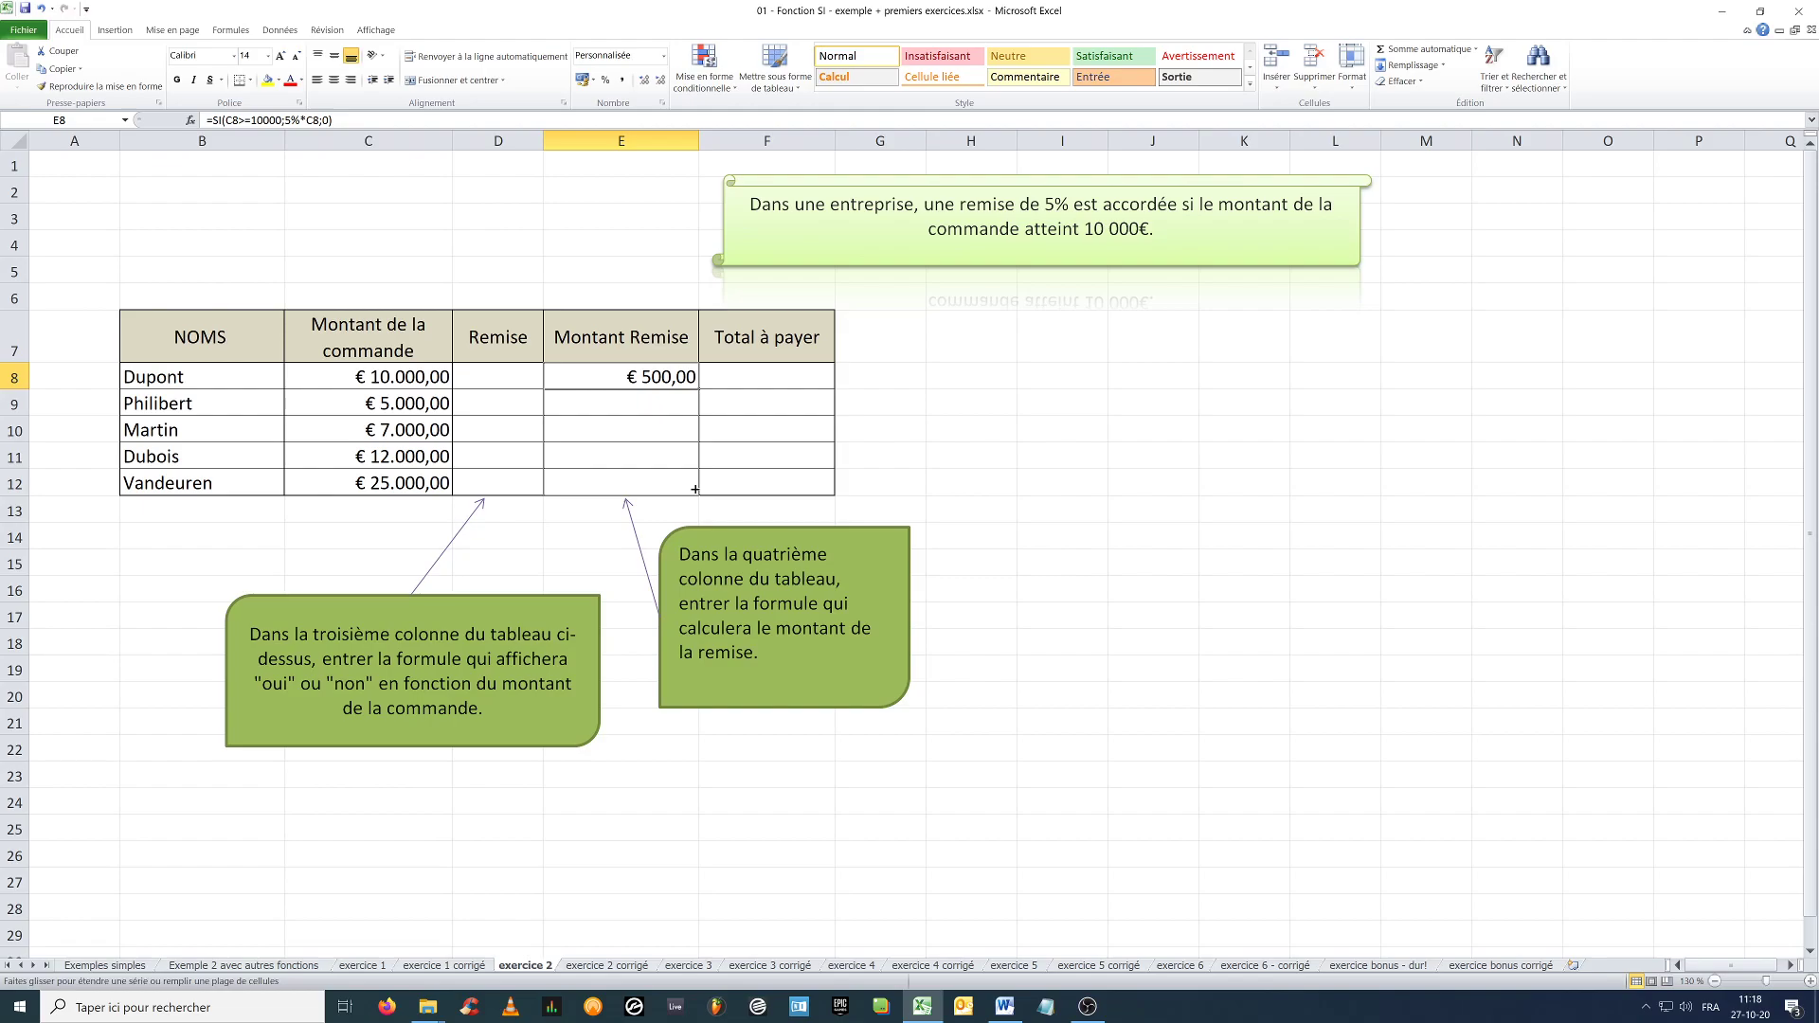
pyautogui.moveTo(695, 489); pyautogui.dragTo(695, 489)
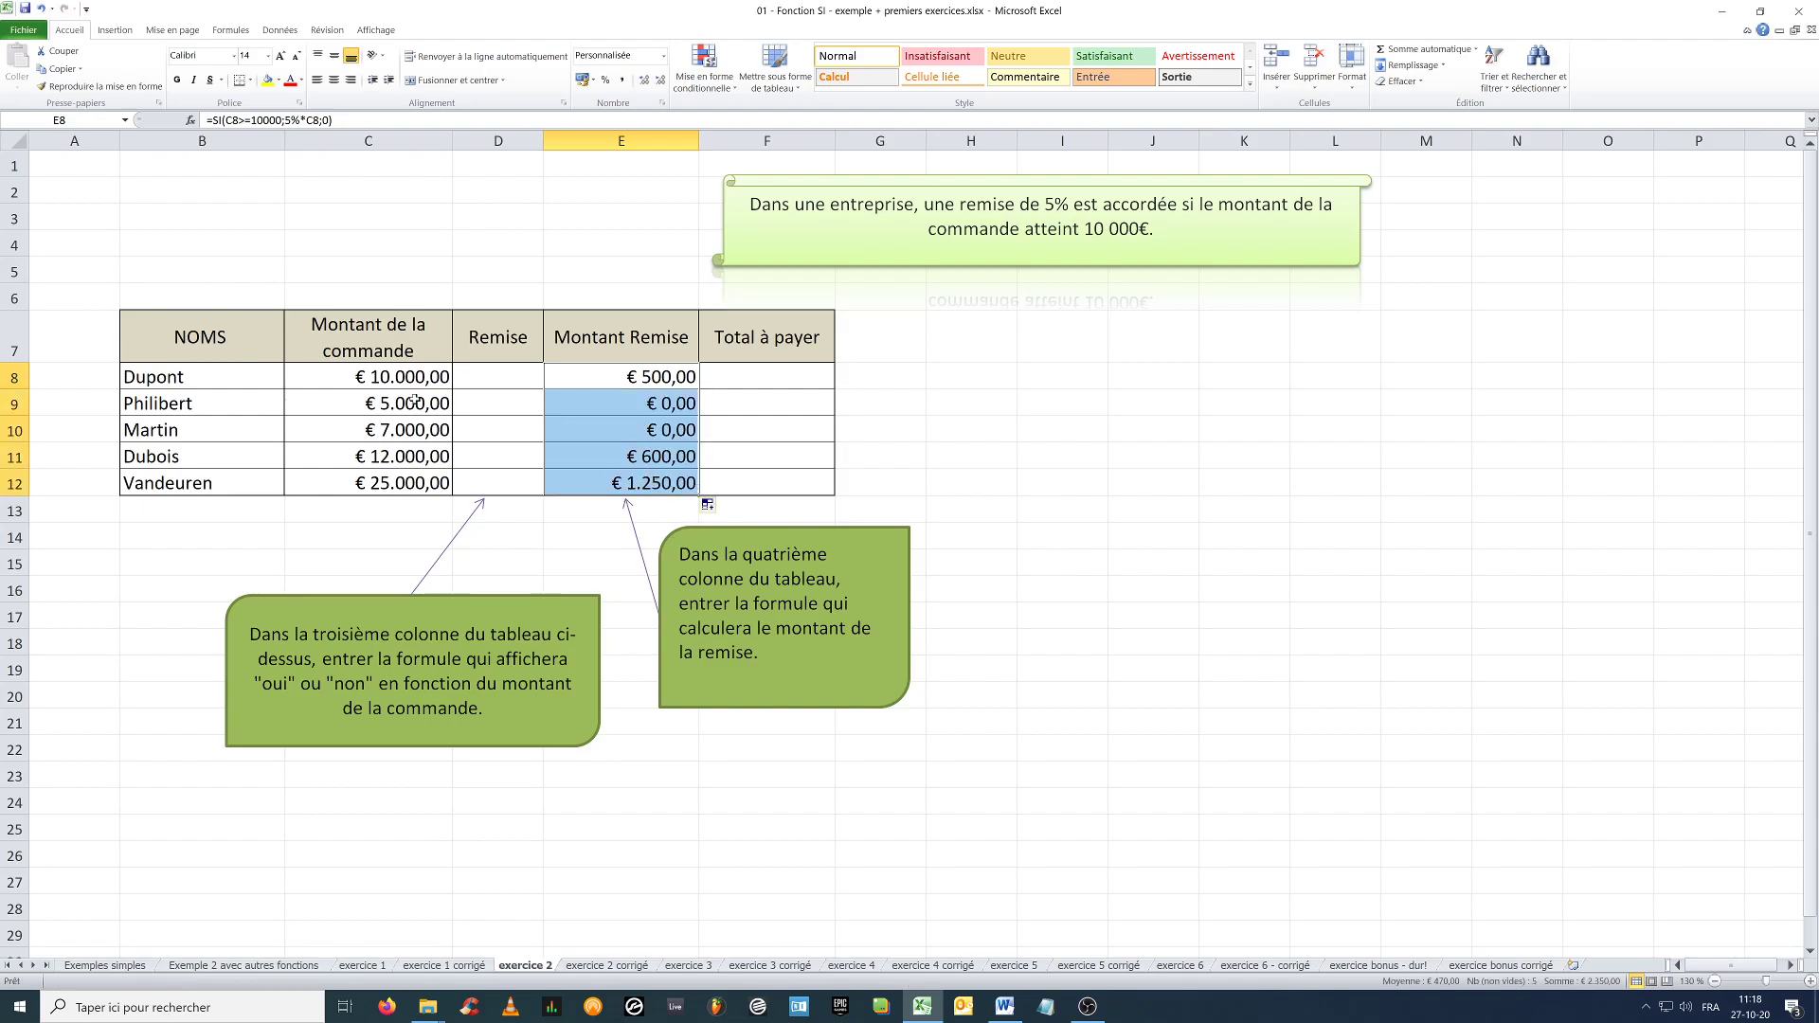
# Check each order amount in C9:C12 against the calculated discount amount in the same row of E9:E12.
pyautogui.click(259, 406)
pyautogui.click(396, 412)
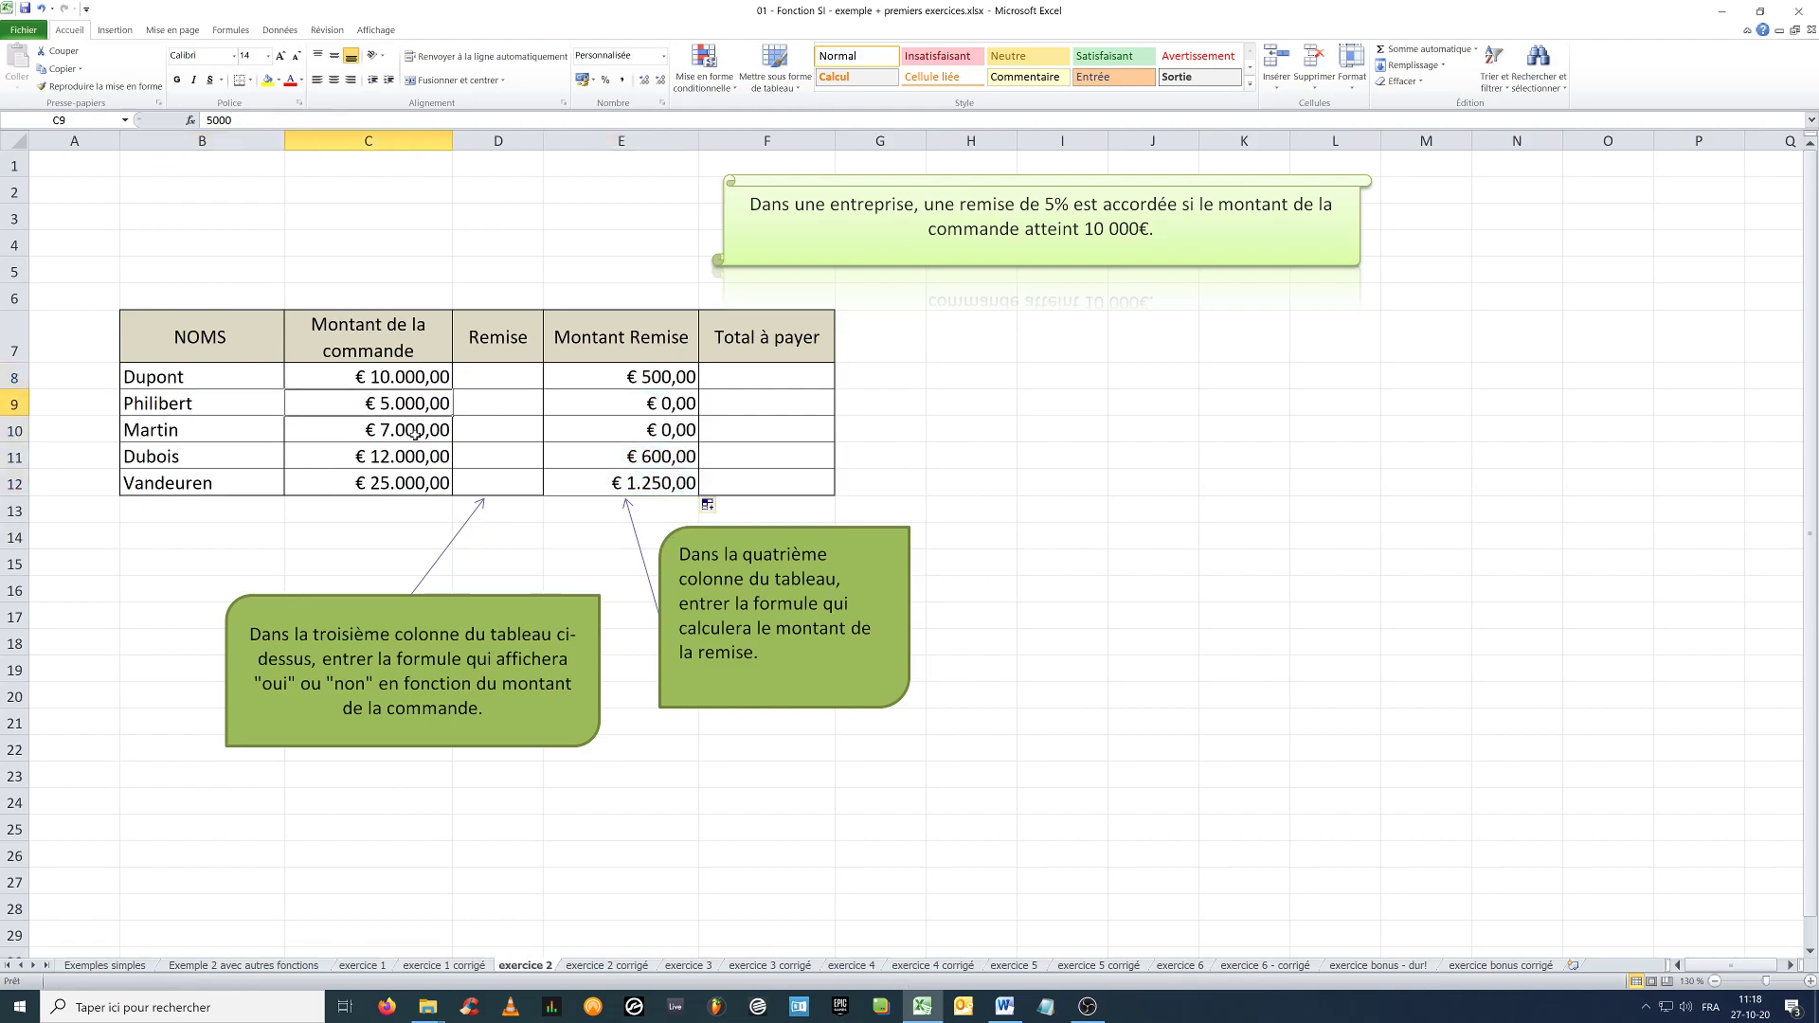
pyautogui.click(649, 406)
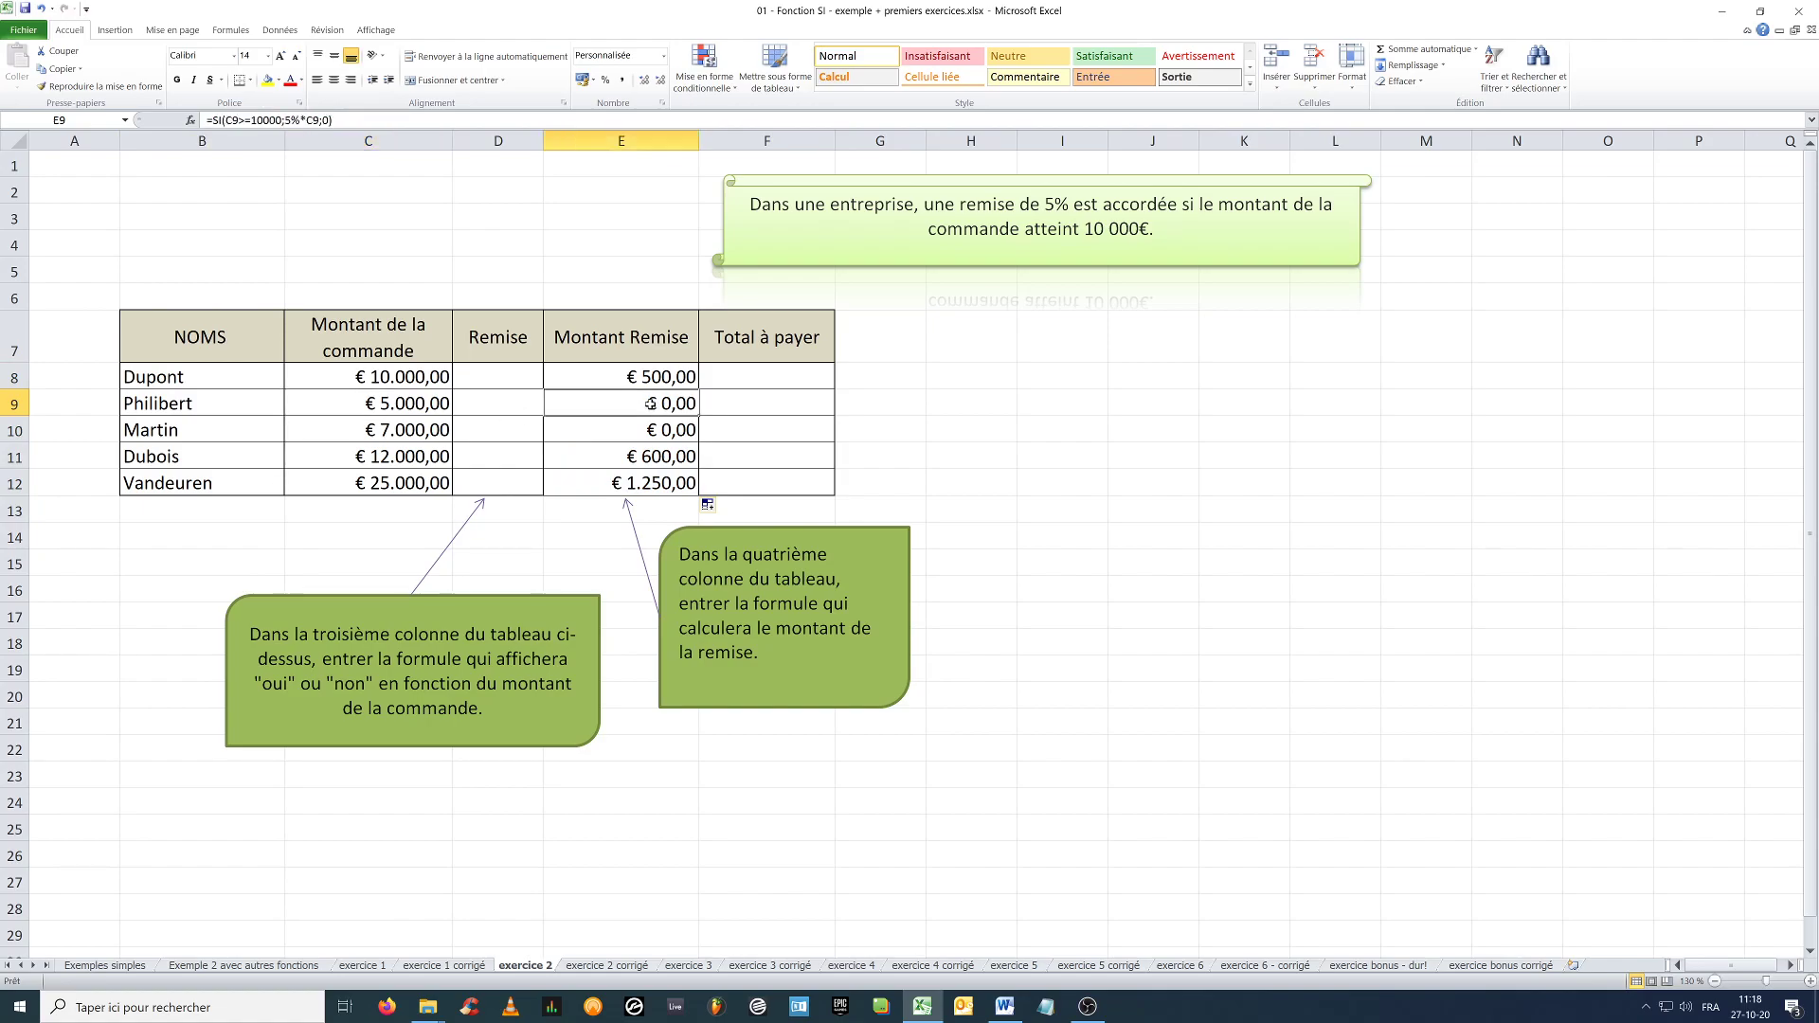
pyautogui.click(410, 431)
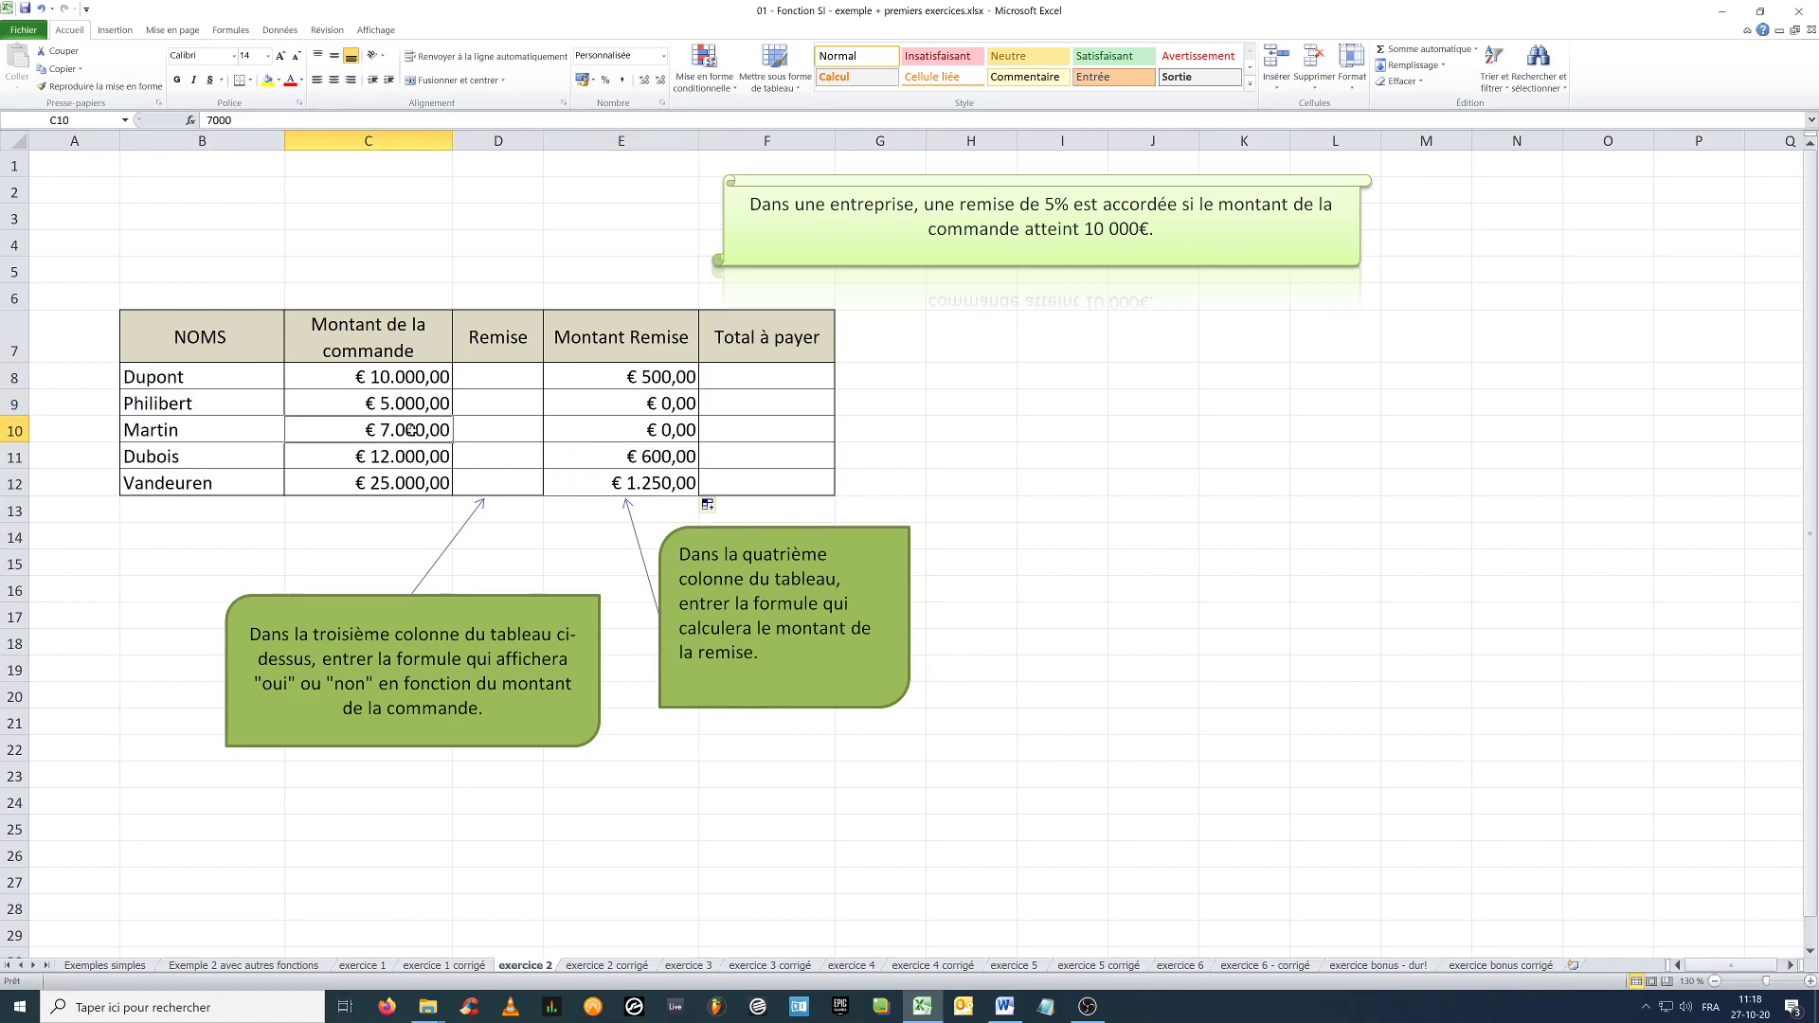
pyautogui.click(643, 434)
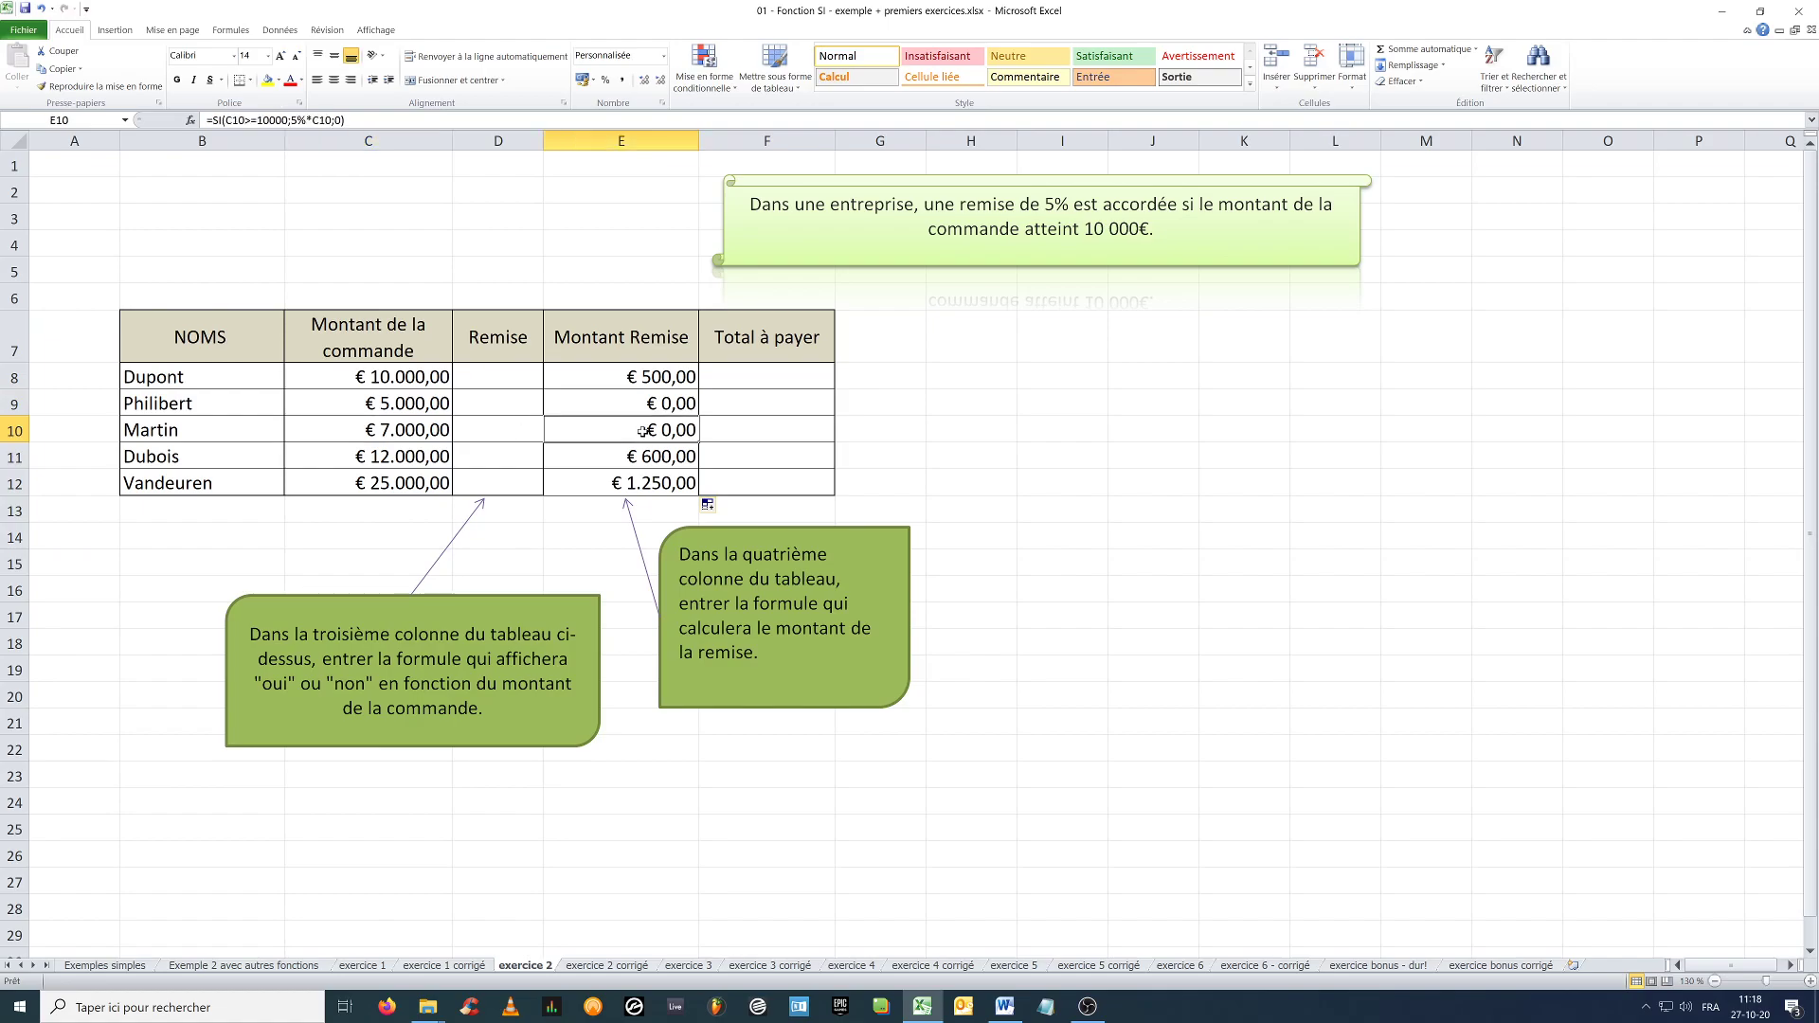
pyautogui.click(421, 459)
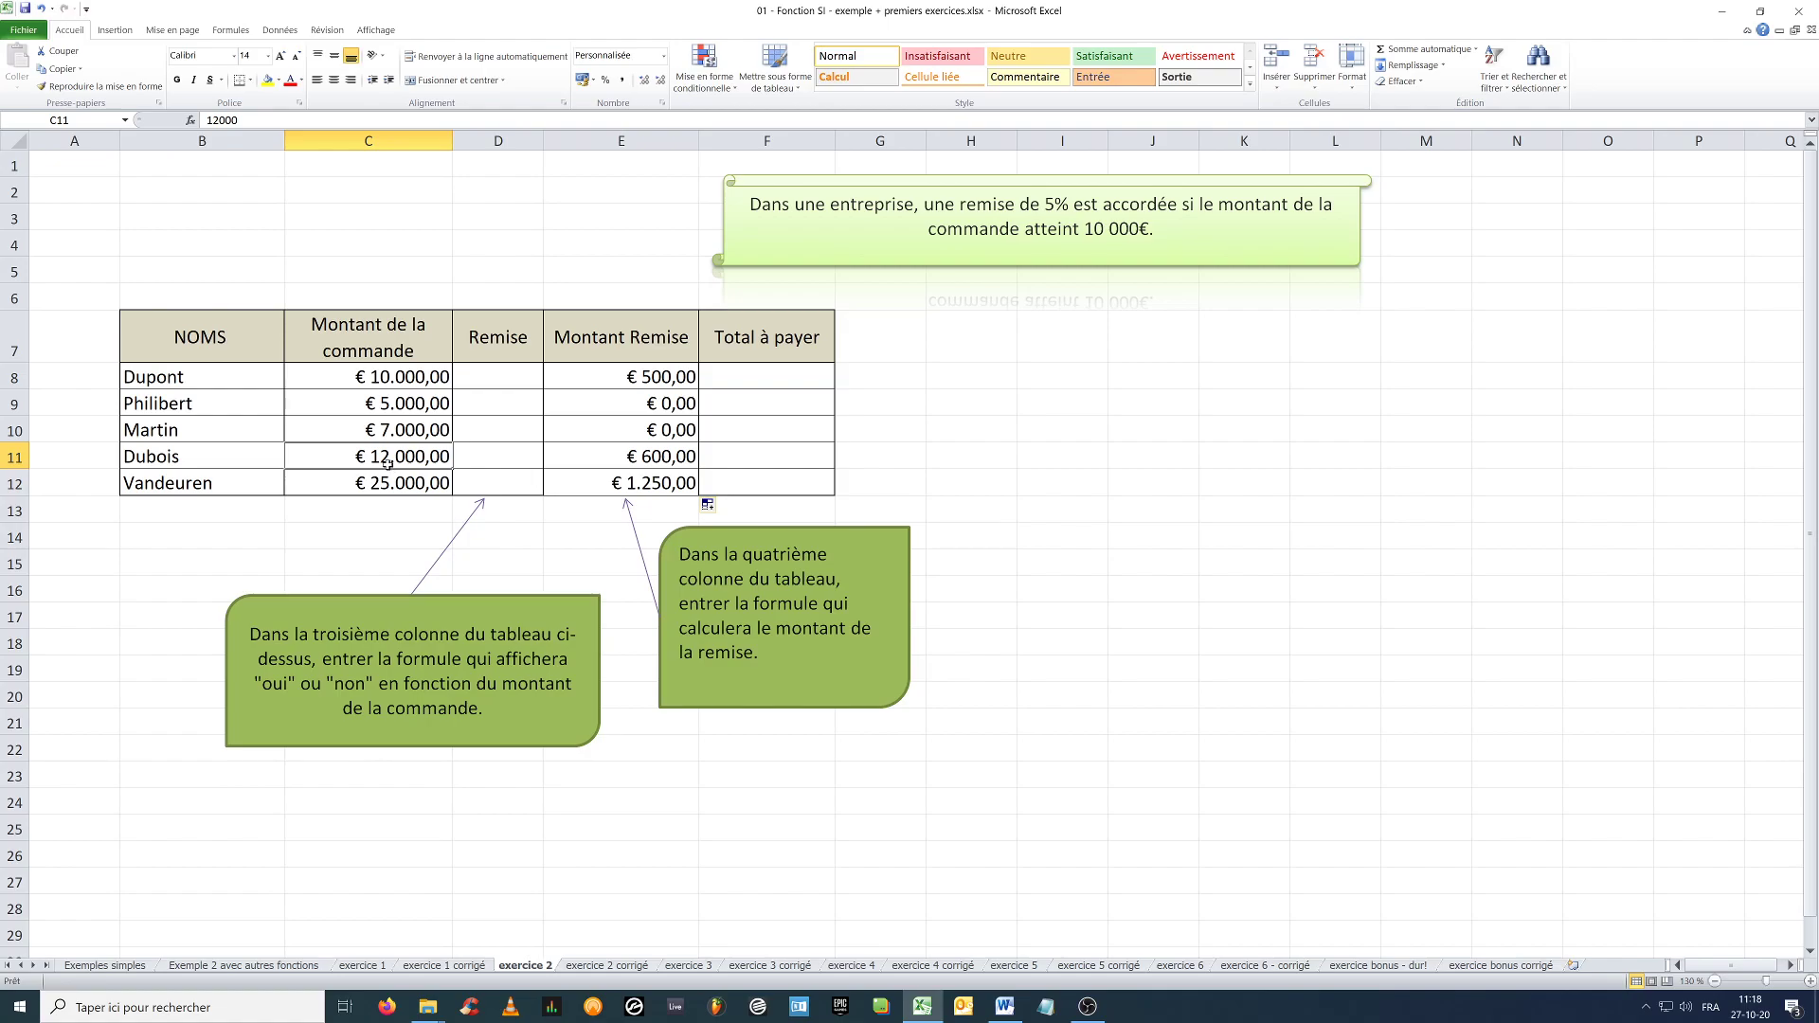
pyautogui.click(650, 456)
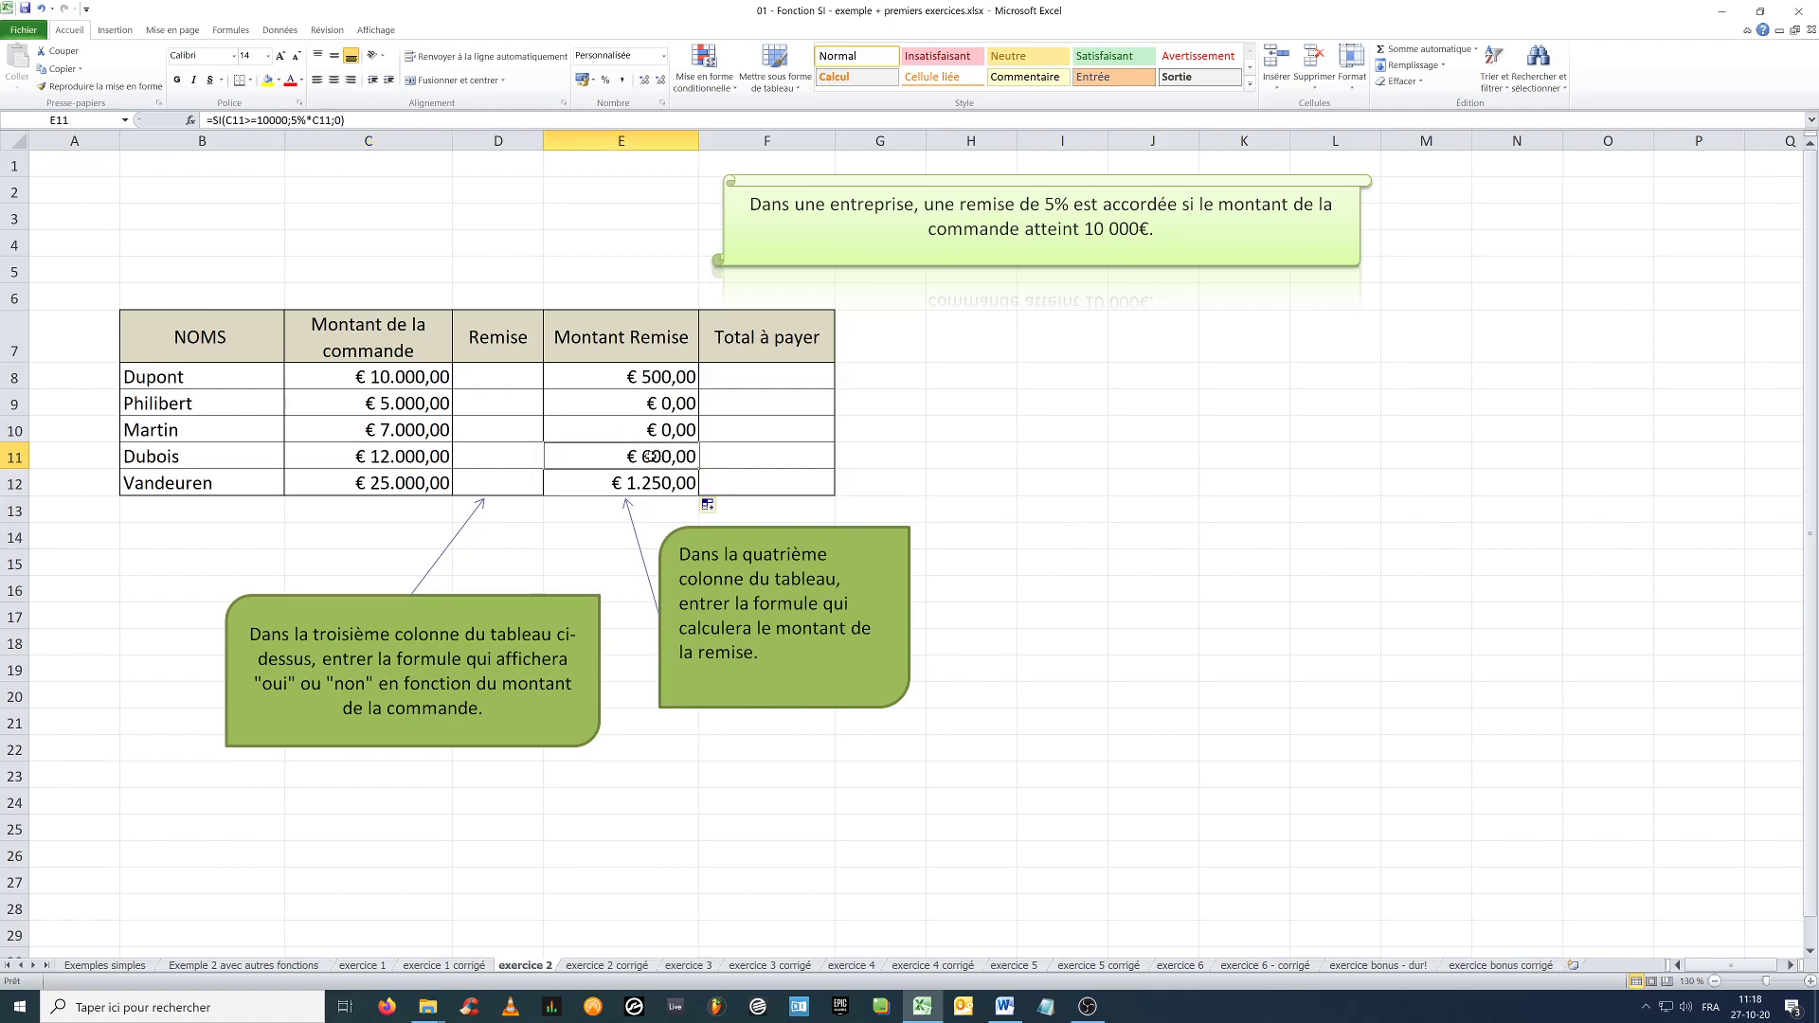
pyautogui.click(420, 487)
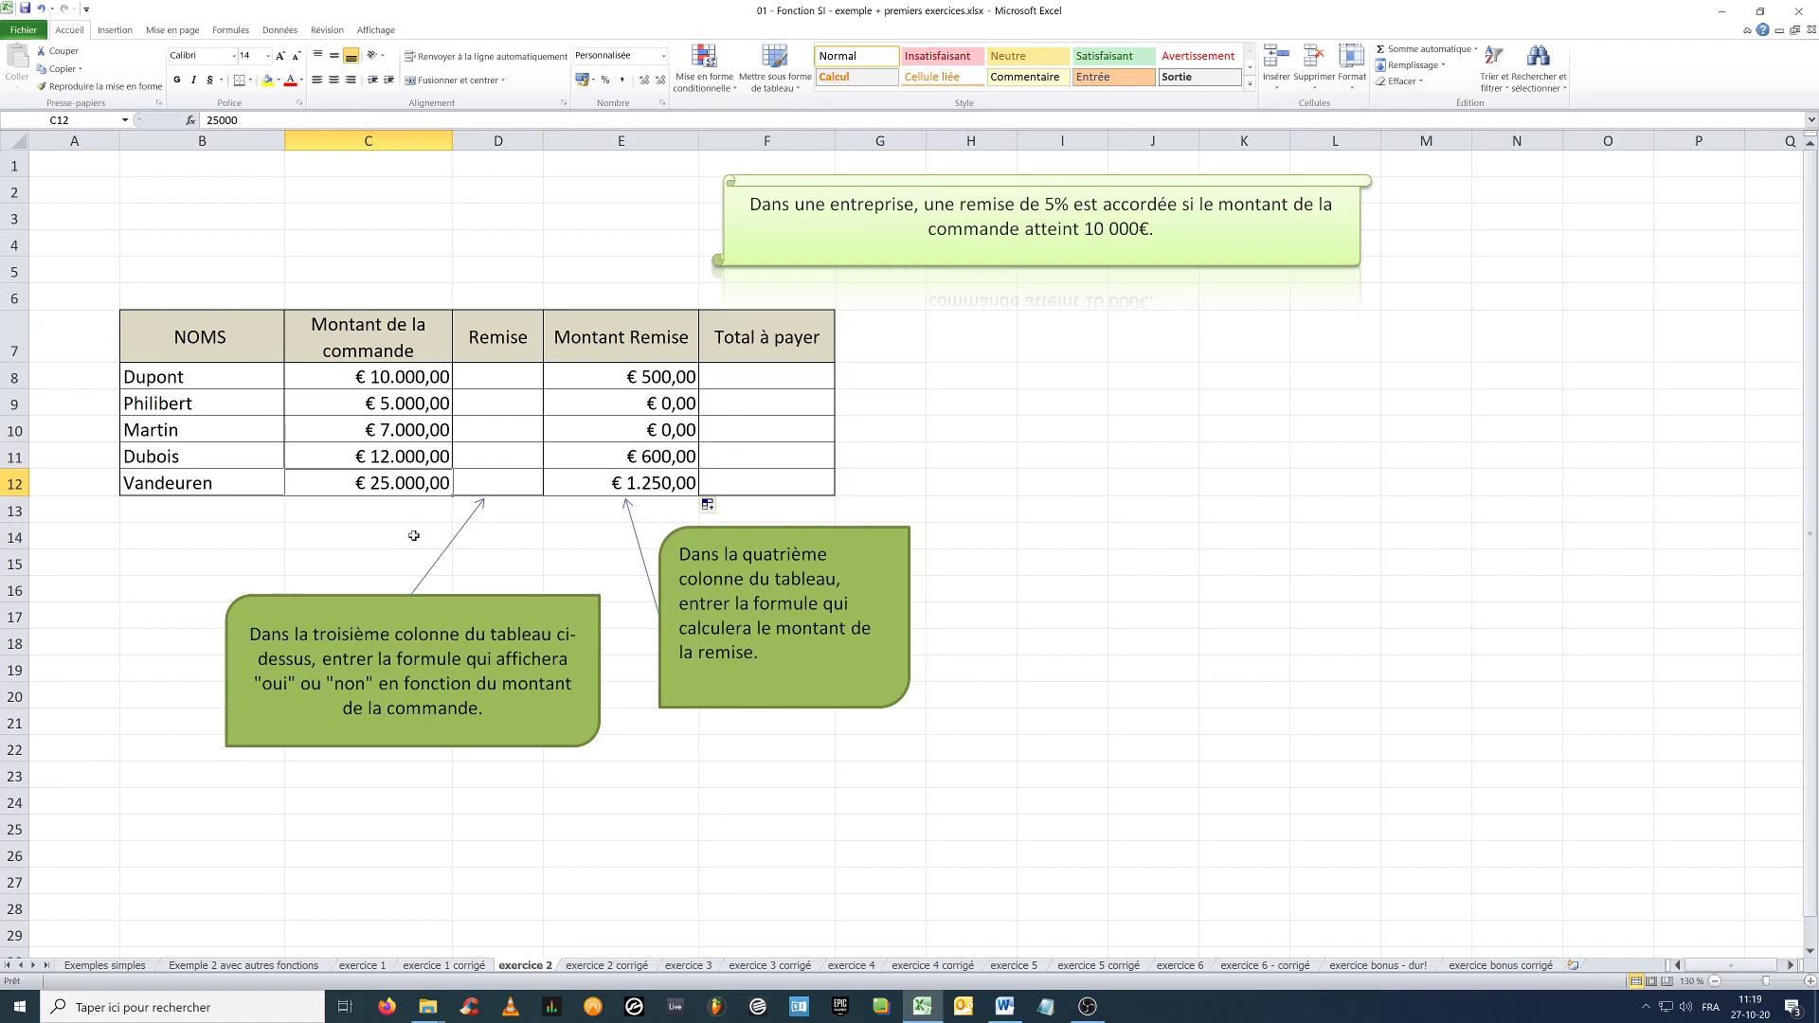
pyautogui.click(633, 487)
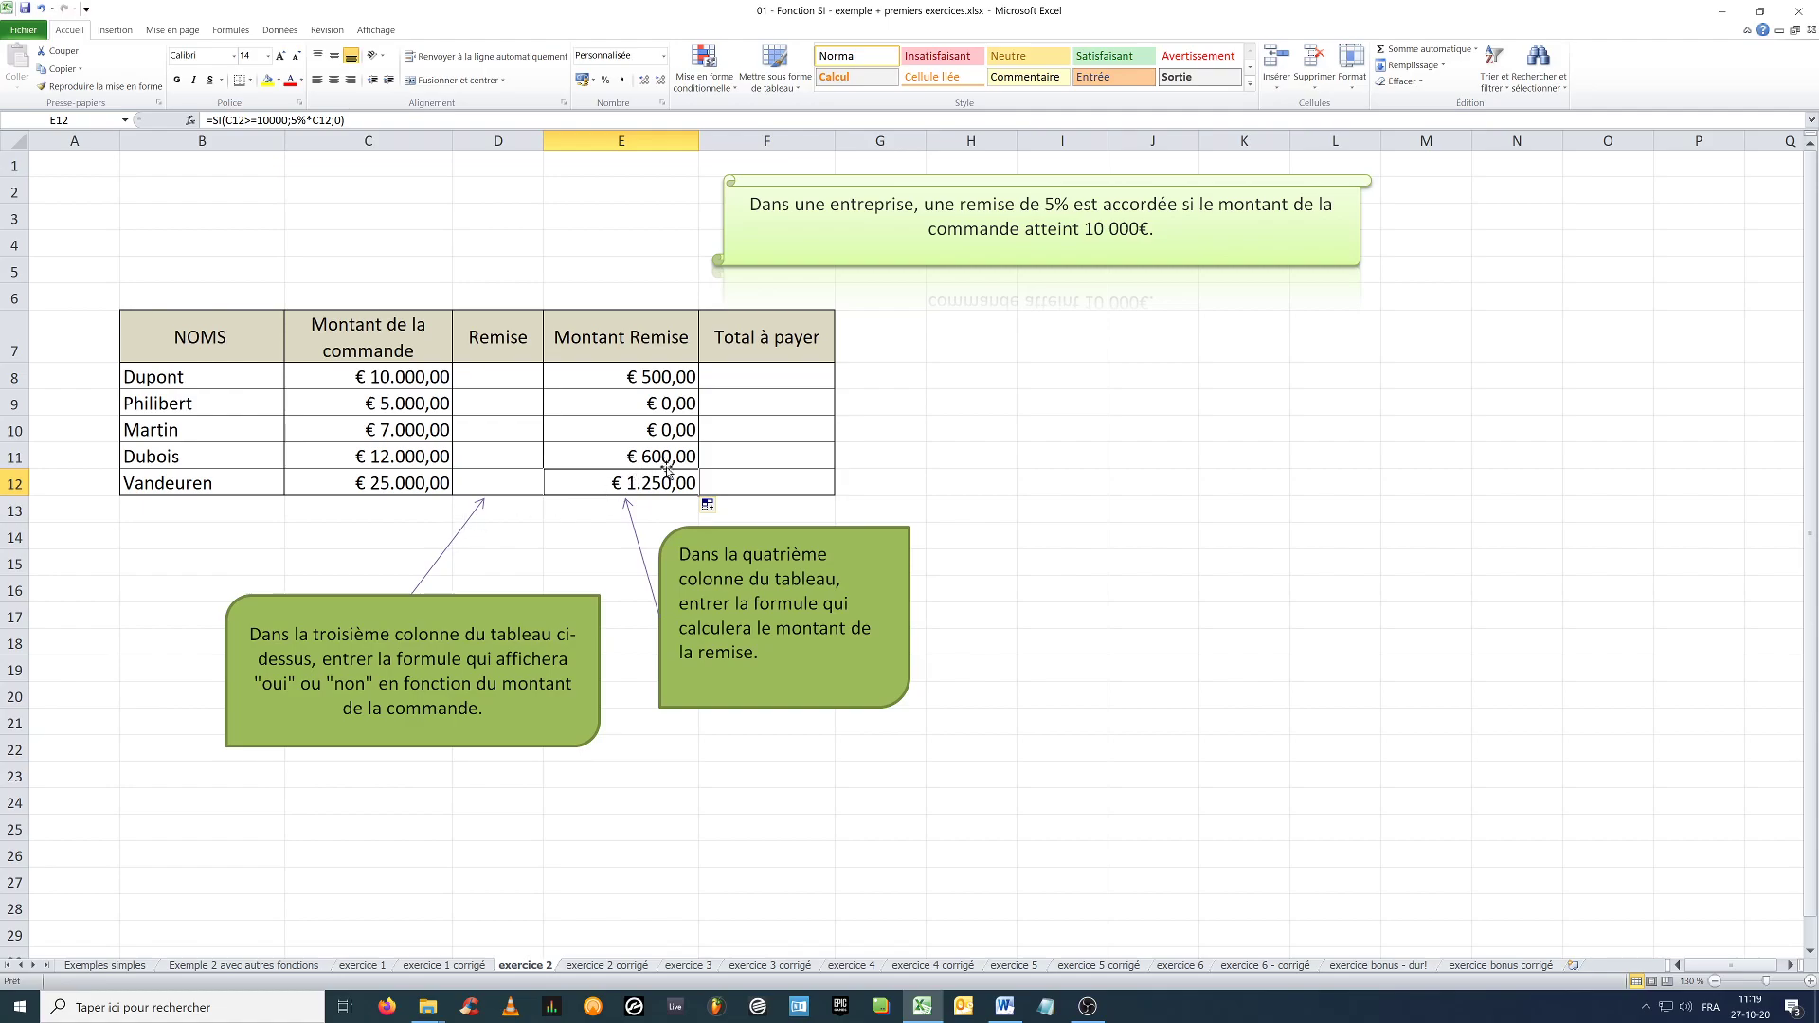
# Calculate the total to pay in F8 with the formula =C8-E8 and copy it down through F12.
pyautogui.click(778, 390)
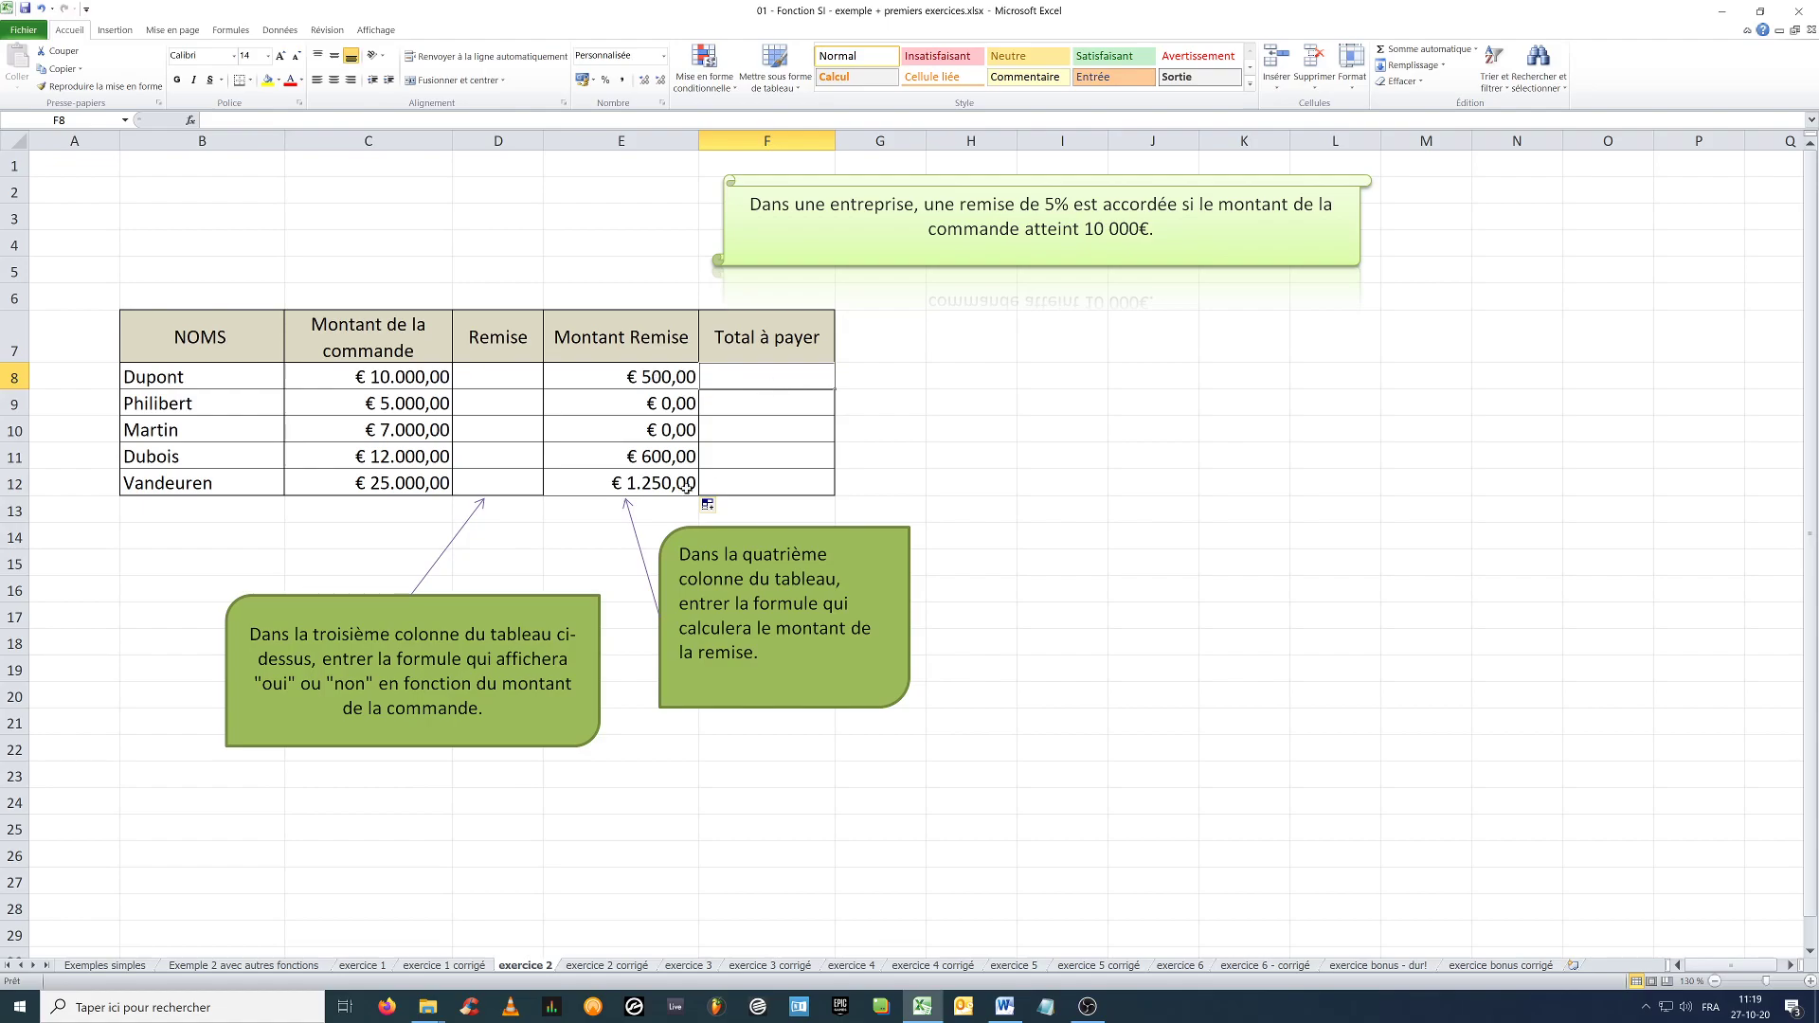
pyautogui.write('=')
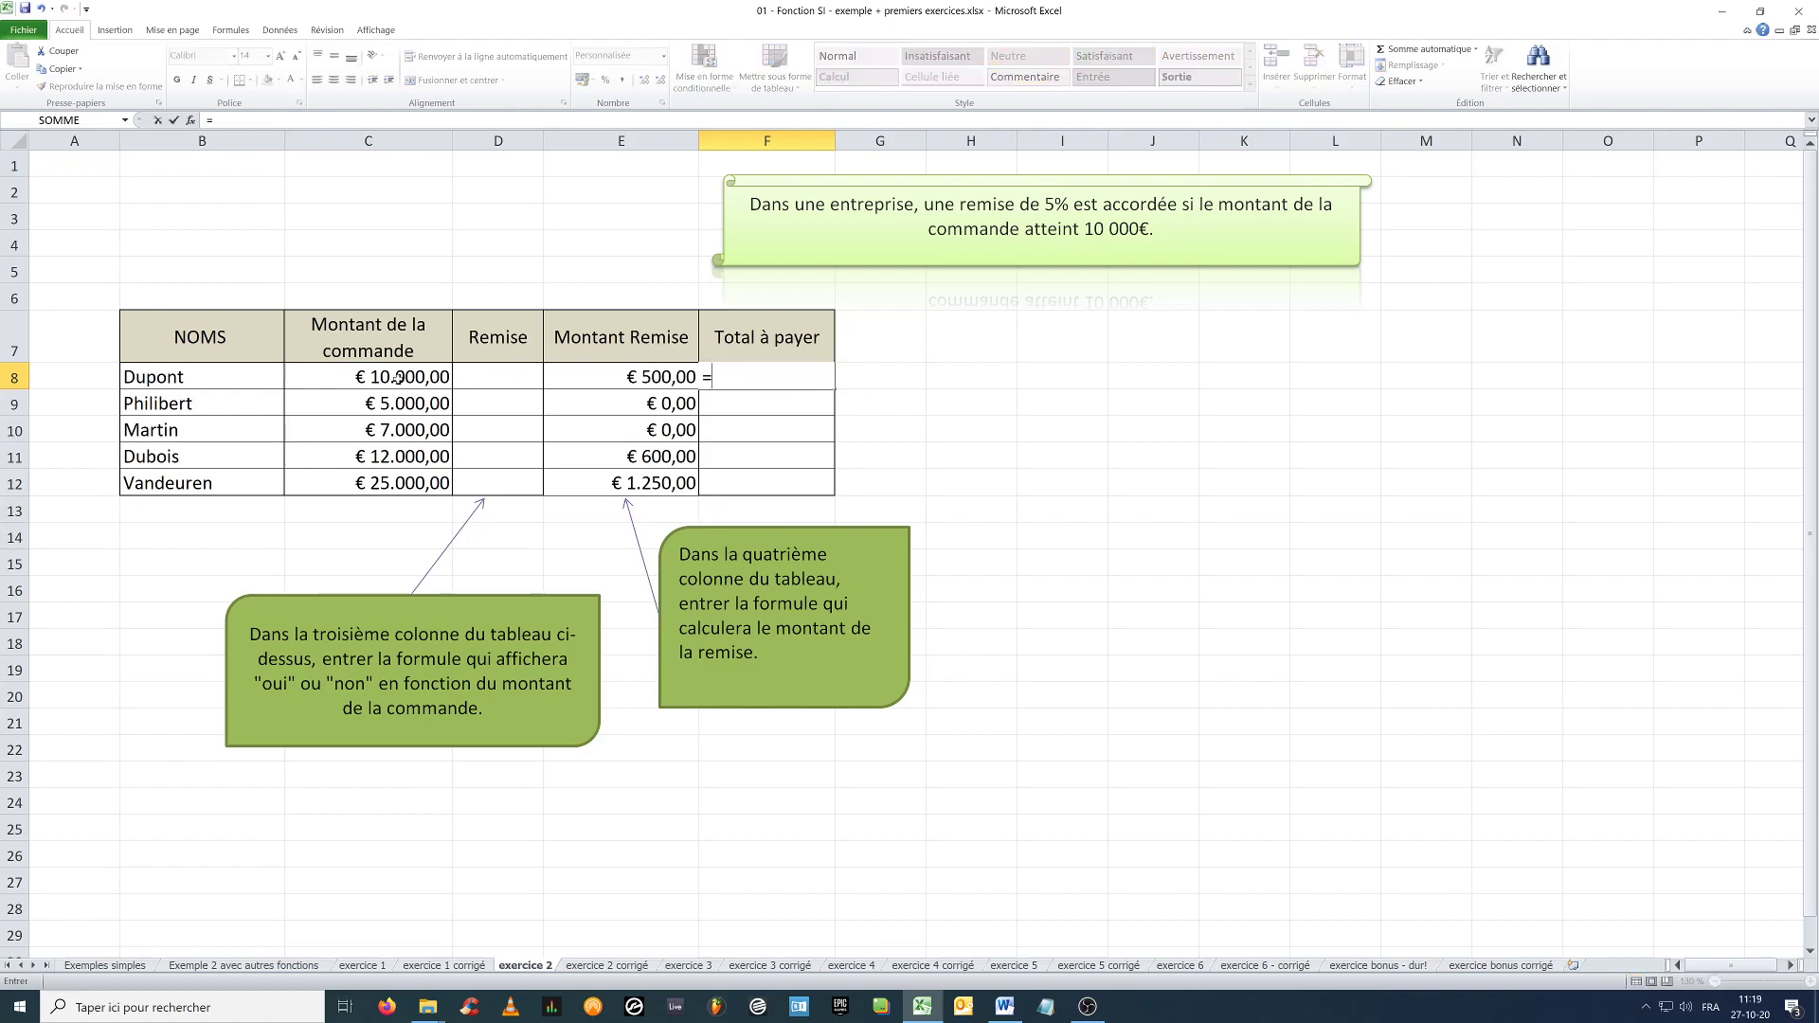
pyautogui.click(398, 379)
pyautogui.write('-')
pyautogui.click(663, 376)
pyautogui.press('Return')
pyautogui.click(794, 377)
pyautogui.moveTo(833, 387); pyautogui.dragTo(834, 488)
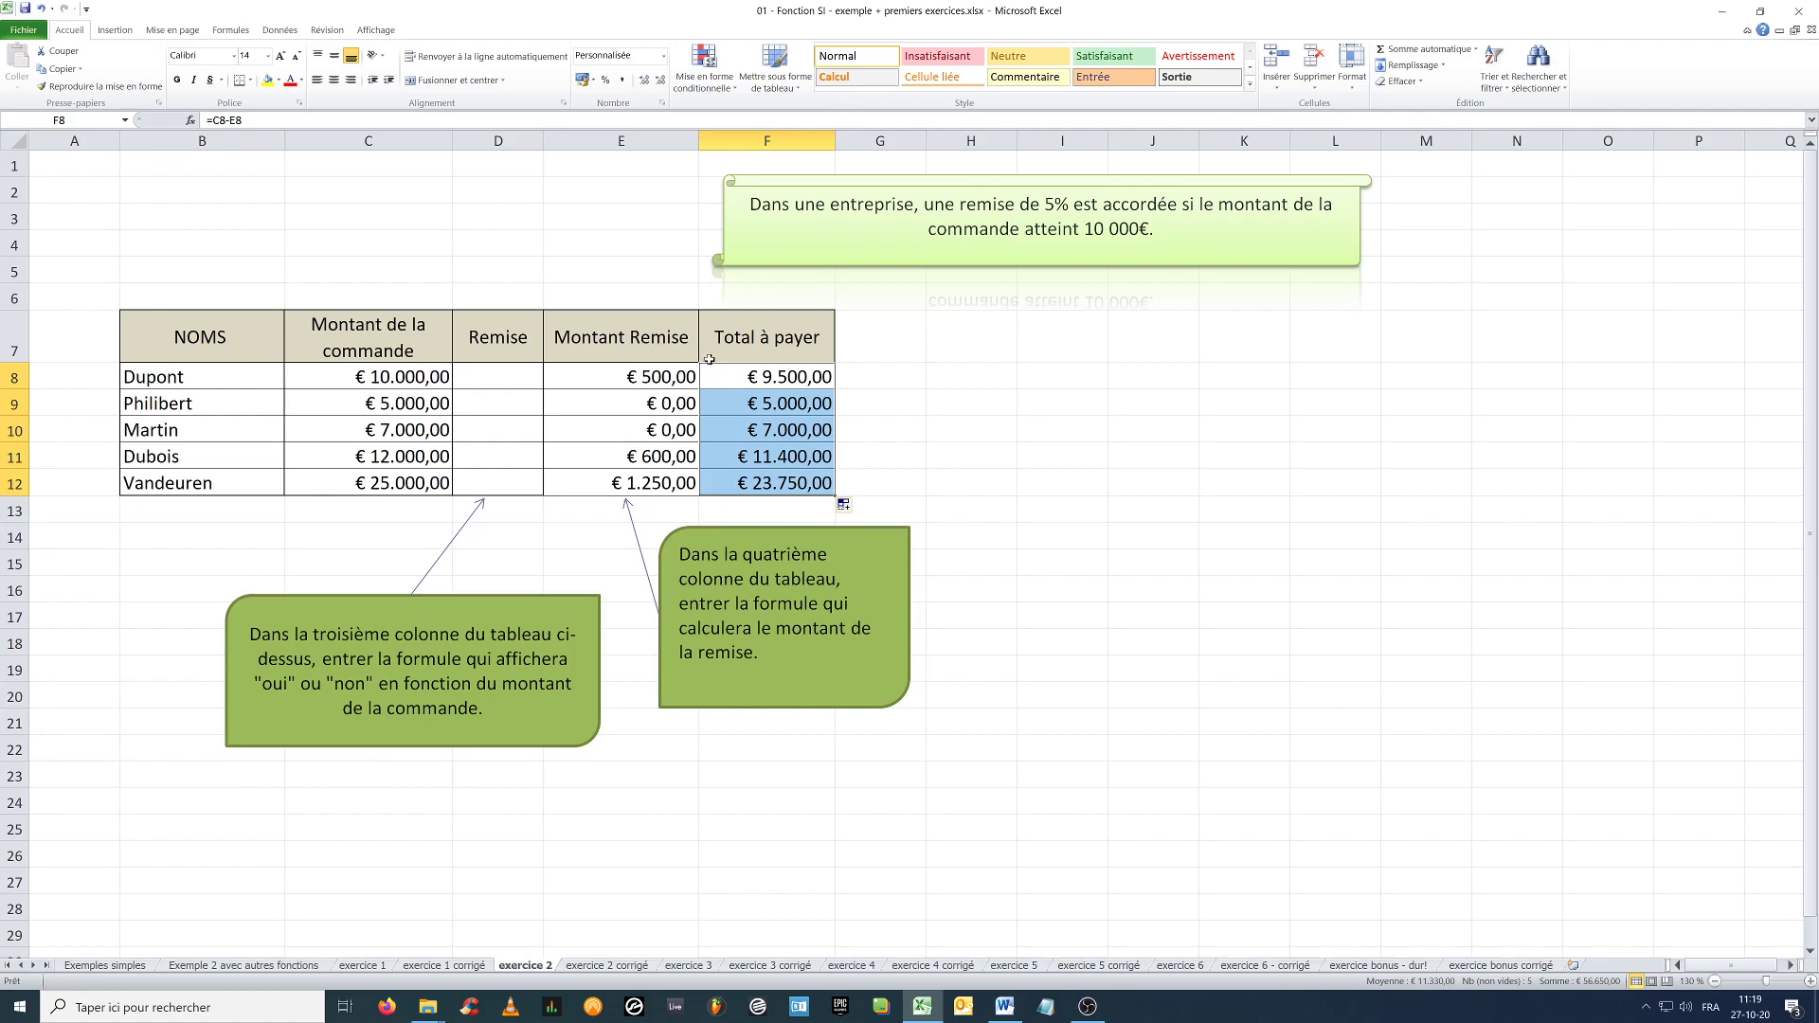
# Change the order amount in C10 to 15000 and check the recalculated discount amount in E10.
pyautogui.moveTo(399, 372); pyautogui.dragTo(404, 476)
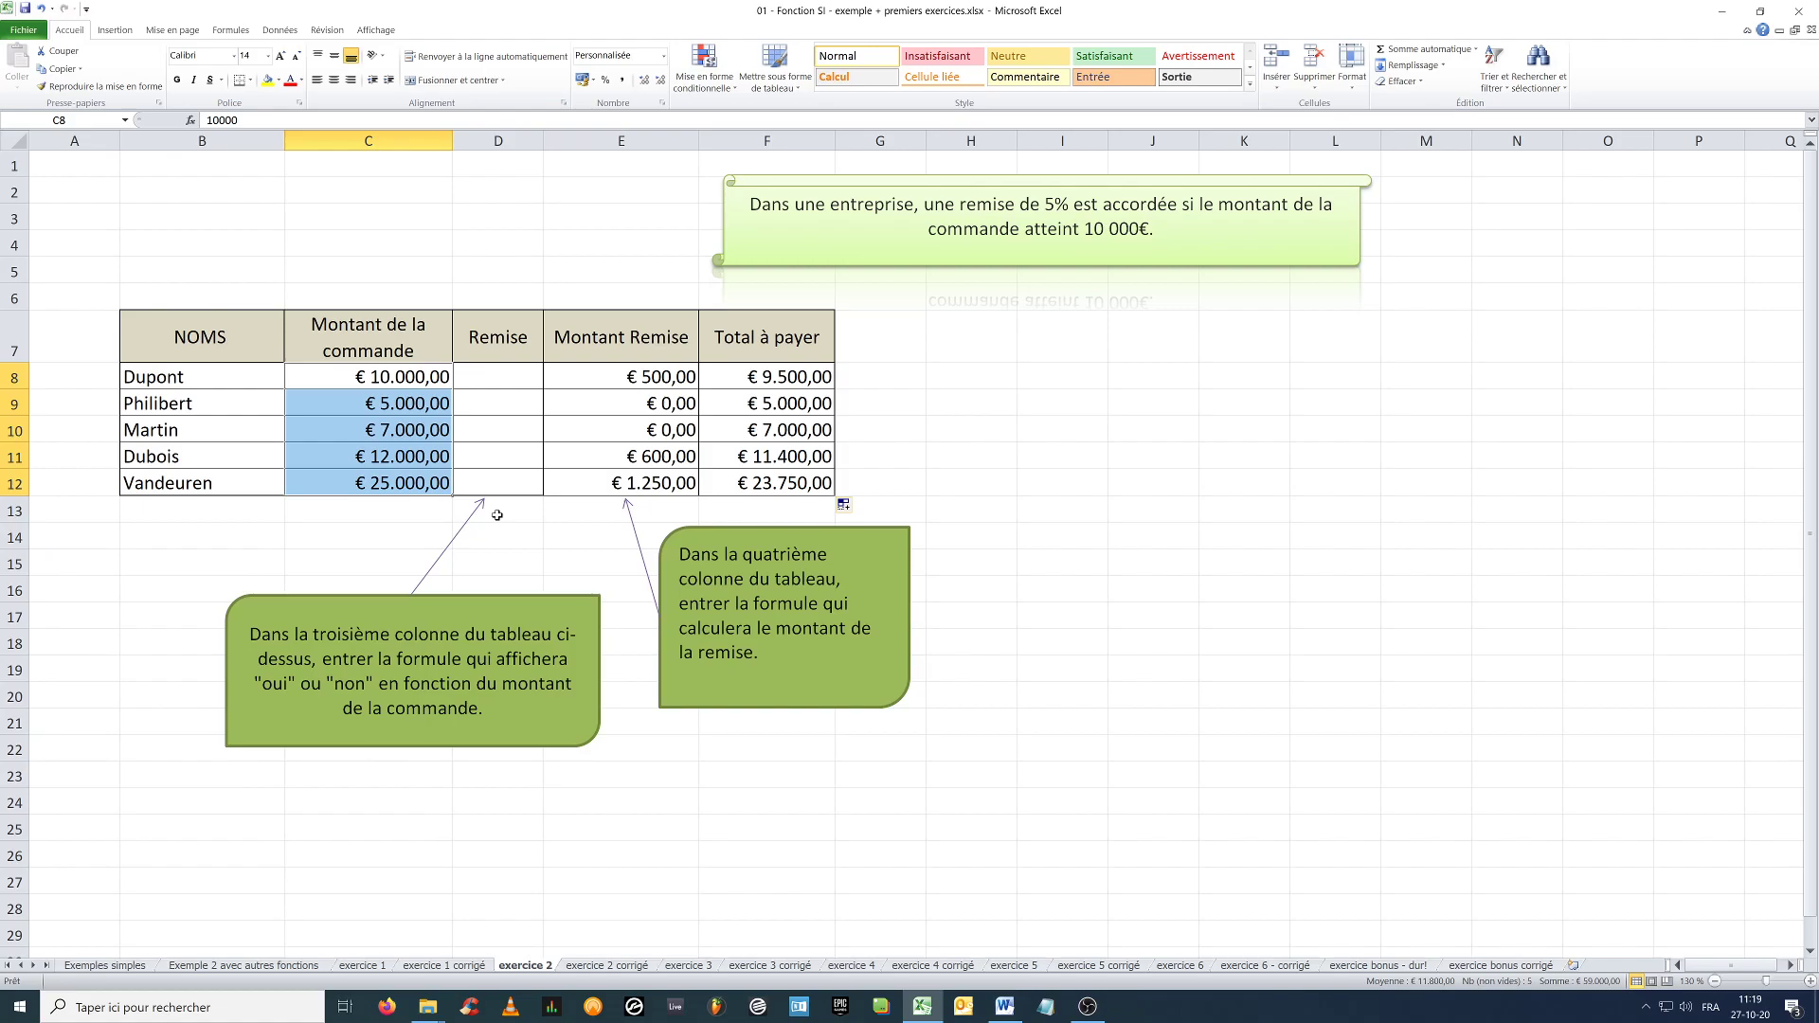
pyautogui.click(370, 429)
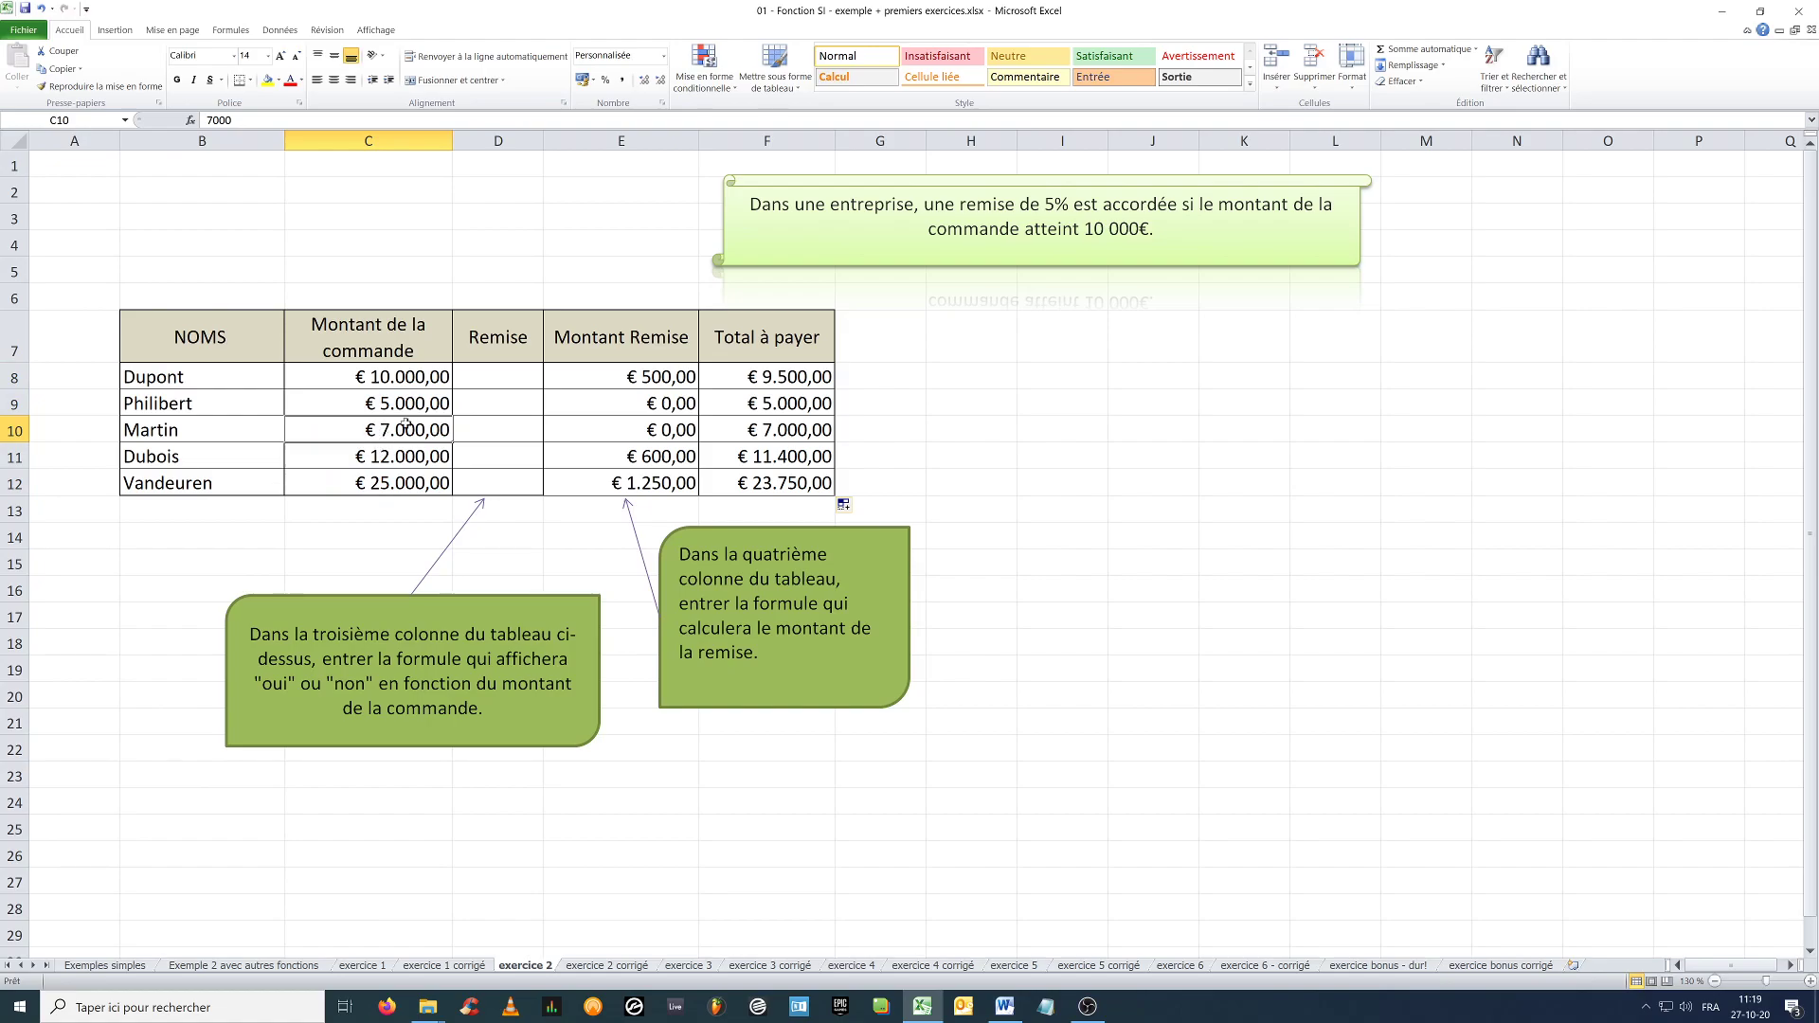
pyautogui.click(657, 430)
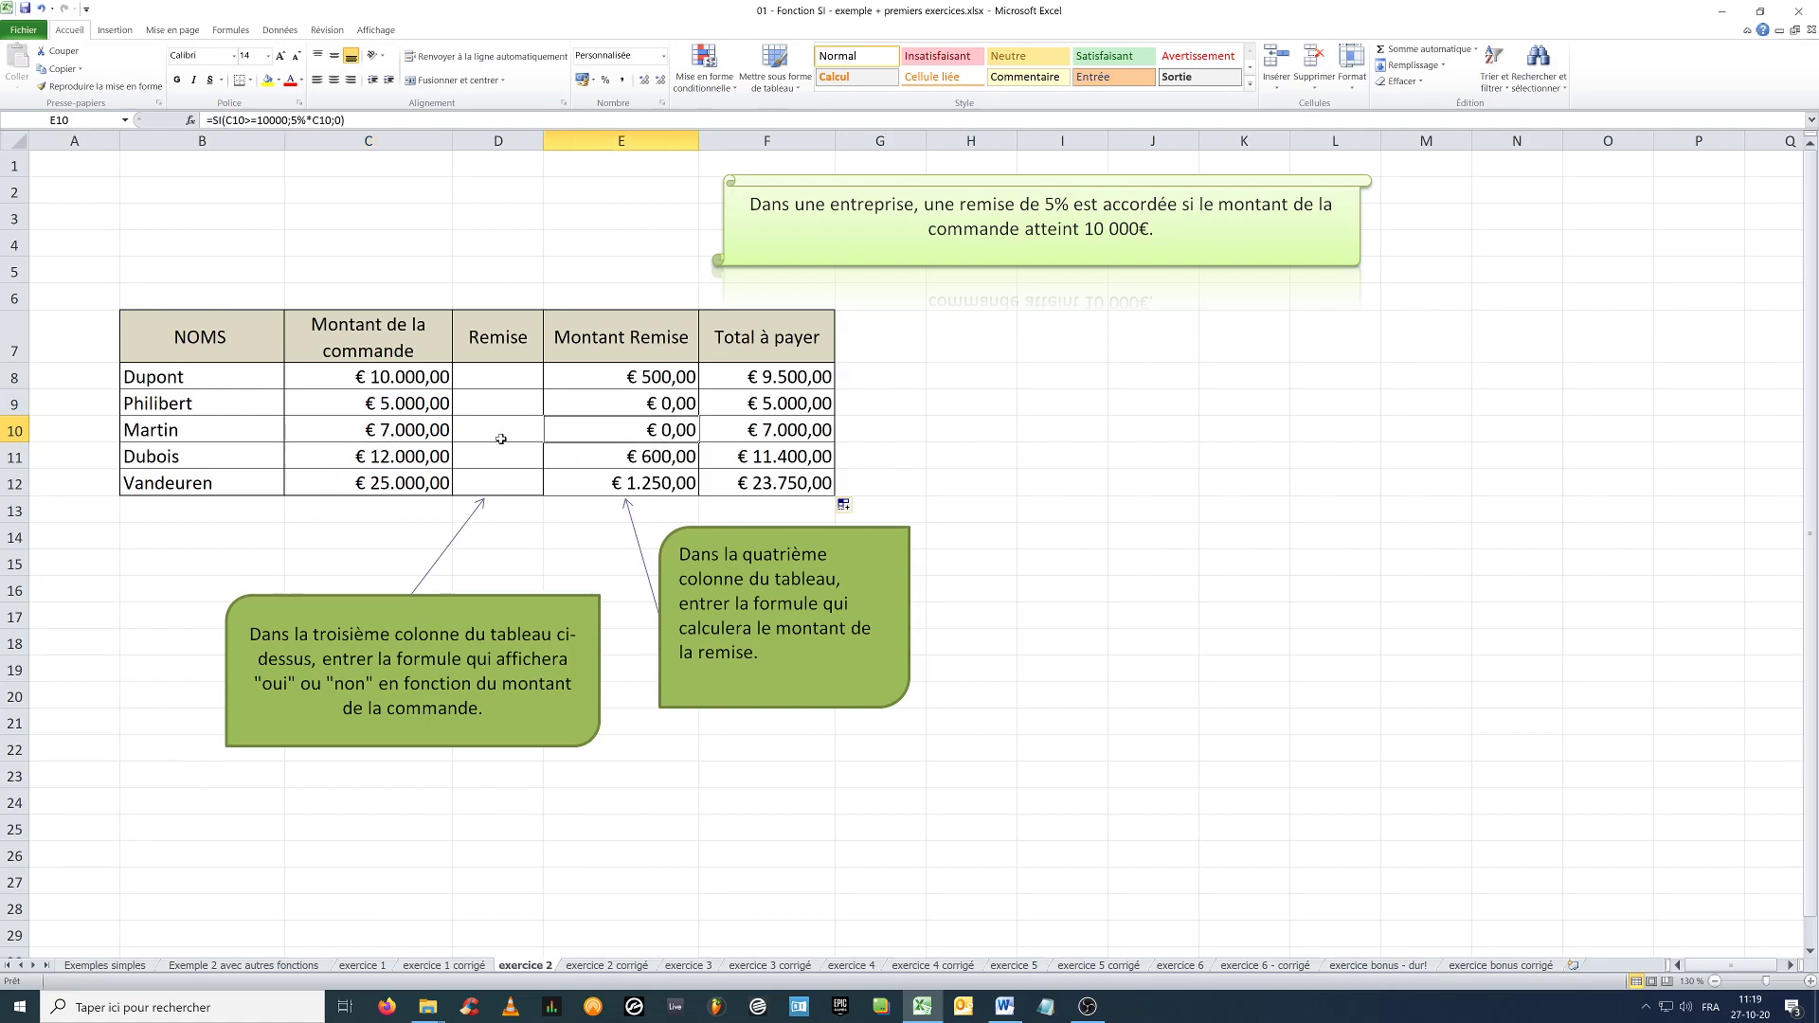
pyautogui.click(390, 435)
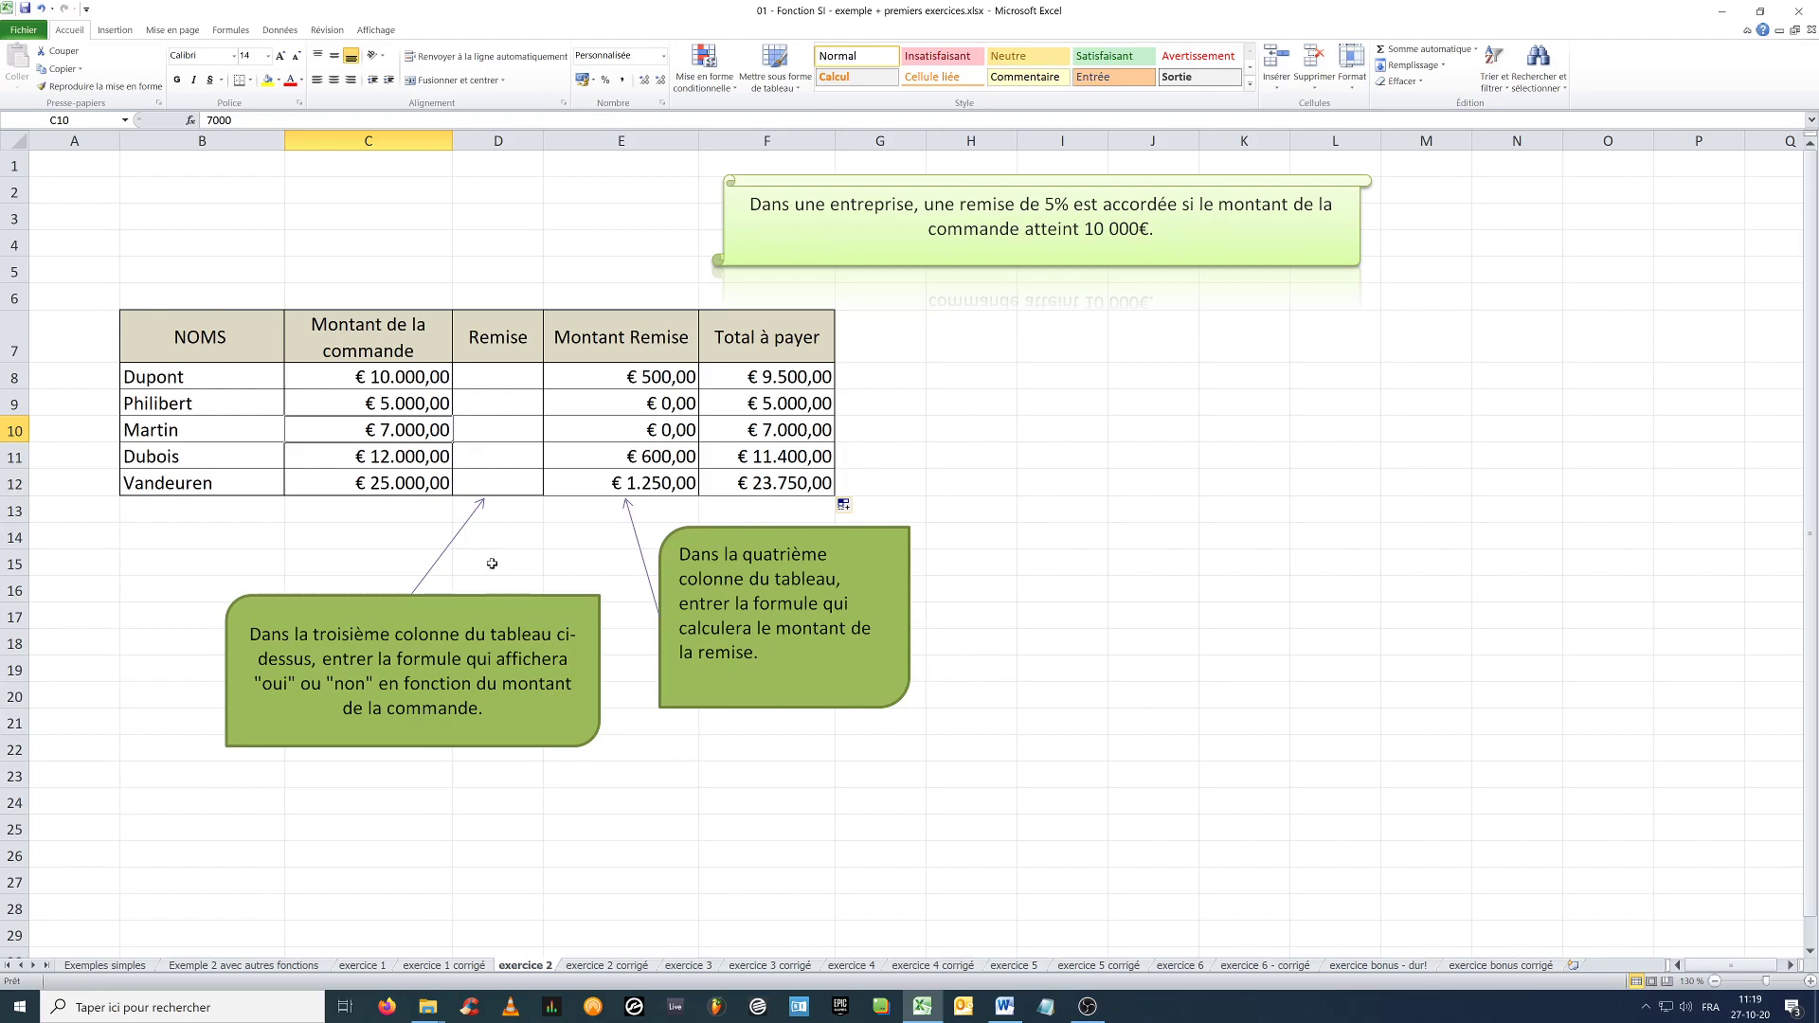
pyautogui.write('15')
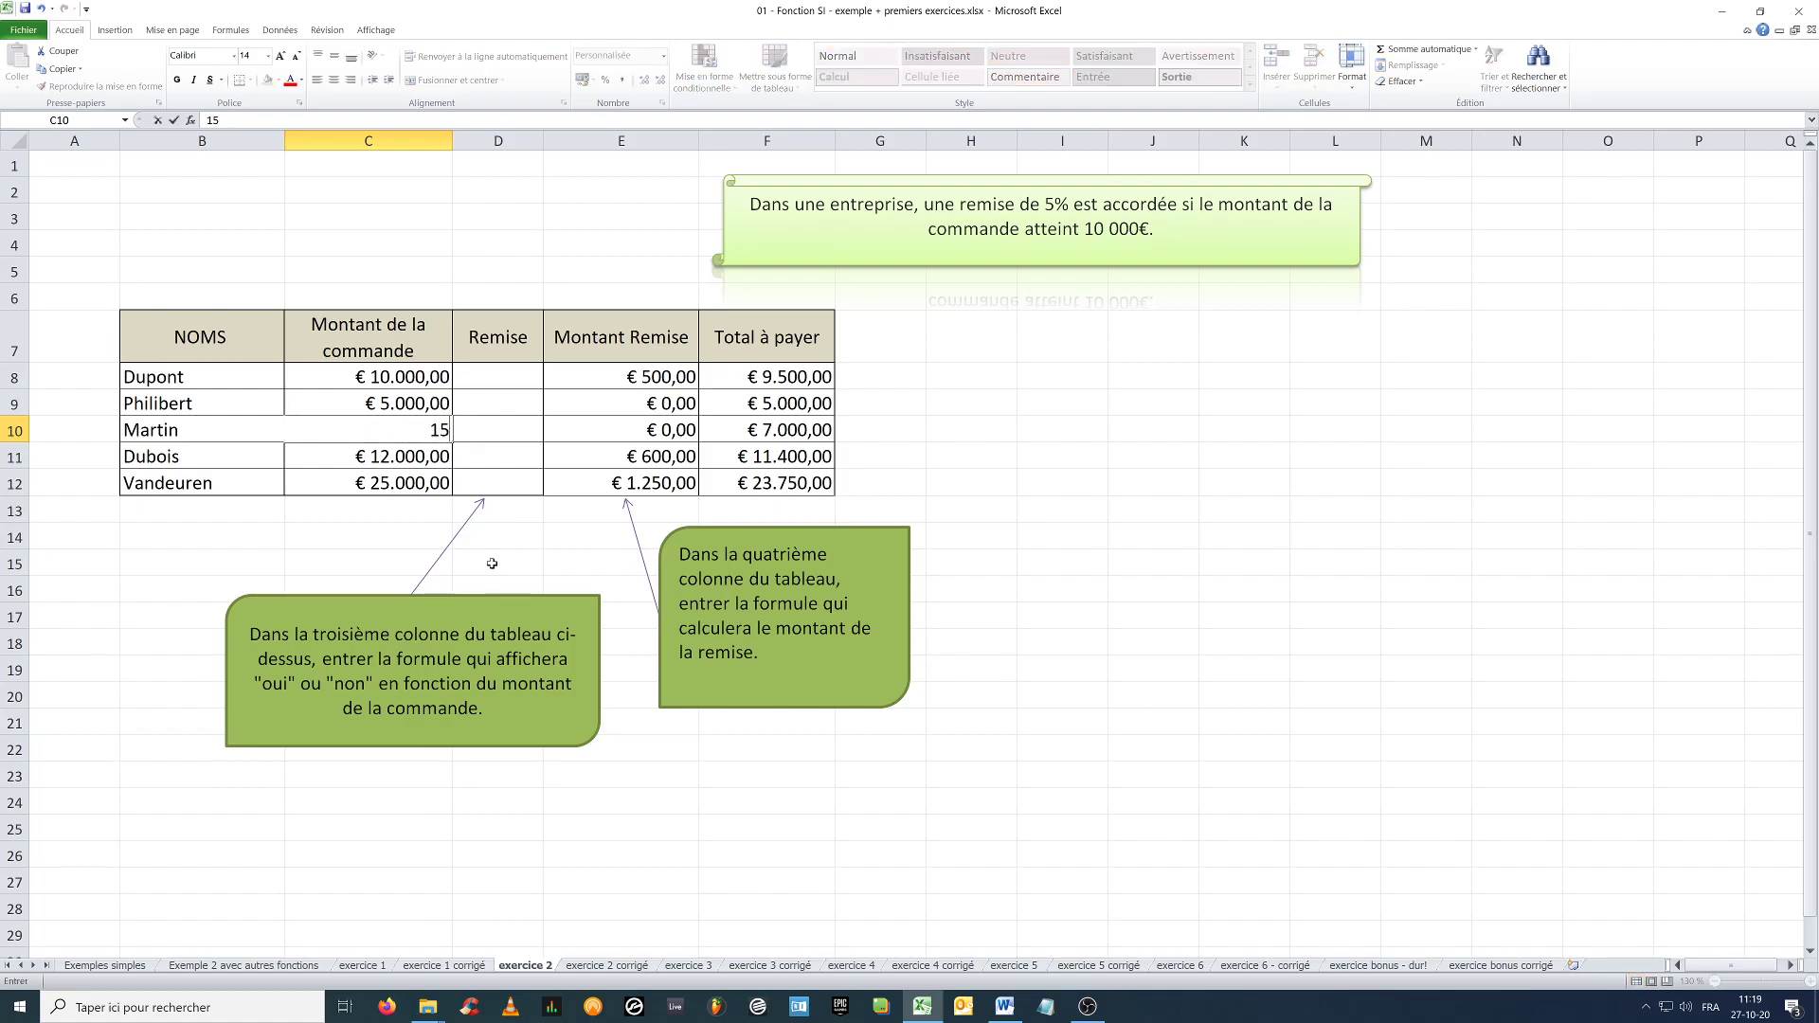
pyautogui.write('000')
pyautogui.press('Return')
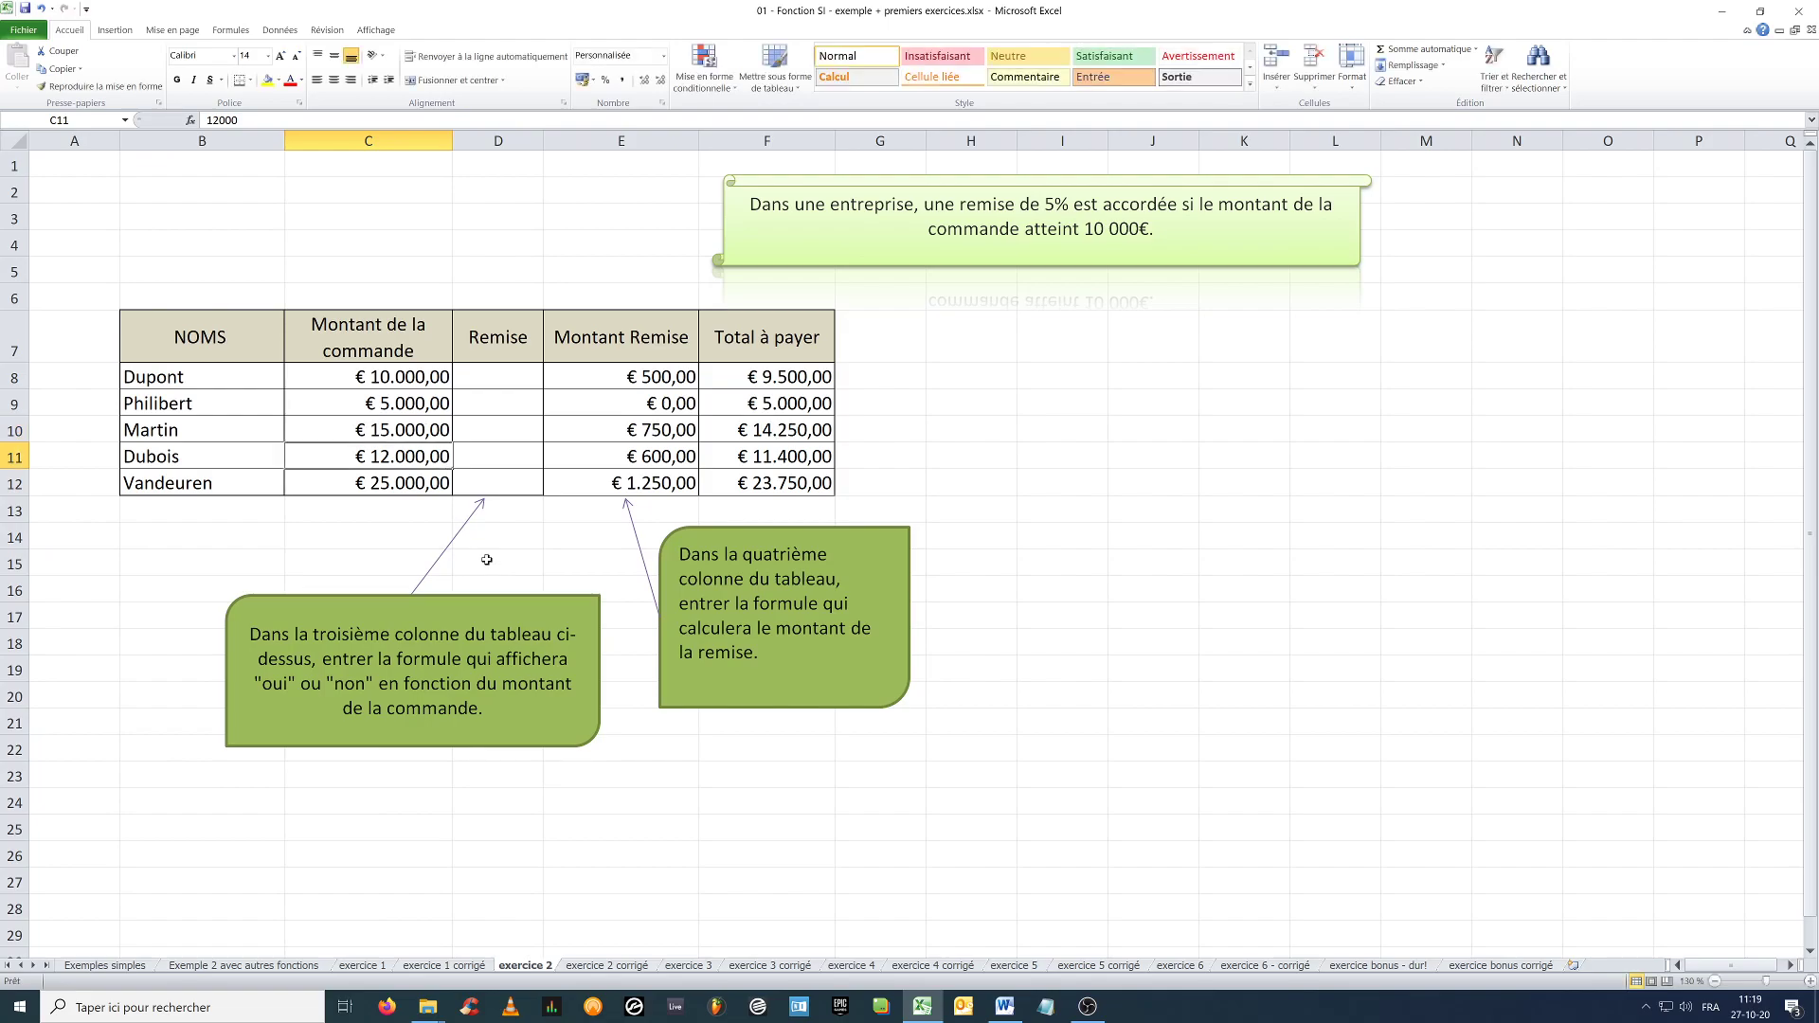
pyautogui.click(643, 435)
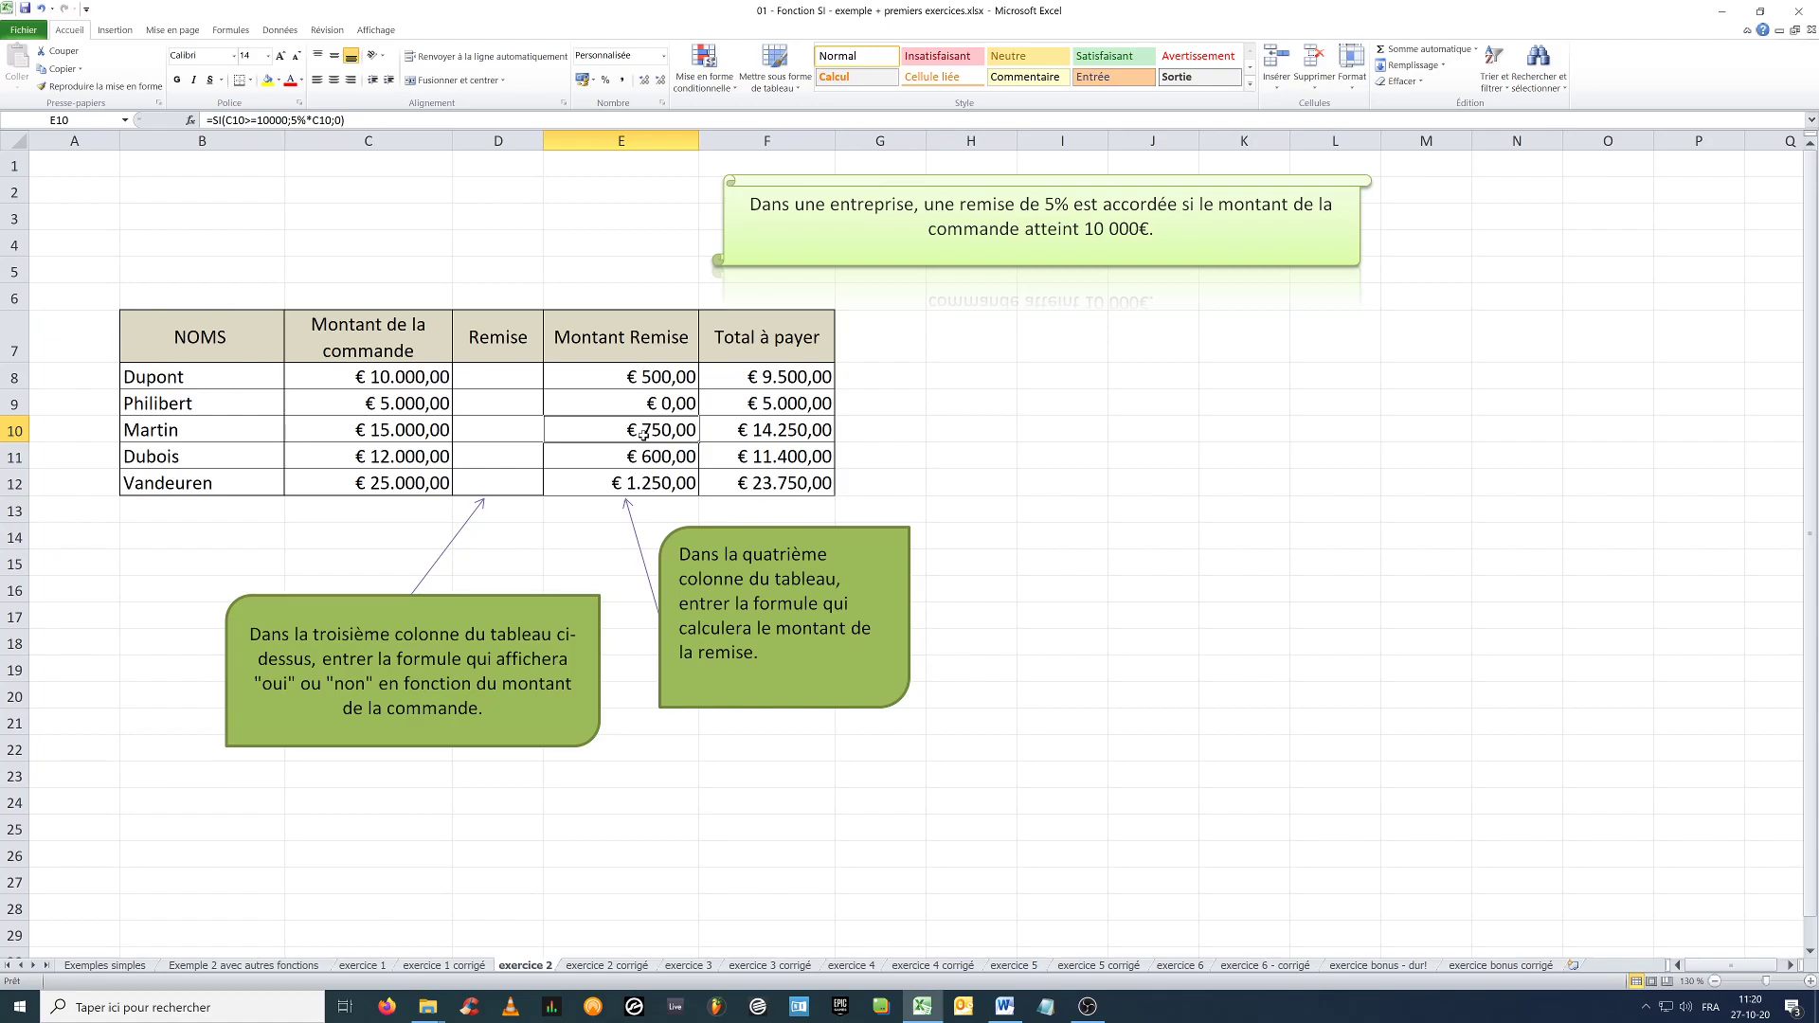
pyautogui.click(668, 377)
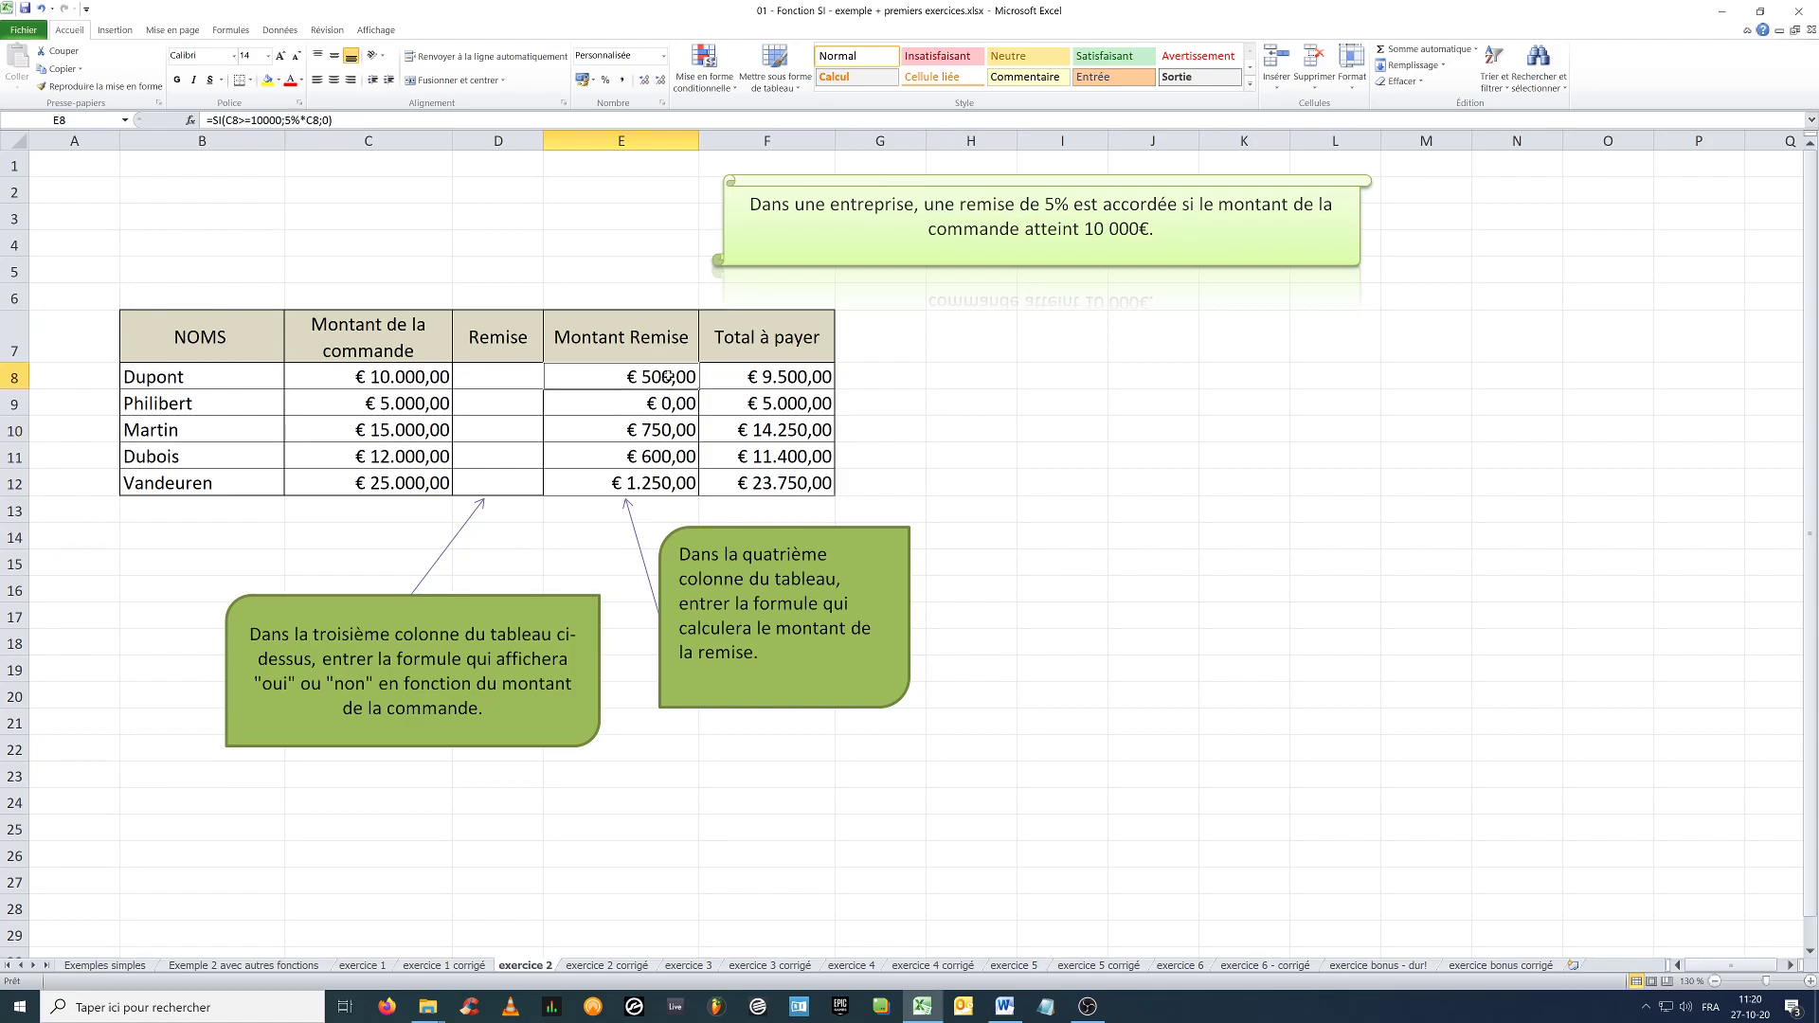